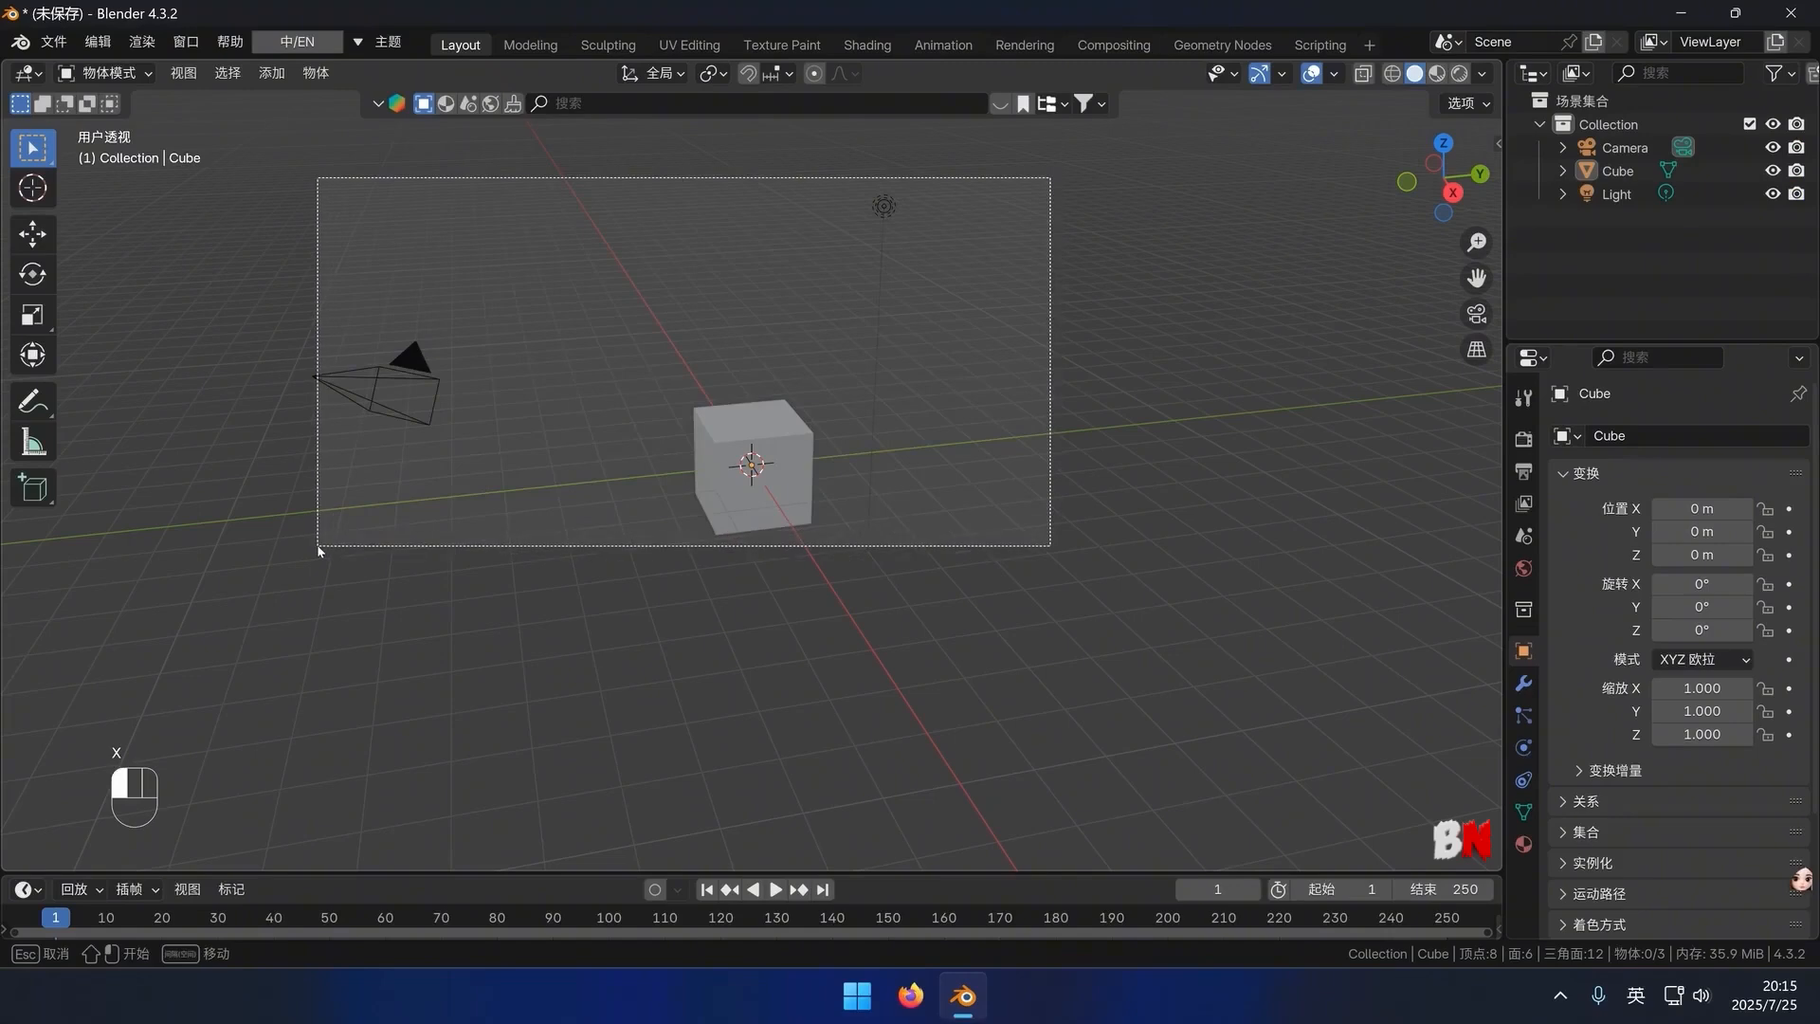
Delete all default scene objects and add a cylinder mesh with 3 vertices
{"action": "key", "text": "x"}
{"action": "left_click", "coordinate": [317, 544]}
{"action": "key", "text": "shift+a"}
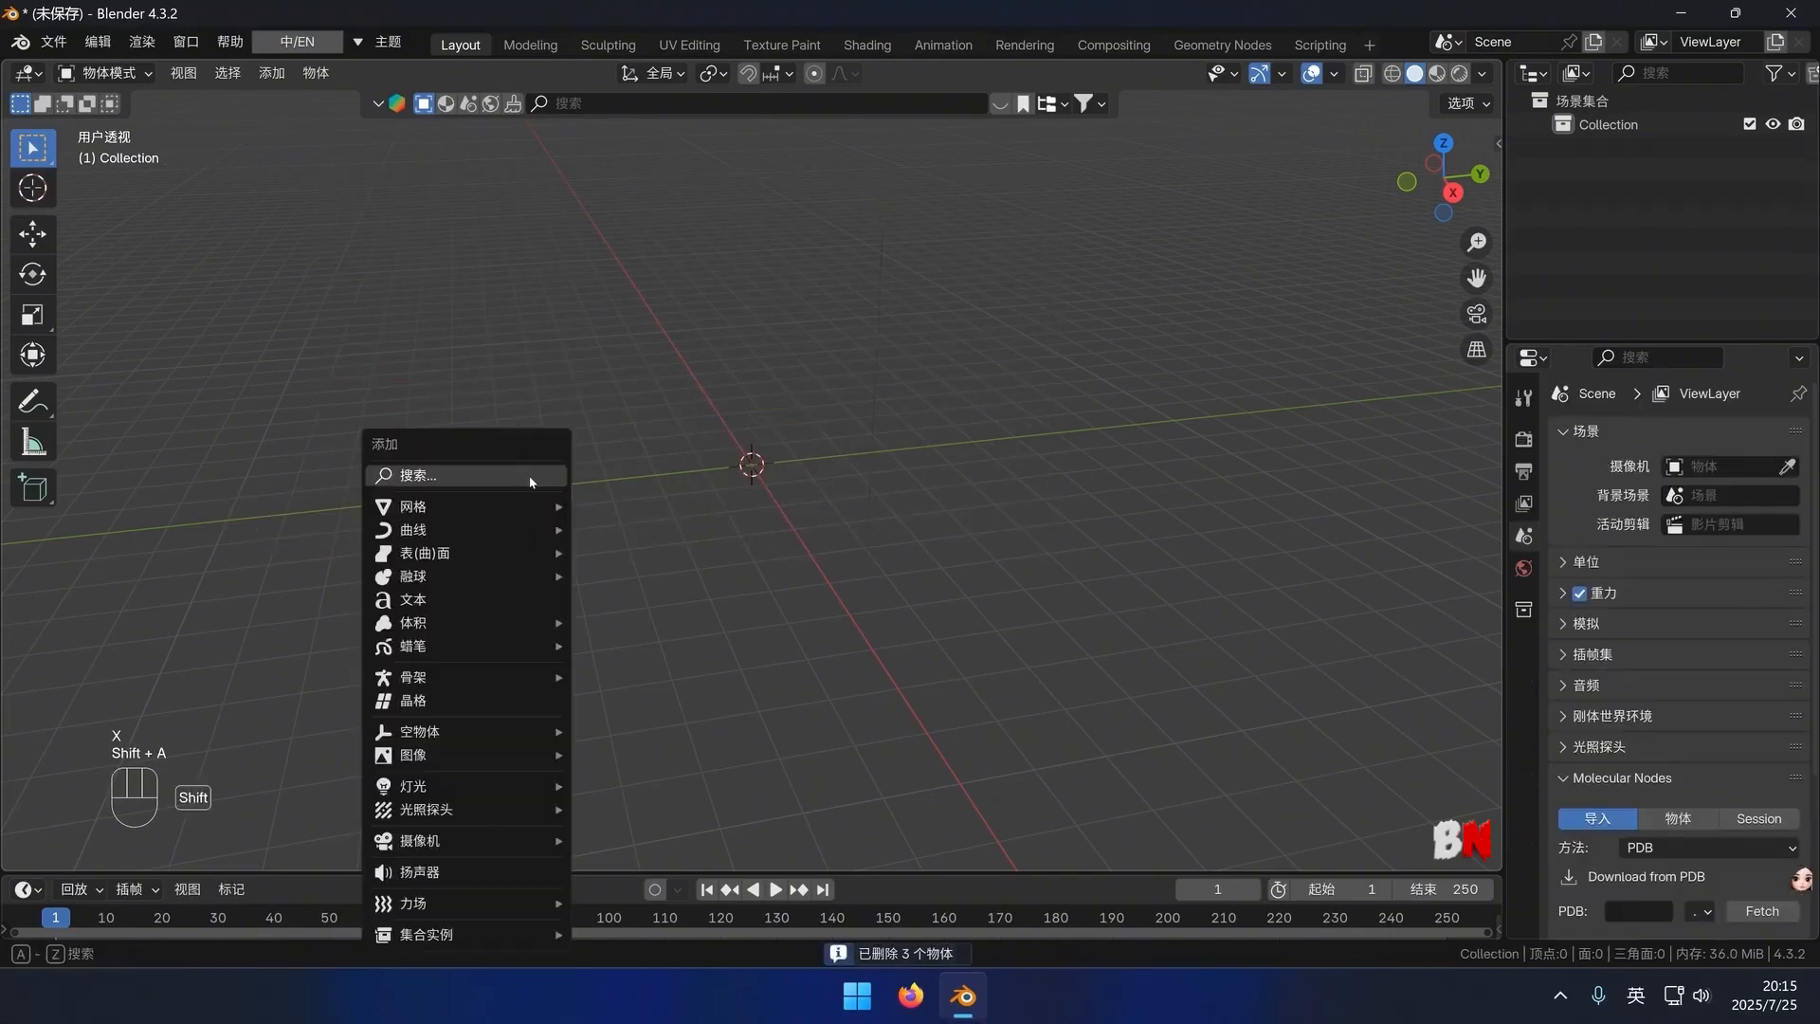
{"action": "mouse_move", "coordinate": [524, 503]}
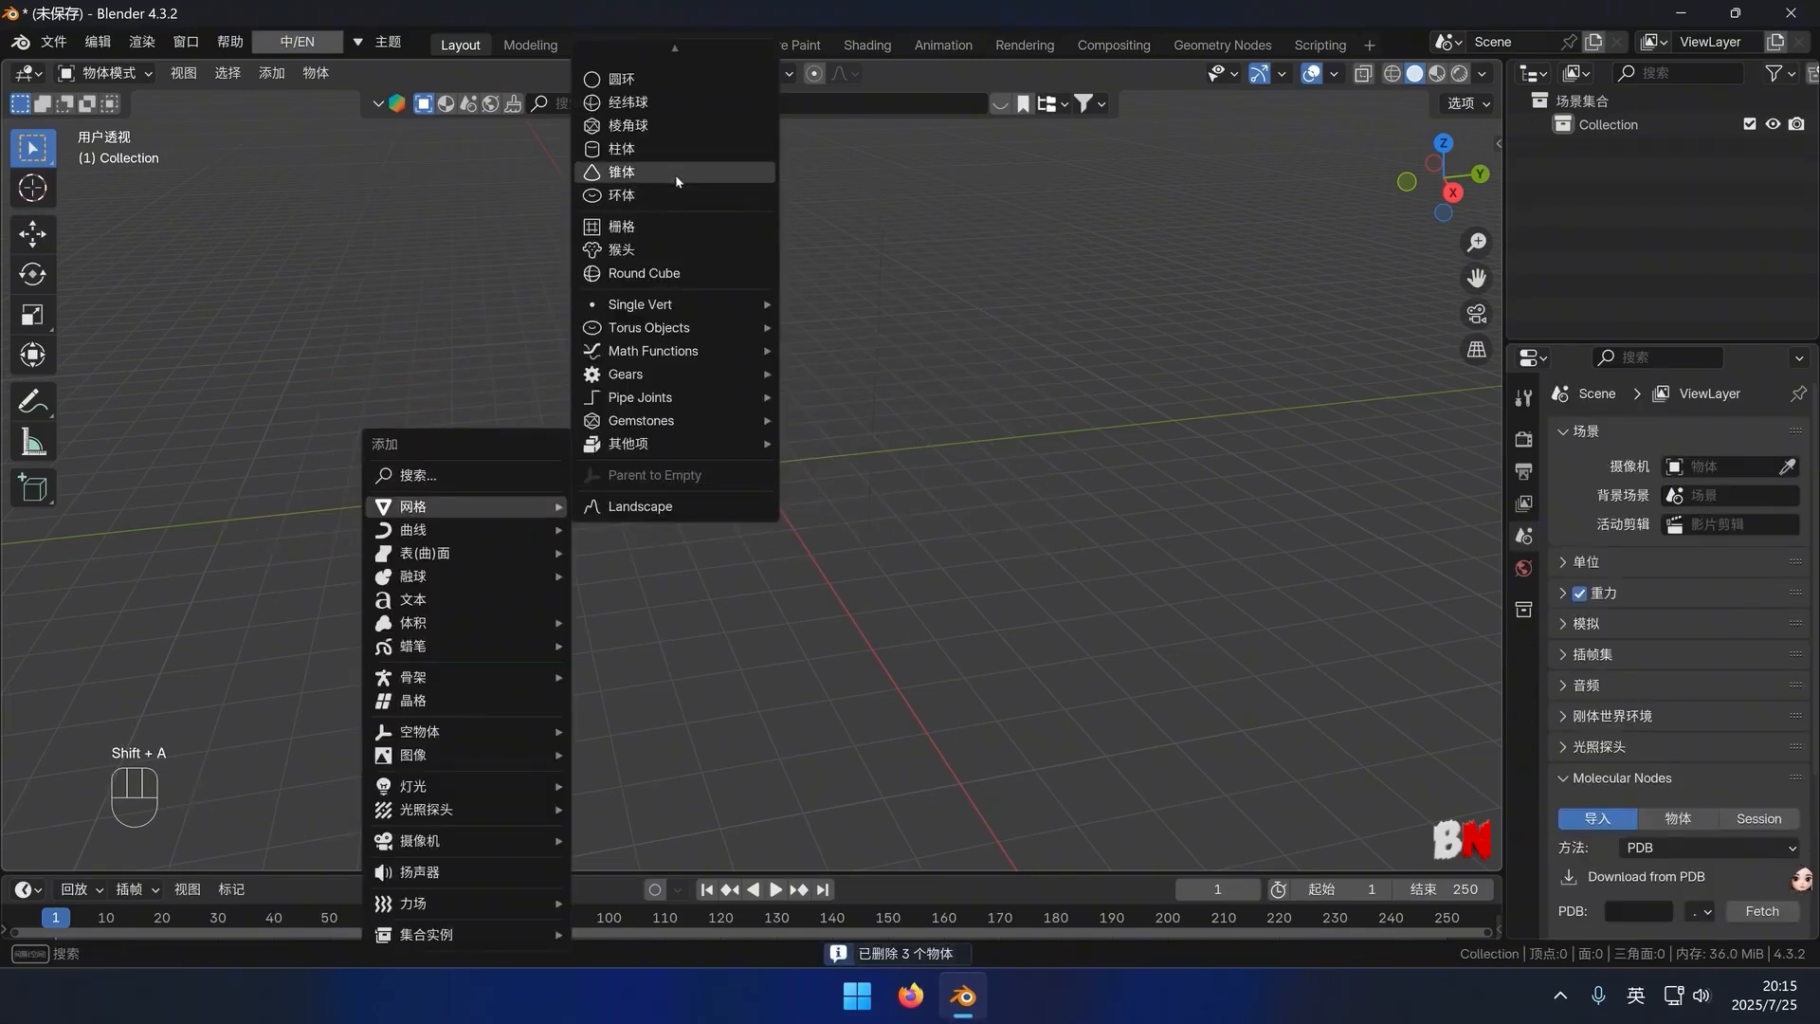
{"action": "left_click", "coordinate": [663, 148]}
{"action": "left_click", "coordinate": [266, 573]}
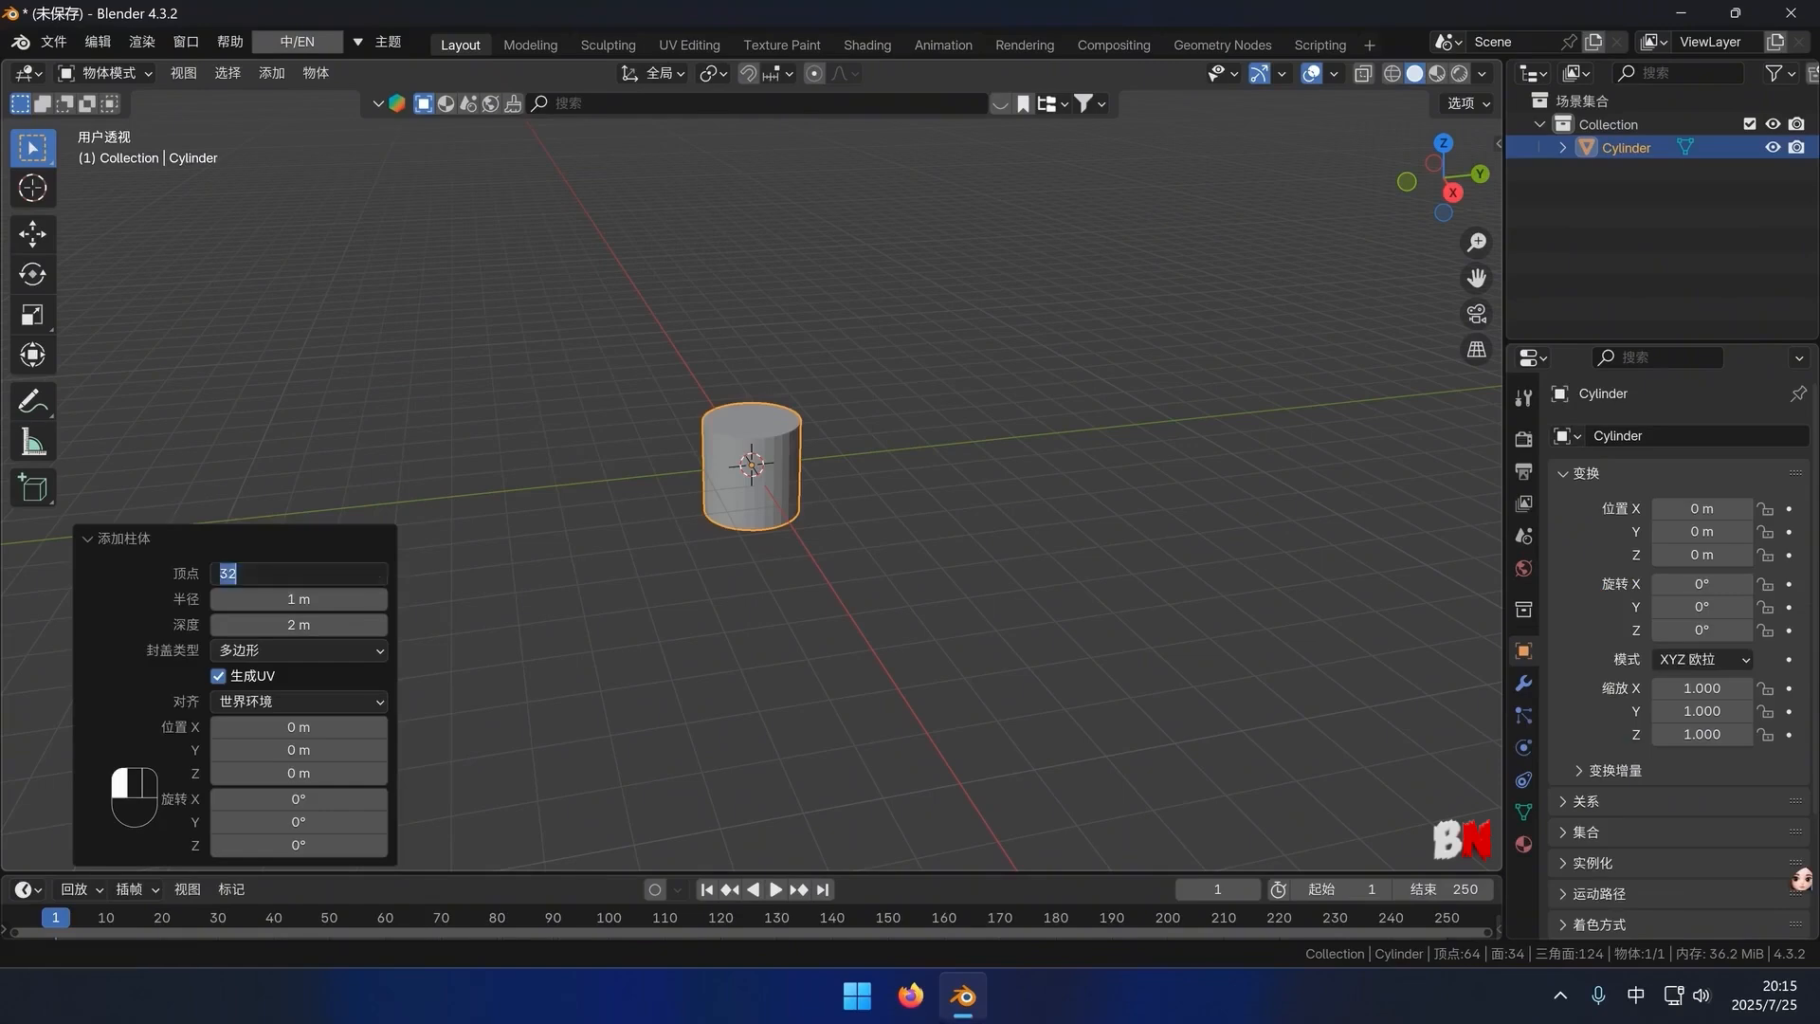
{"action": "type", "text": "3"}
{"action": "key", "text": "Return"}
{"action": "left_click", "coordinate": [897, 644]}
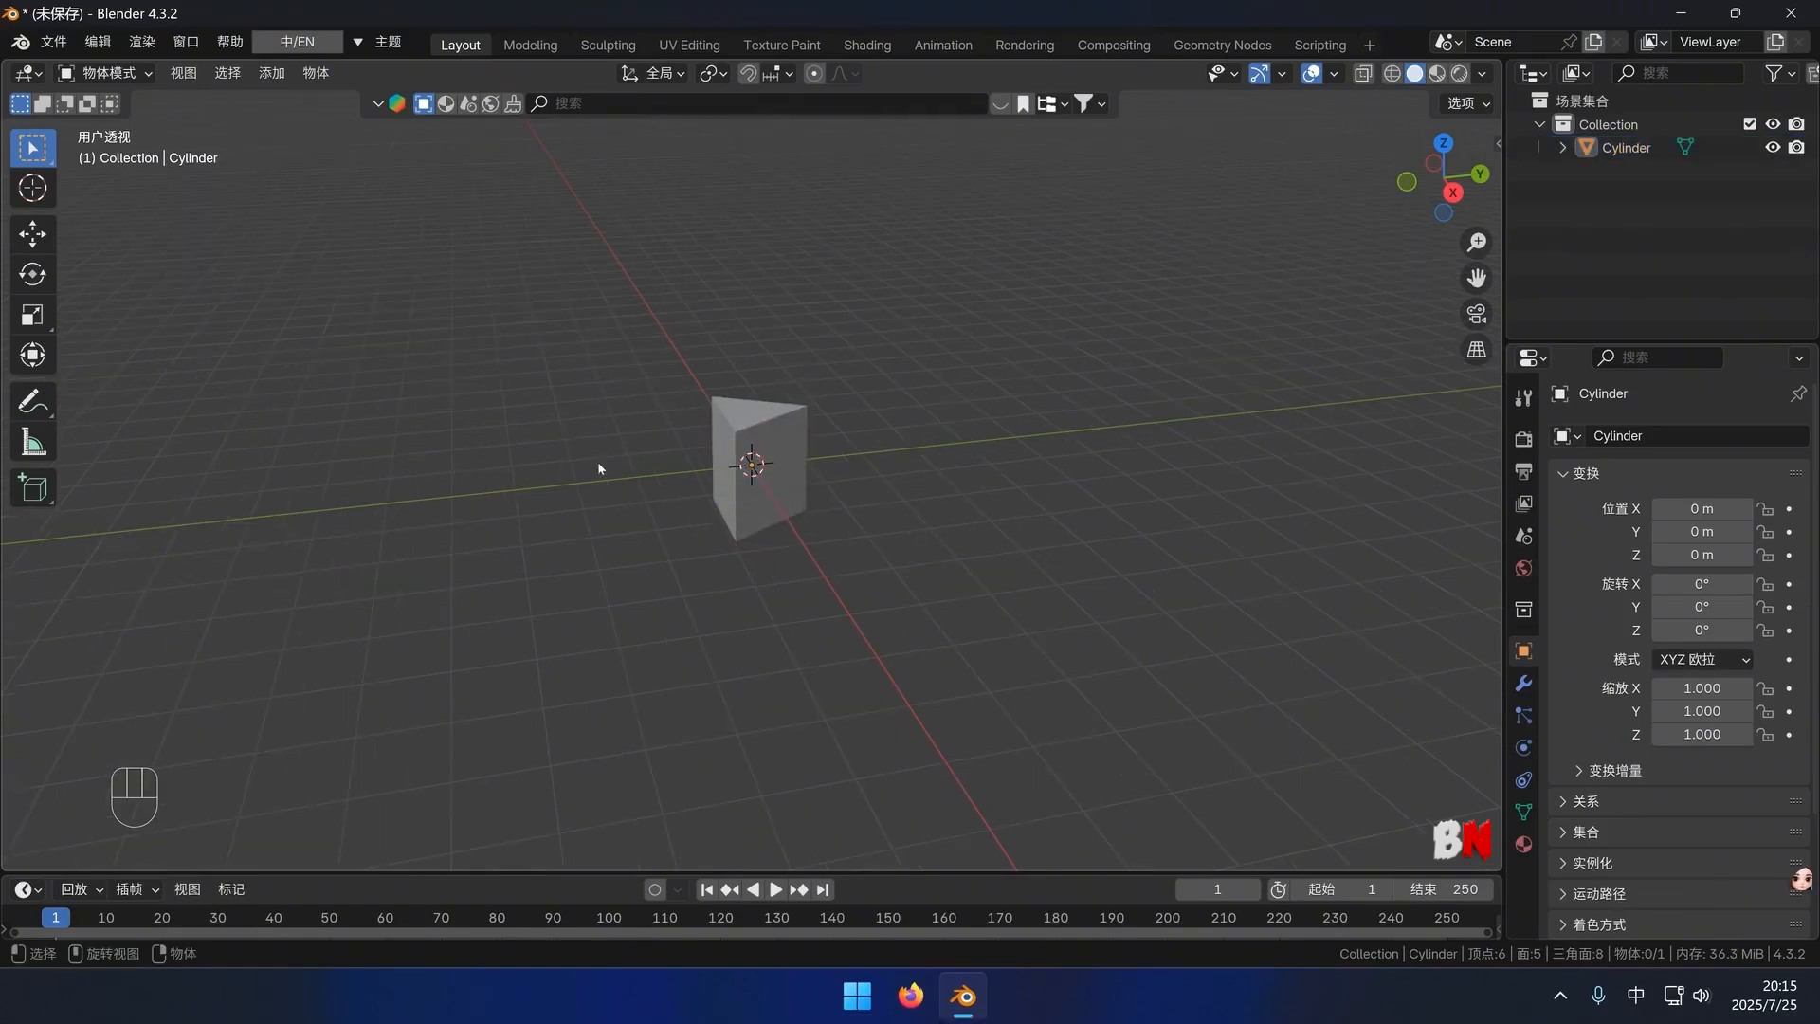
Raise the prism's whole mesh 1 m along Z in Edit Mode so its base sits at the origin
{"action": "key", "text": "Tab"}
{"action": "key", "text": "KP_1"}
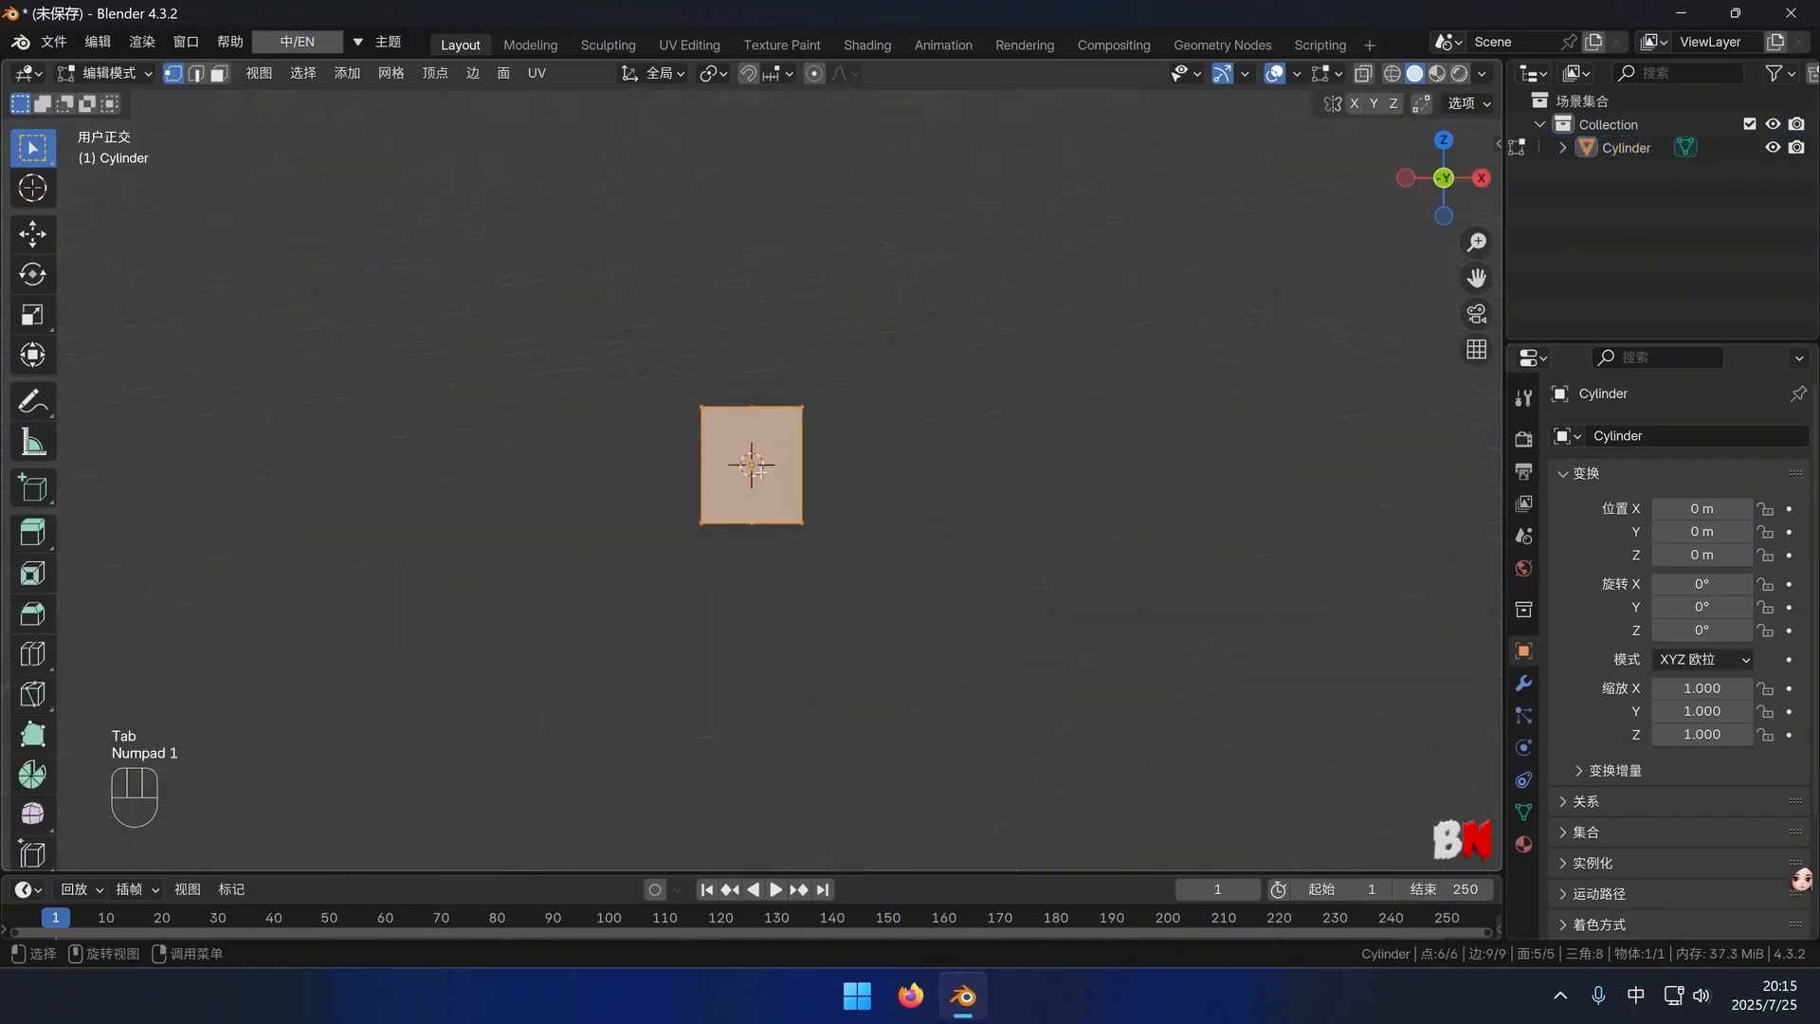
{"action": "key", "text": "g"}
{"action": "key", "text": "z"}
{"action": "key", "text": "KP_1"}
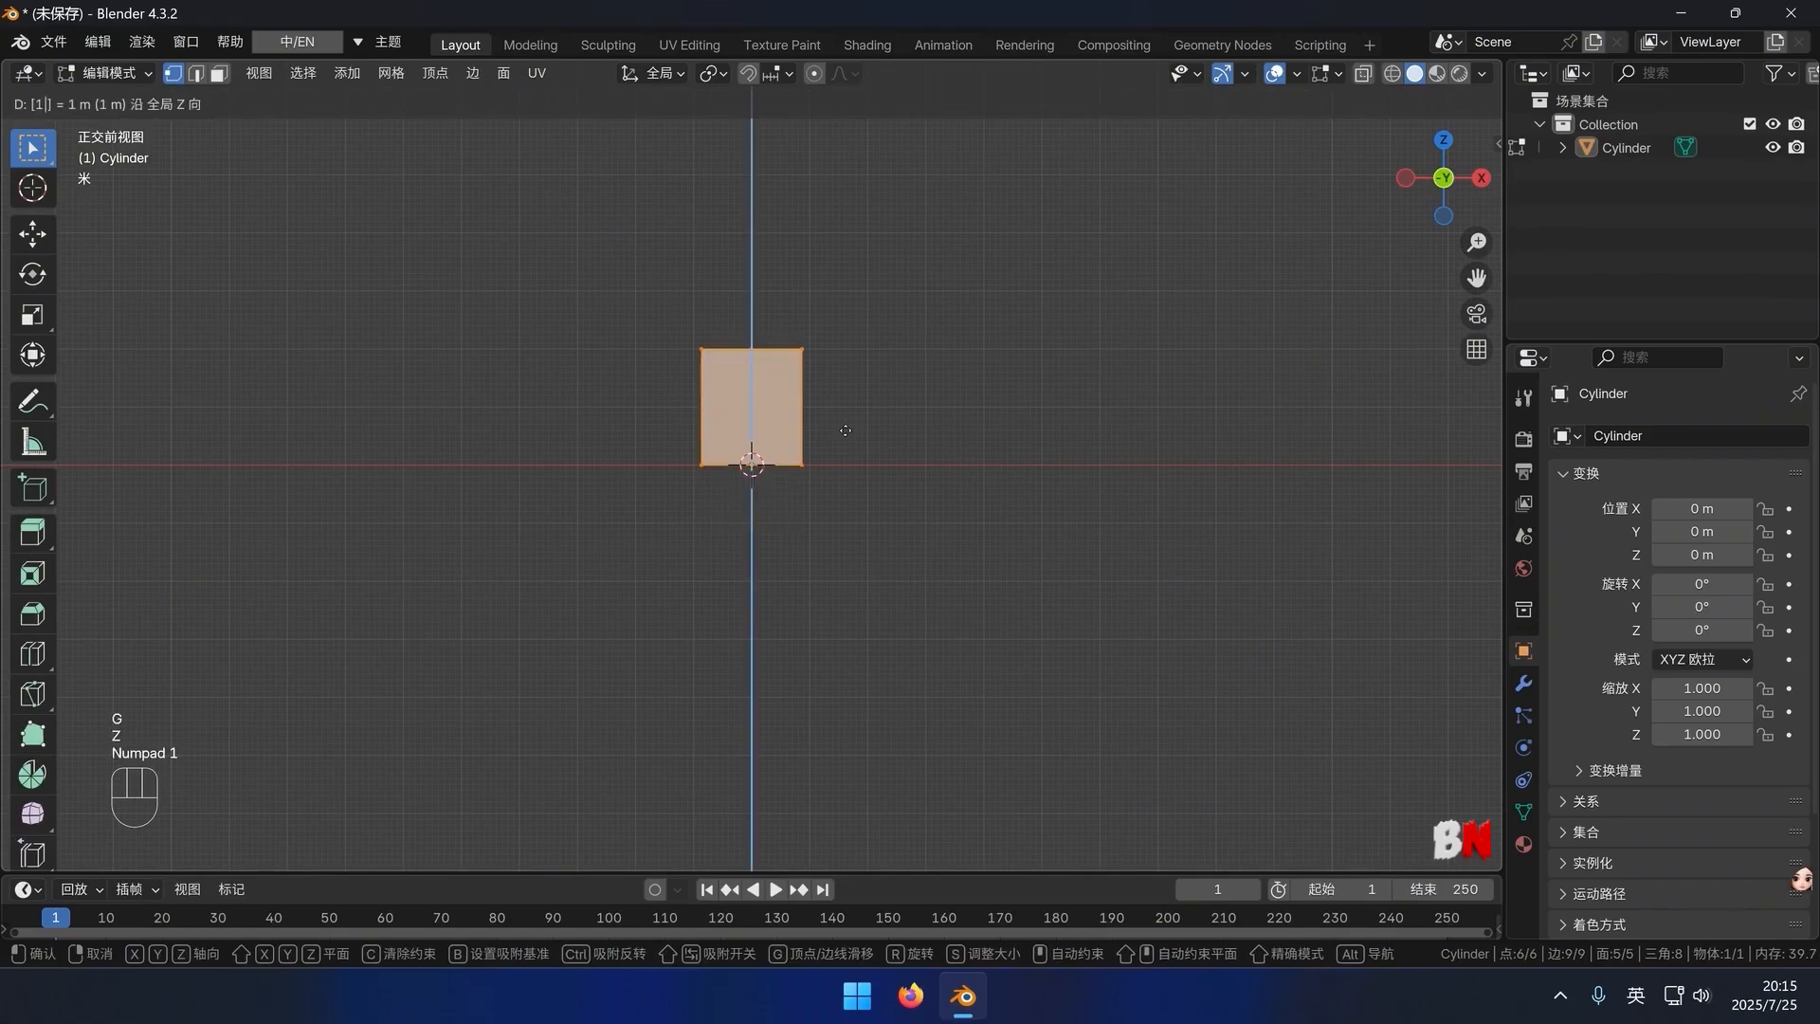
{"action": "key", "text": "KP_Enter"}
{"action": "key", "text": "Tab"}
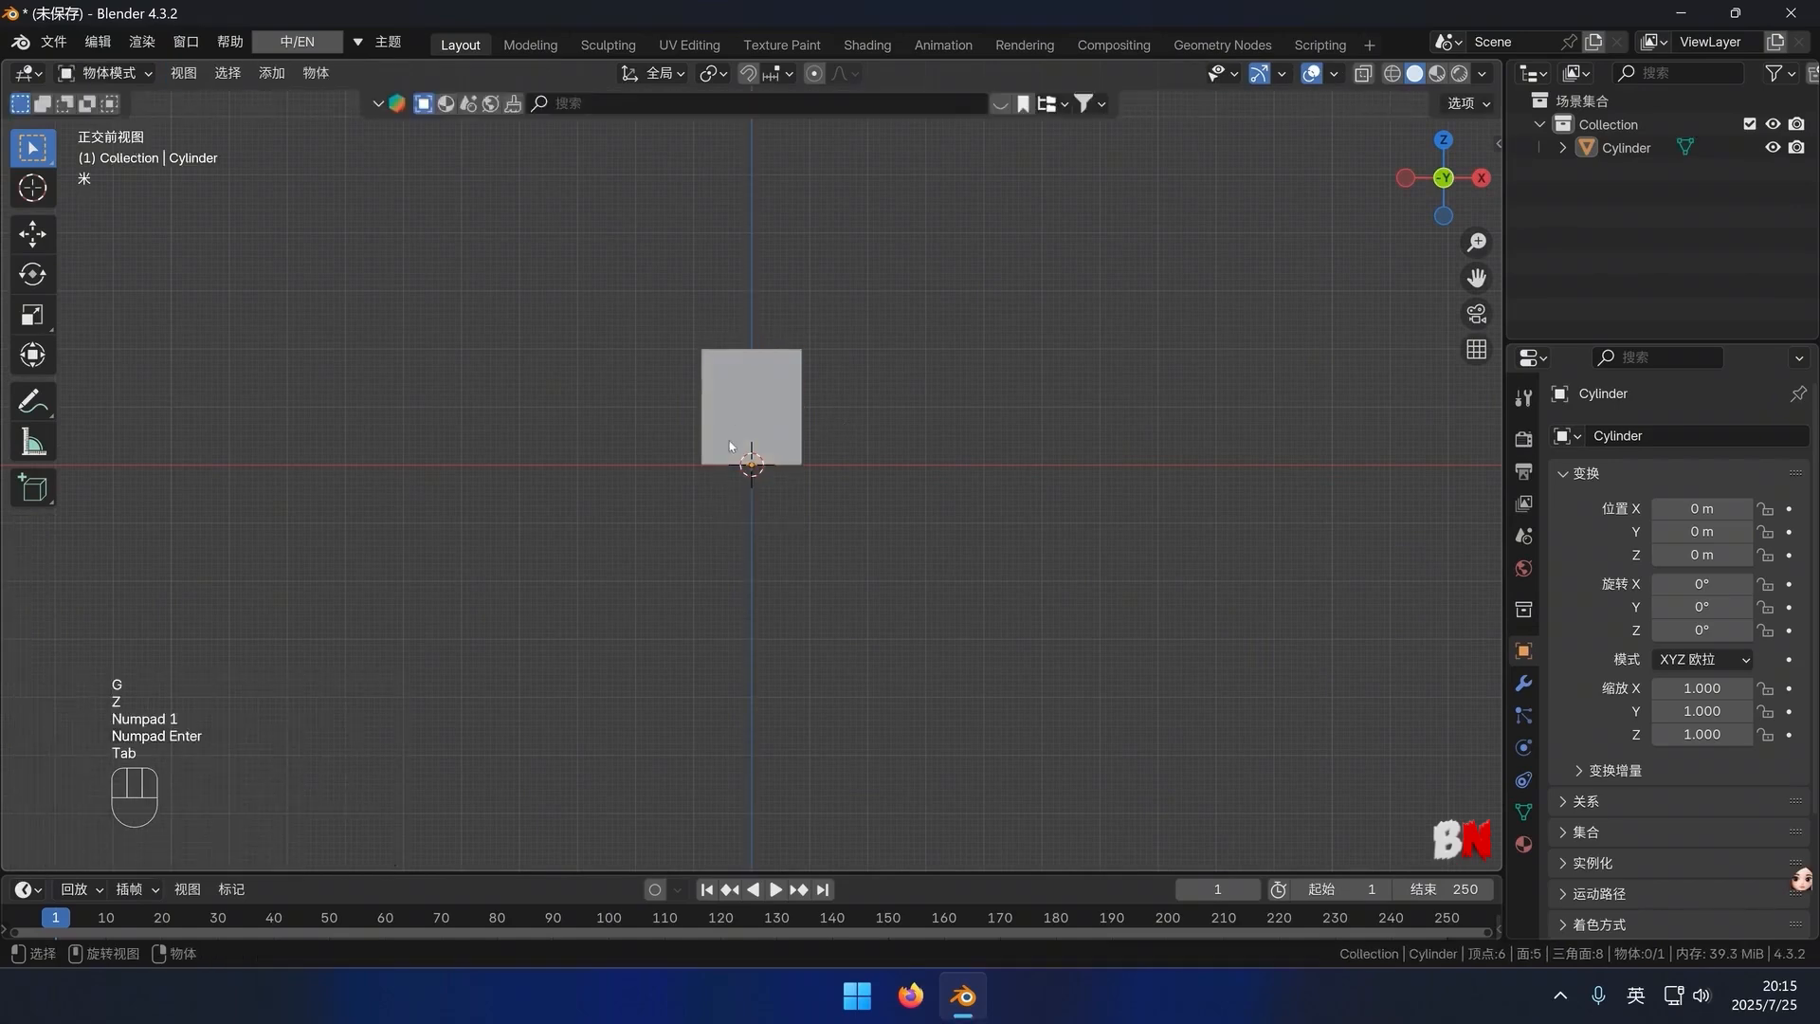
Undo the previous scaling and scale the prism by 8 along Z
{"action": "key", "text": "ctrl+z"}
{"action": "key", "text": "s"}
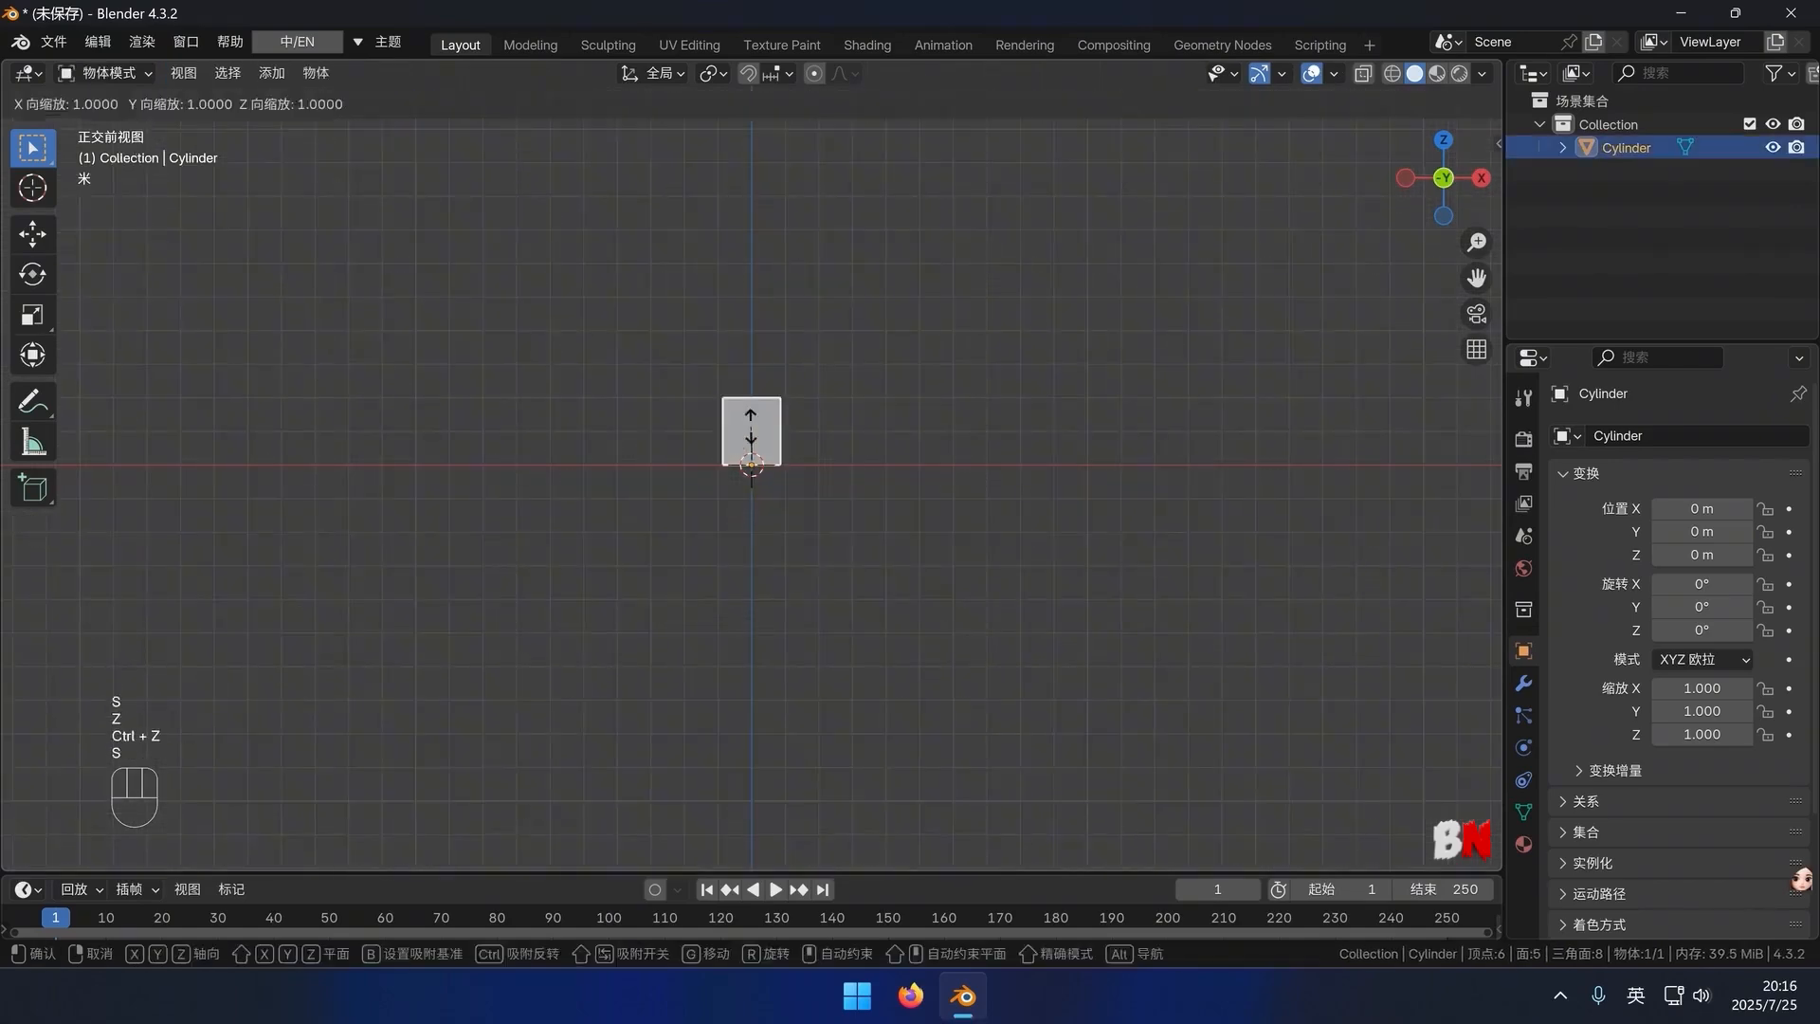
{"action": "key", "text": "z"}
{"action": "key", "text": "KP_8"}
{"action": "key", "text": "KP_Enter"}
{"action": "scroll", "coordinate": [752, 426], "scroll_direction": "down", "scroll_amount": 4}
{"action": "left_click", "coordinate": [823, 391]}
{"action": "scroll", "coordinate": [822, 391], "scroll_direction": "up", "scroll_amount": 1}
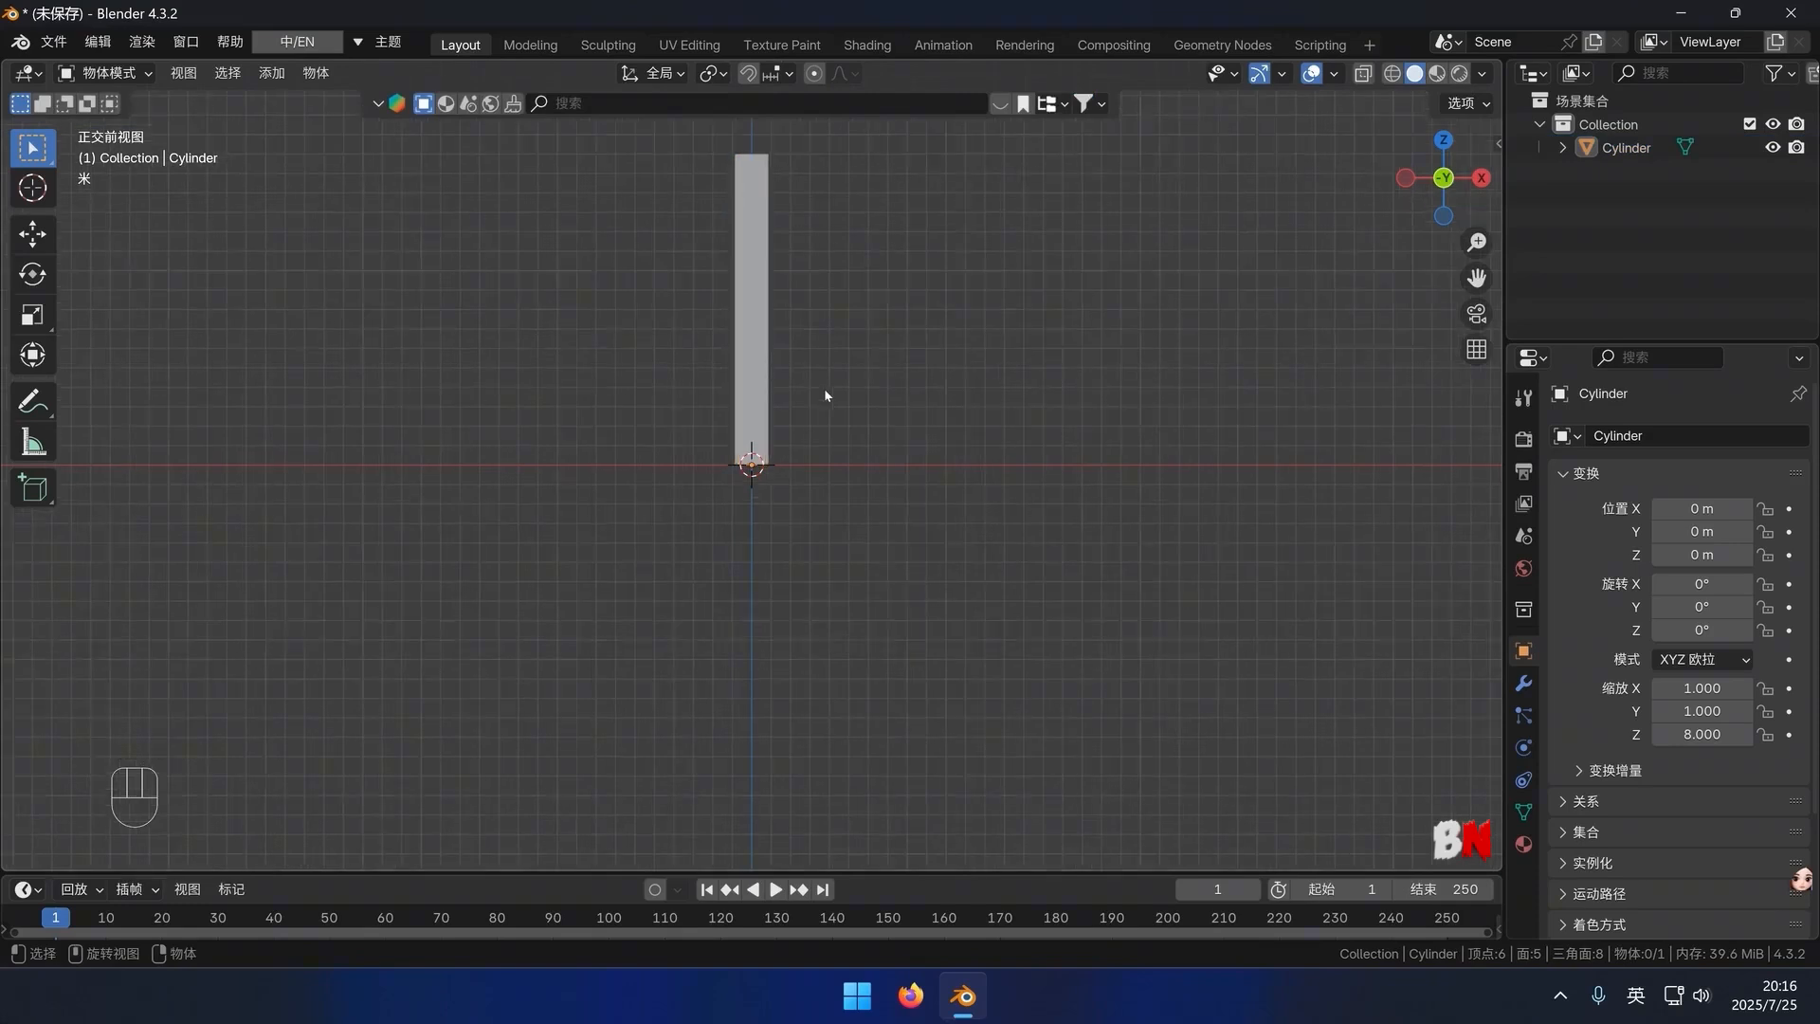
Add 50 horizontal loop cuts along the height of the prism
{"action": "middle_click_drag", "start_coordinate": [822, 390], "coordinate": [662, 476], "text": "shift"}
{"action": "left_click", "coordinate": [663, 475]}
{"action": "key", "text": "Tab"}
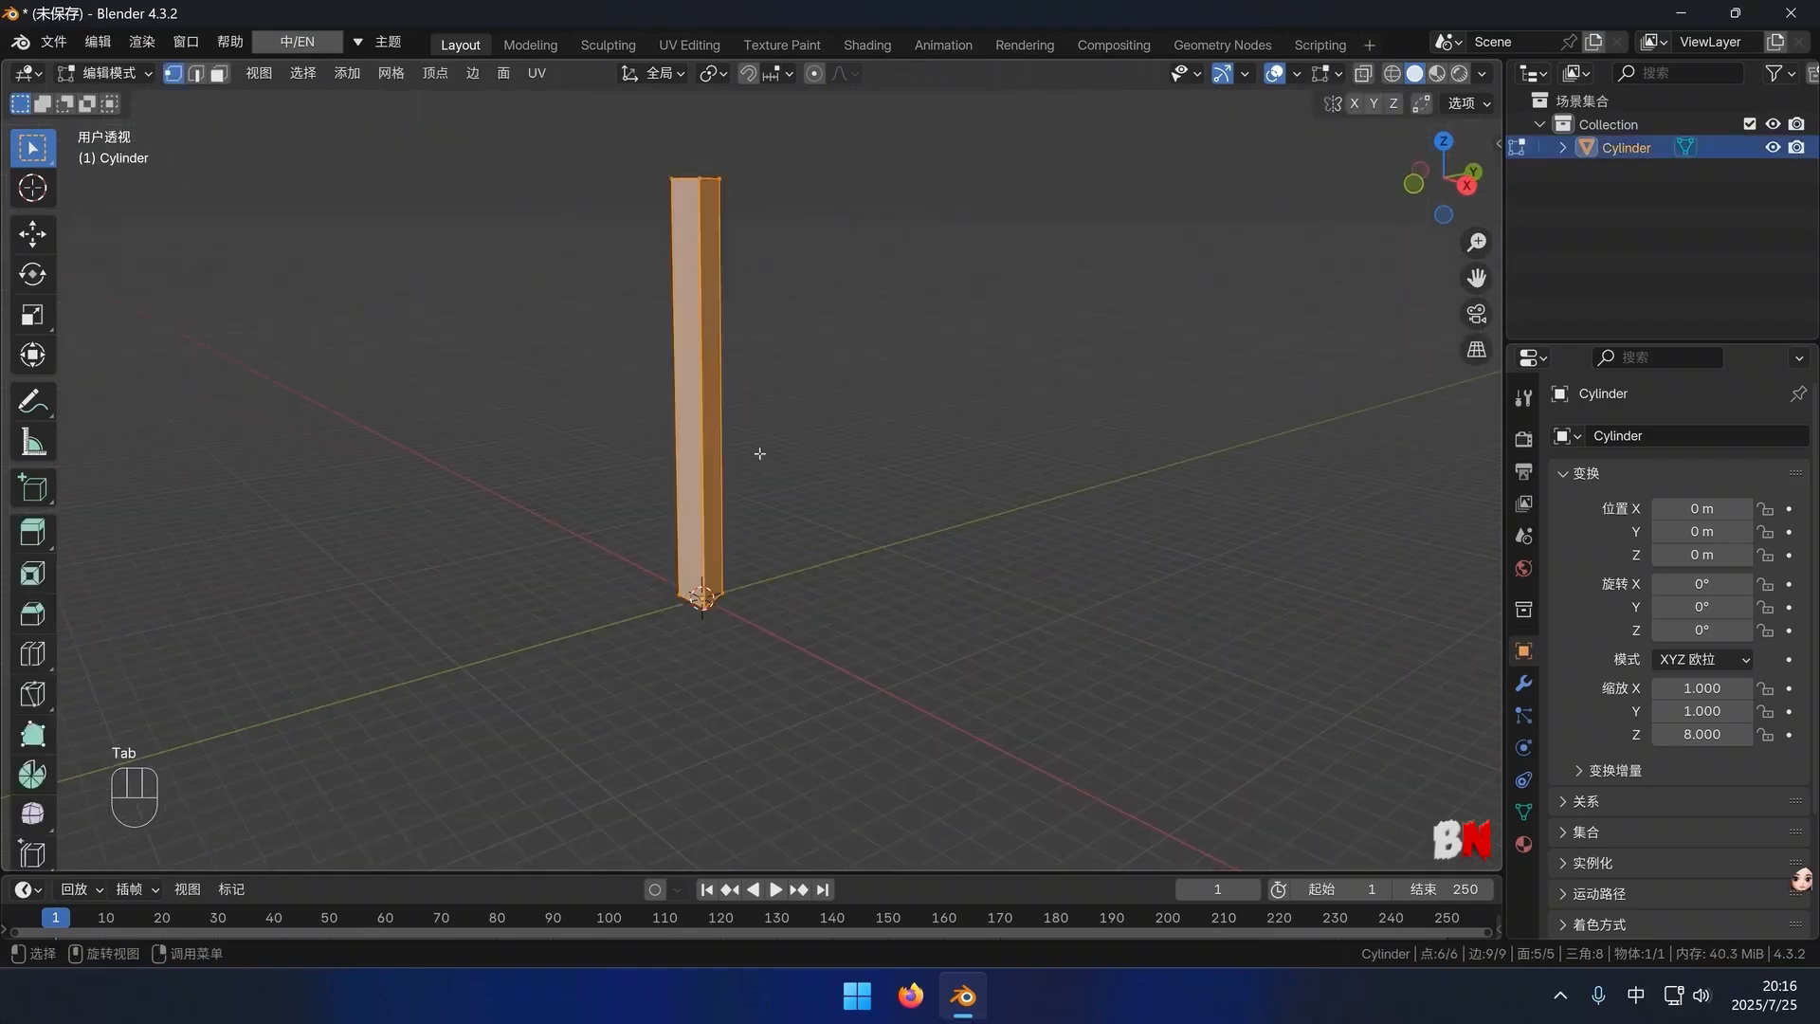
{"action": "key", "text": "ctrl+r"}
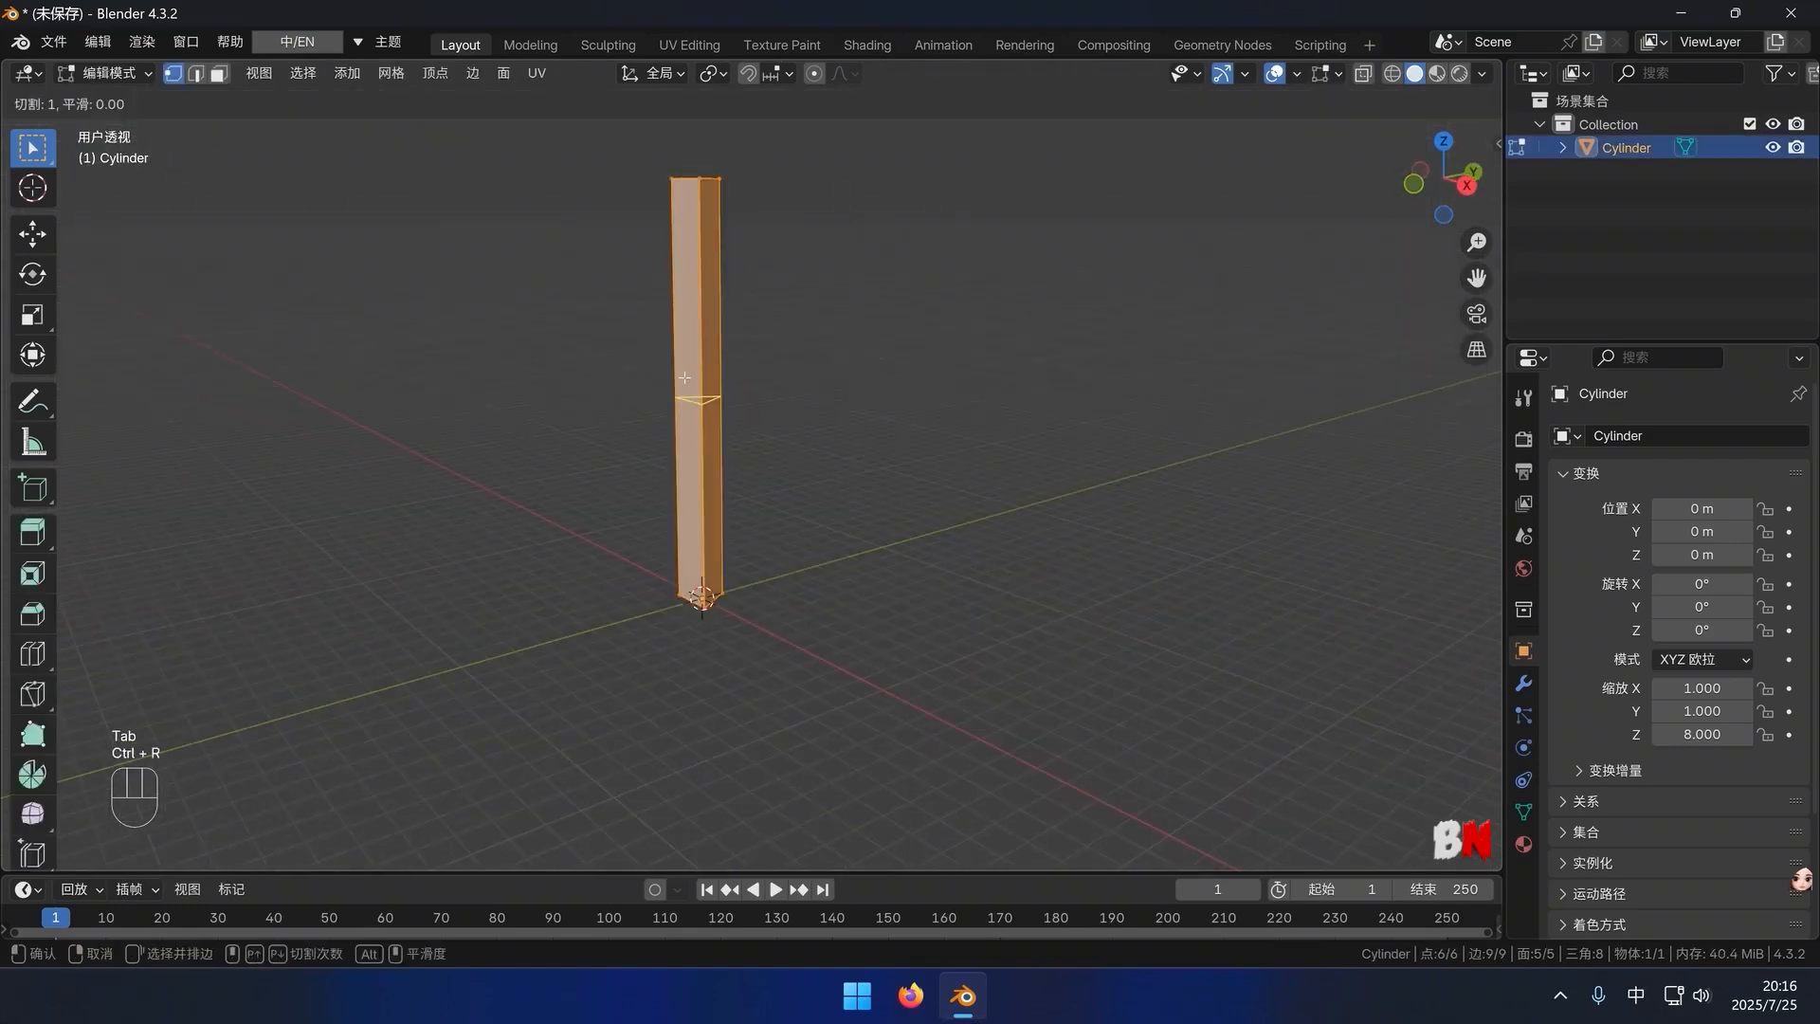
{"action": "left_click", "coordinate": [684, 377]}
{"action": "right_click", "coordinate": [684, 375]}
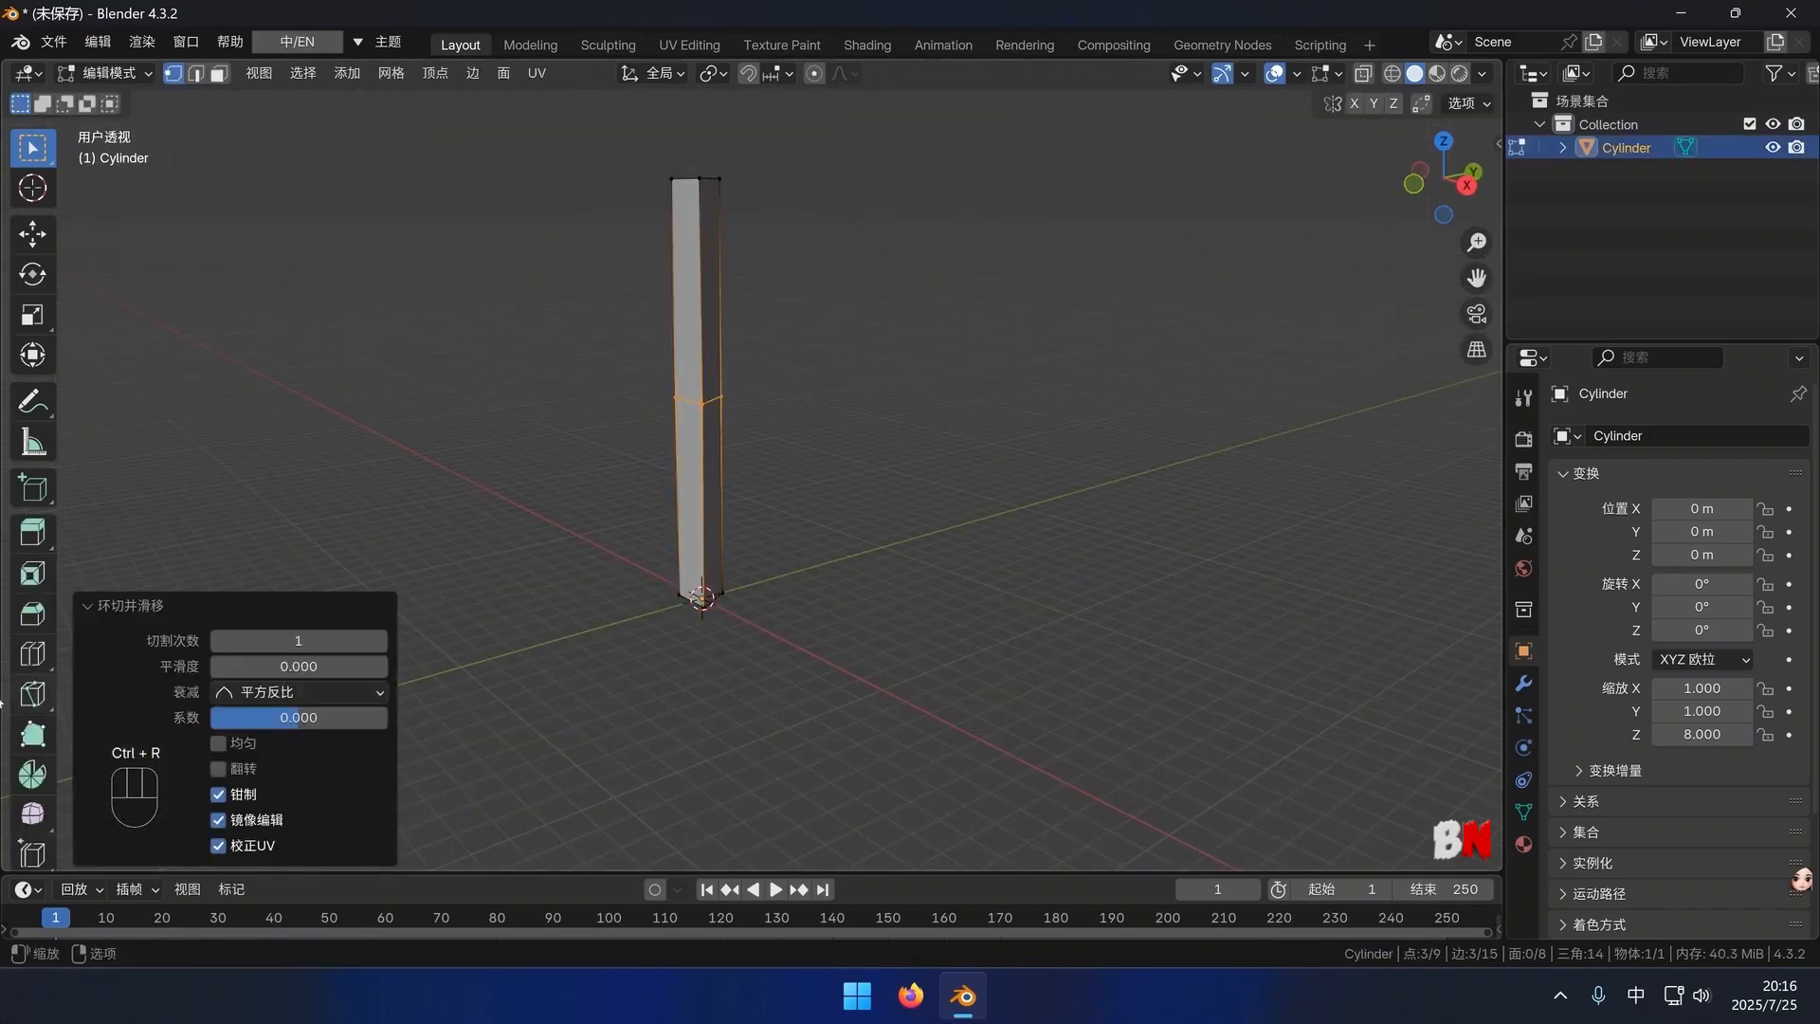
{"action": "left_click", "coordinate": [293, 641]}
{"action": "type", "text": "50"}
{"action": "key", "text": "Return"}
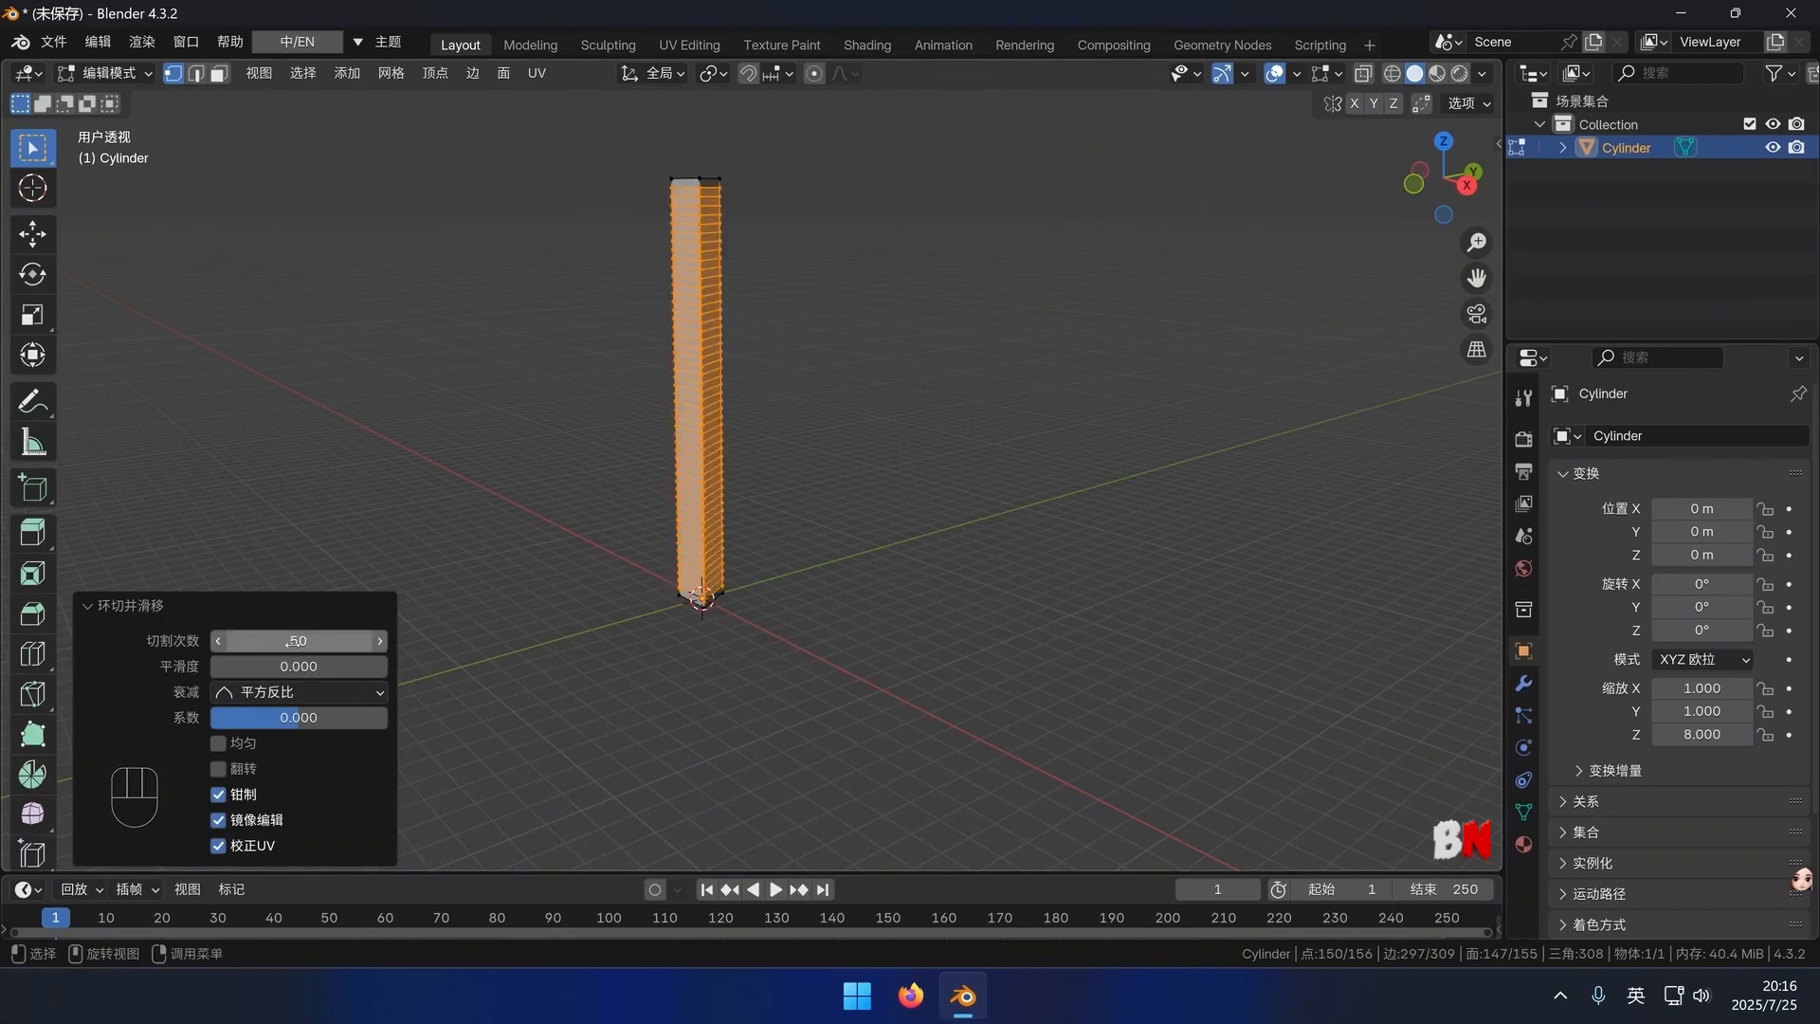
{"action": "left_click", "coordinate": [462, 497]}
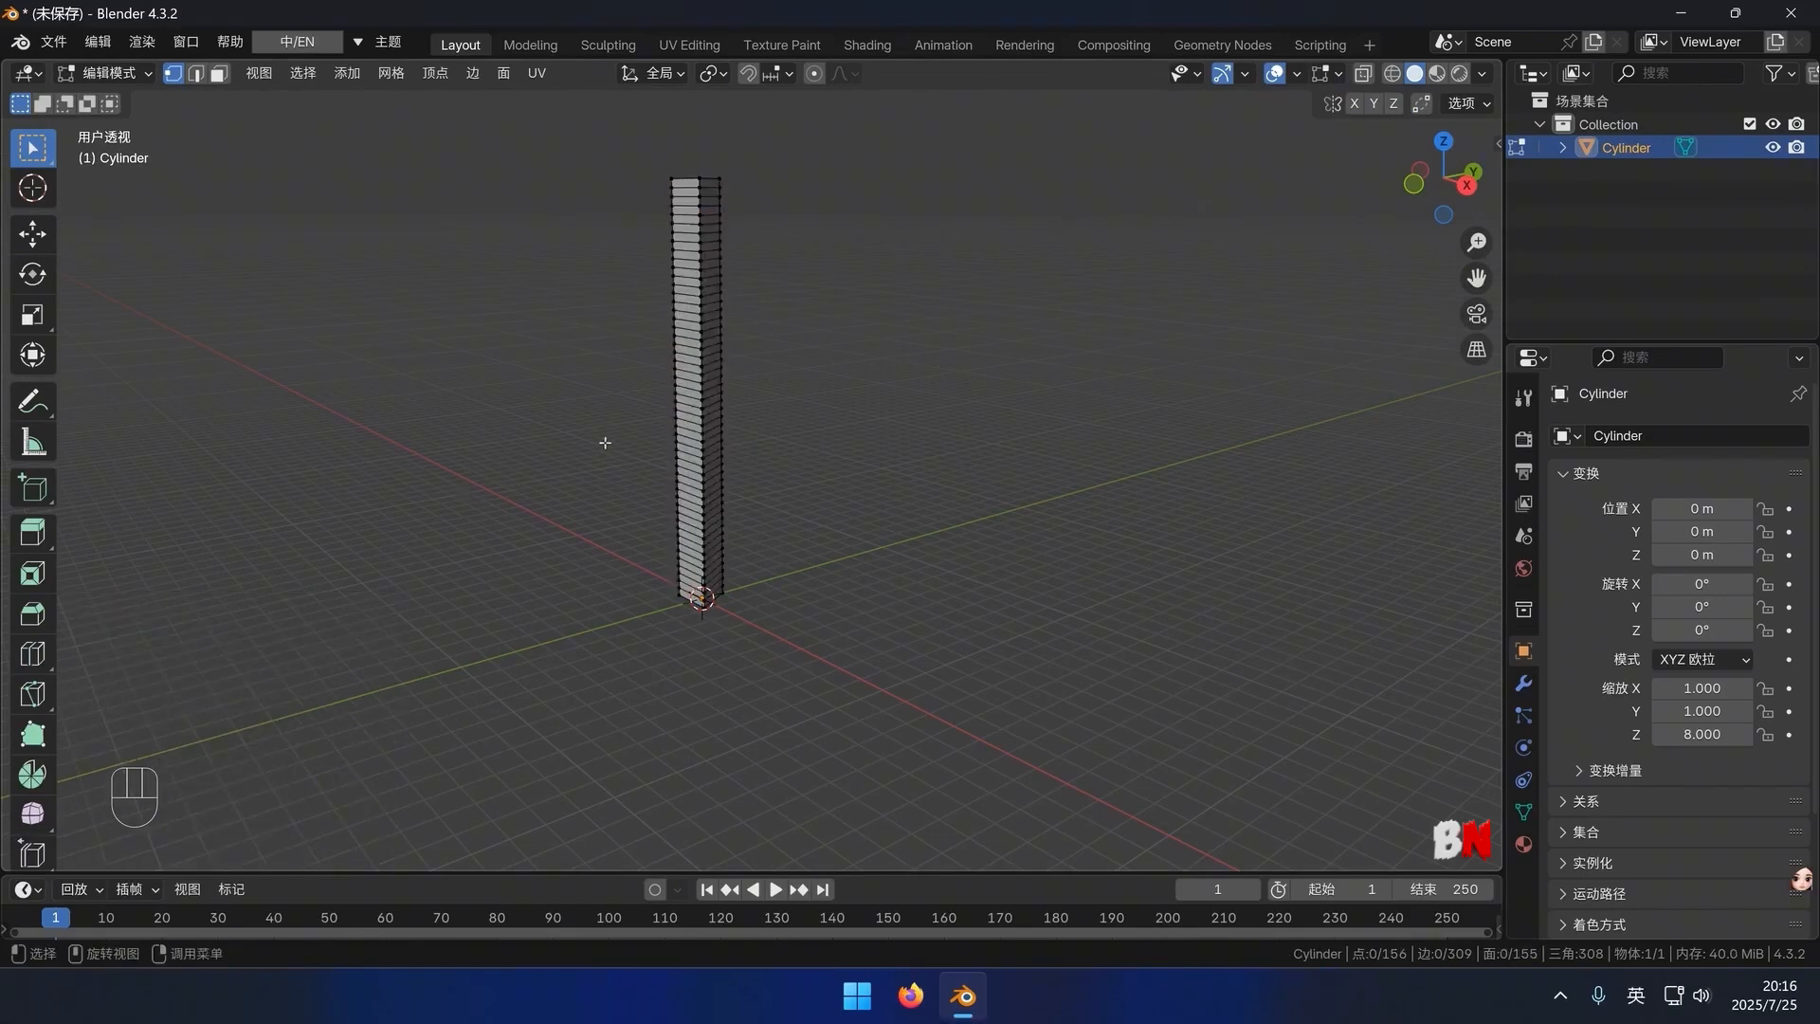
Add 5 lengthwise loop cuts down the first side face of the prism
{"action": "middle_click_drag", "start_coordinate": [605, 442], "coordinate": [687, 416]}
{"action": "key", "text": "ctrl+r"}
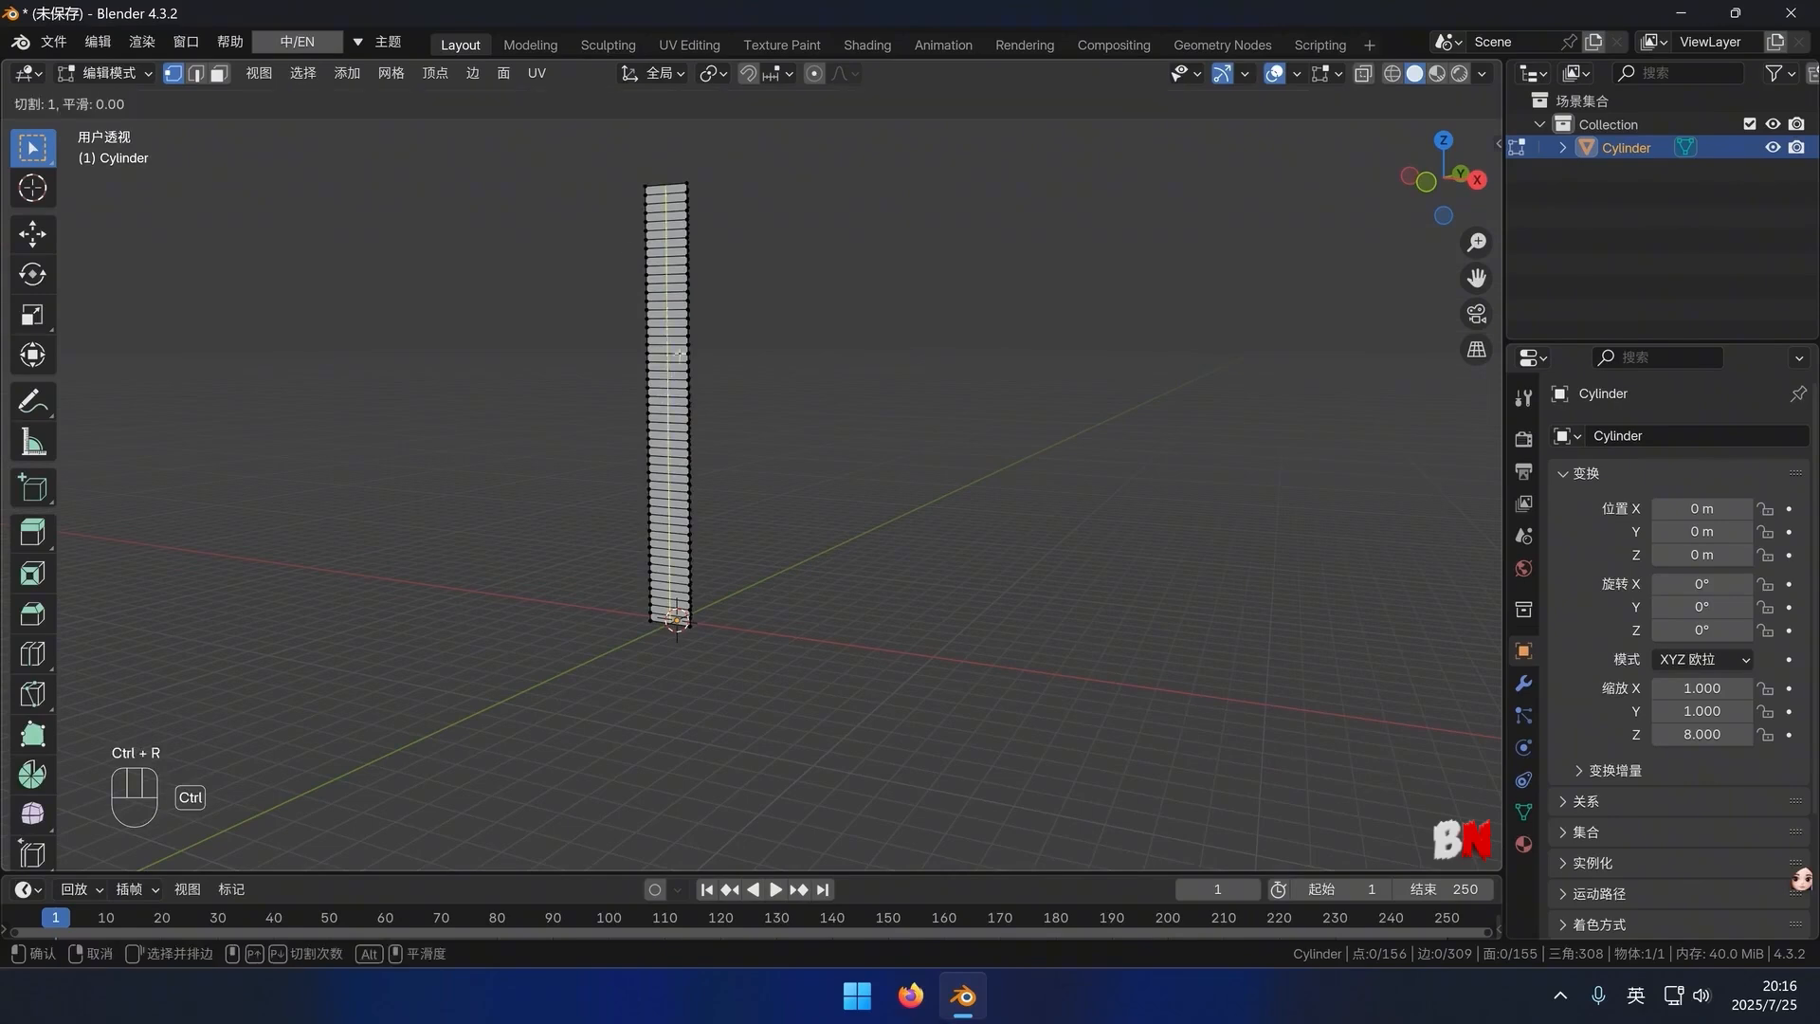
{"action": "scroll", "coordinate": [667, 311], "scroll_direction": "up", "scroll_amount": 1}
{"action": "scroll", "coordinate": [667, 311], "scroll_direction": "up", "scroll_amount": 3}
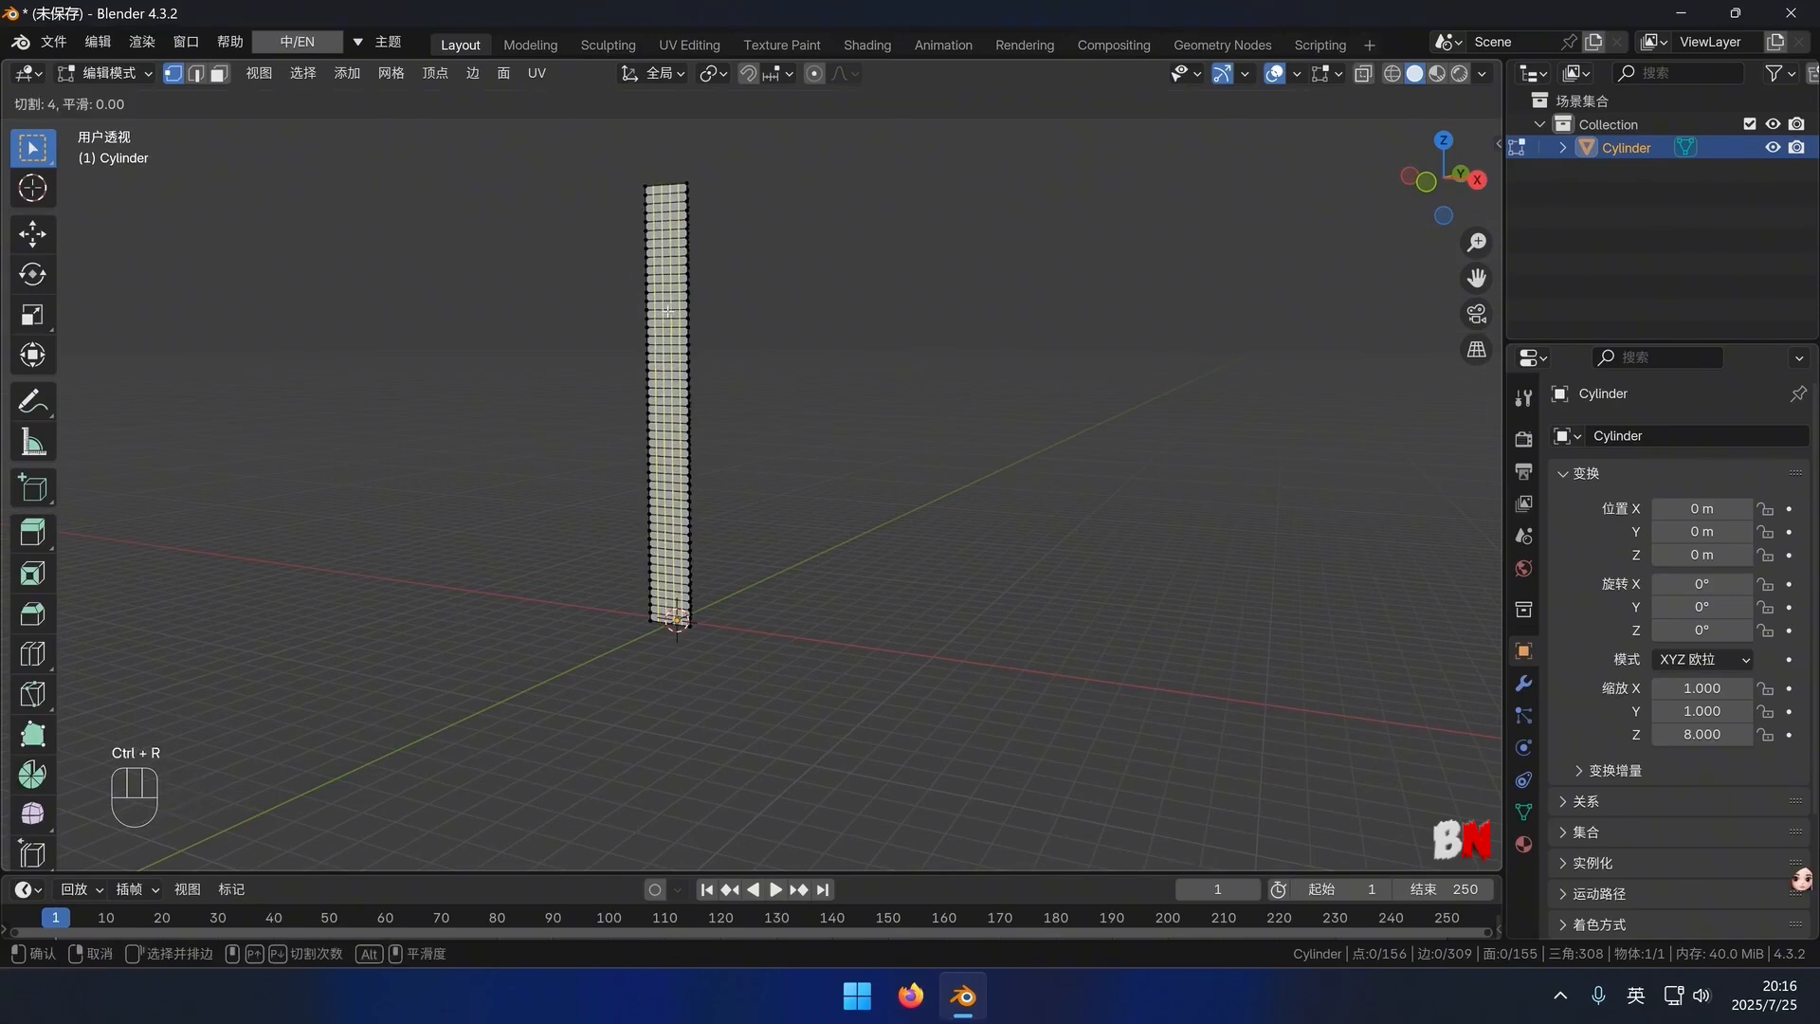
{"action": "left_click", "coordinate": [668, 311]}
{"action": "right_click", "coordinate": [667, 311]}
Add 5 lengthwise loop cuts to each of the prism's two remaining side faces
{"action": "middle_click_drag", "start_coordinate": [667, 311], "coordinate": [670, 378]}
{"action": "key", "text": "ctrl+r"}
{"action": "scroll", "coordinate": [748, 310], "scroll_direction": "up", "scroll_amount": 4}
{"action": "left_click", "coordinate": [748, 310]}
{"action": "right_click", "coordinate": [748, 310]}
{"action": "key", "text": "ctrl+r"}
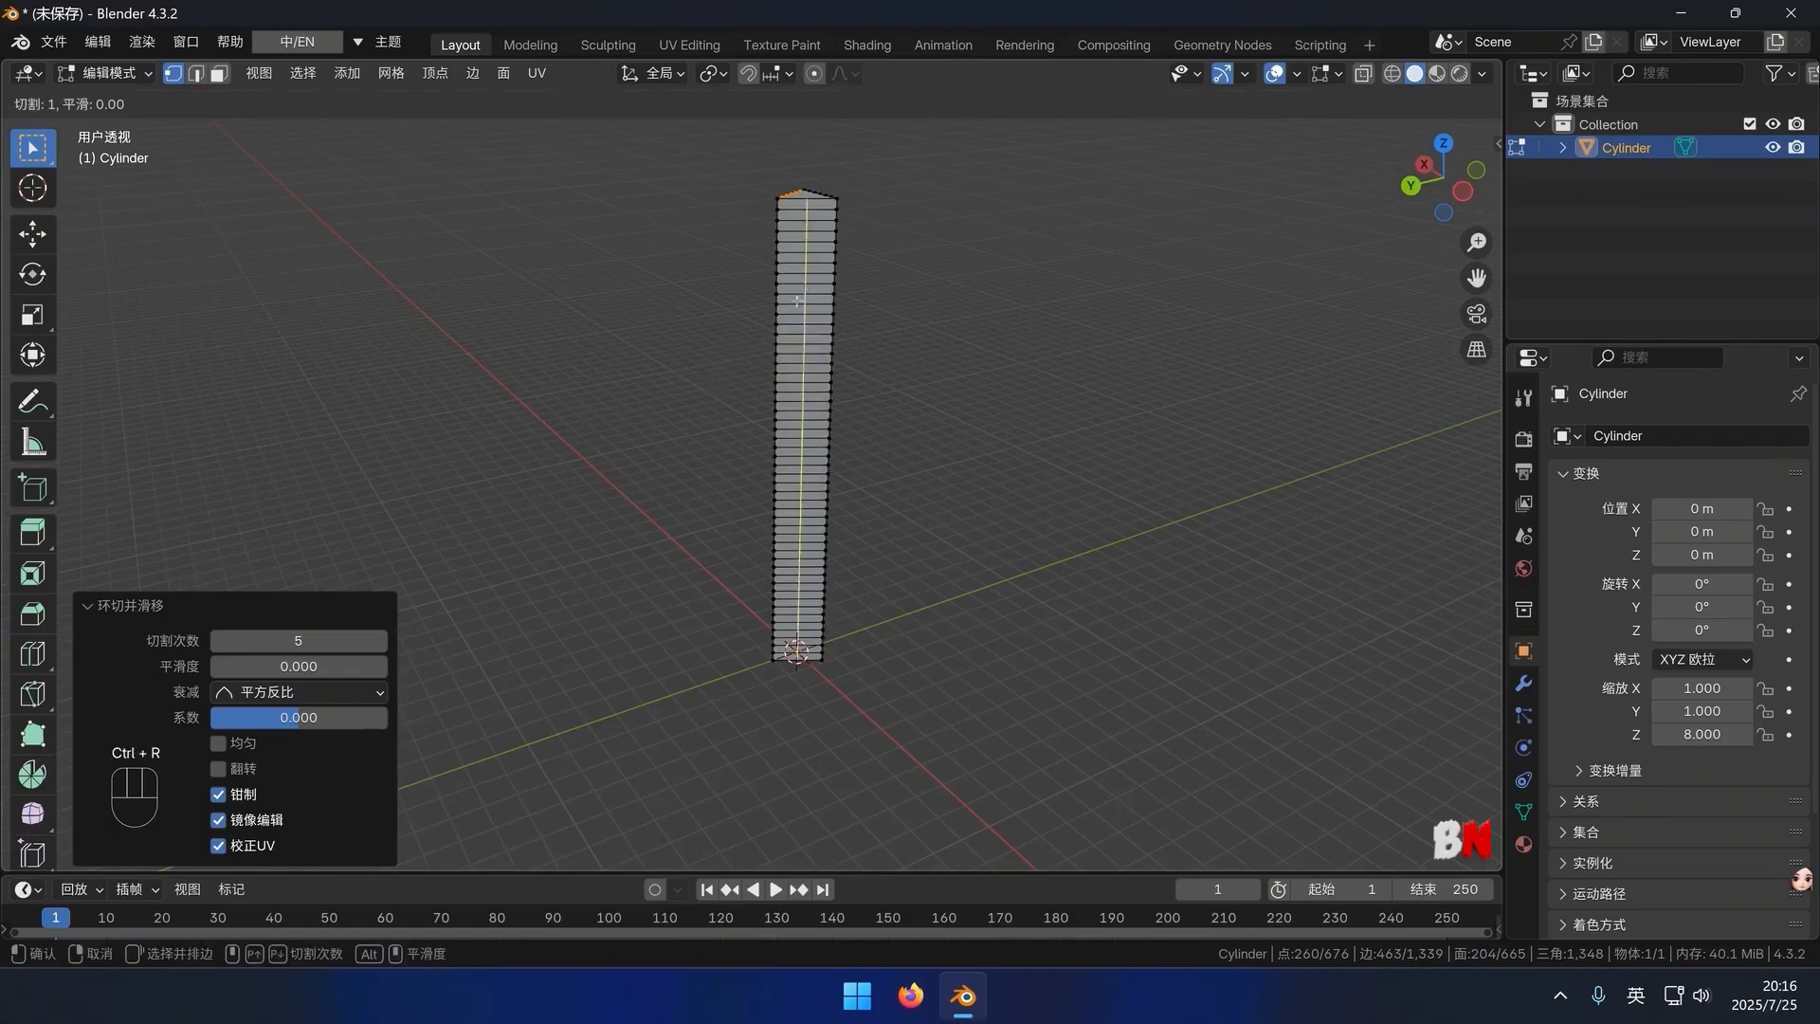
{"action": "left_click", "coordinate": [803, 290]}
{"action": "right_click", "coordinate": [802, 289]}
{"action": "left_click", "coordinate": [239, 108]}
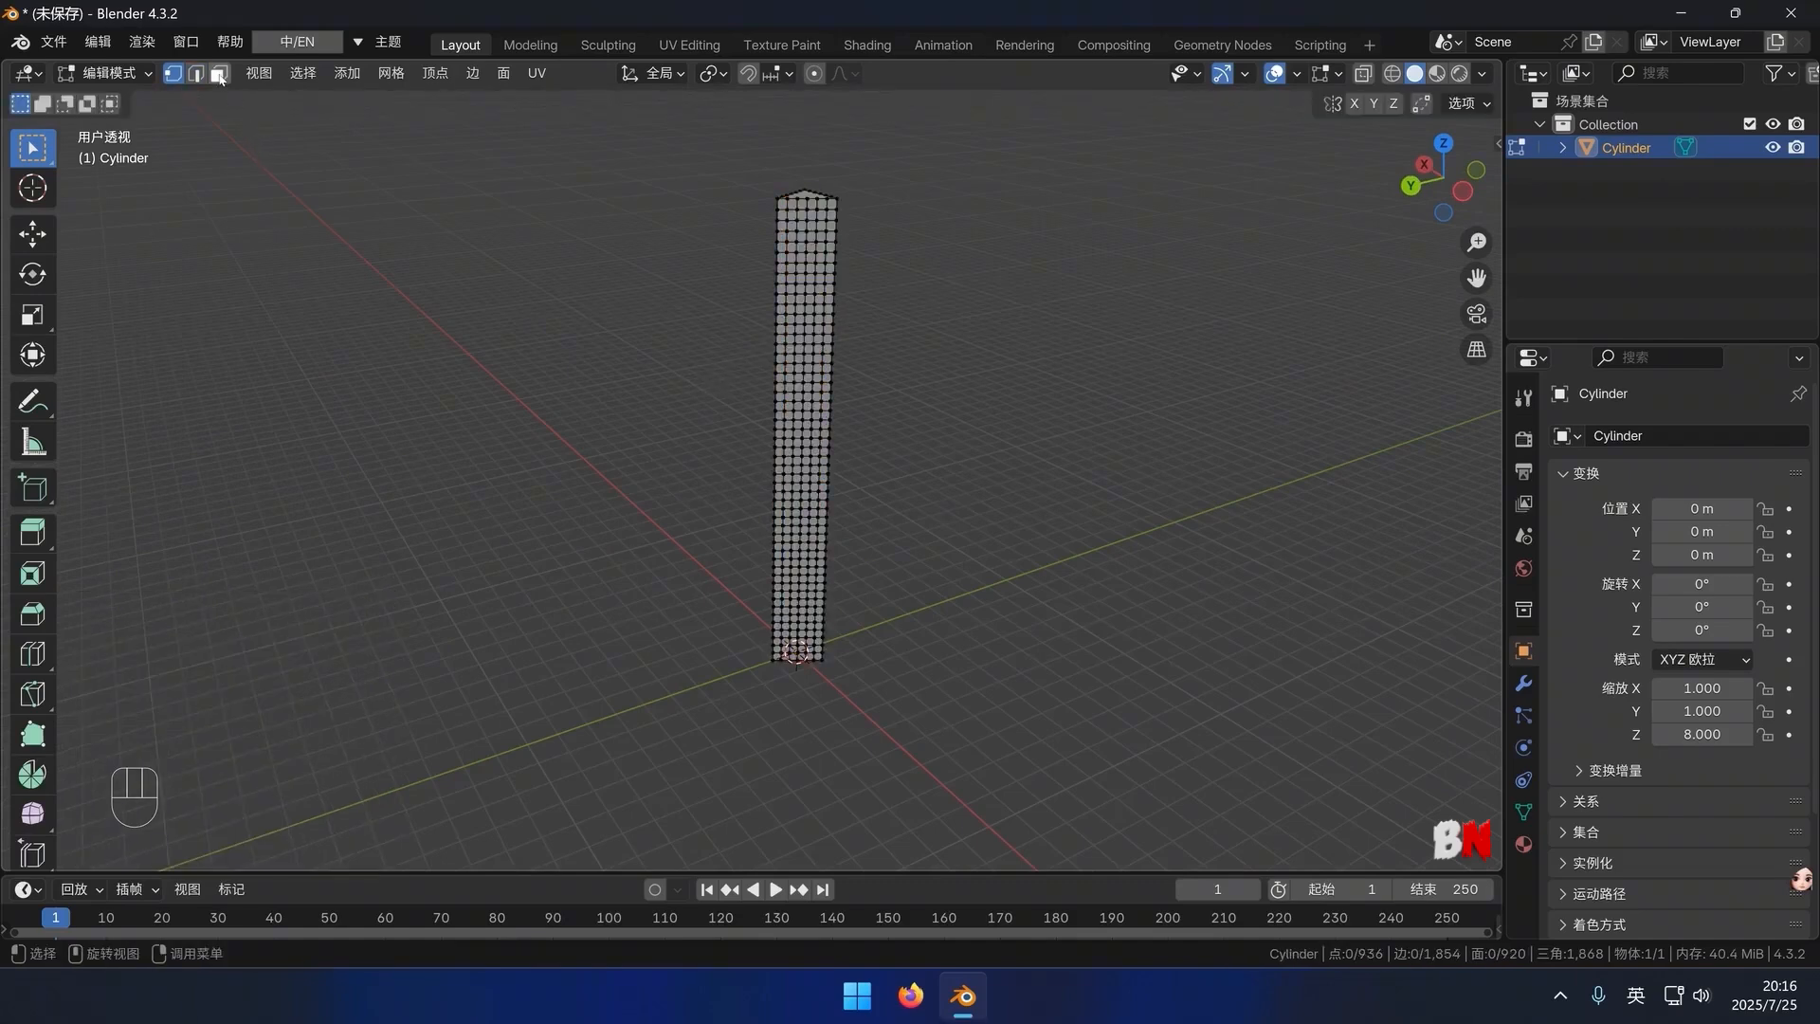
Delete the triangular top and bottom cap faces of the prism and return to Object Mode
{"action": "left_click", "coordinate": [219, 77]}
{"action": "left_click", "coordinate": [810, 194]}
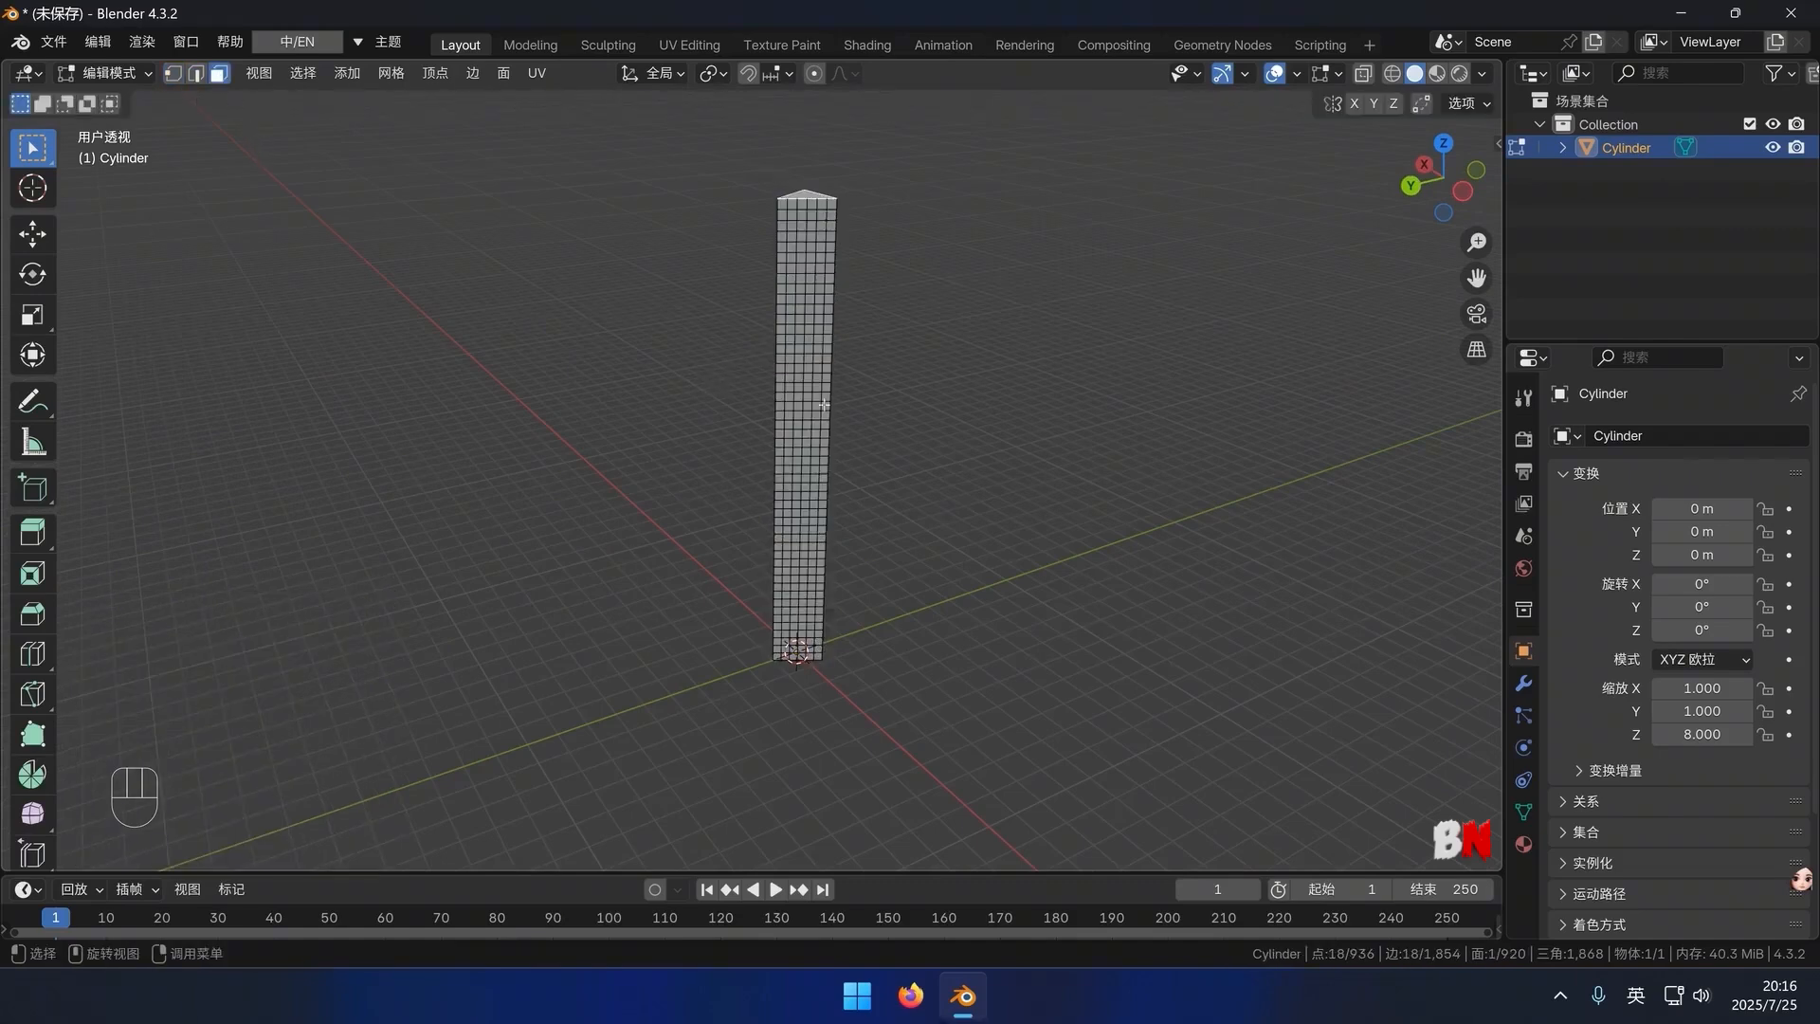
{"action": "middle_click_drag", "start_coordinate": [825, 531], "coordinate": [840, 612]}
{"action": "left_click", "coordinate": [842, 561], "text": "shift"}
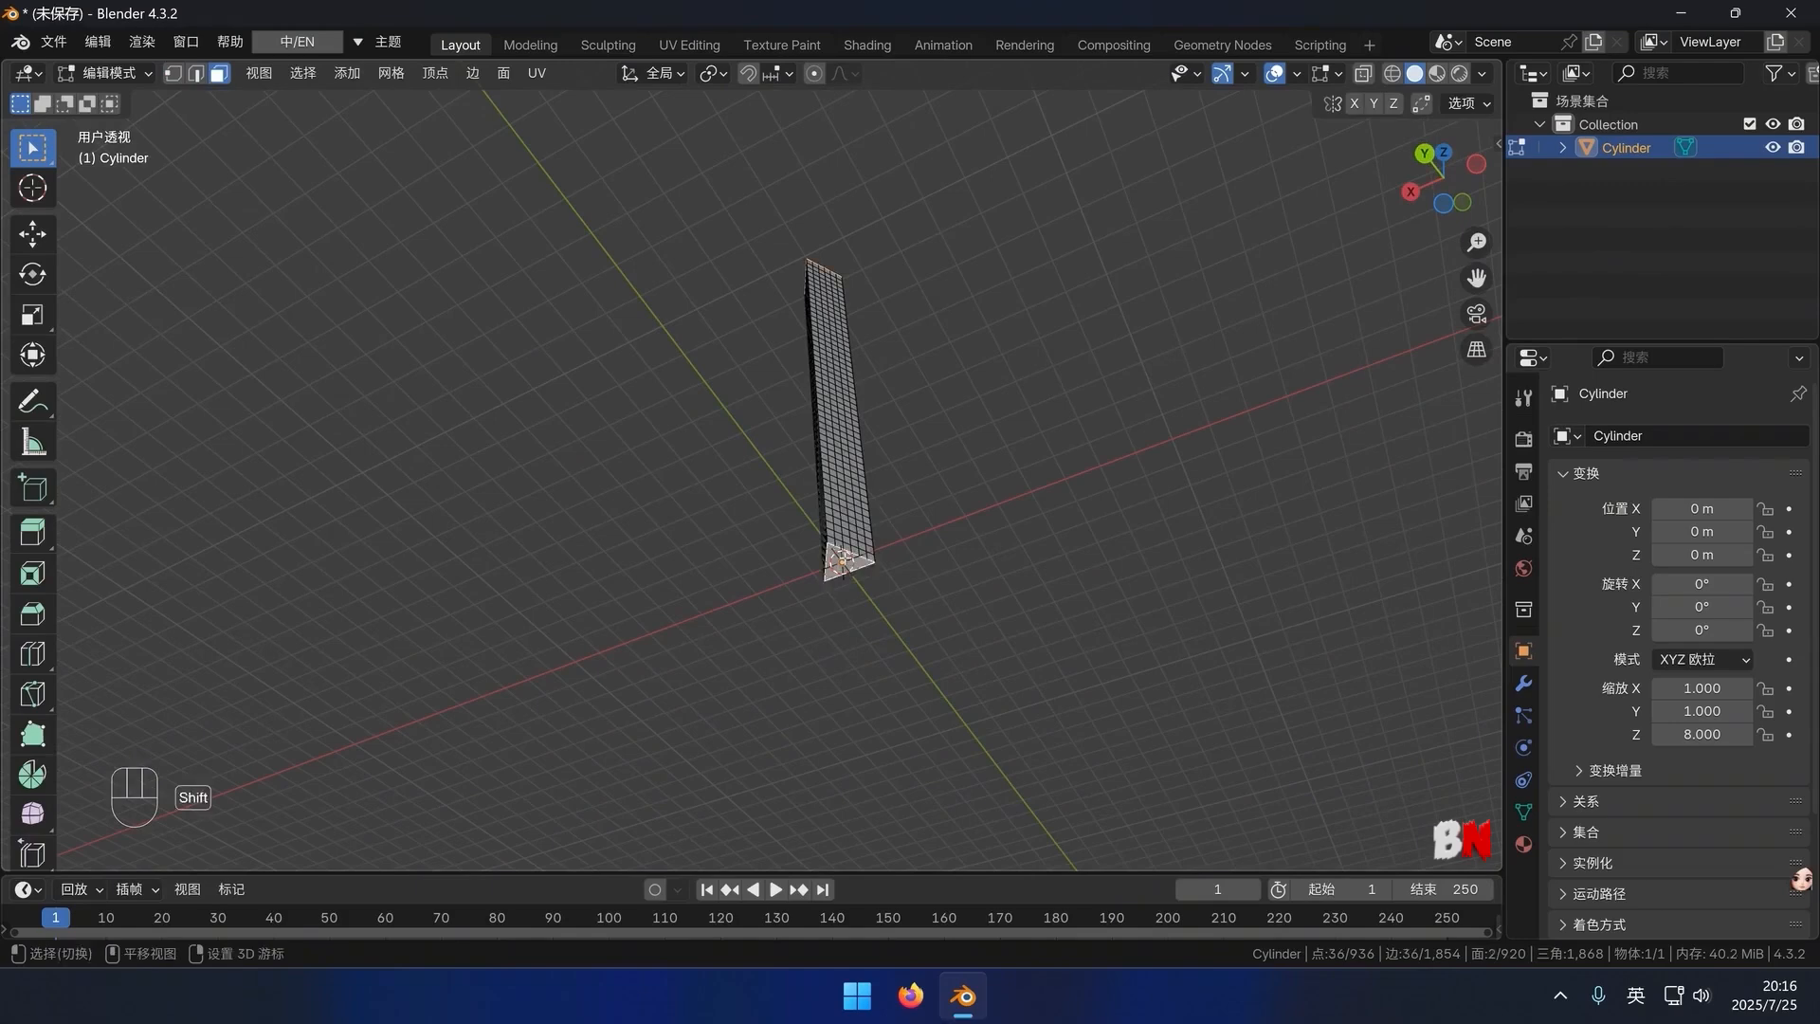
{"action": "key", "text": "x"}
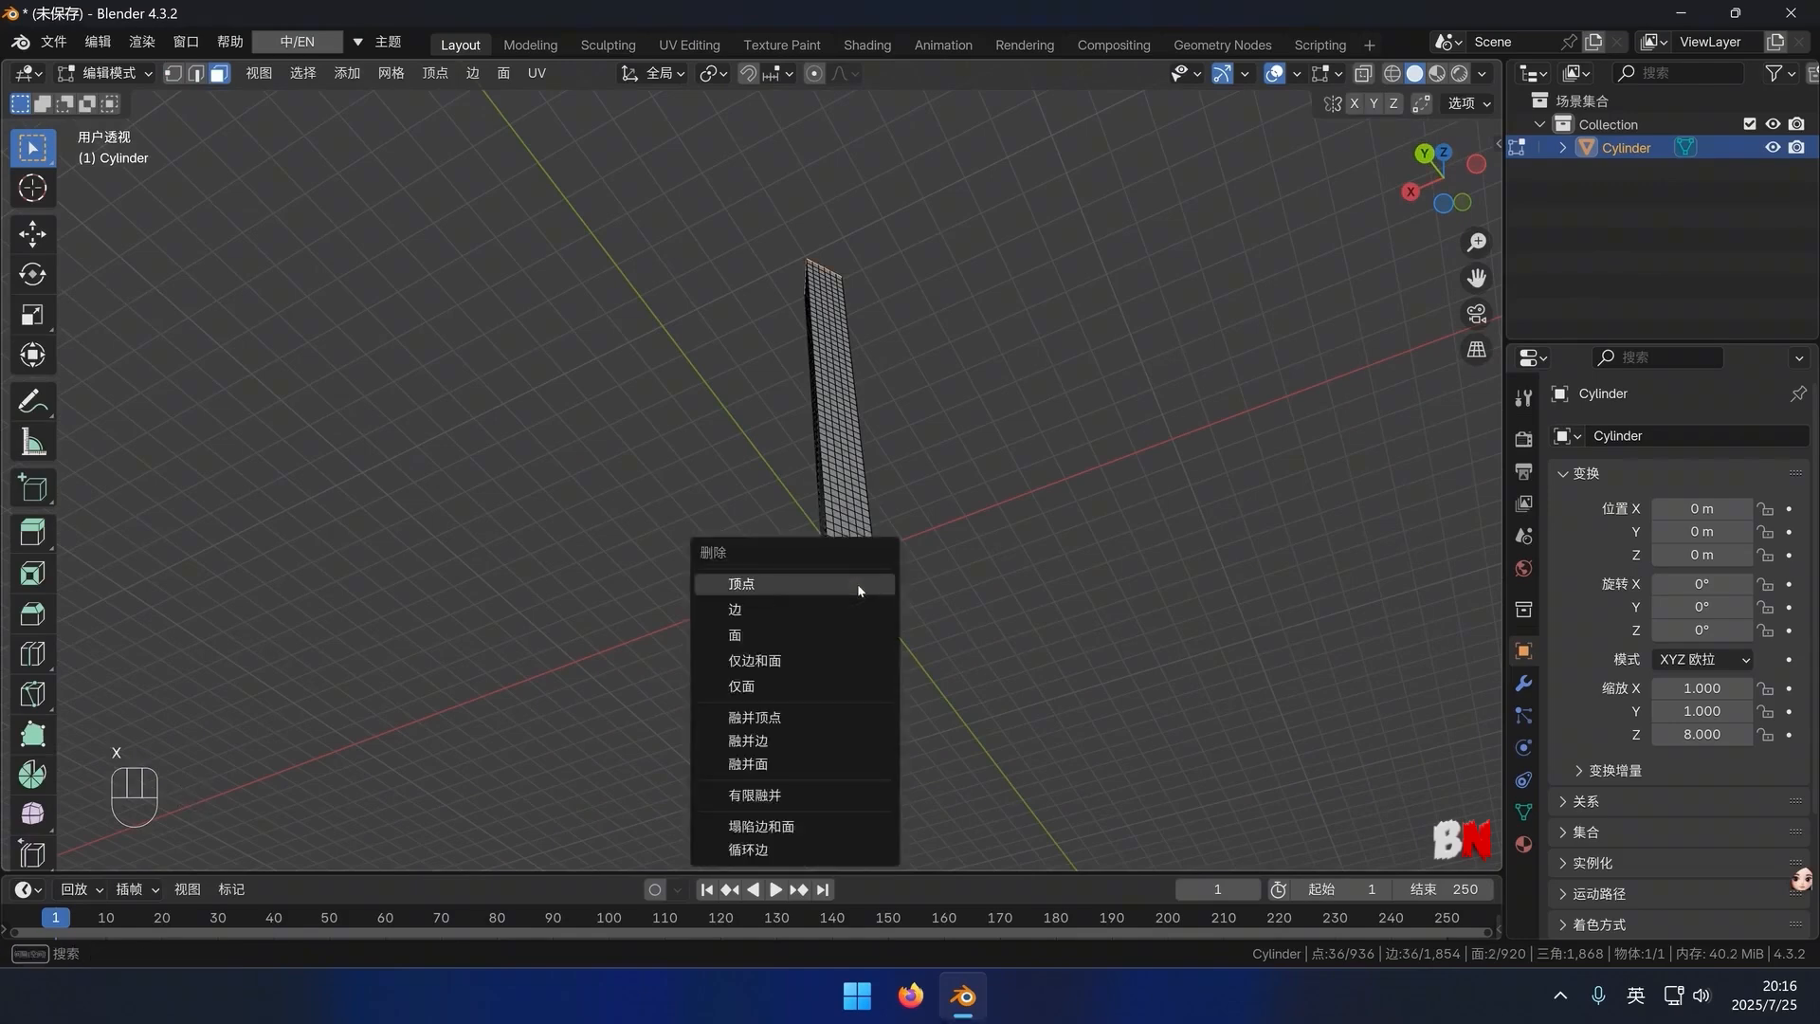
{"action": "left_click", "coordinate": [822, 639]}
{"action": "key", "text": "Tab"}
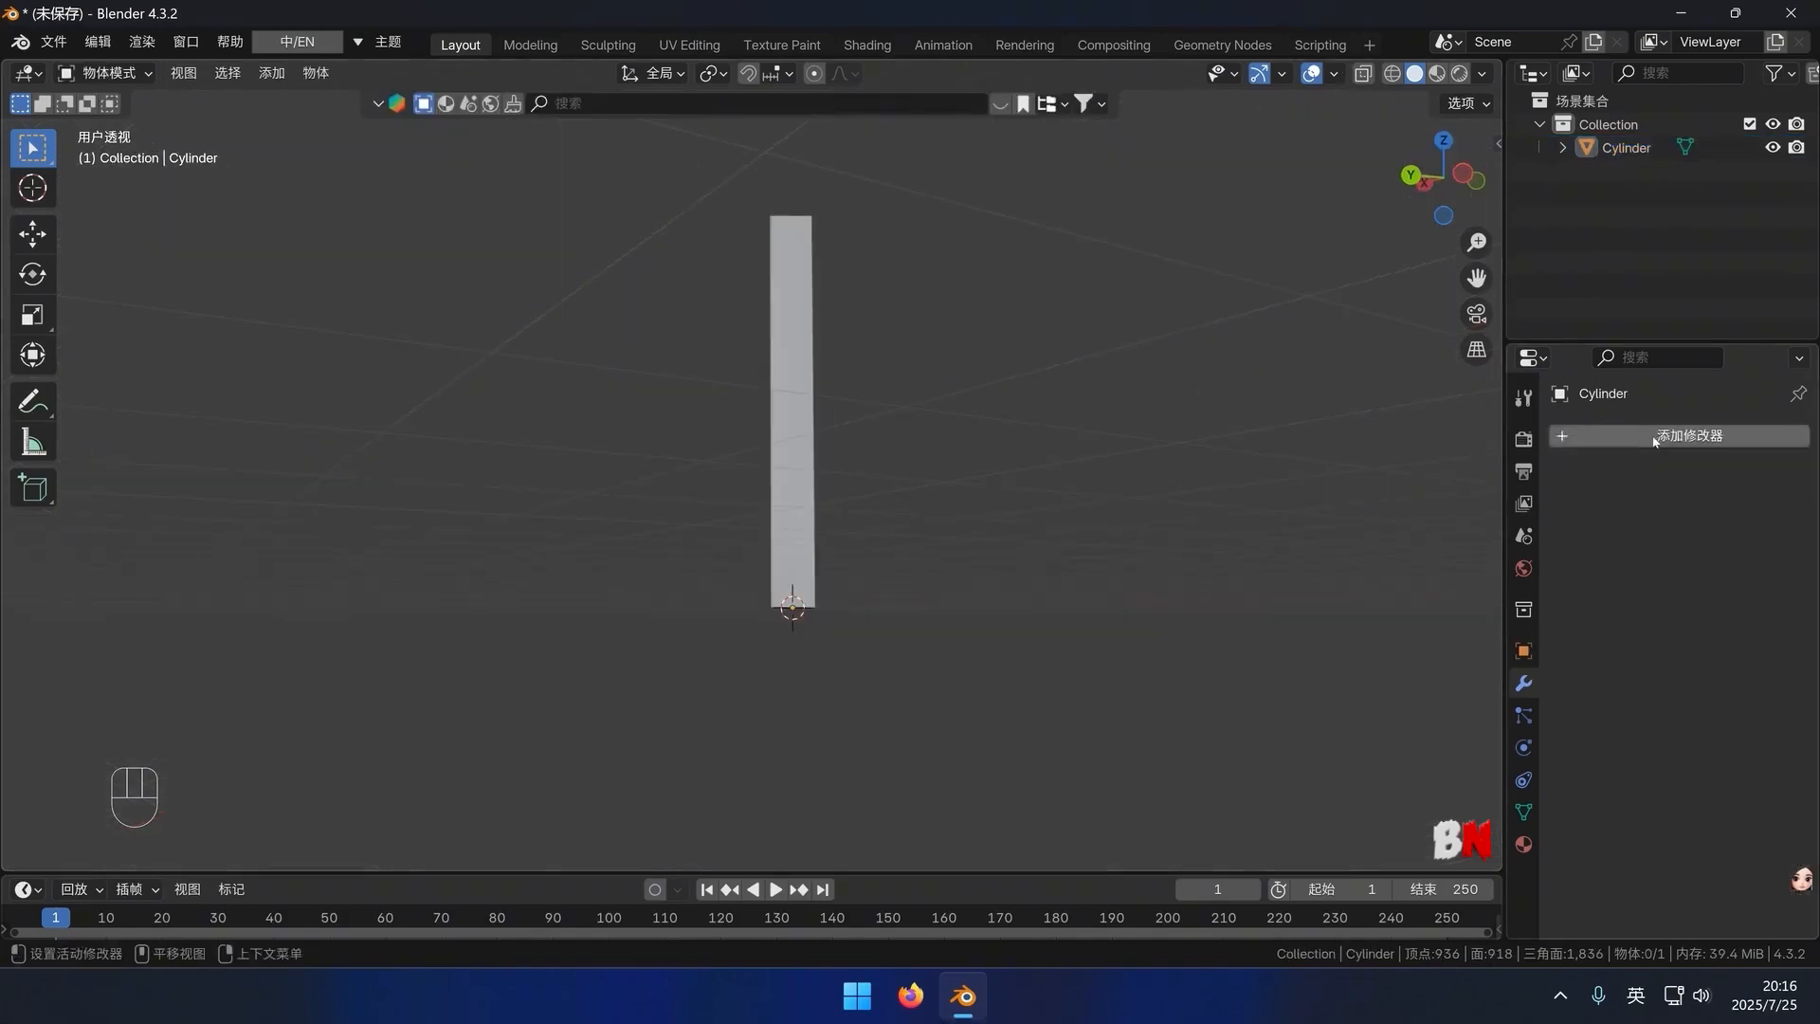
Add a Simple Deform modifier to the prism that twists it 360° around the Z axis
{"action": "left_click", "coordinate": [1630, 436]}
{"action": "mouse_move", "coordinate": [1609, 543]}
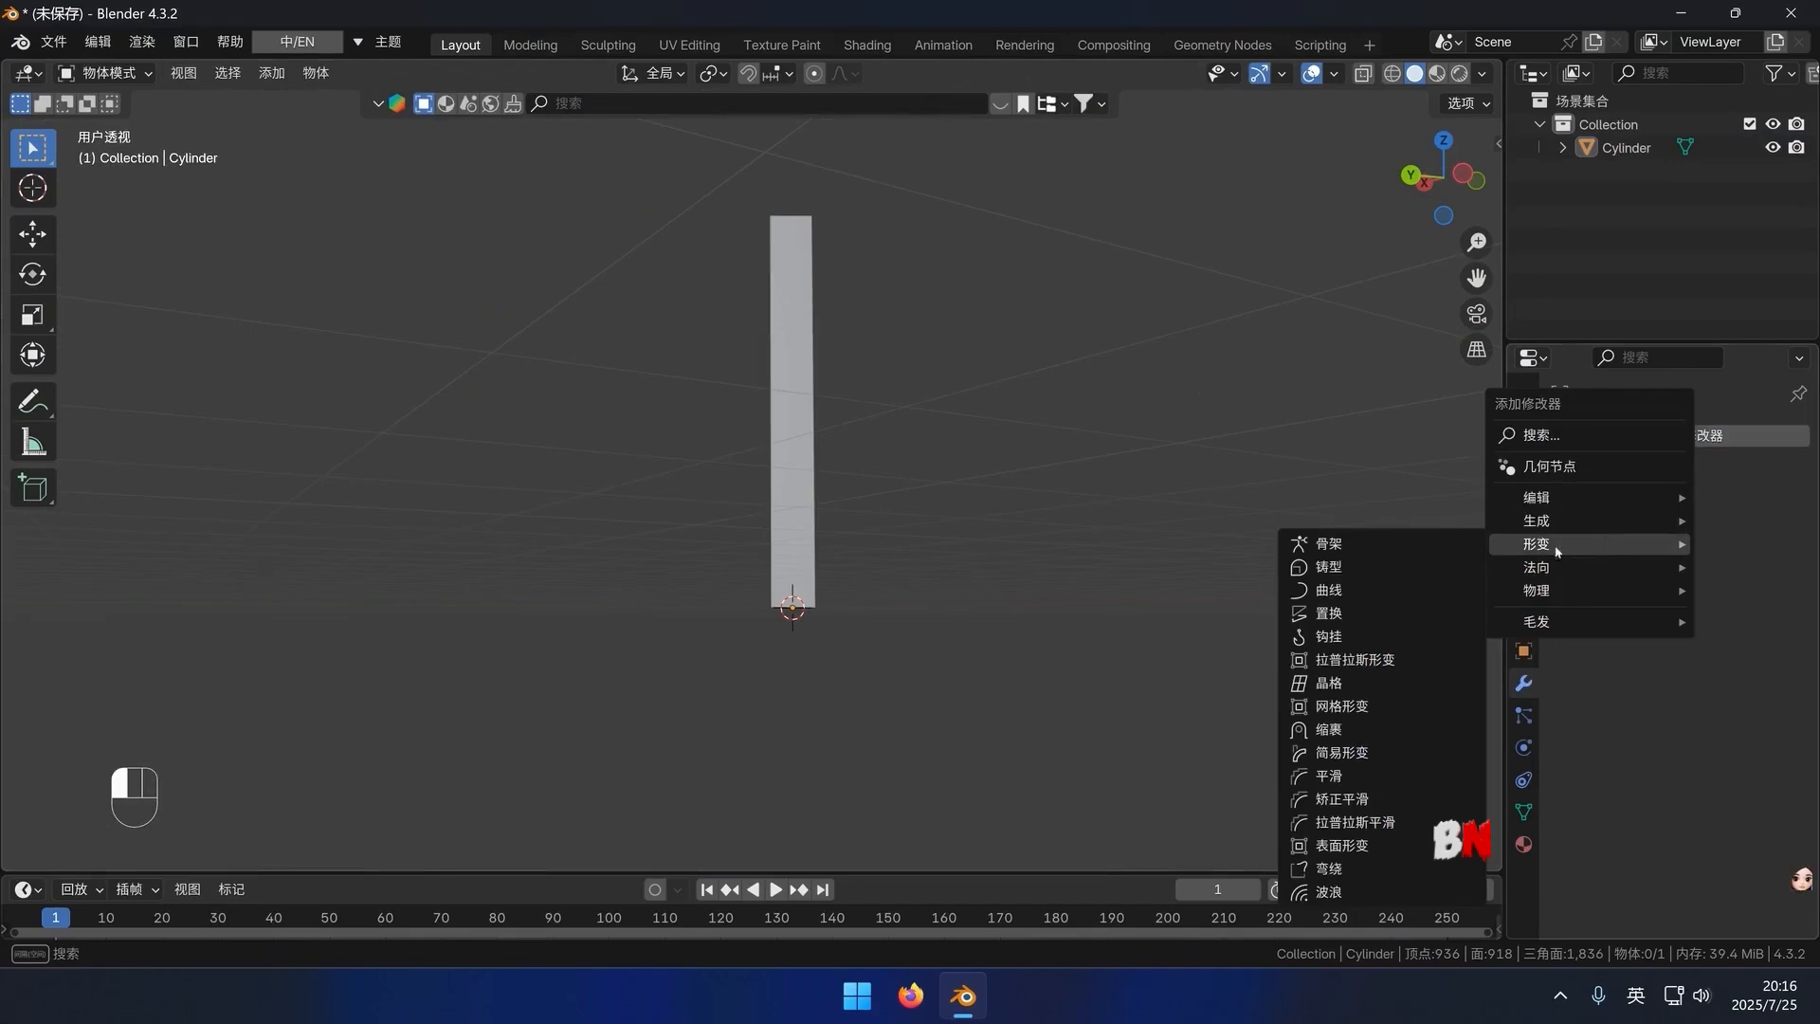
{"action": "left_click", "coordinate": [1382, 750]}
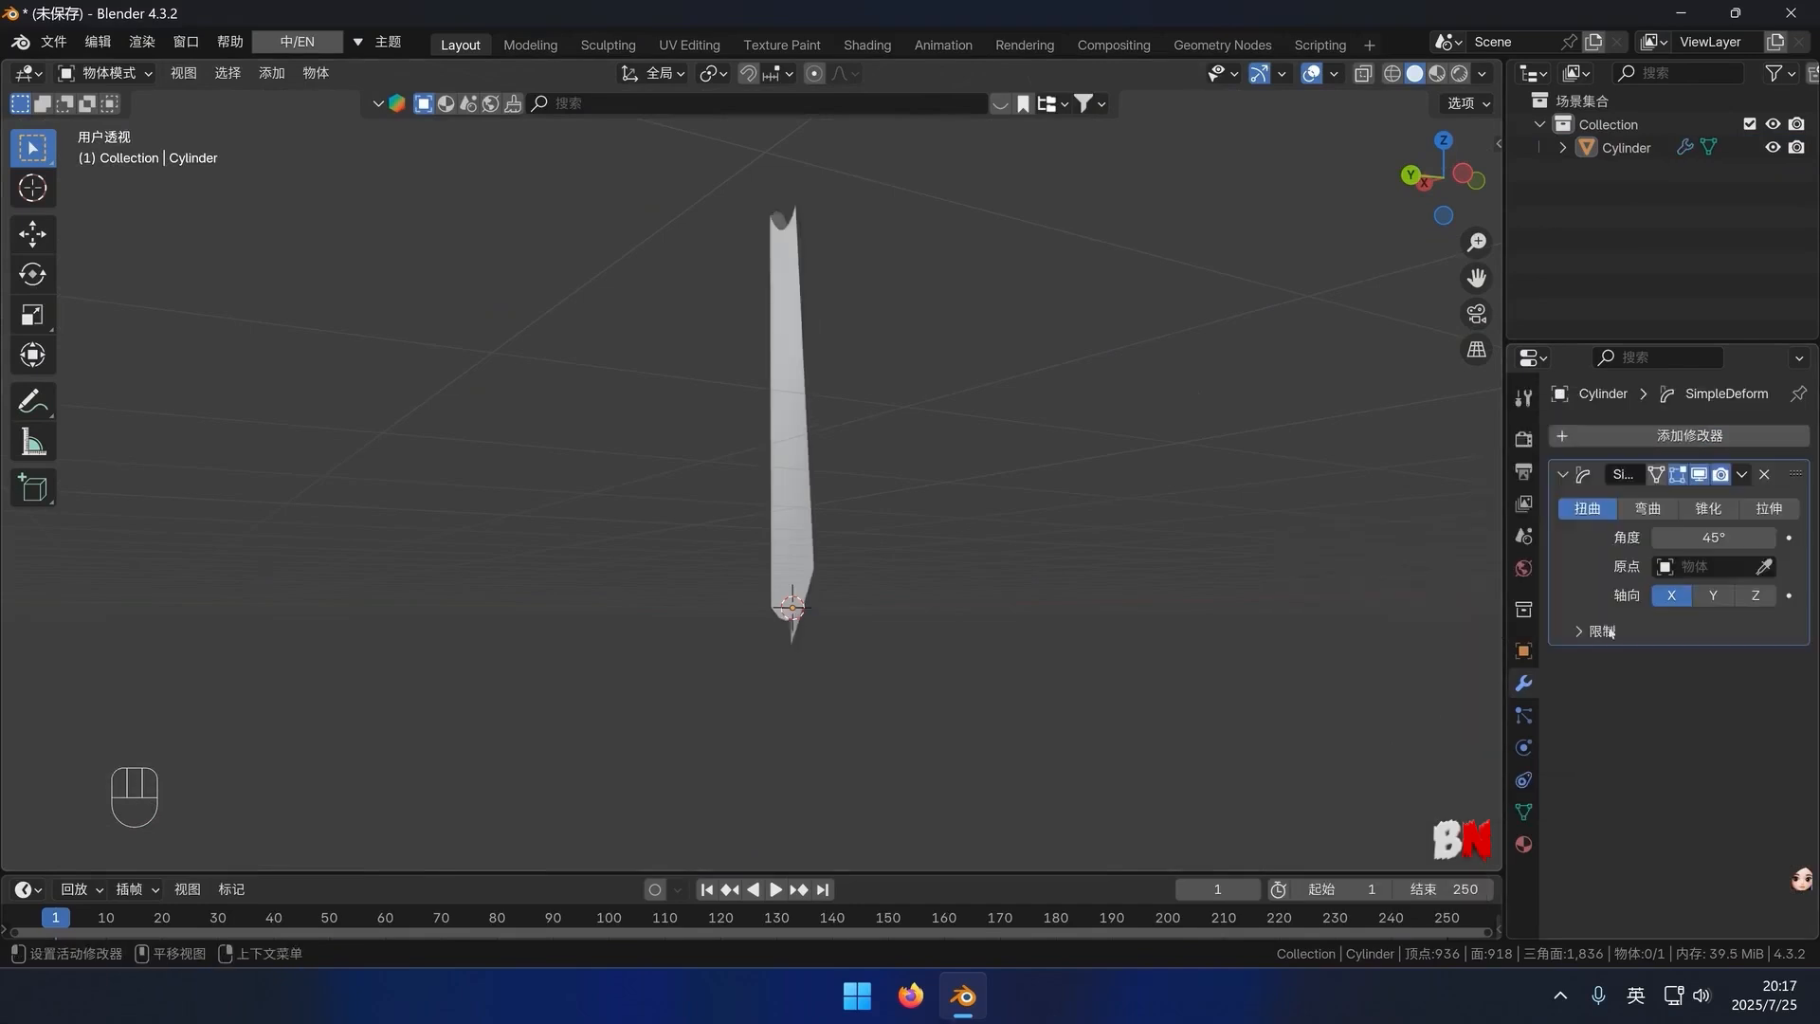
{"action": "left_click", "coordinate": [1754, 595]}
{"action": "double_click", "coordinate": [1713, 537]}
{"action": "type", "text": "3"}
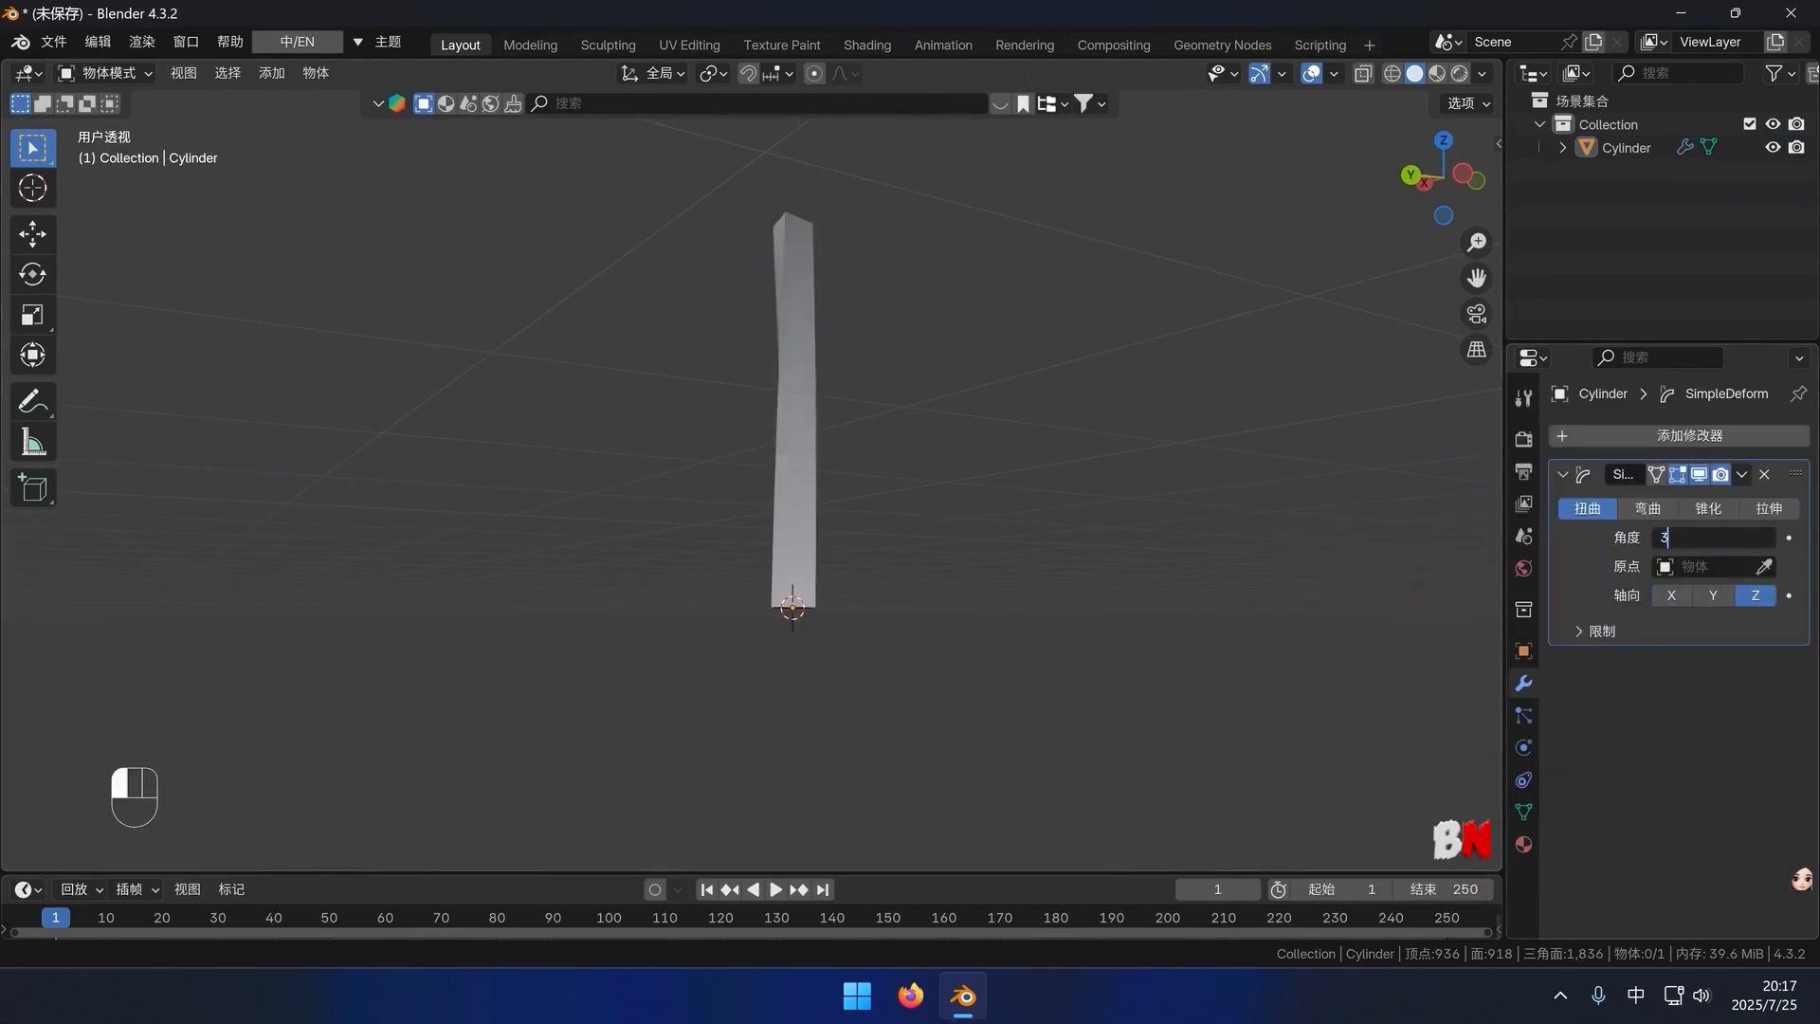
{"action": "type", "text": "60"}
{"action": "key", "text": "Return"}
{"action": "middle_click_drag", "start_coordinate": [1381, 515], "coordinate": [785, 561]}
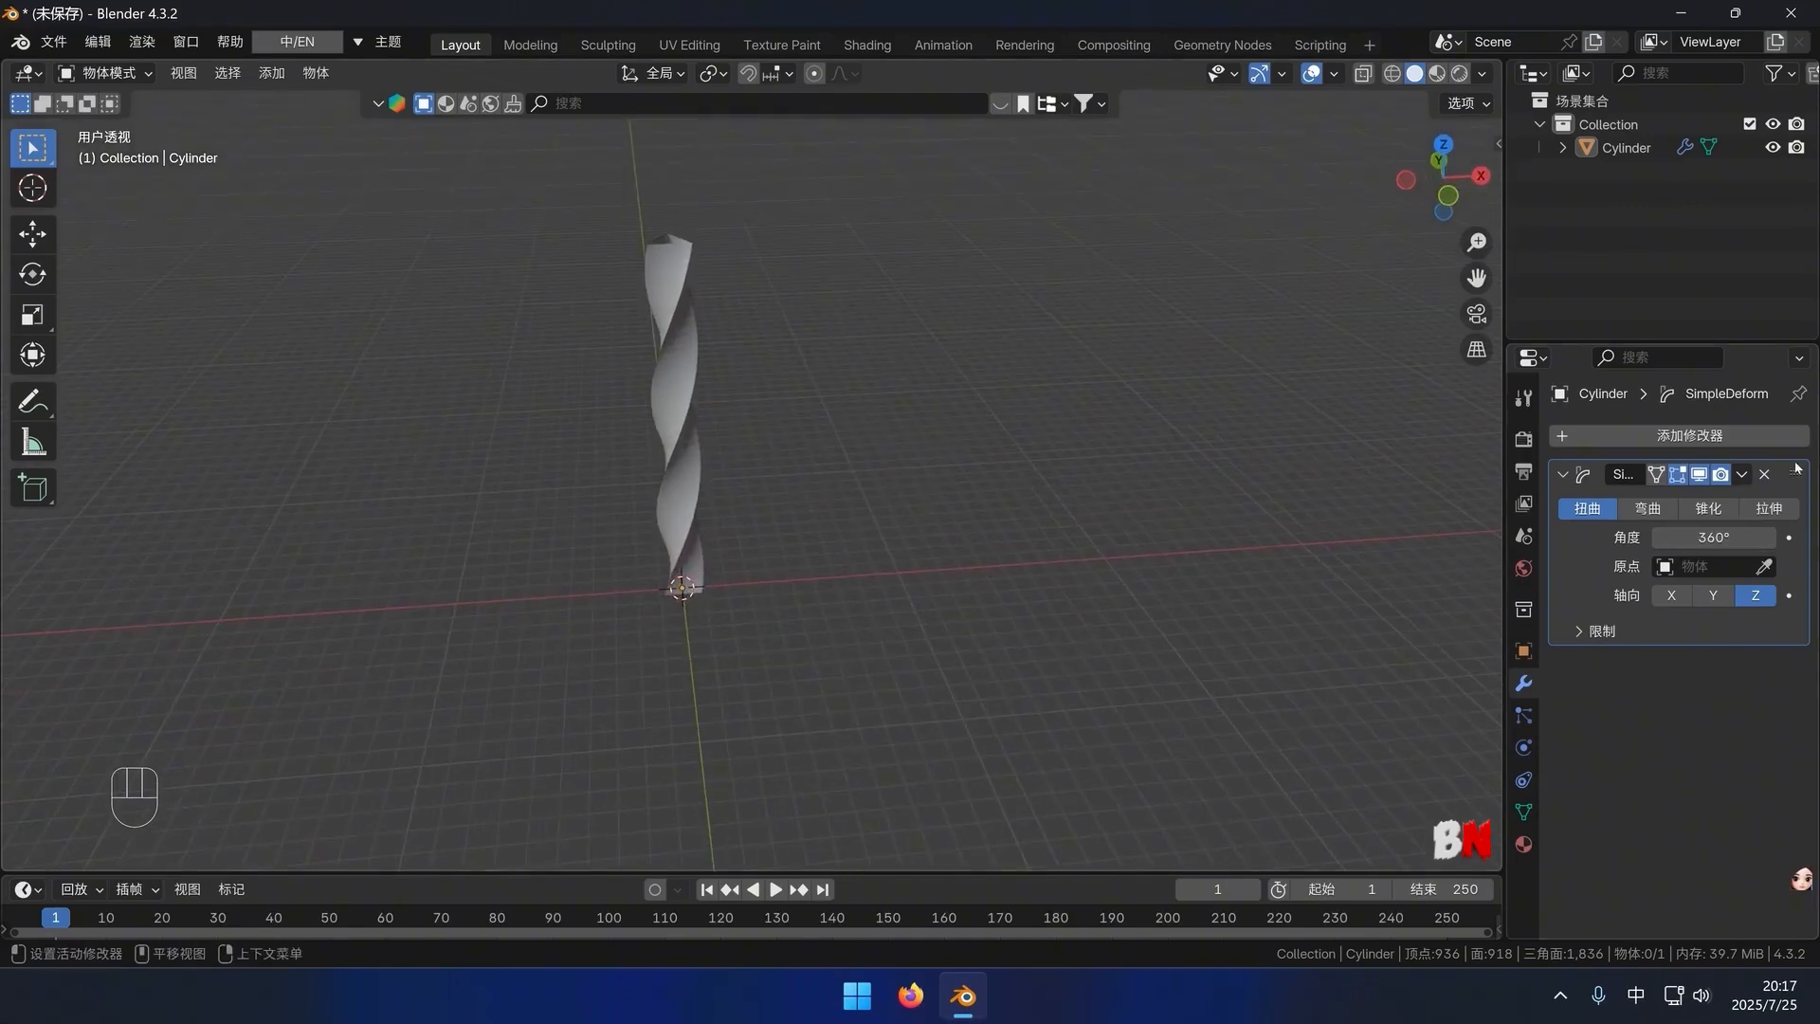
Duplicate the Simple Deform modifier and add a plain axes empty at the world origin
{"action": "key", "text": "shift+d"}
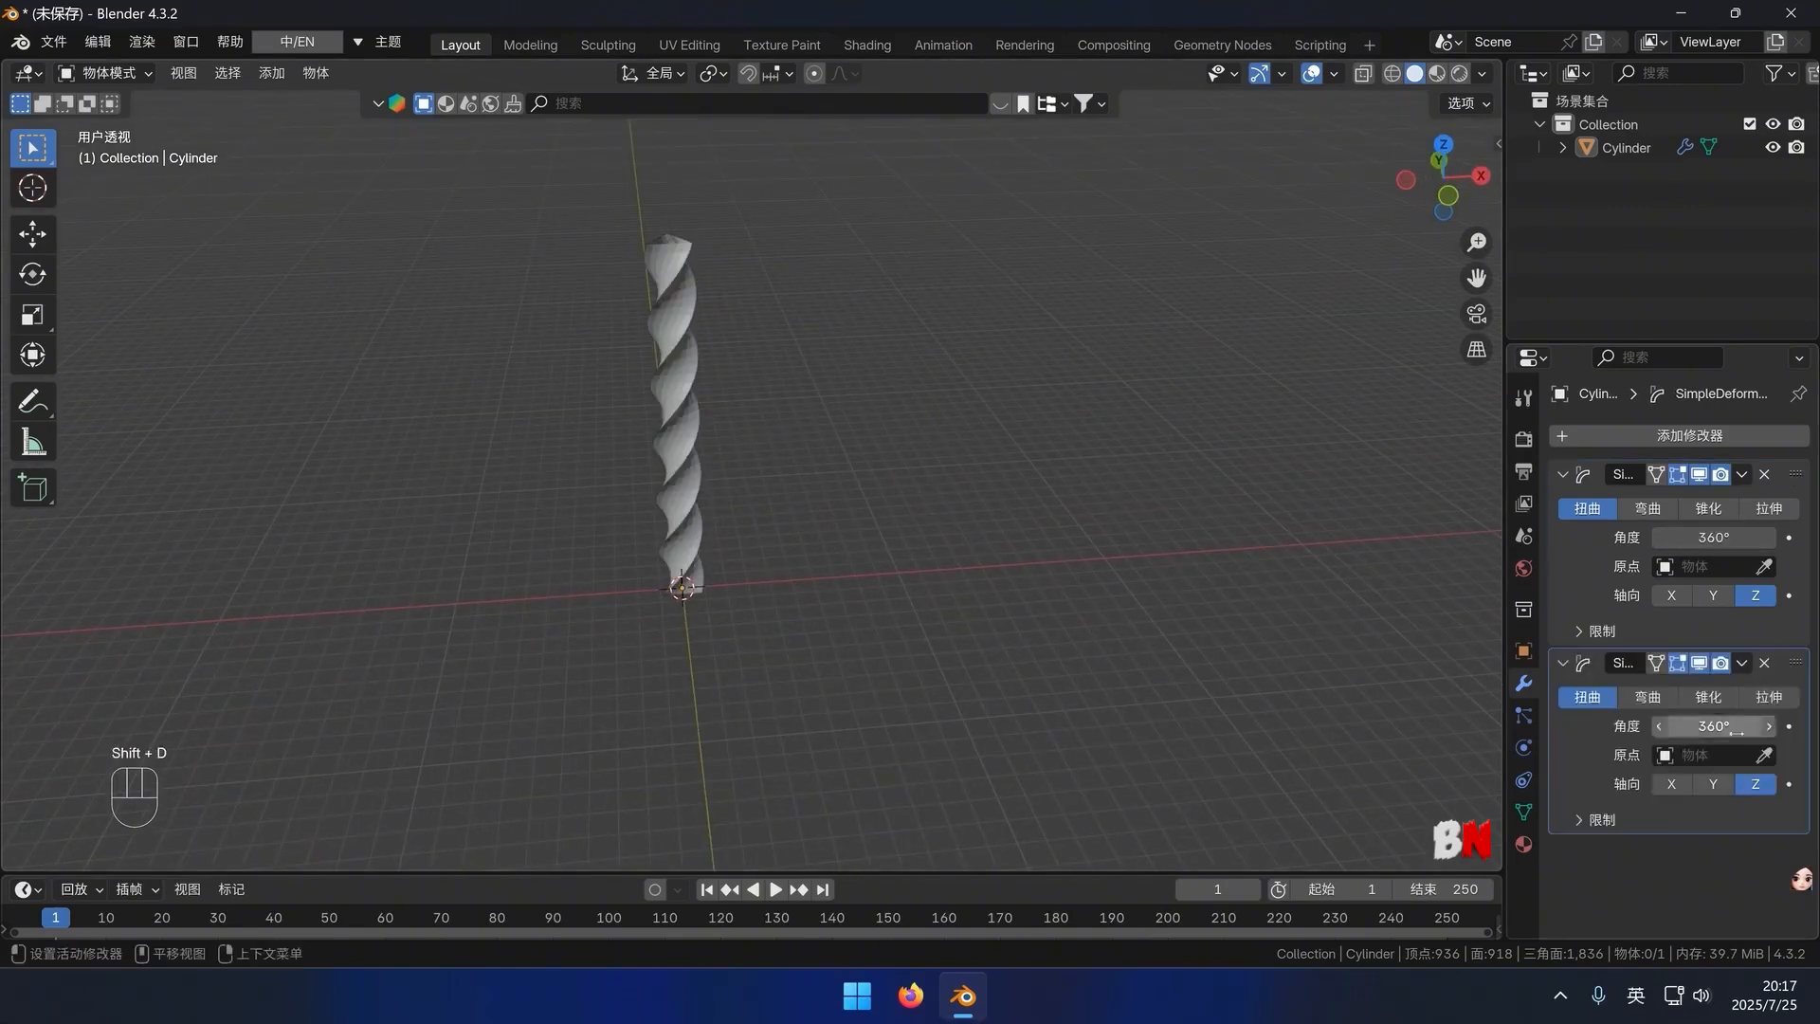
{"action": "key", "text": "shift+a"}
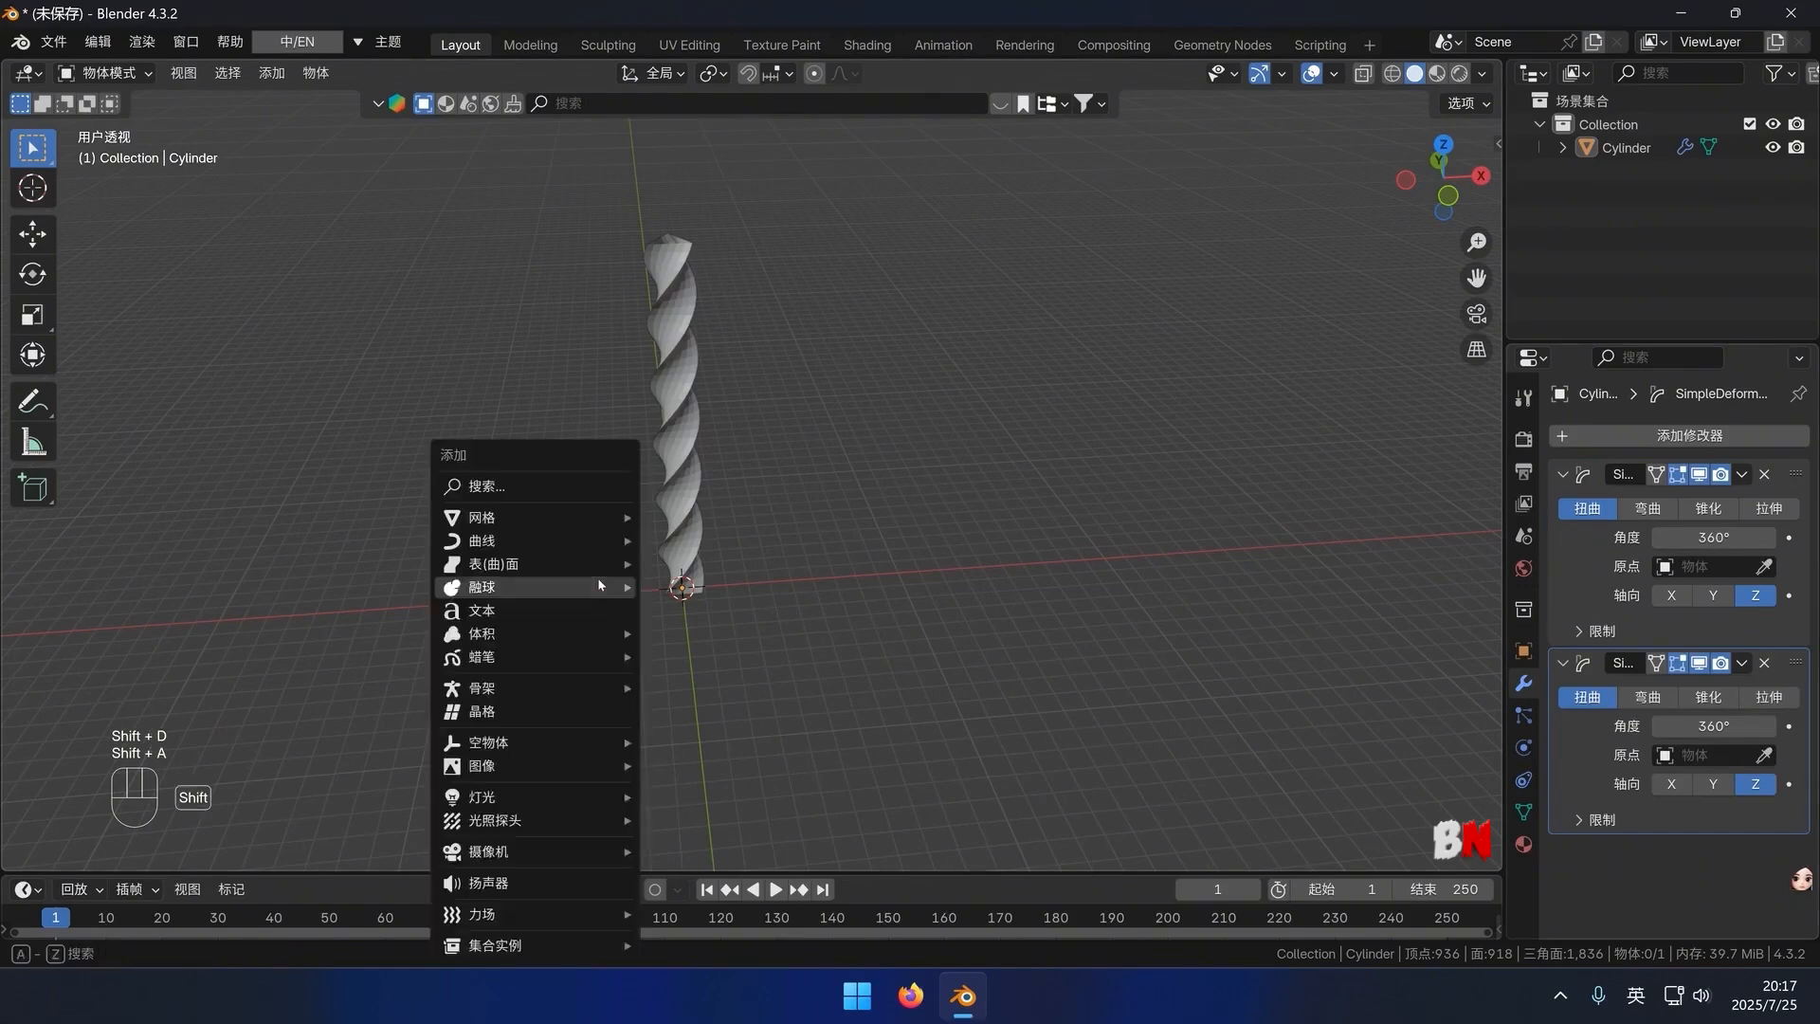
{"action": "mouse_move", "coordinate": [598, 742]}
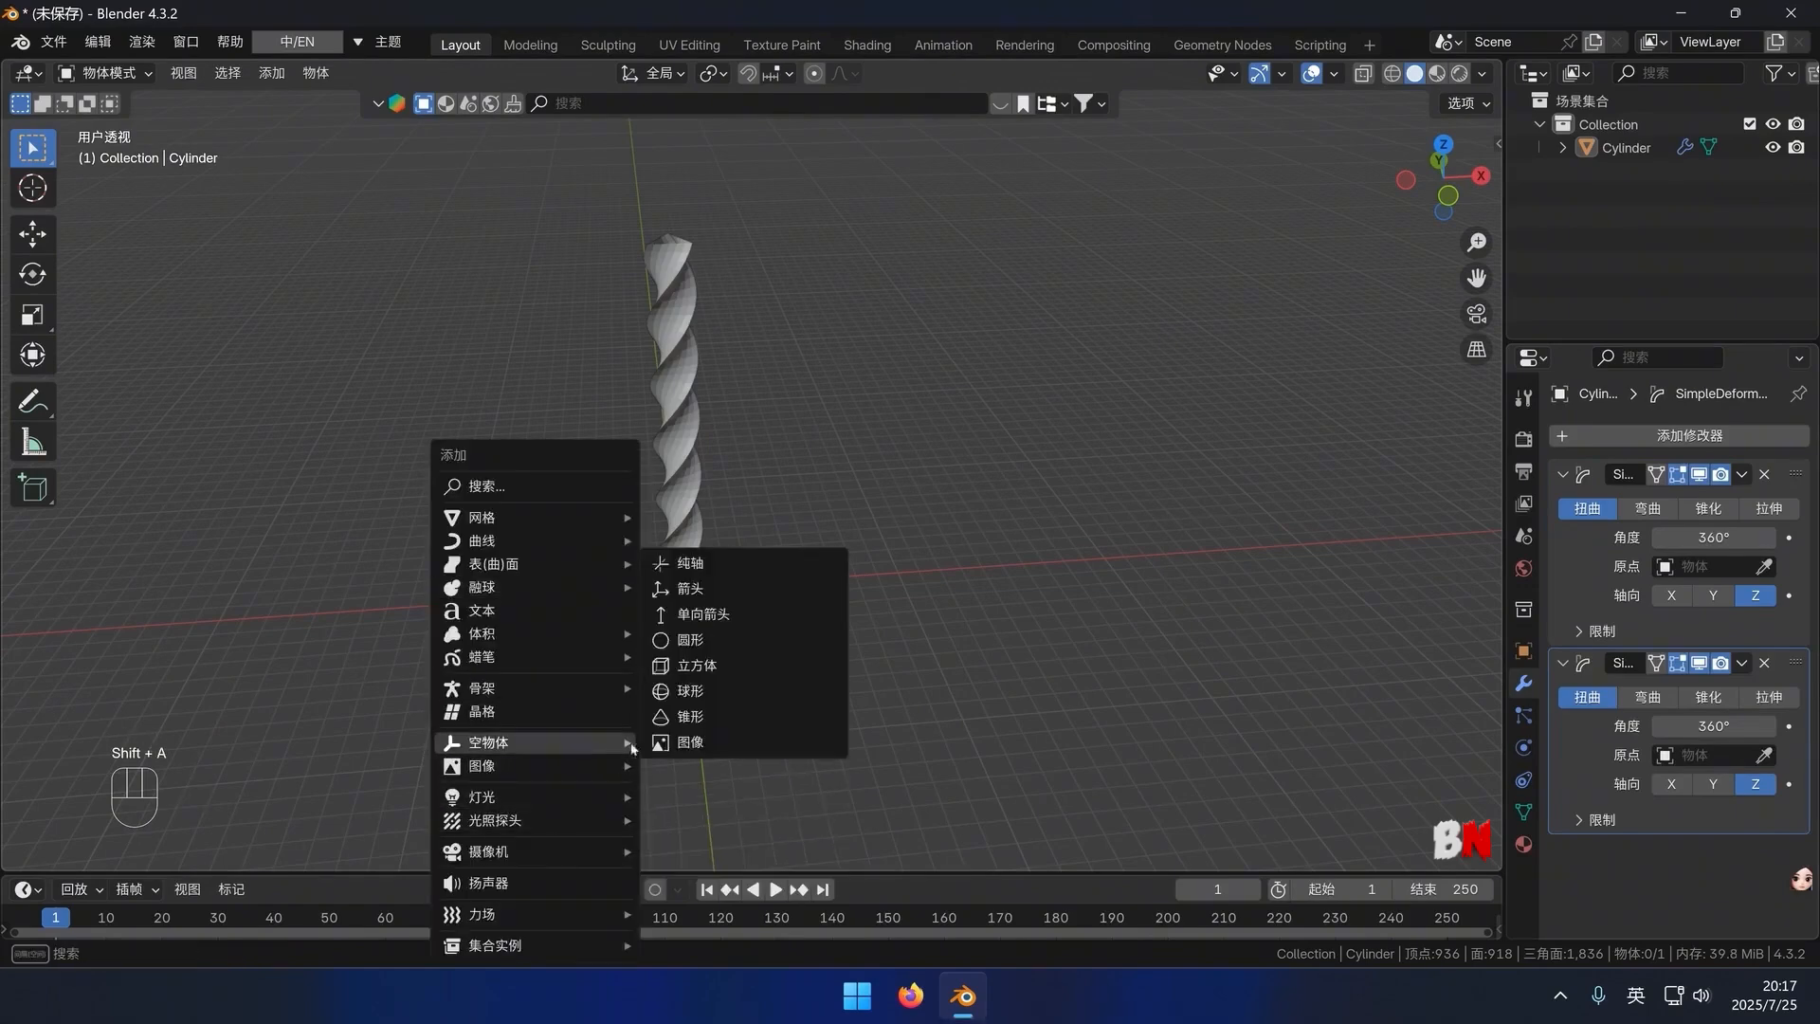
{"action": "left_click", "coordinate": [776, 579]}
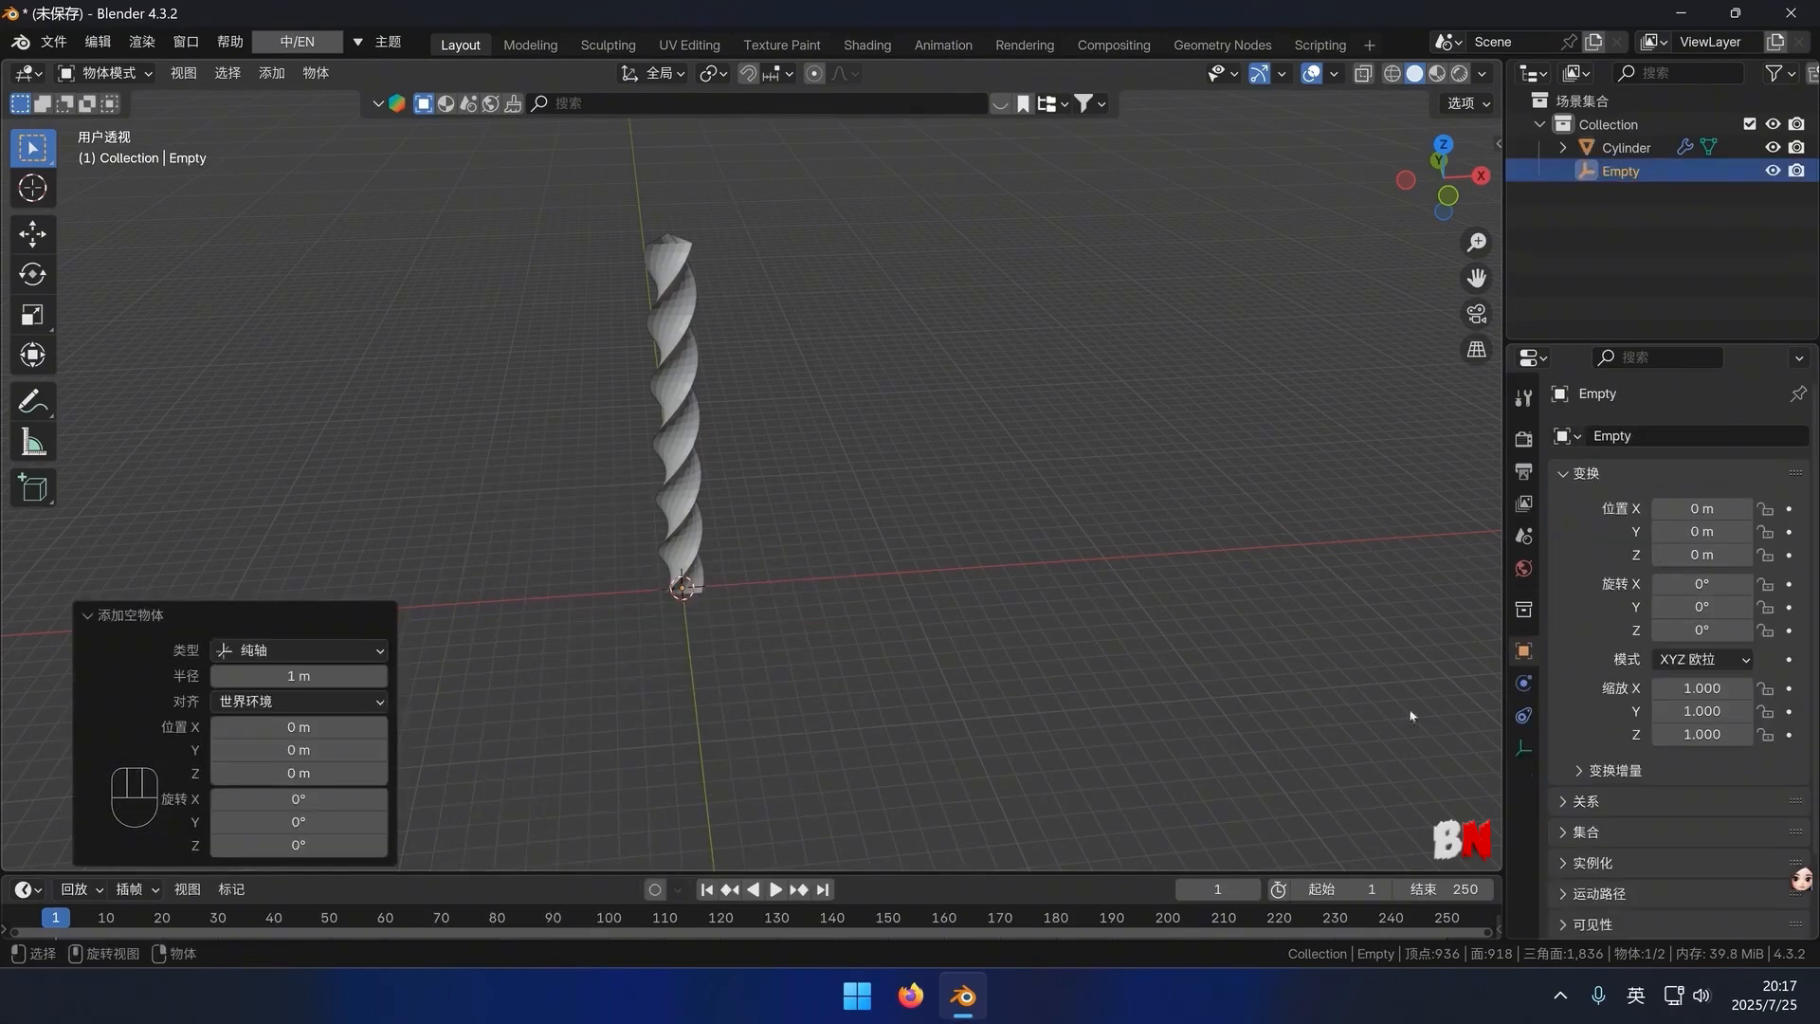
Change the prism's second Simple Deform to Bend on the Y axis, using the Empty as its origin
{"action": "left_click", "coordinate": [684, 399]}
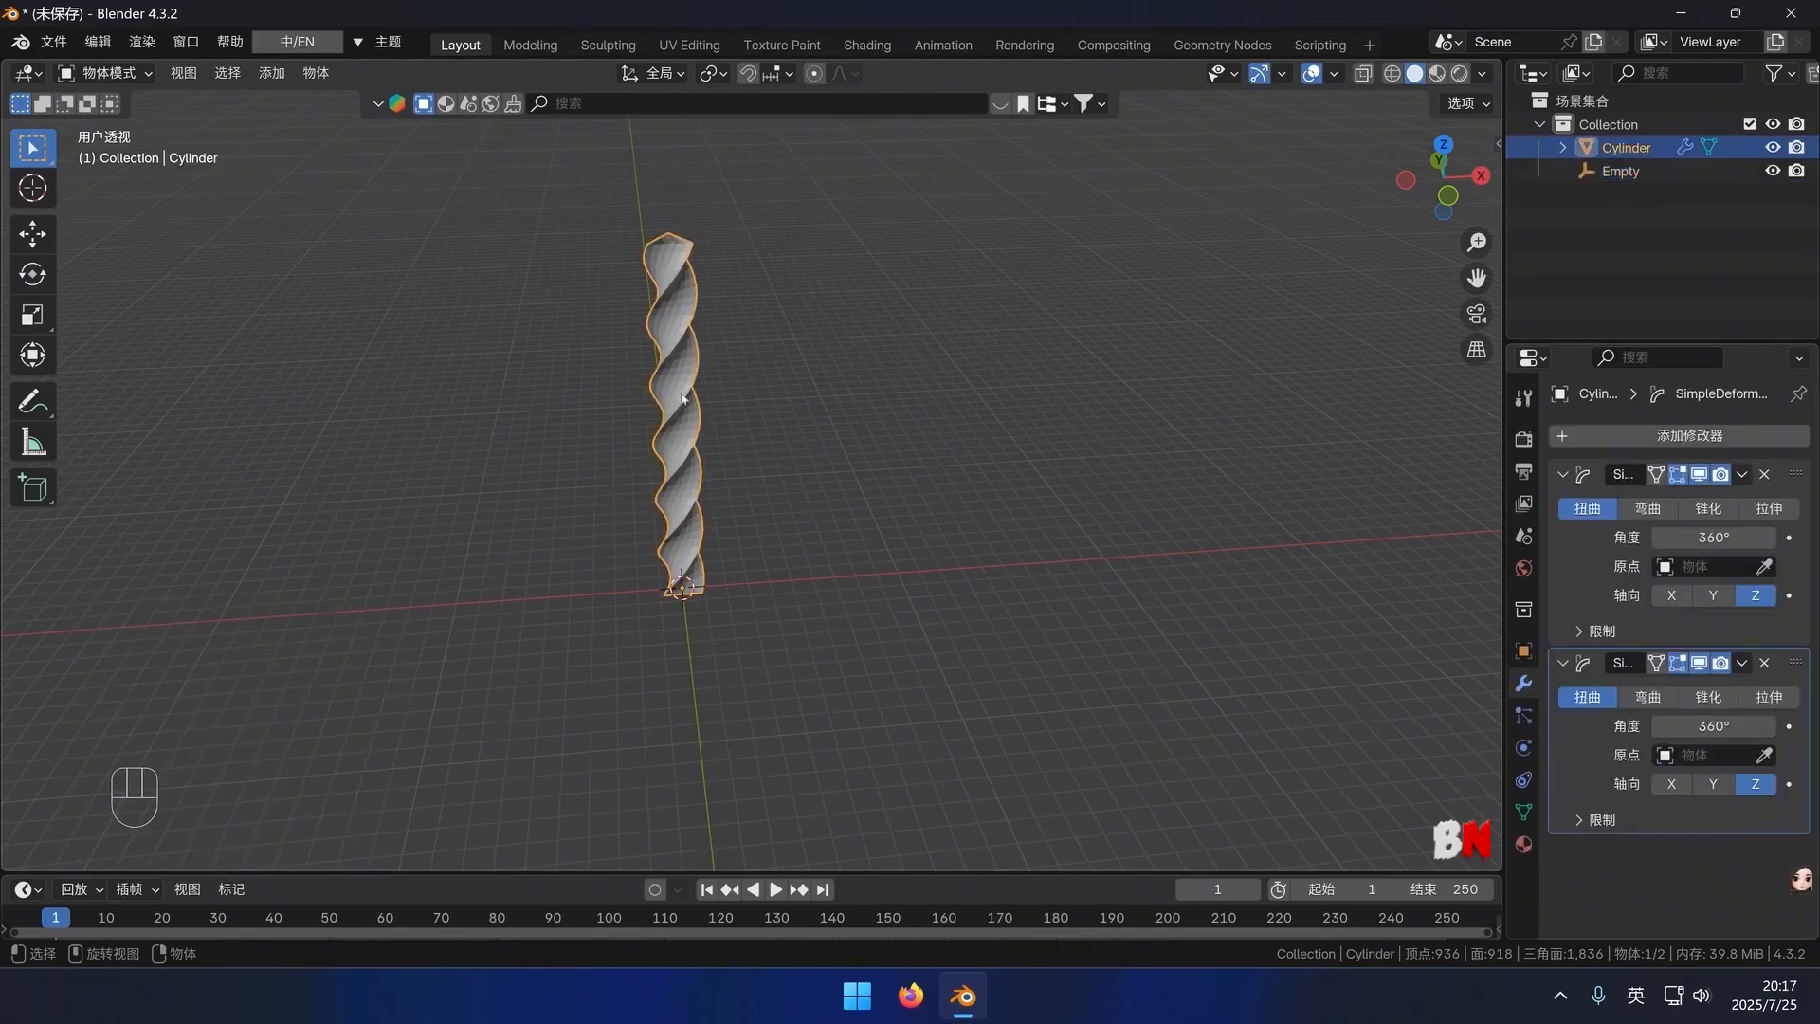
{"action": "left_click", "coordinate": [1649, 697]}
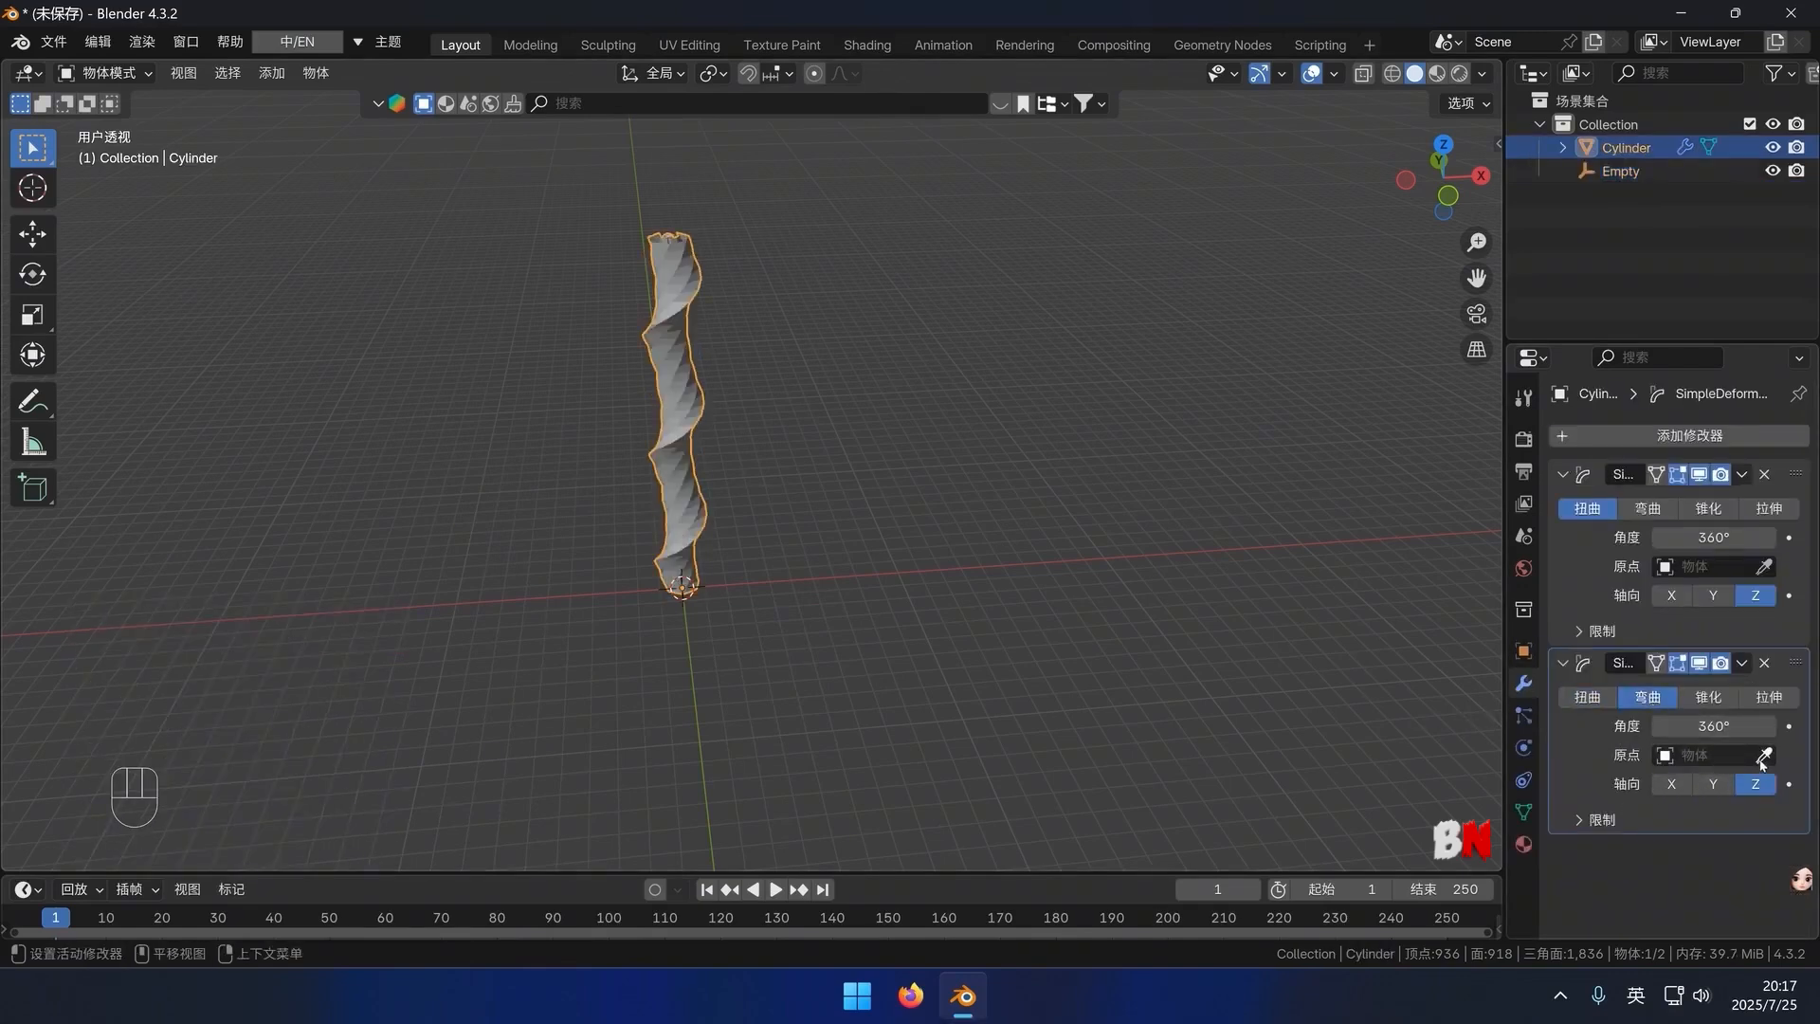
{"action": "left_click", "coordinate": [1725, 755]}
{"action": "left_click", "coordinate": [1465, 512]}
{"action": "left_click", "coordinate": [1713, 784]}
{"action": "key", "text": "KP_1"}
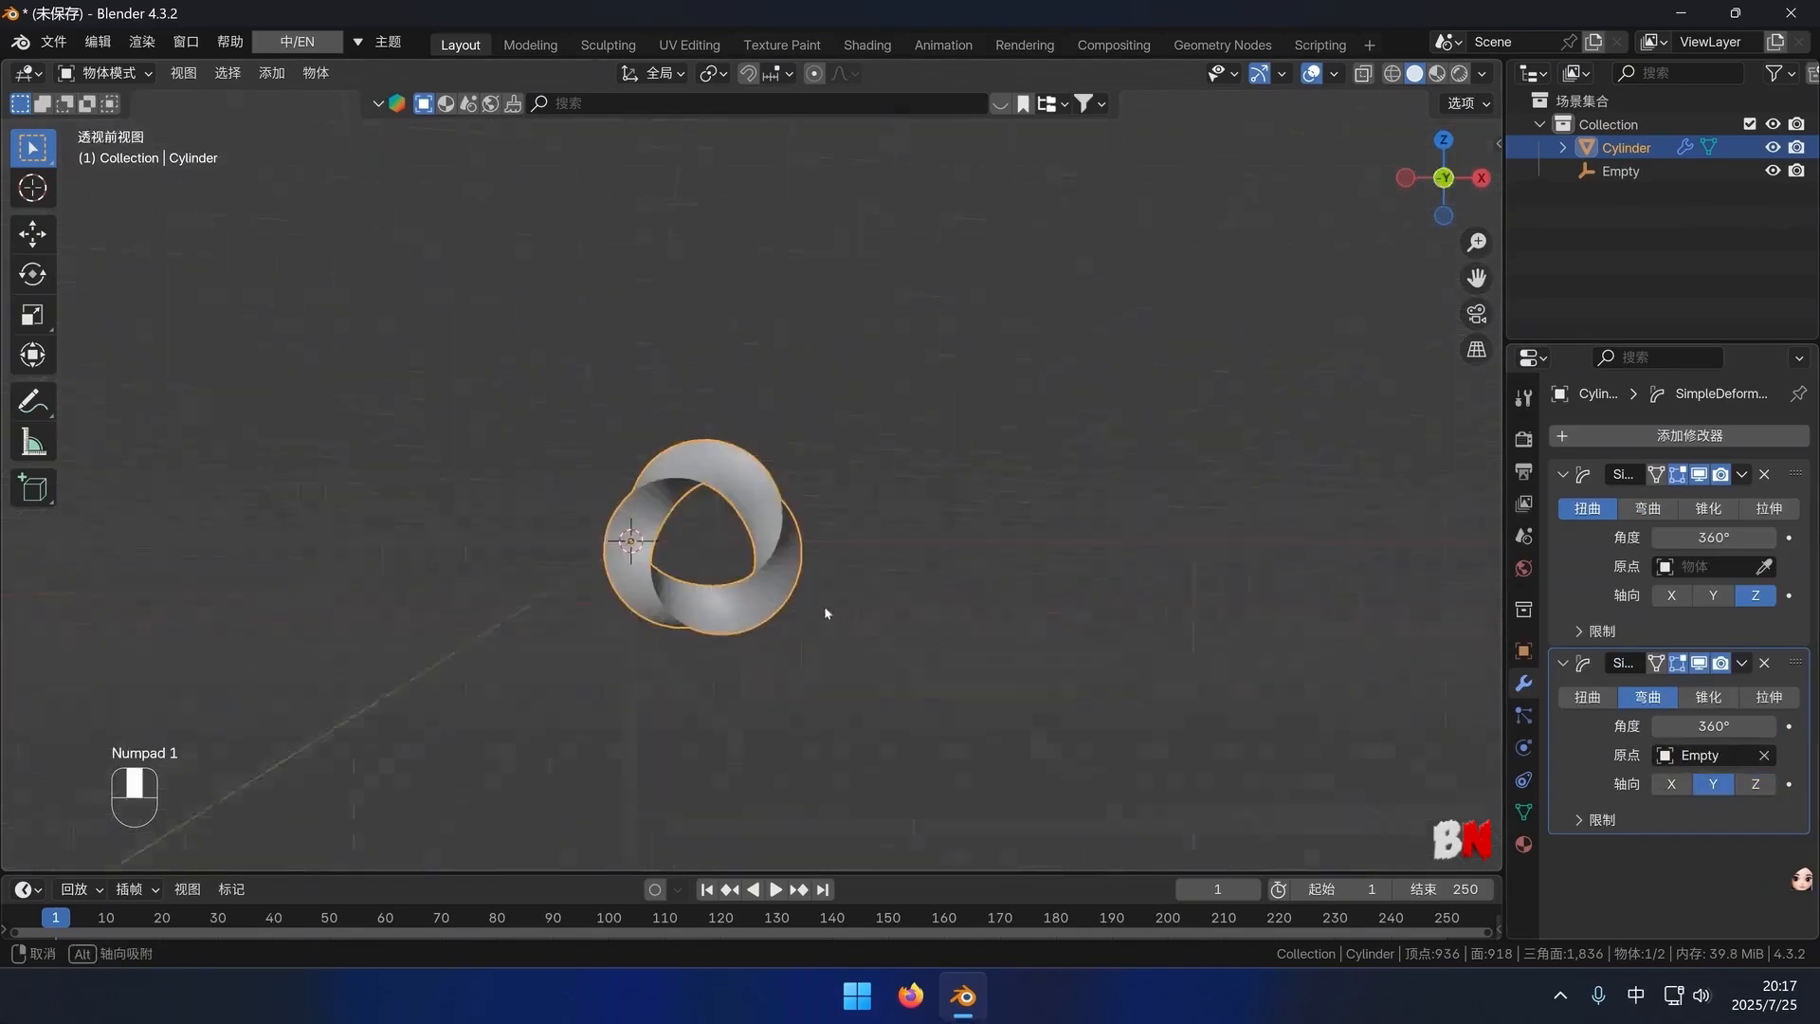
{"action": "middle_click_drag", "start_coordinate": [838, 618], "coordinate": [796, 601]}
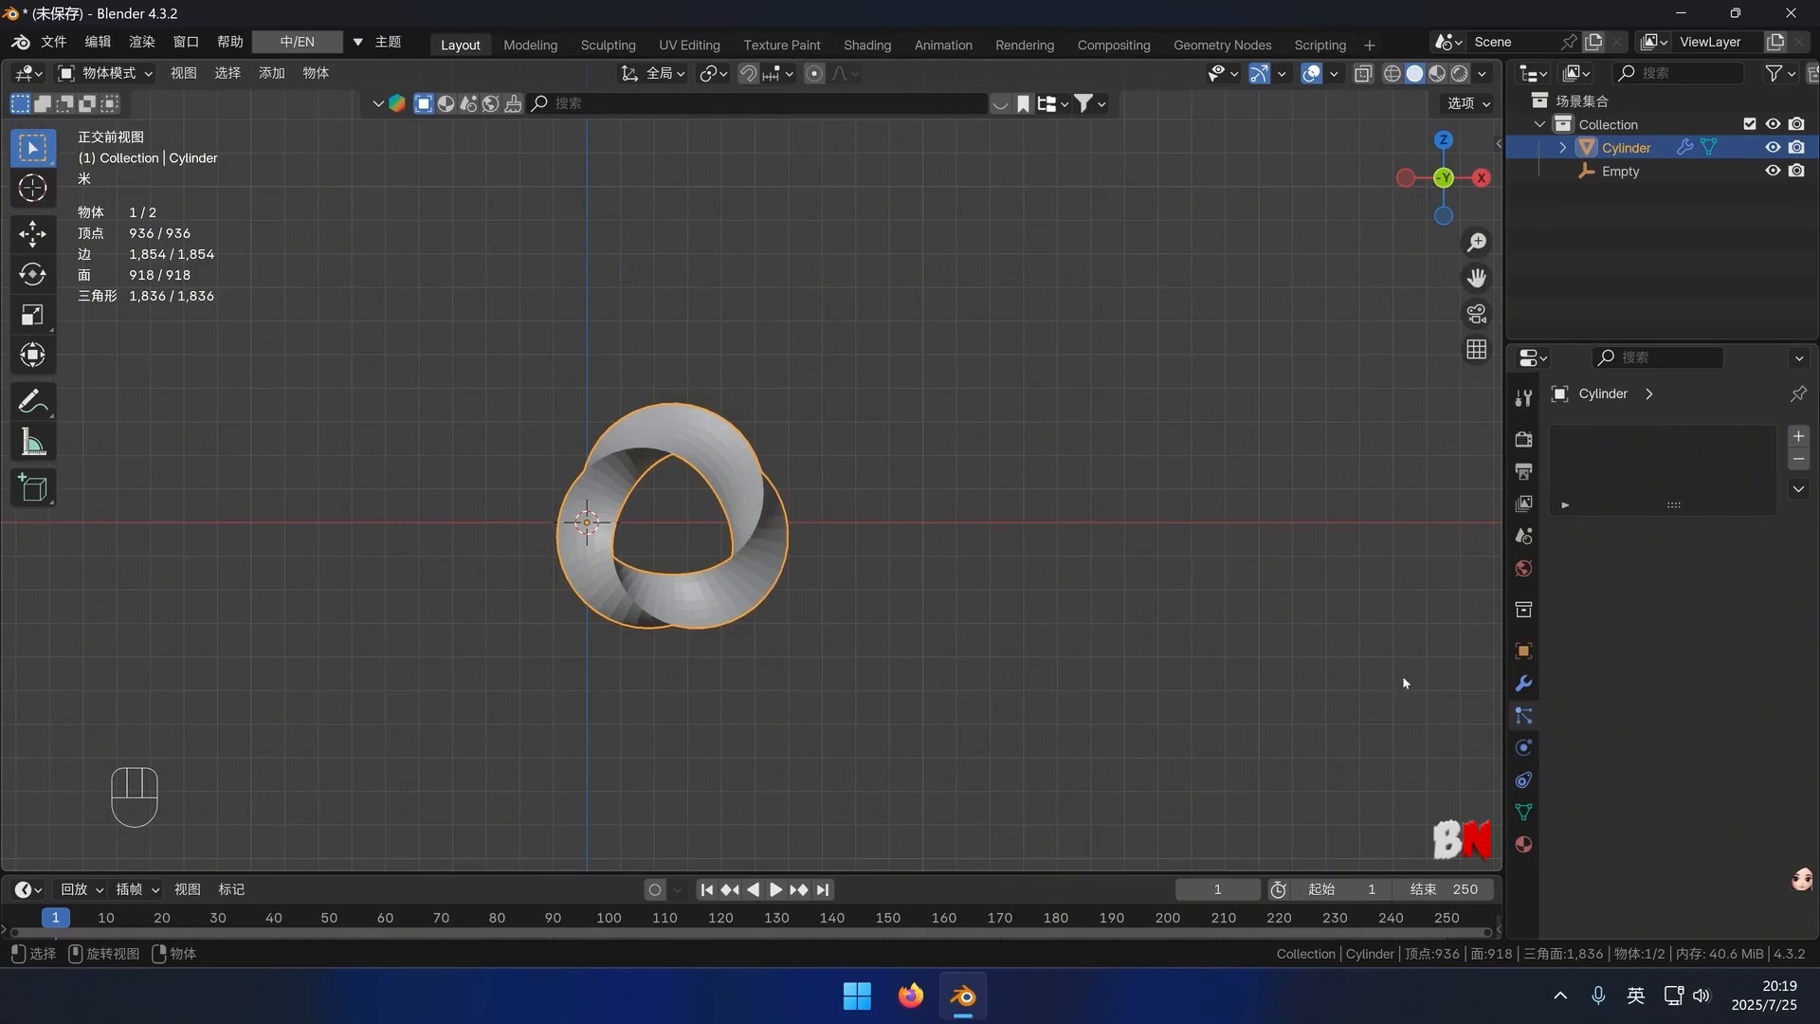
Add a Hair particle system to the twisted ring and apply all of the ring's transforms
{"action": "left_click", "coordinate": [1797, 443]}
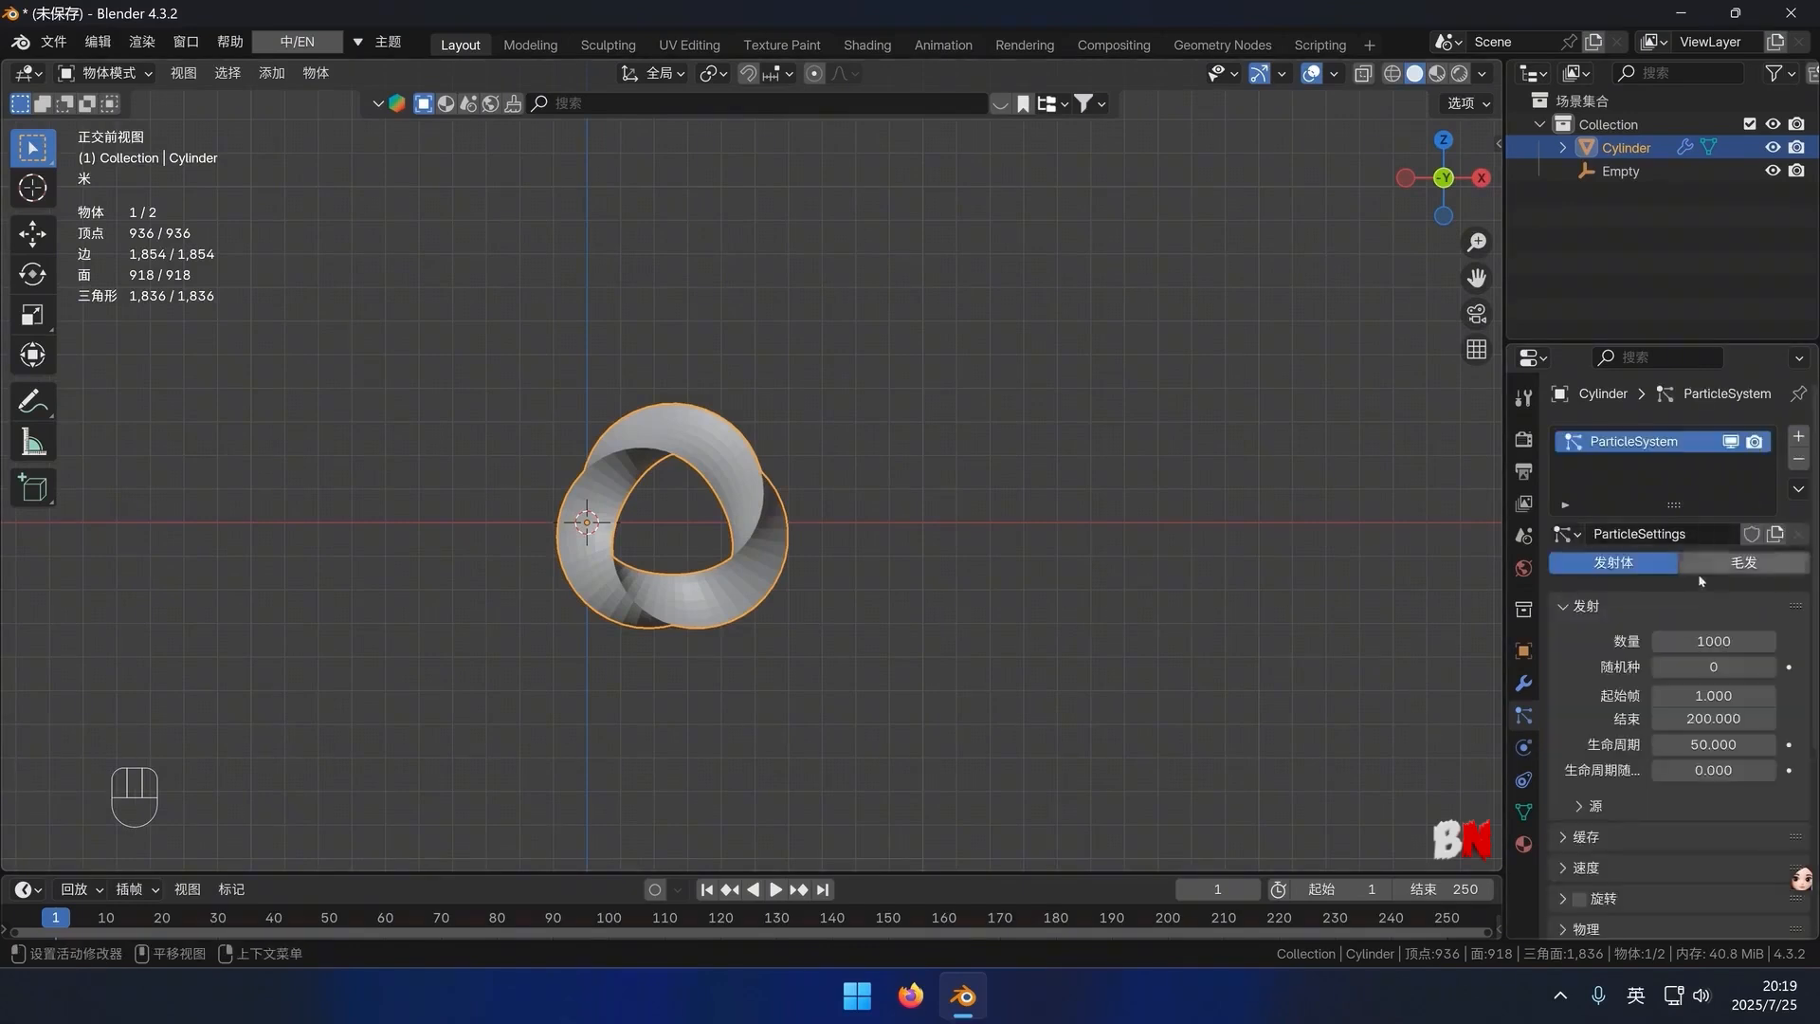
{"action": "left_click", "coordinate": [1758, 569]}
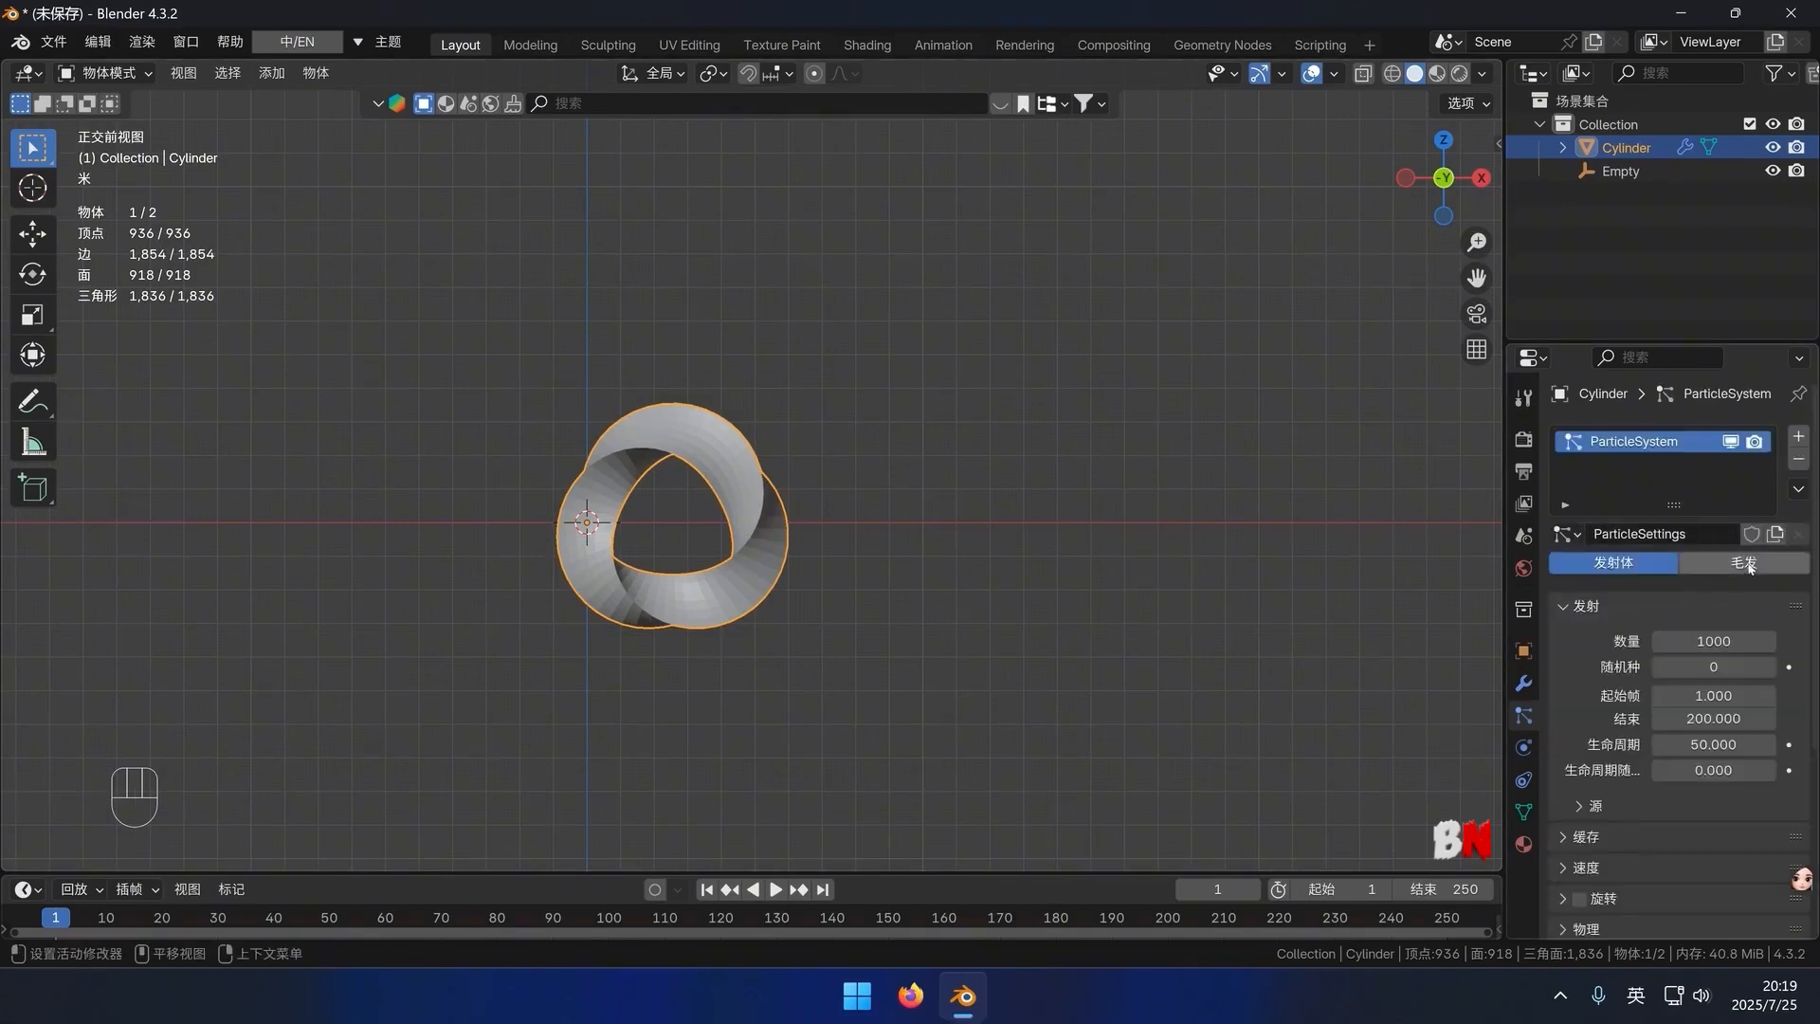
{"action": "key", "text": "ctrl+a"}
{"action": "left_click", "coordinate": [738, 476]}
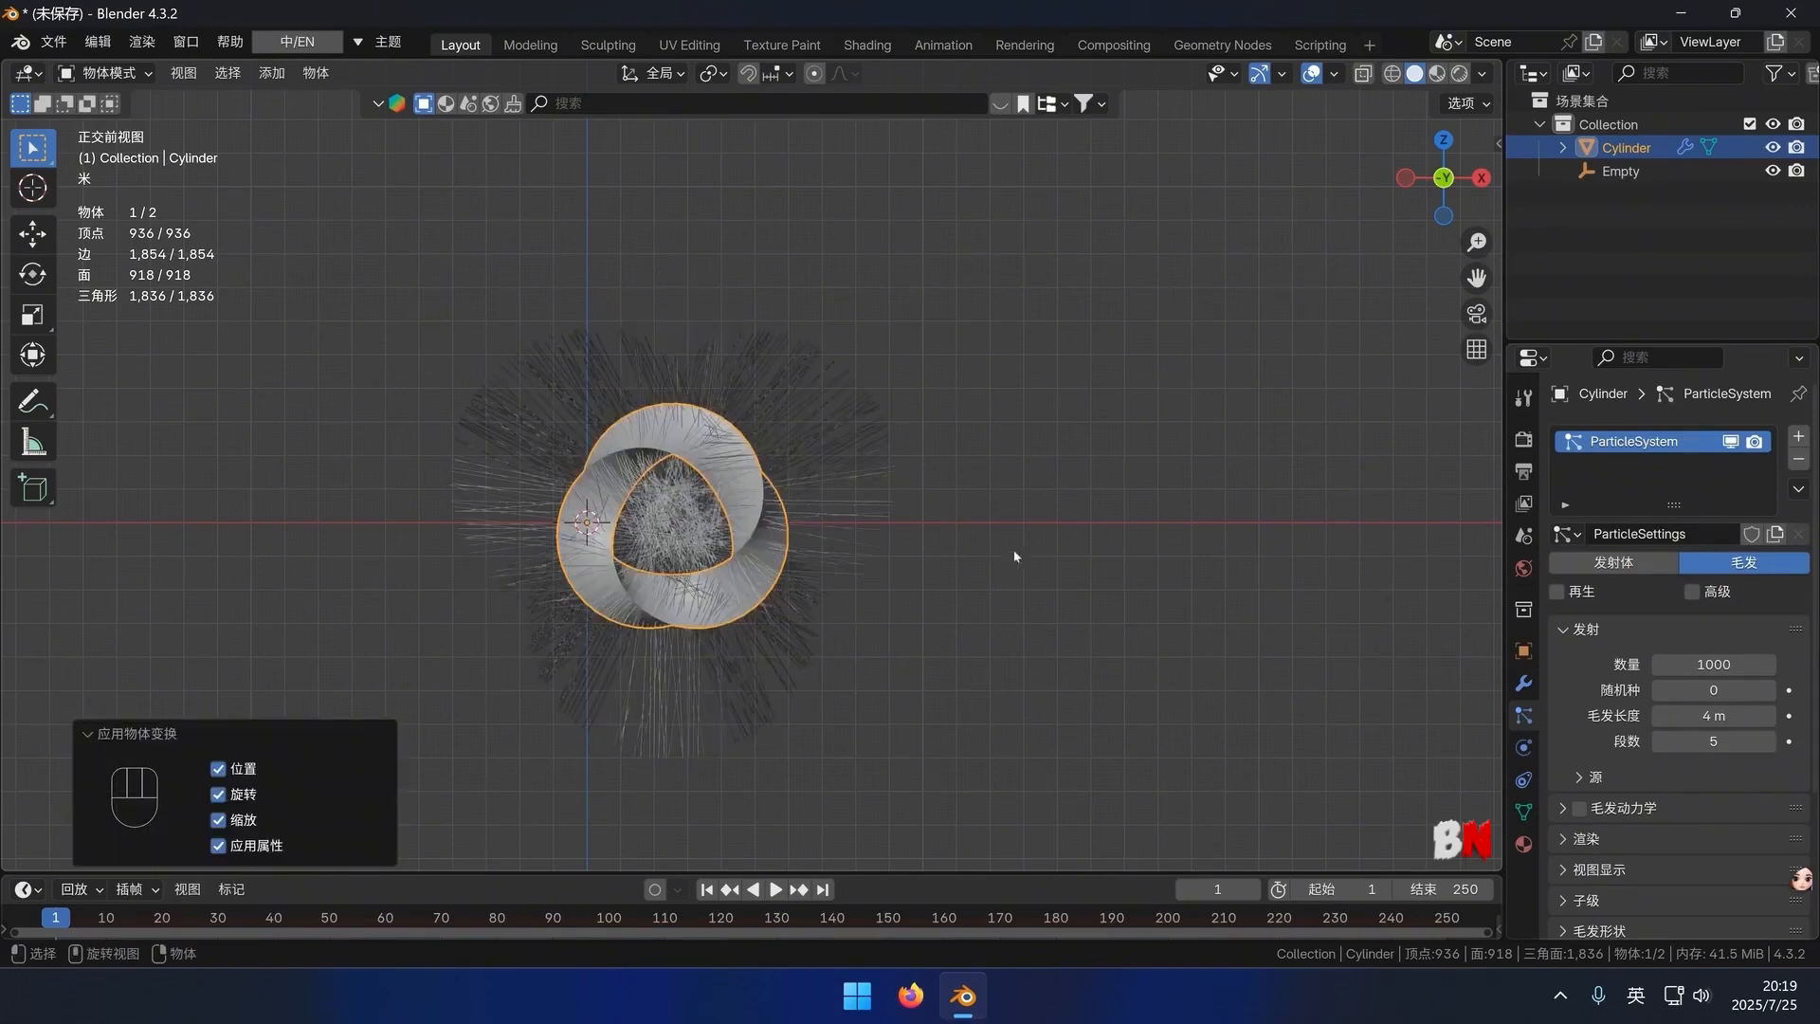
Emit the hair particles from the ring's vertices and set the particle count to 936
{"action": "scroll", "coordinate": [1652, 608], "scroll_direction": "down", "scroll_amount": 3}
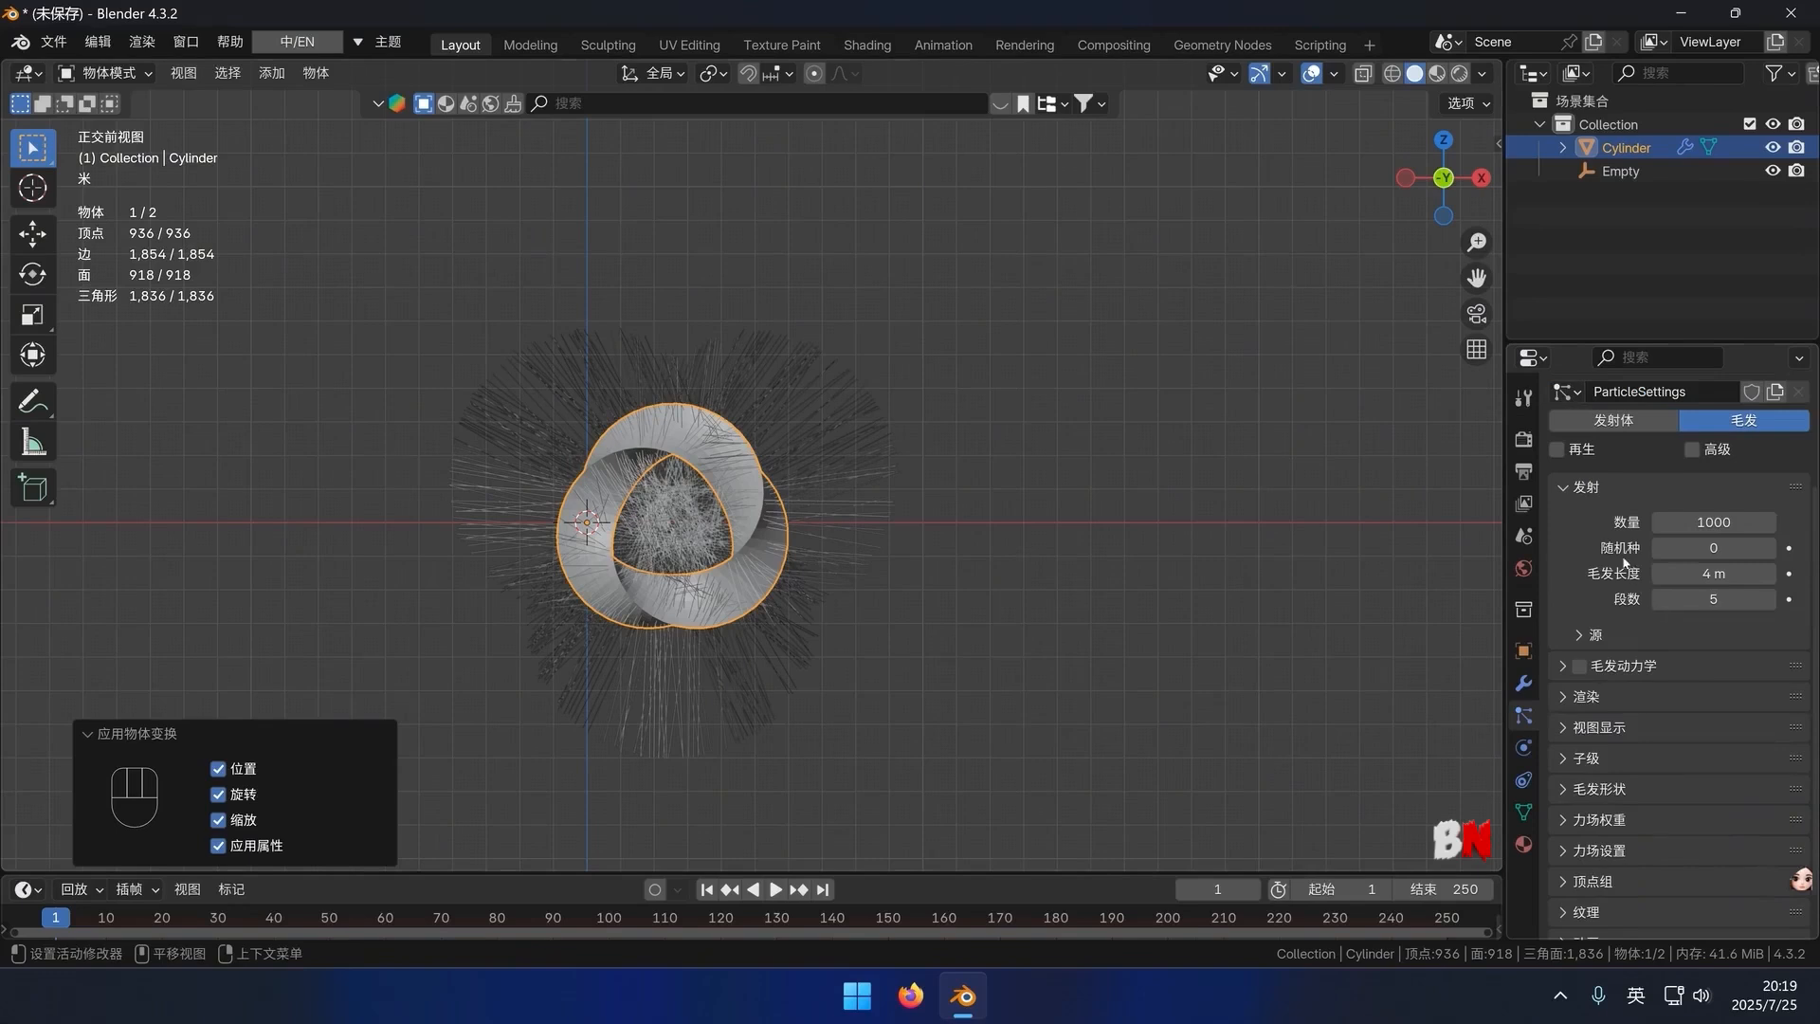
{"action": "left_click", "coordinate": [1585, 635]}
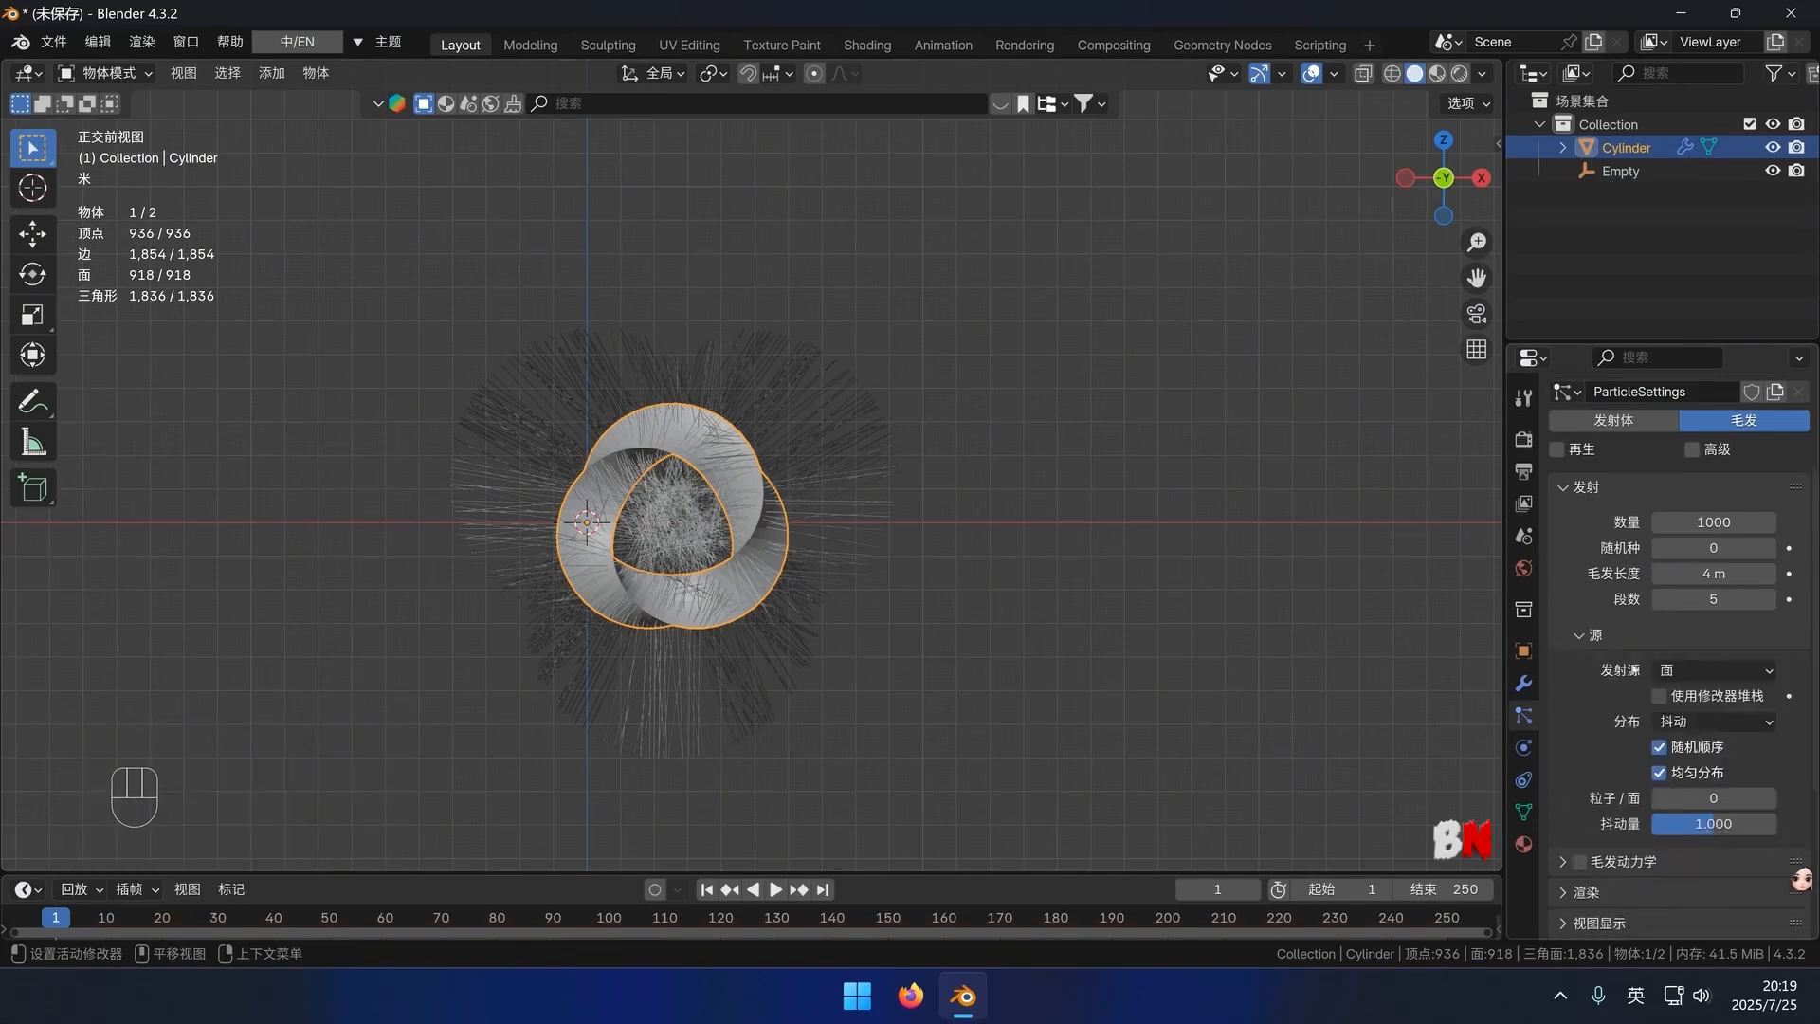
{"action": "left_click", "coordinate": [1711, 671]}
{"action": "left_click", "coordinate": [1699, 698]}
{"action": "left_click", "coordinate": [1412, 644]}
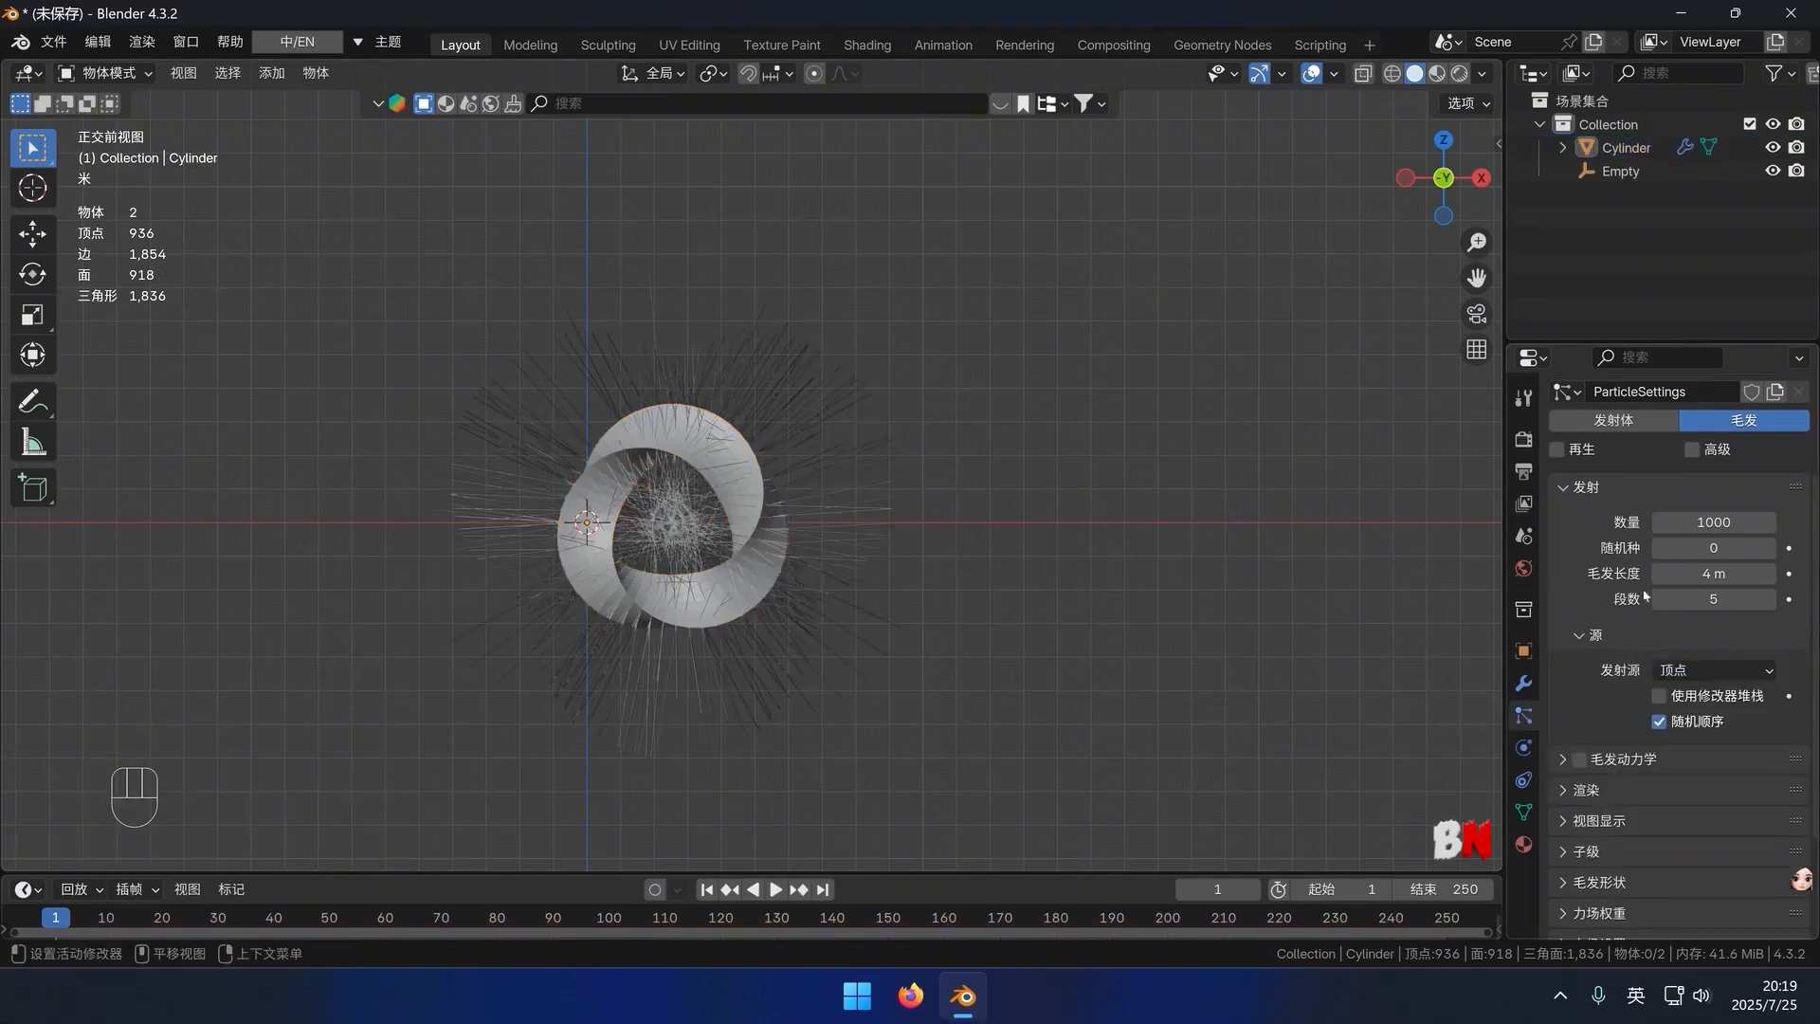
{"action": "left_click", "coordinate": [1712, 523]}
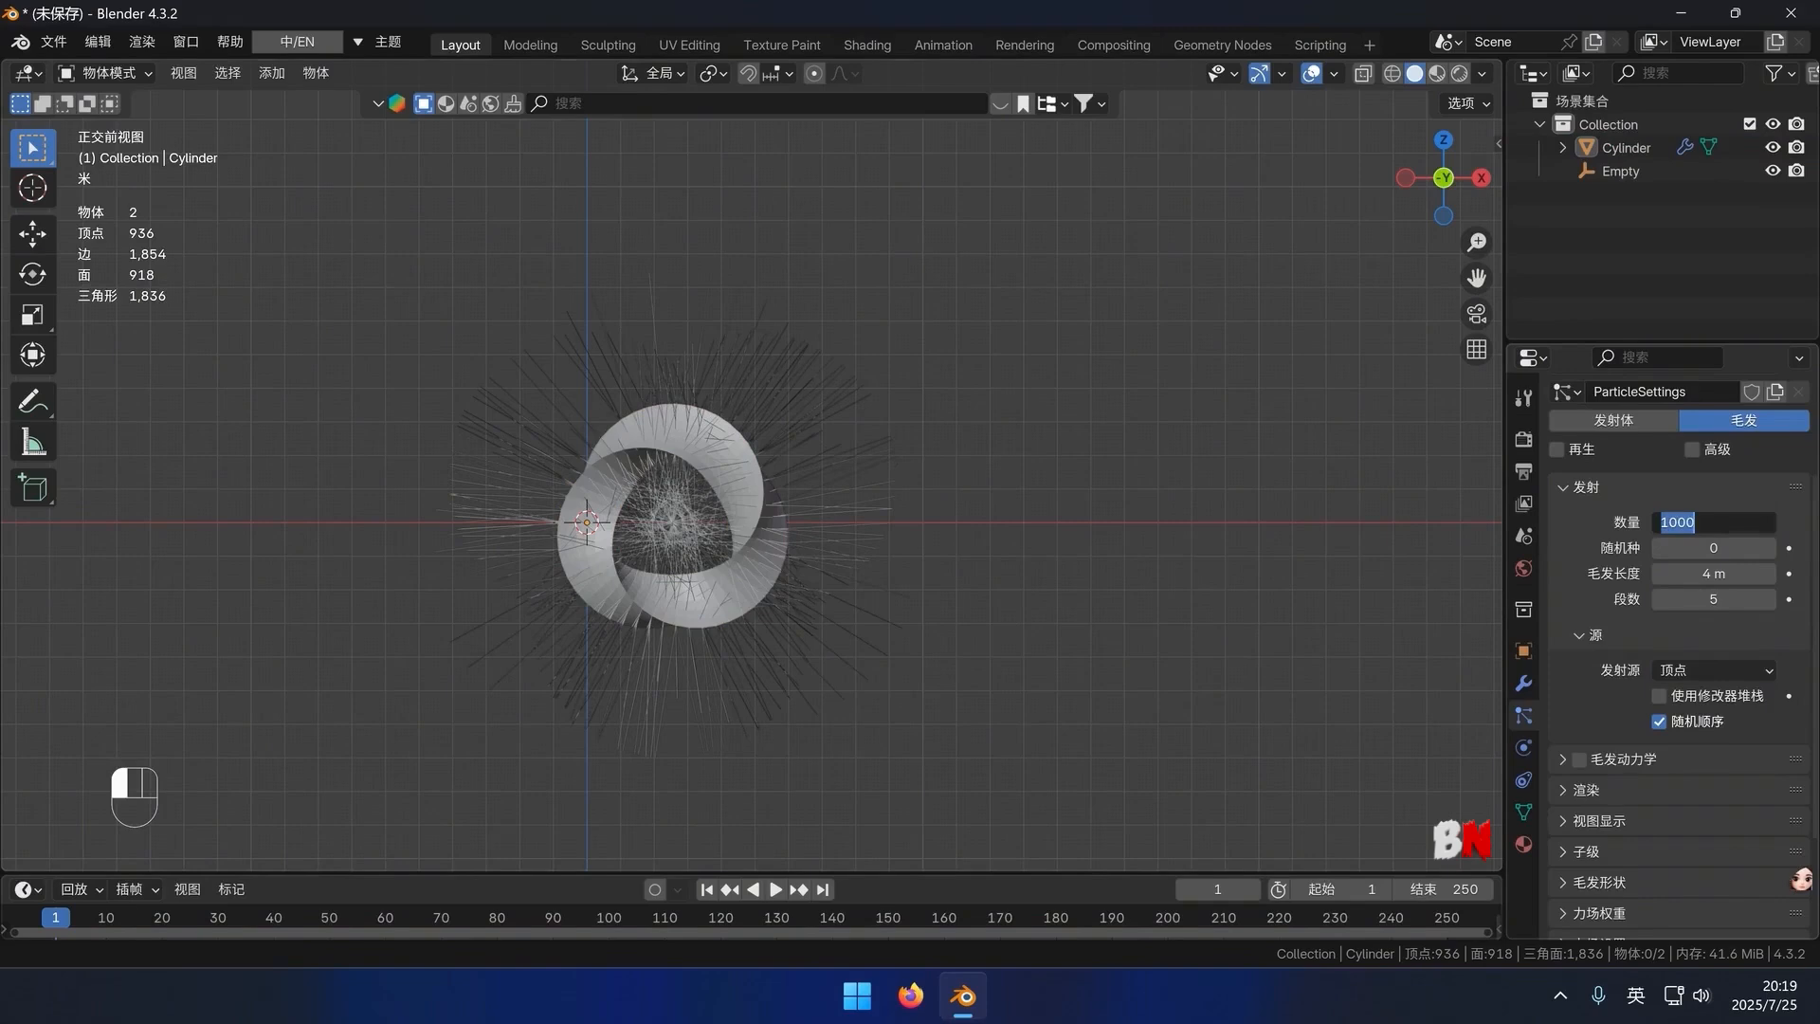
{"action": "type", "text": "936"}
{"action": "key", "text": "Return"}
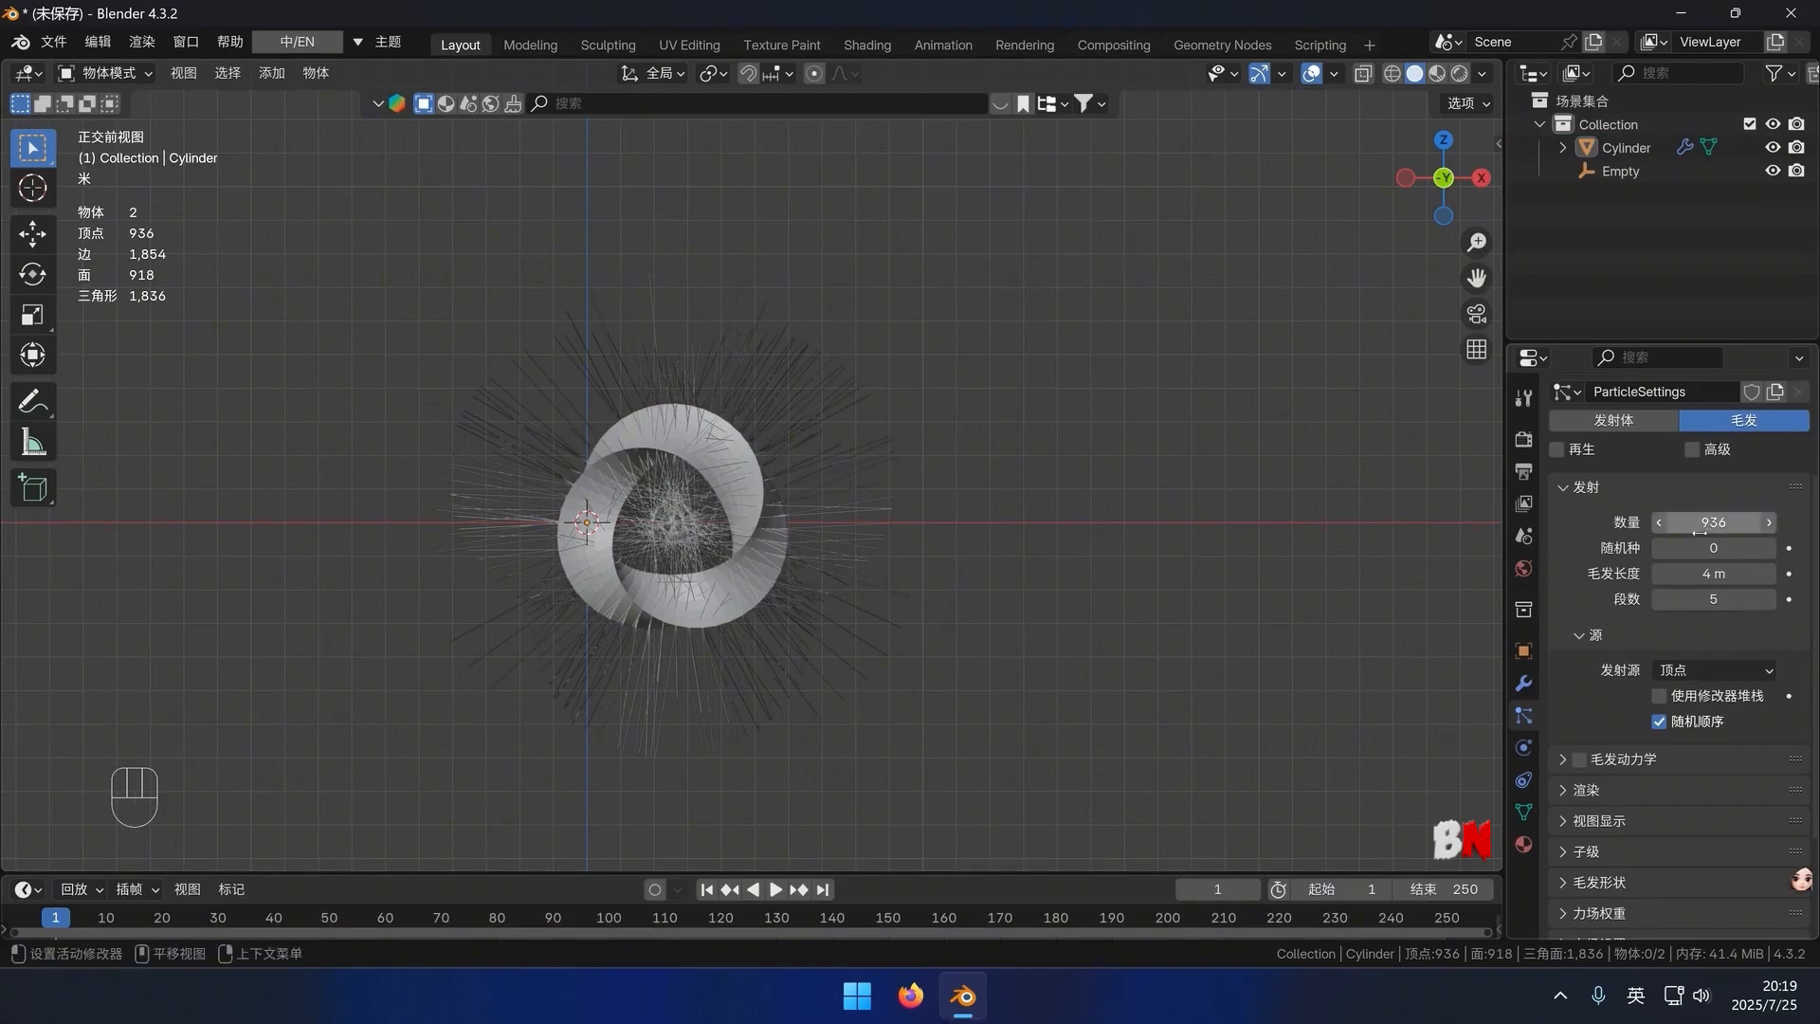
Add a UV sphere, move it well away from the ring, and shade it smooth
{"action": "key", "text": "shift+a"}
{"action": "mouse_move", "coordinate": [284, 272]}
{"action": "left_click", "coordinate": [453, 341]}
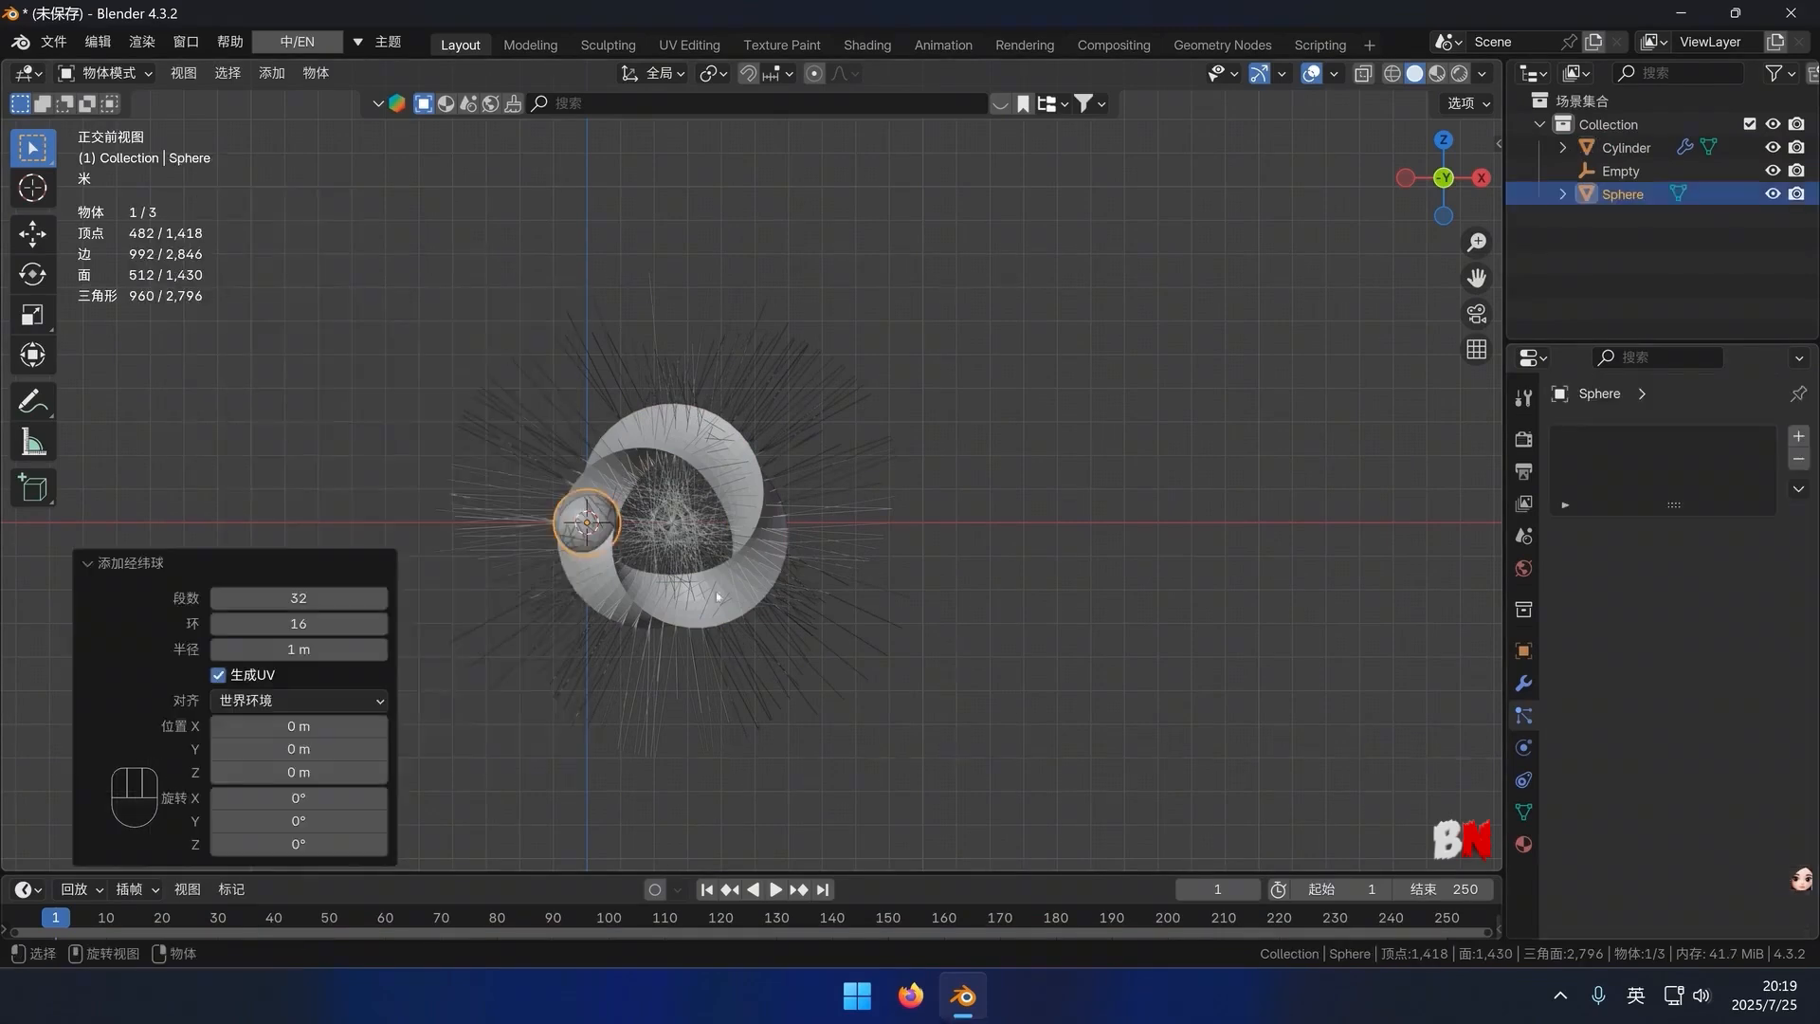
{"action": "key", "text": "ctrl+z"}
{"action": "key", "text": "g"}
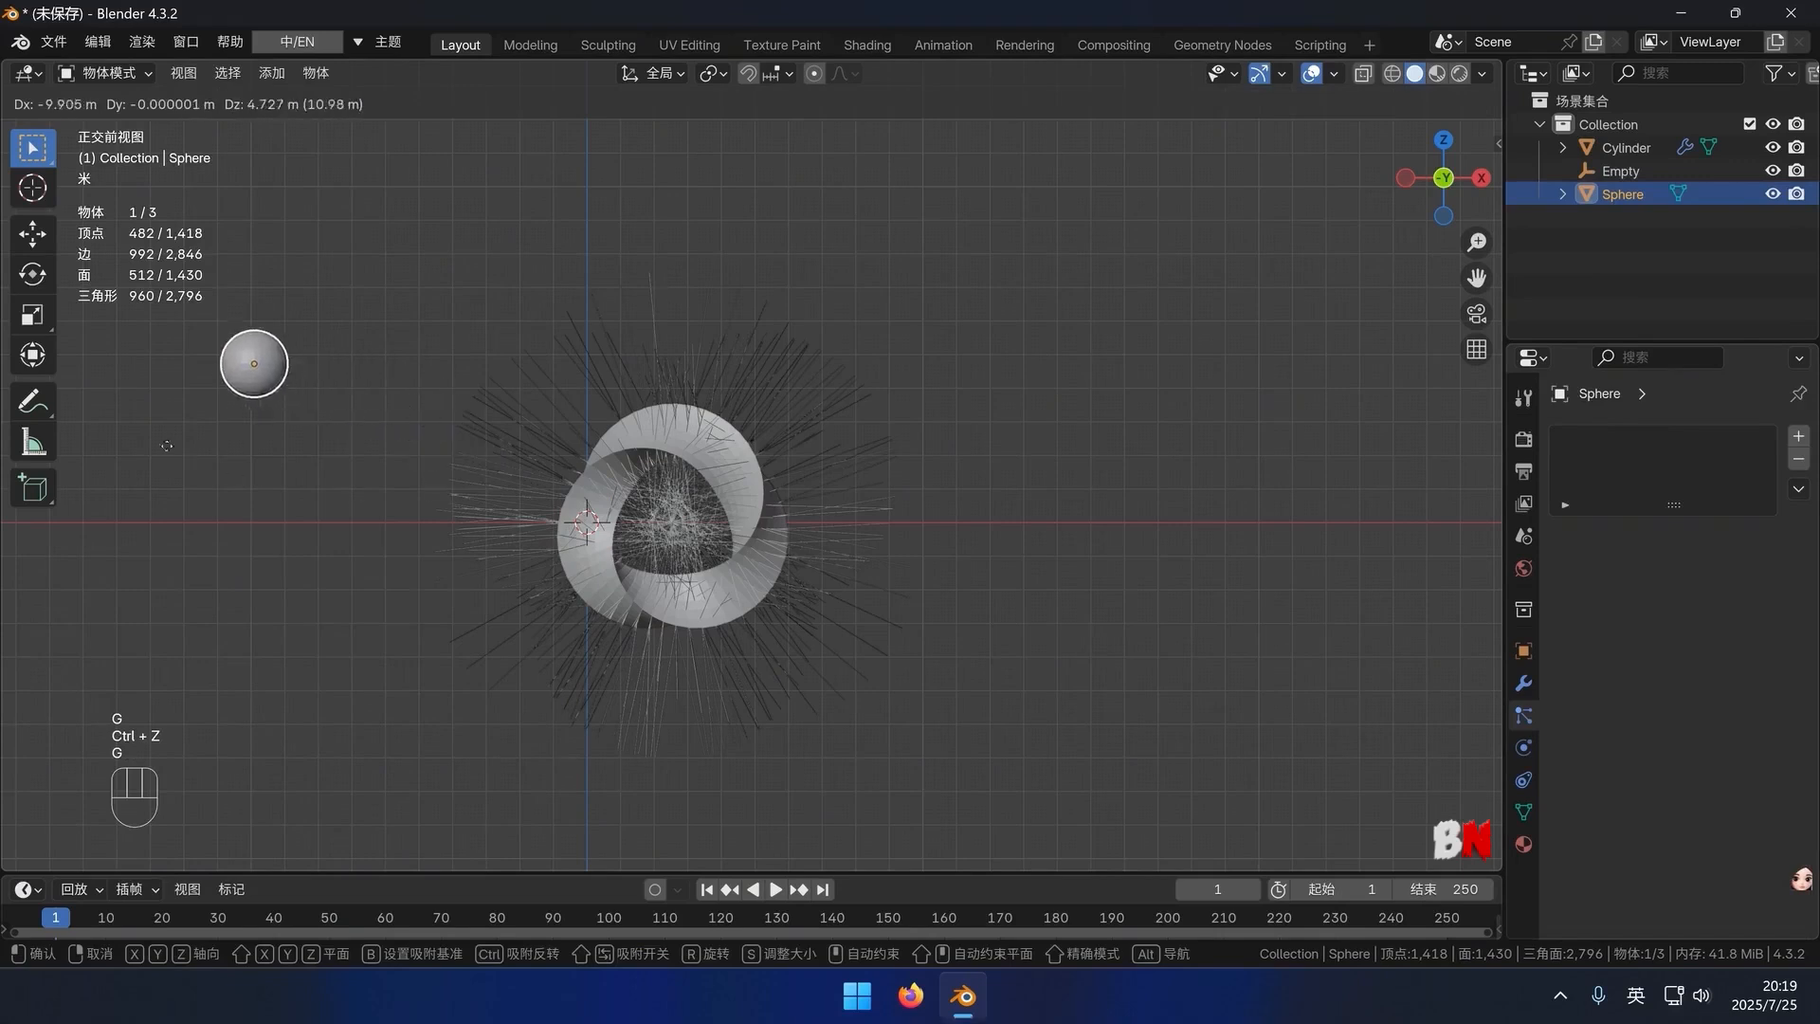
{"action": "left_click", "coordinate": [145, 430]}
{"action": "right_click", "coordinate": [237, 327]}
{"action": "left_click", "coordinate": [241, 330]}
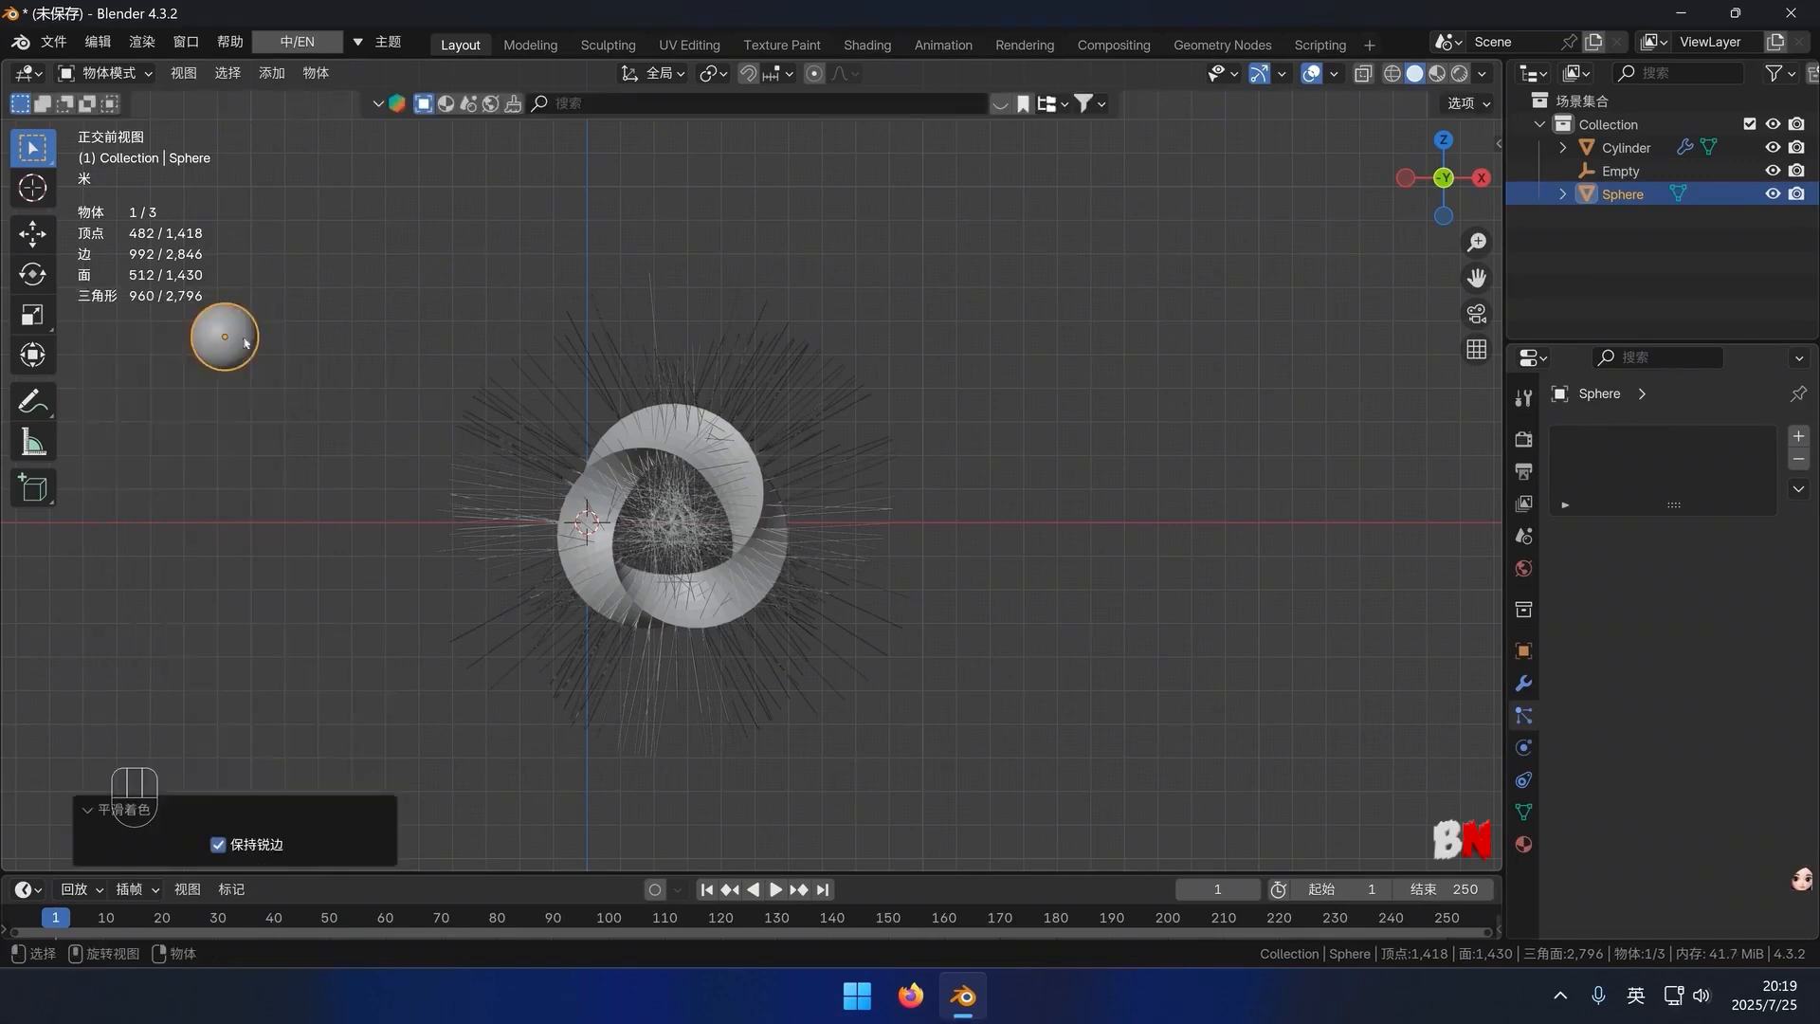
Select the ring and set its particle system to render as Object
{"action": "left_click", "coordinate": [733, 479]}
{"action": "scroll", "coordinate": [734, 480], "scroll_direction": "up", "scroll_amount": 1}
{"action": "scroll", "coordinate": [1619, 700], "scroll_direction": "down", "scroll_amount": 5}
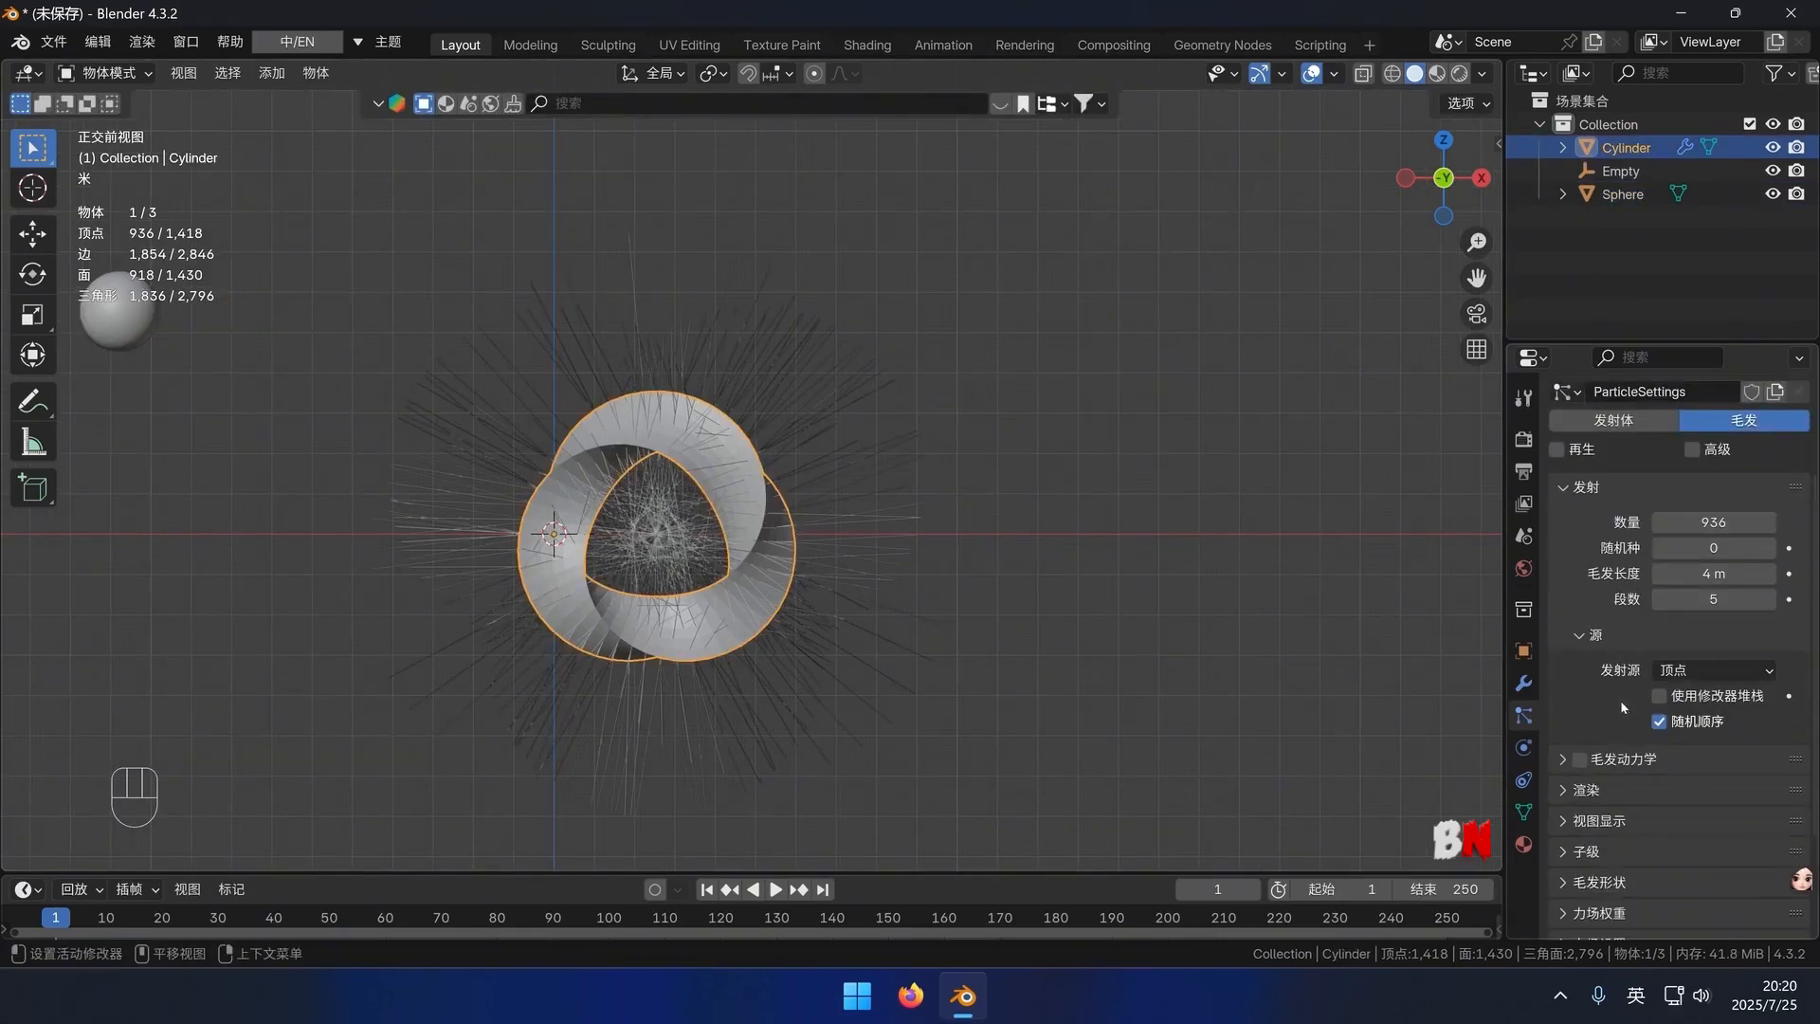
{"action": "left_click", "coordinate": [1574, 743]}
{"action": "scroll", "coordinate": [1567, 742], "scroll_direction": "down", "scroll_amount": 2}
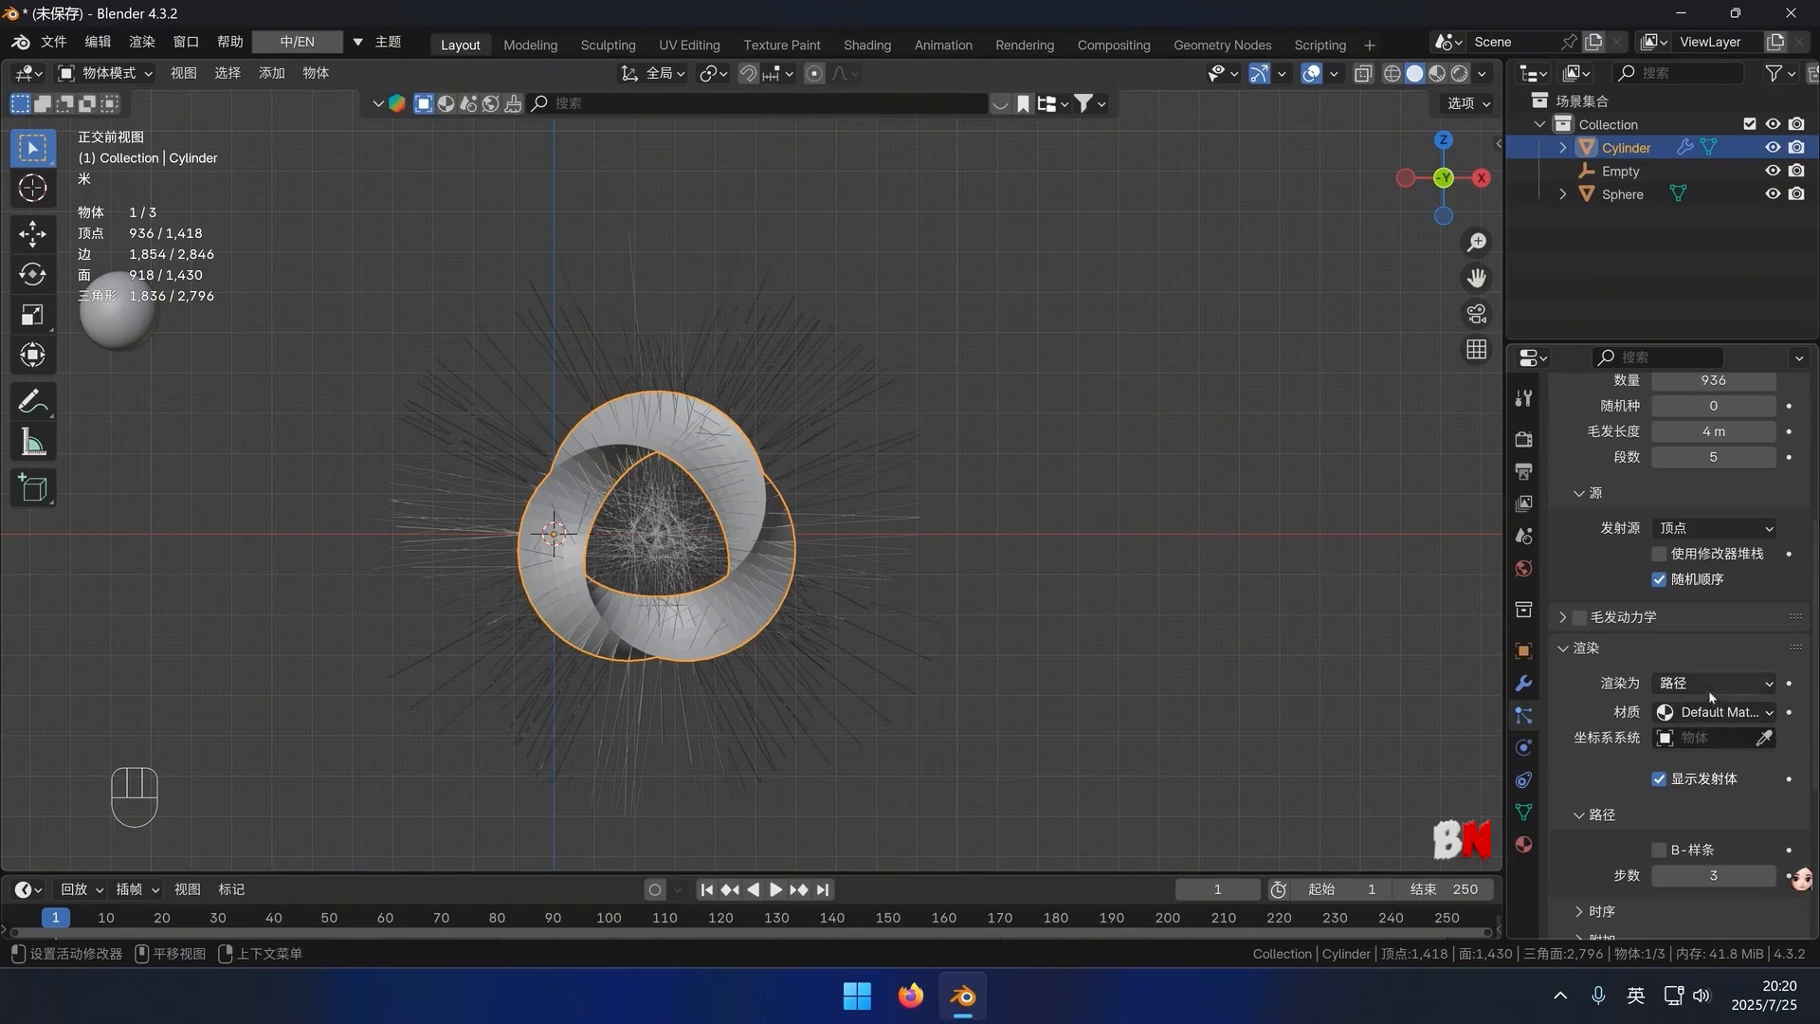
{"action": "left_click", "coordinate": [1712, 684]}
{"action": "left_click", "coordinate": [1712, 766]}
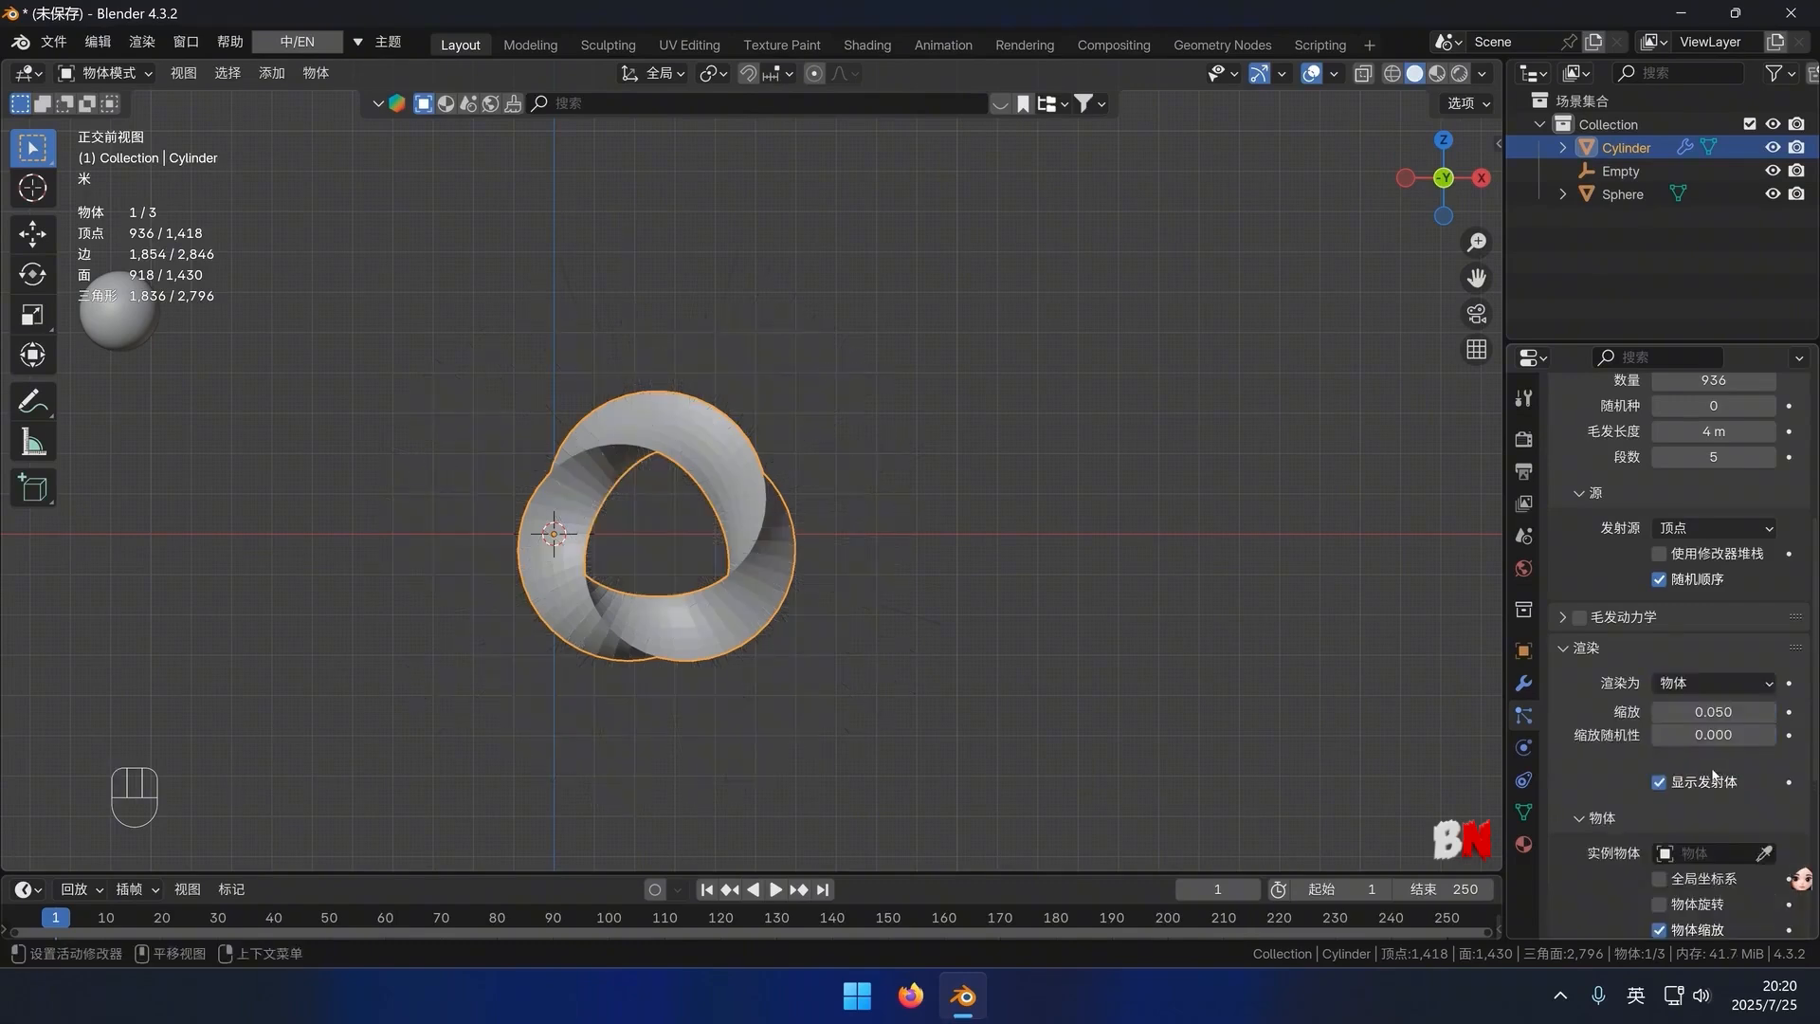
Use the UV sphere as the instance object for the ring's particles
{"action": "scroll", "coordinate": [1700, 864], "scroll_direction": "down", "scroll_amount": 2}
{"action": "left_click", "coordinate": [1762, 763]}
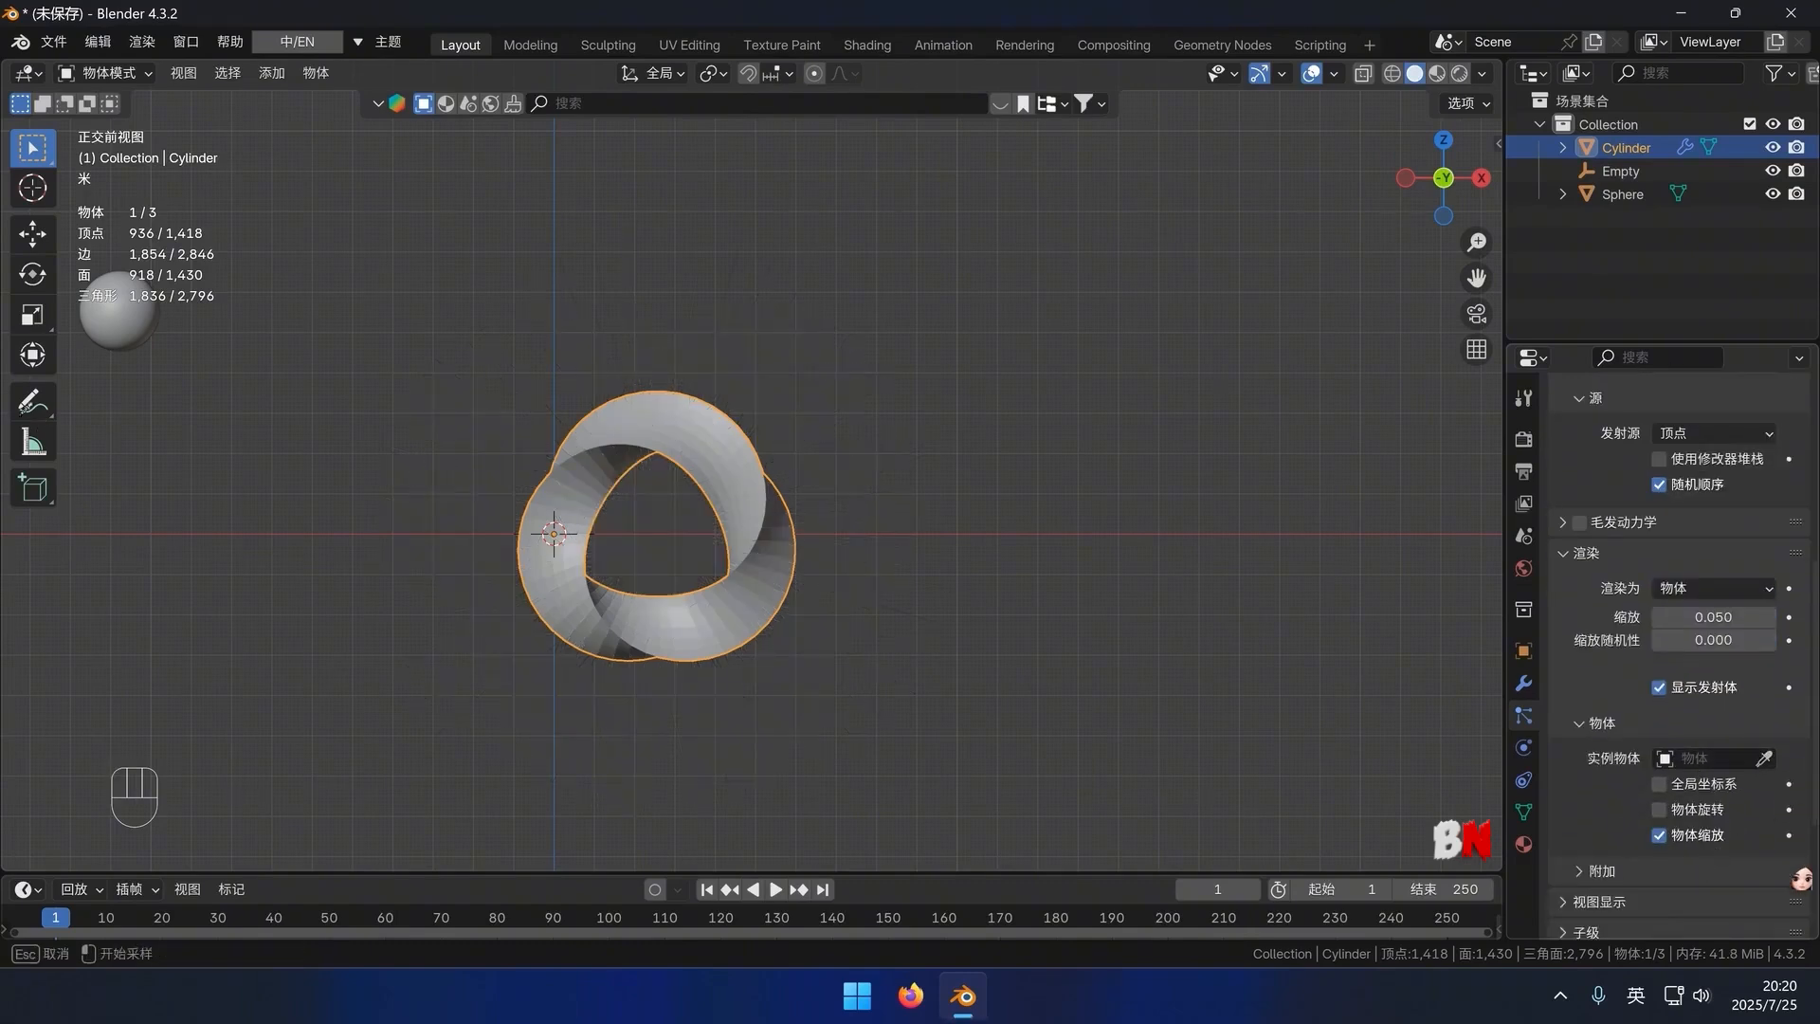
{"action": "left_click", "coordinate": [91, 318]}
{"action": "middle_click_drag", "start_coordinate": [480, 439], "coordinate": [512, 453]}
{"action": "scroll", "coordinate": [1657, 623], "scroll_direction": "up", "scroll_amount": 4}
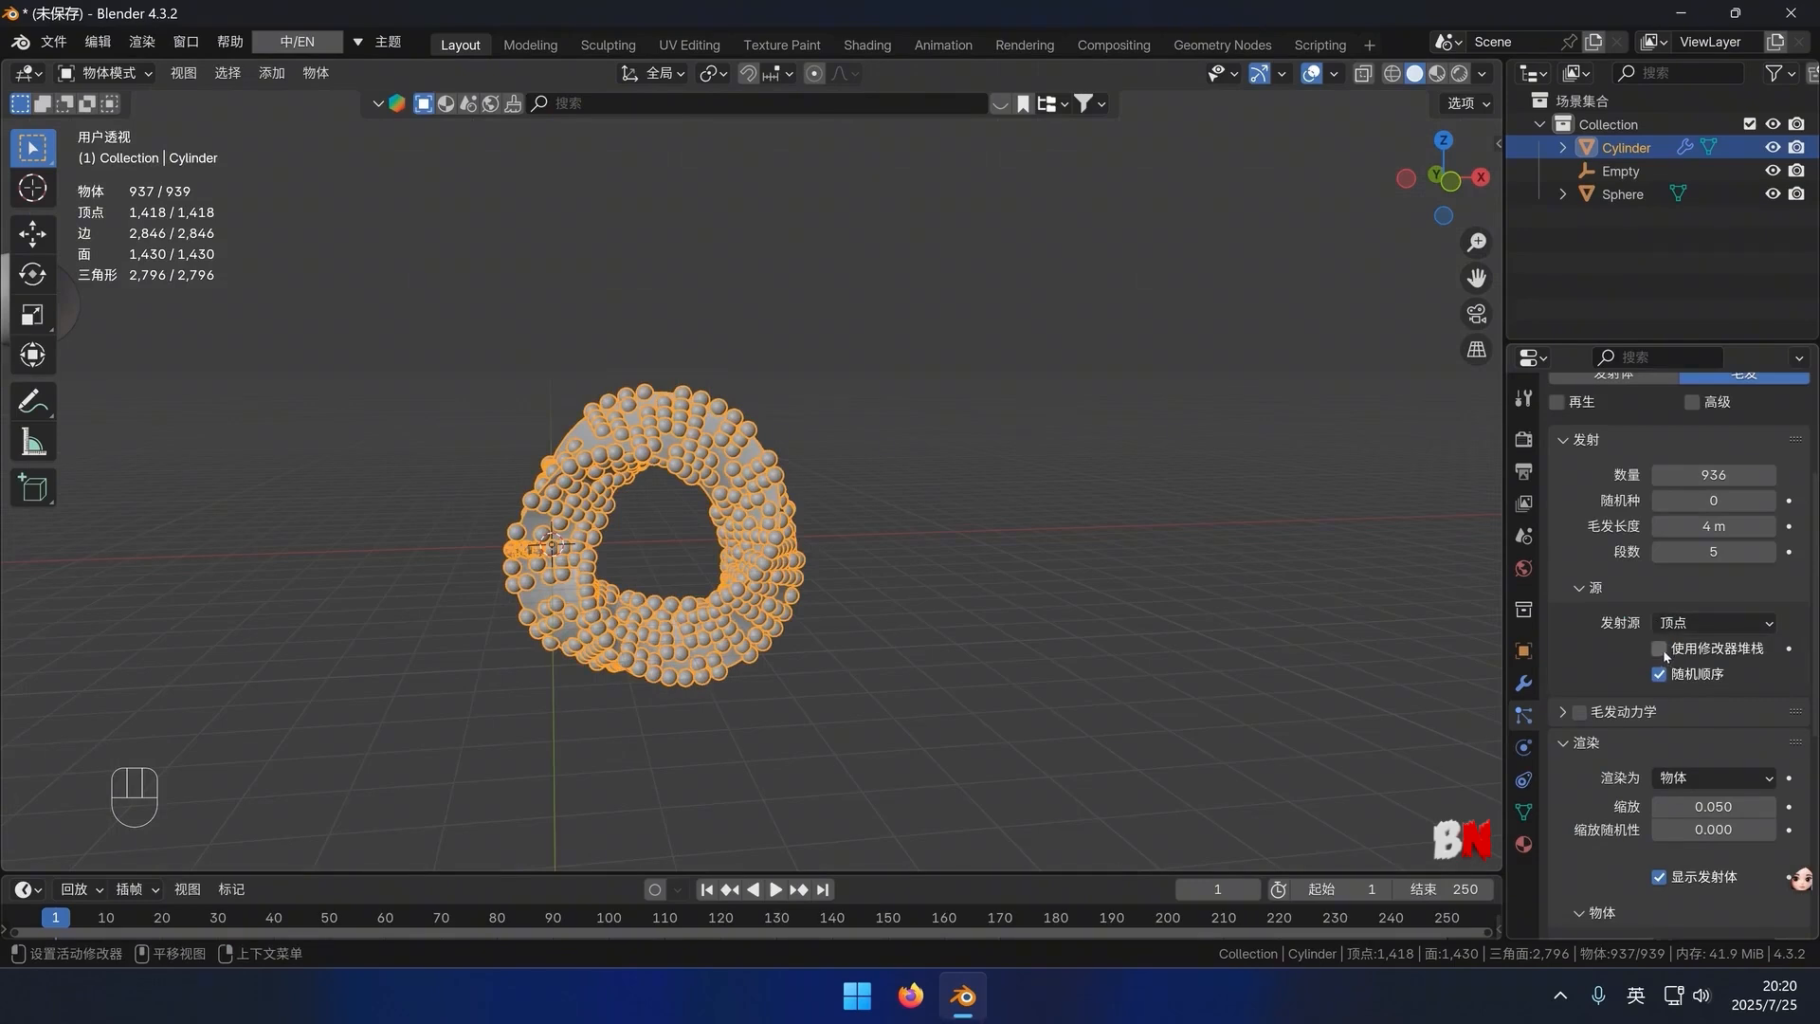
Add a Weld modifier to the ring
{"action": "scroll", "coordinate": [1663, 650], "scroll_direction": "down", "scroll_amount": 6}
{"action": "left_click", "coordinate": [1523, 682]}
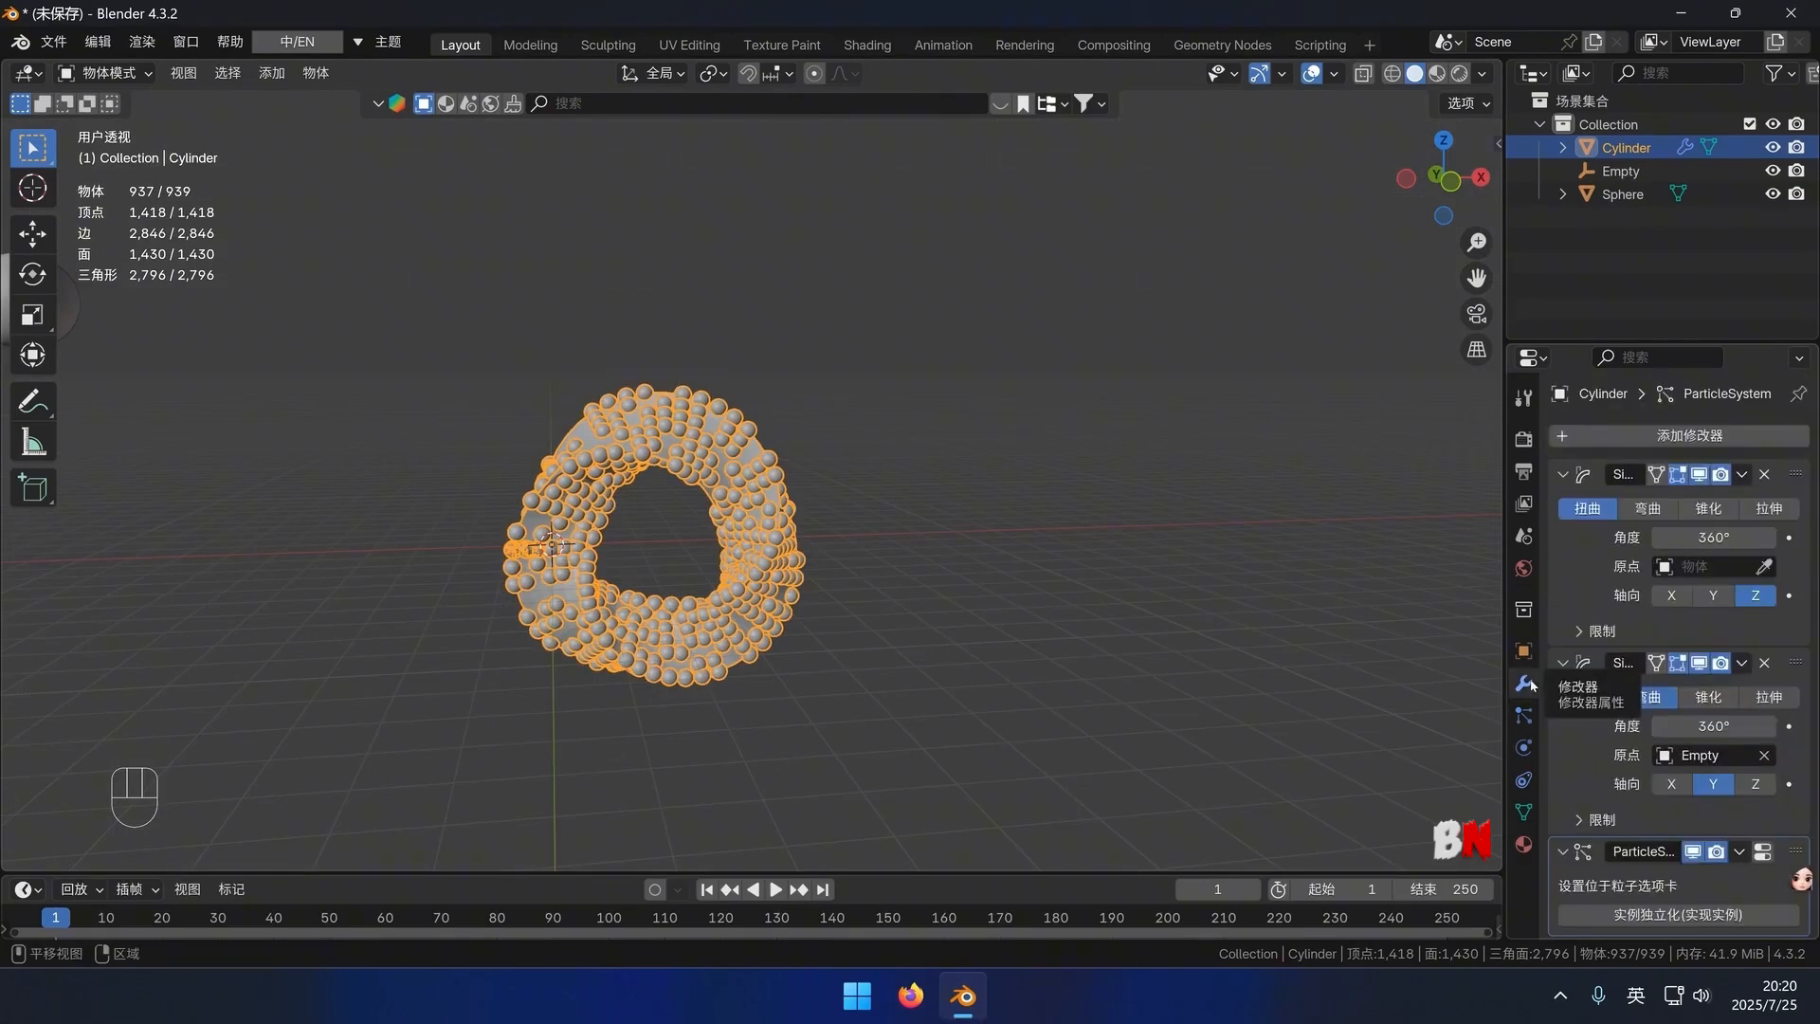
{"action": "left_click", "coordinate": [1705, 447]}
{"action": "mouse_move", "coordinate": [1706, 448]}
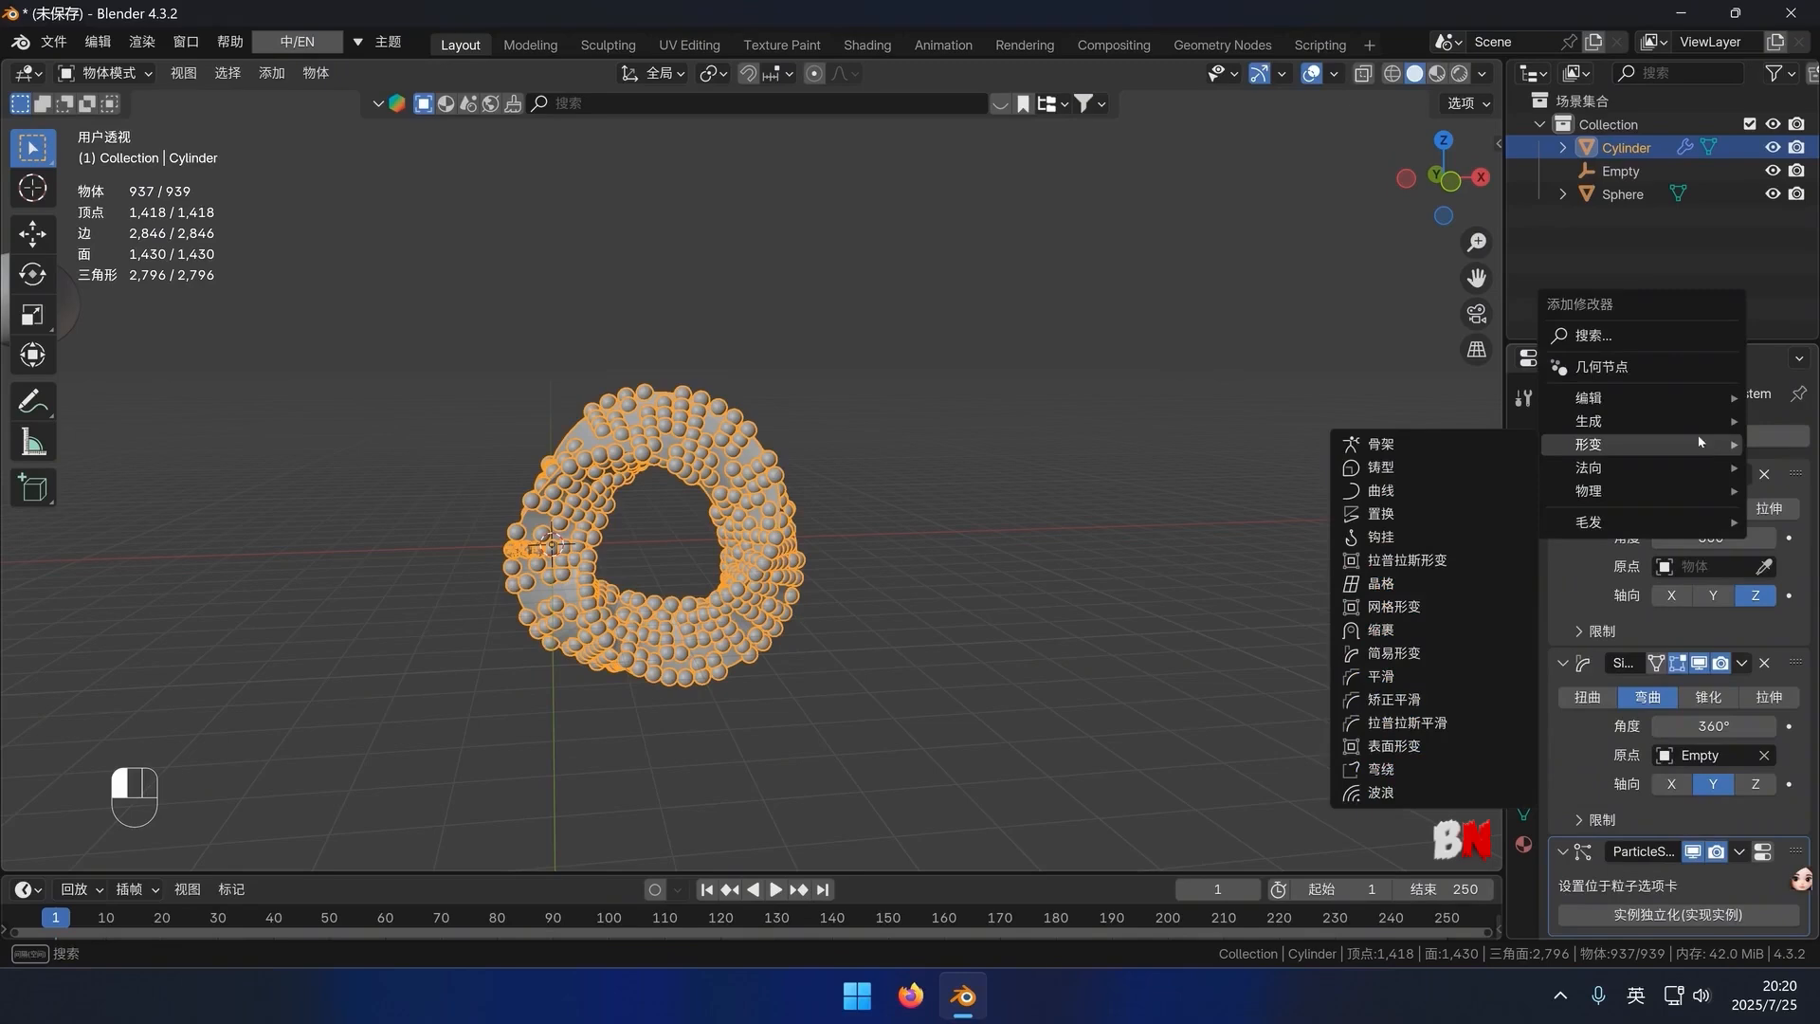
{"action": "mouse_move", "coordinate": [1626, 421]}
{"action": "left_click", "coordinate": [1414, 783]}
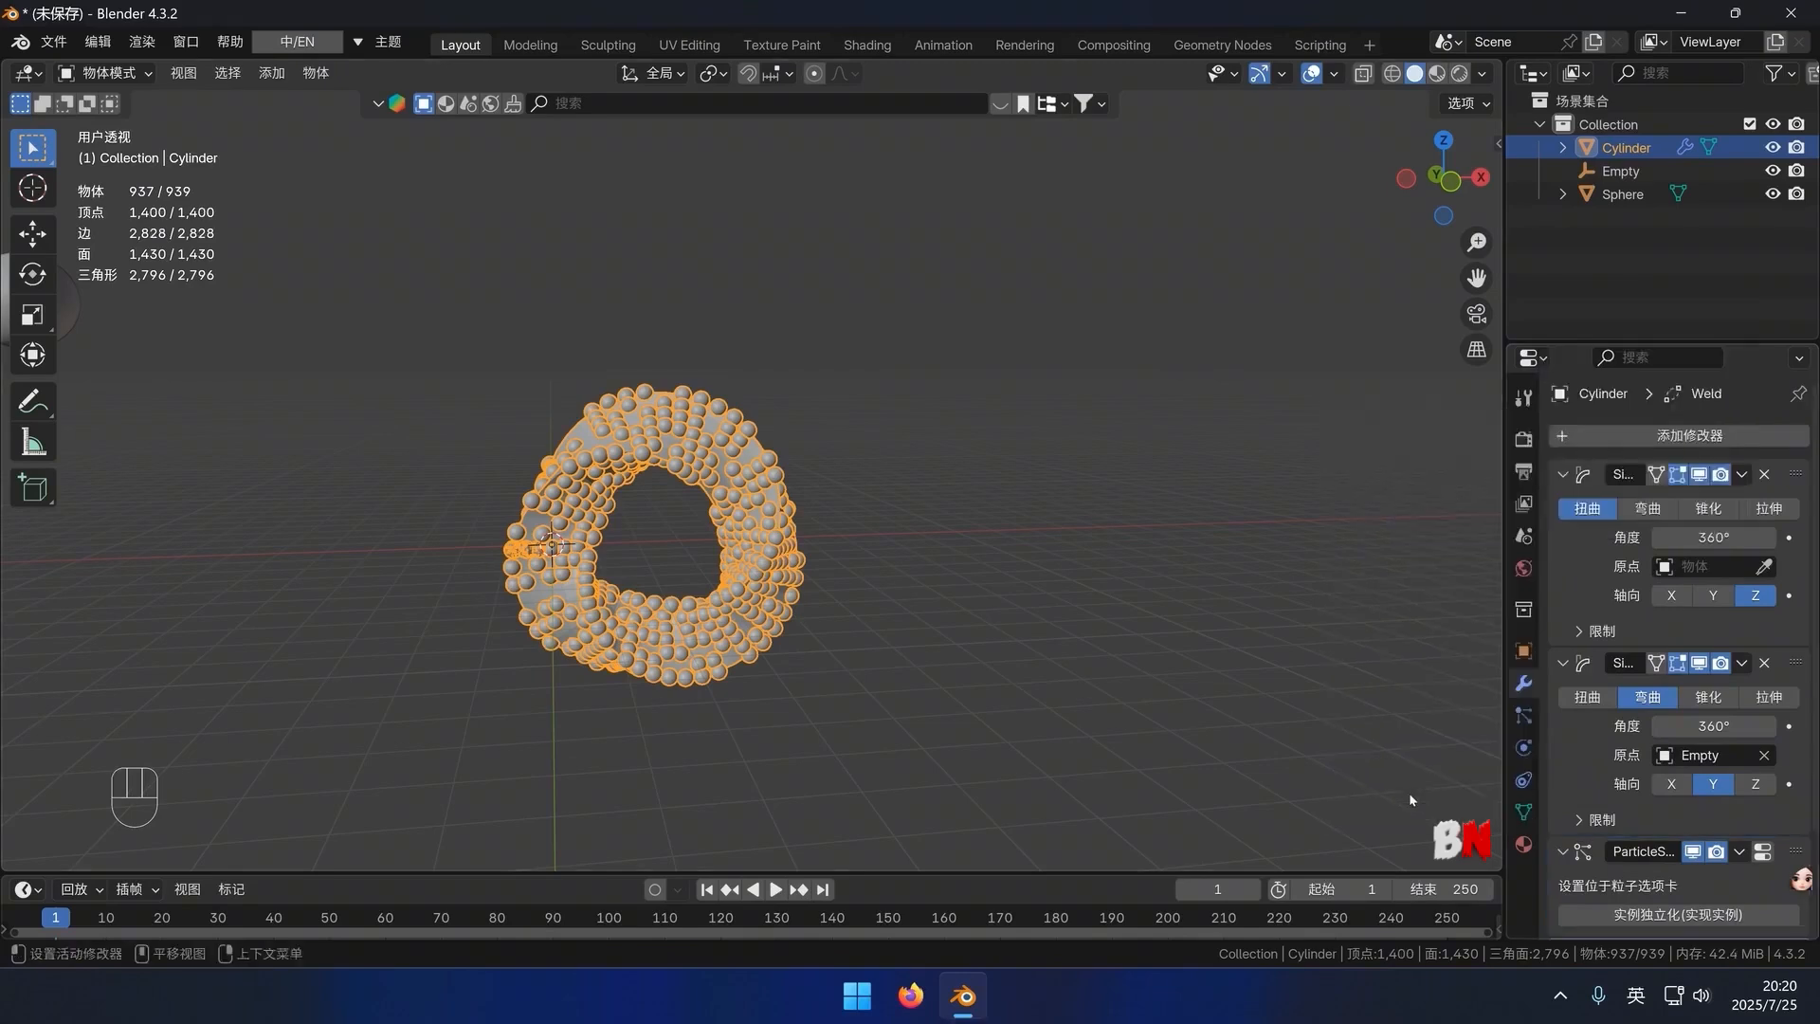
Move the Weld modifier above the particle system in the ring's modifier stack
{"action": "scroll", "coordinate": [1621, 790], "scroll_direction": "down", "scroll_amount": 3}
{"action": "scroll", "coordinate": [441, 611], "scroll_direction": "up", "scroll_amount": 3}
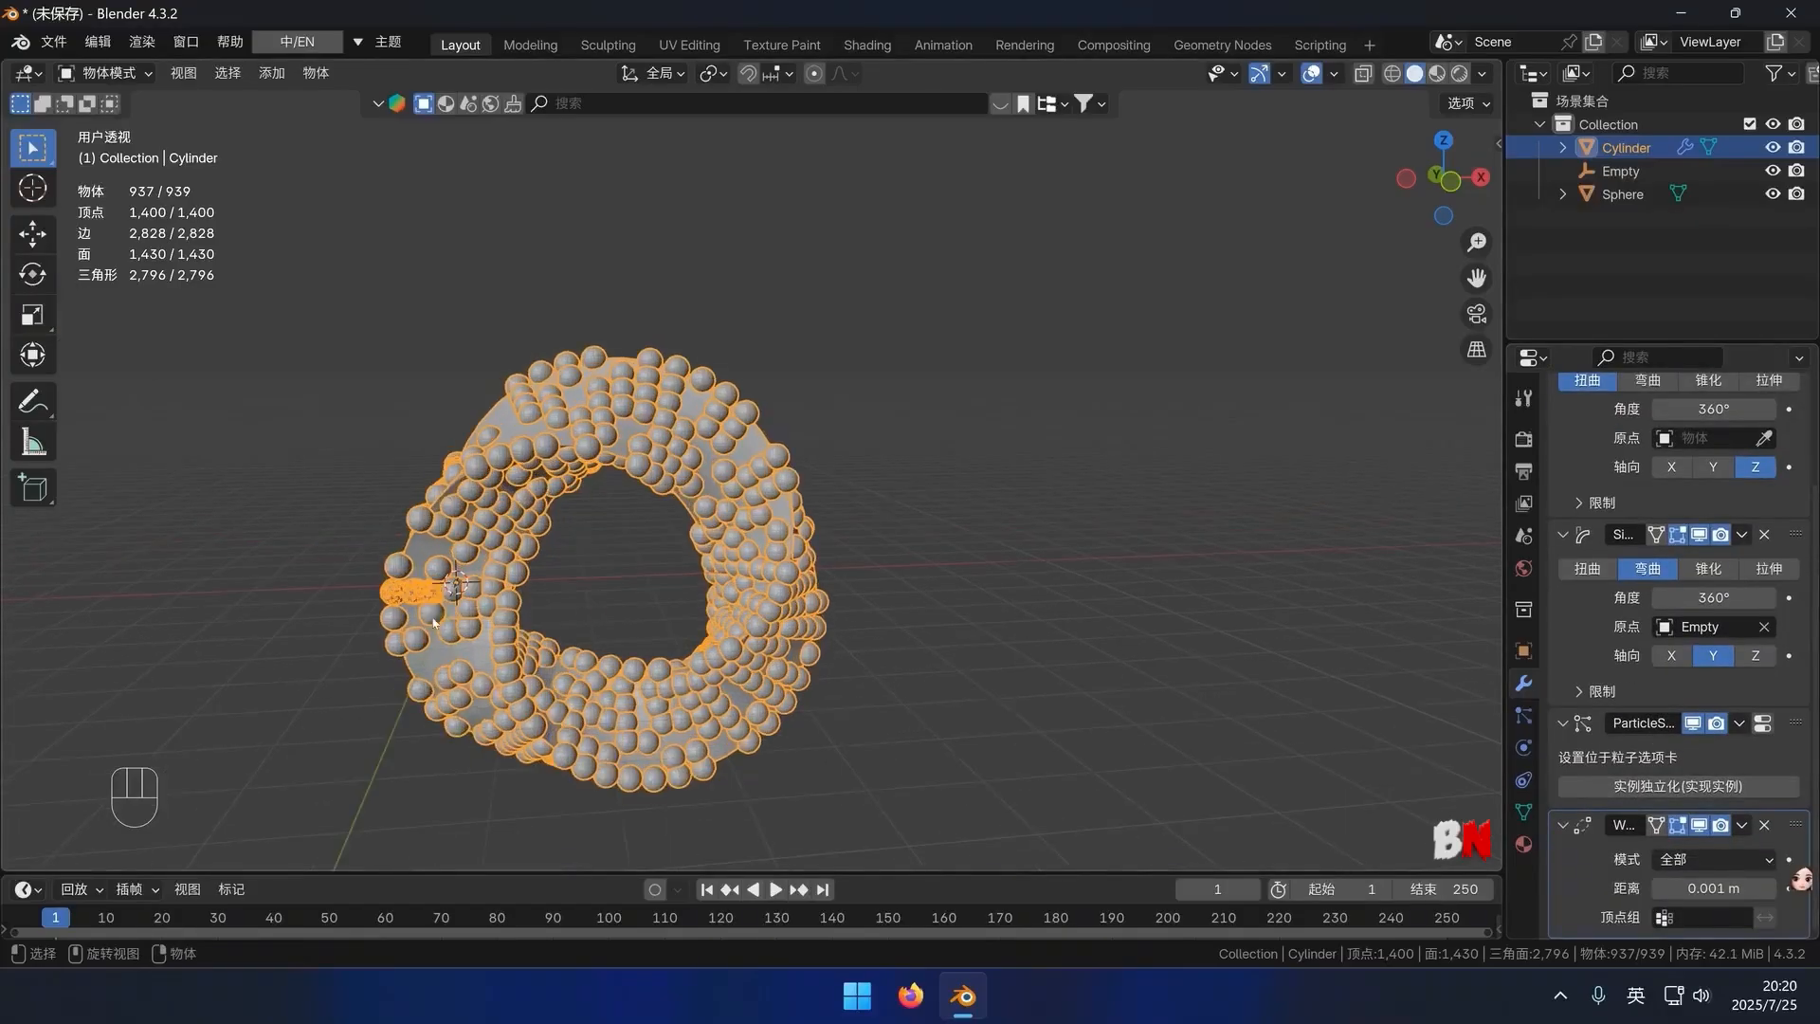
{"action": "middle_click_drag", "start_coordinate": [441, 611], "coordinate": [524, 602], "text": "shift"}
{"action": "scroll", "coordinate": [526, 602], "scroll_direction": "up", "scroll_amount": 2}
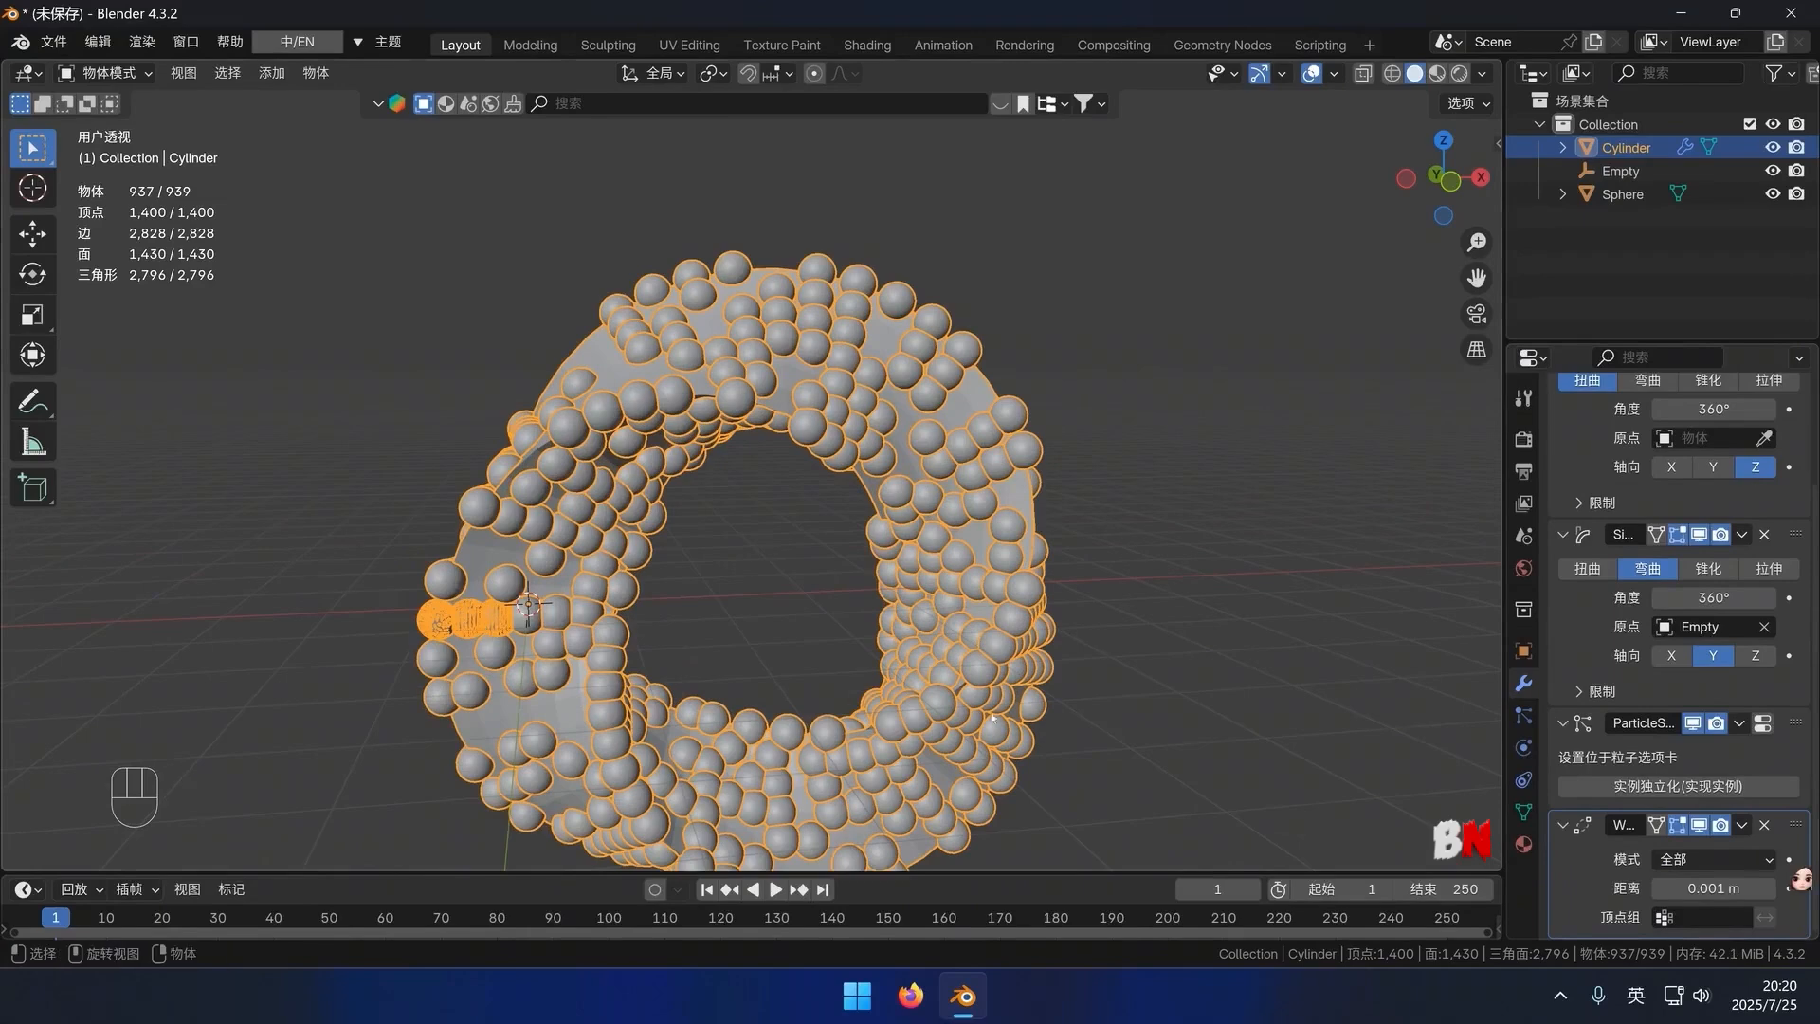
{"action": "left_click_drag", "start_coordinate": [1785, 831], "coordinate": [1790, 728]}
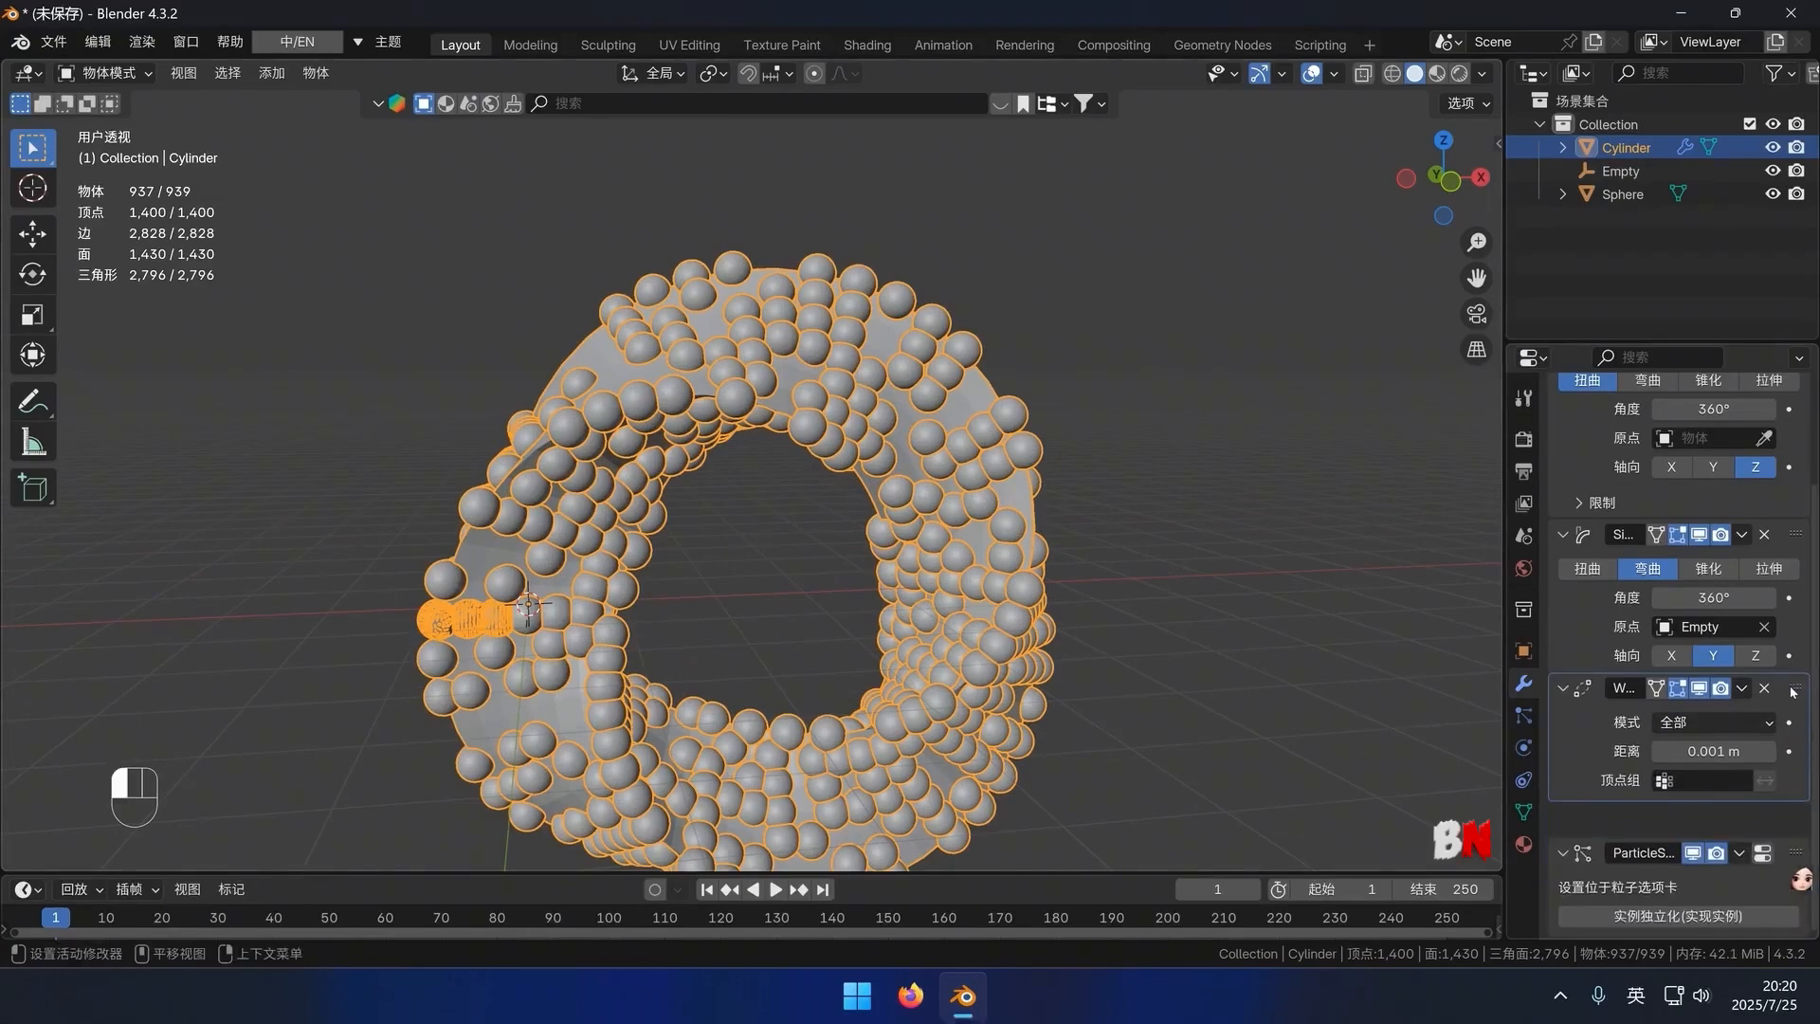
{"action": "middle_click_drag", "start_coordinate": [806, 639], "coordinate": [739, 596]}
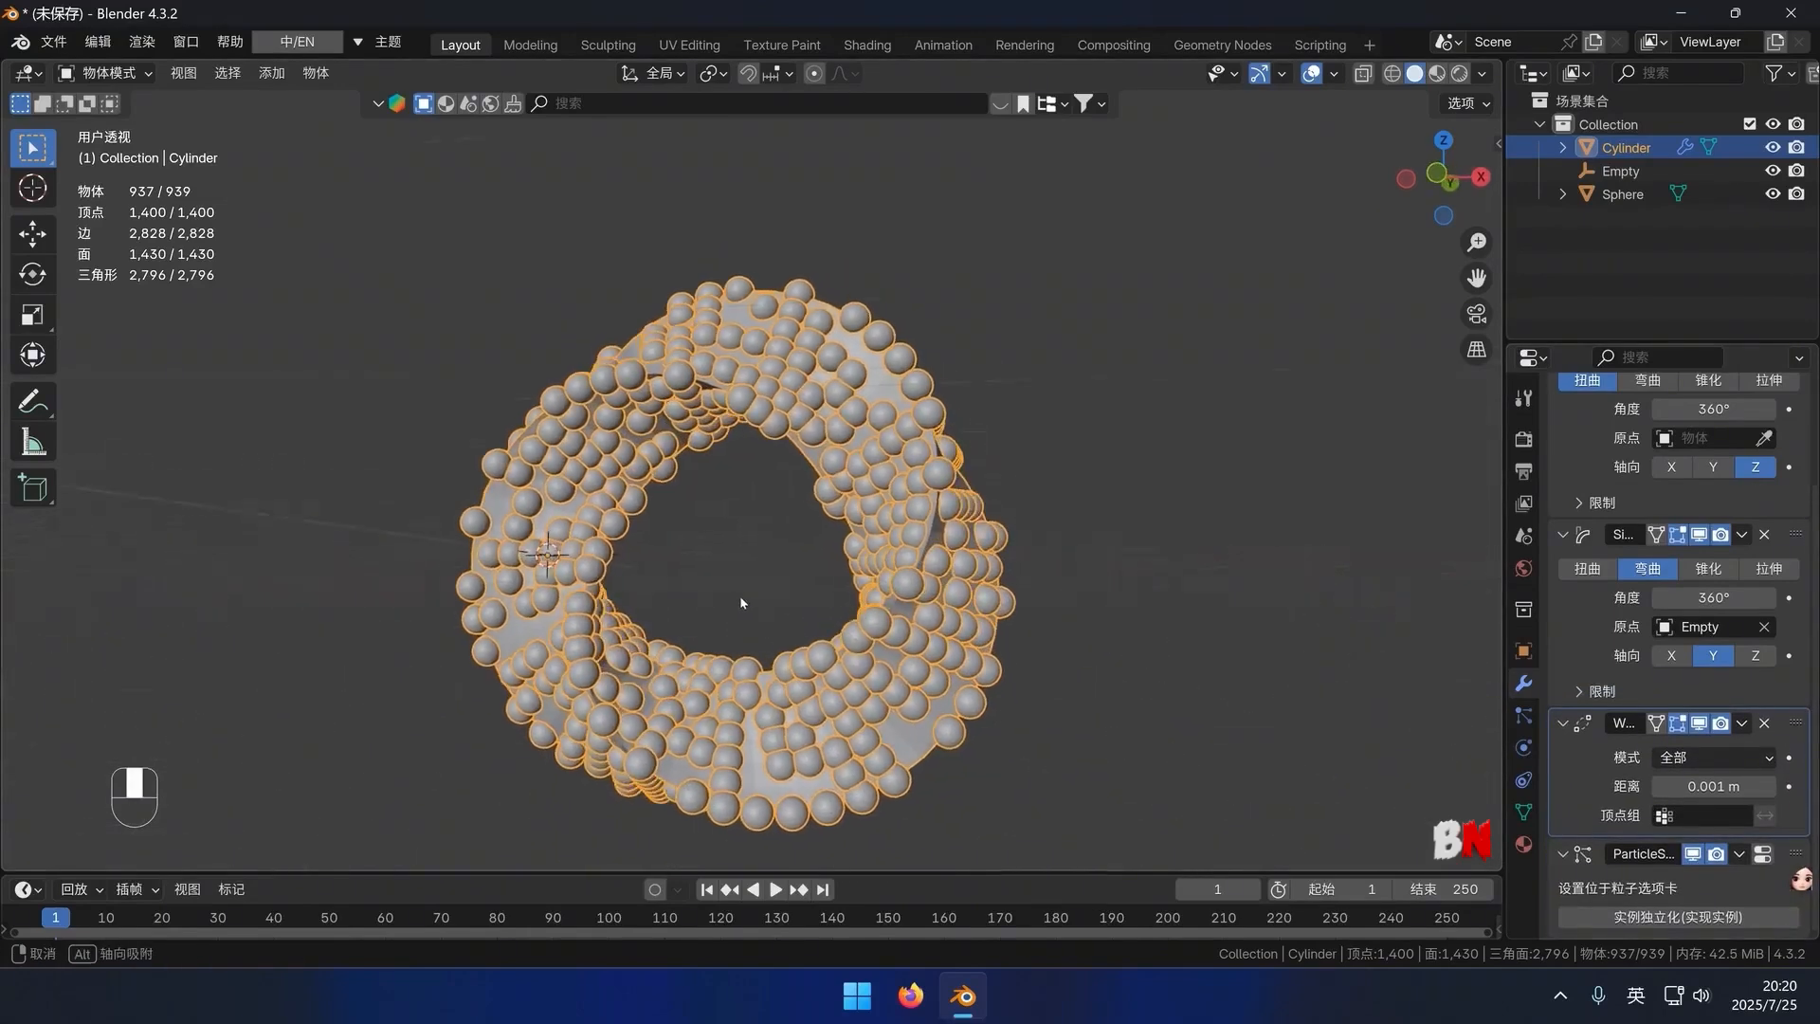
Set the particle count to 918 and check it against the ring's vertex count with the particles temporarily hidden
{"action": "left_click", "coordinate": [1523, 716]}
{"action": "left_click", "coordinate": [1713, 663]}
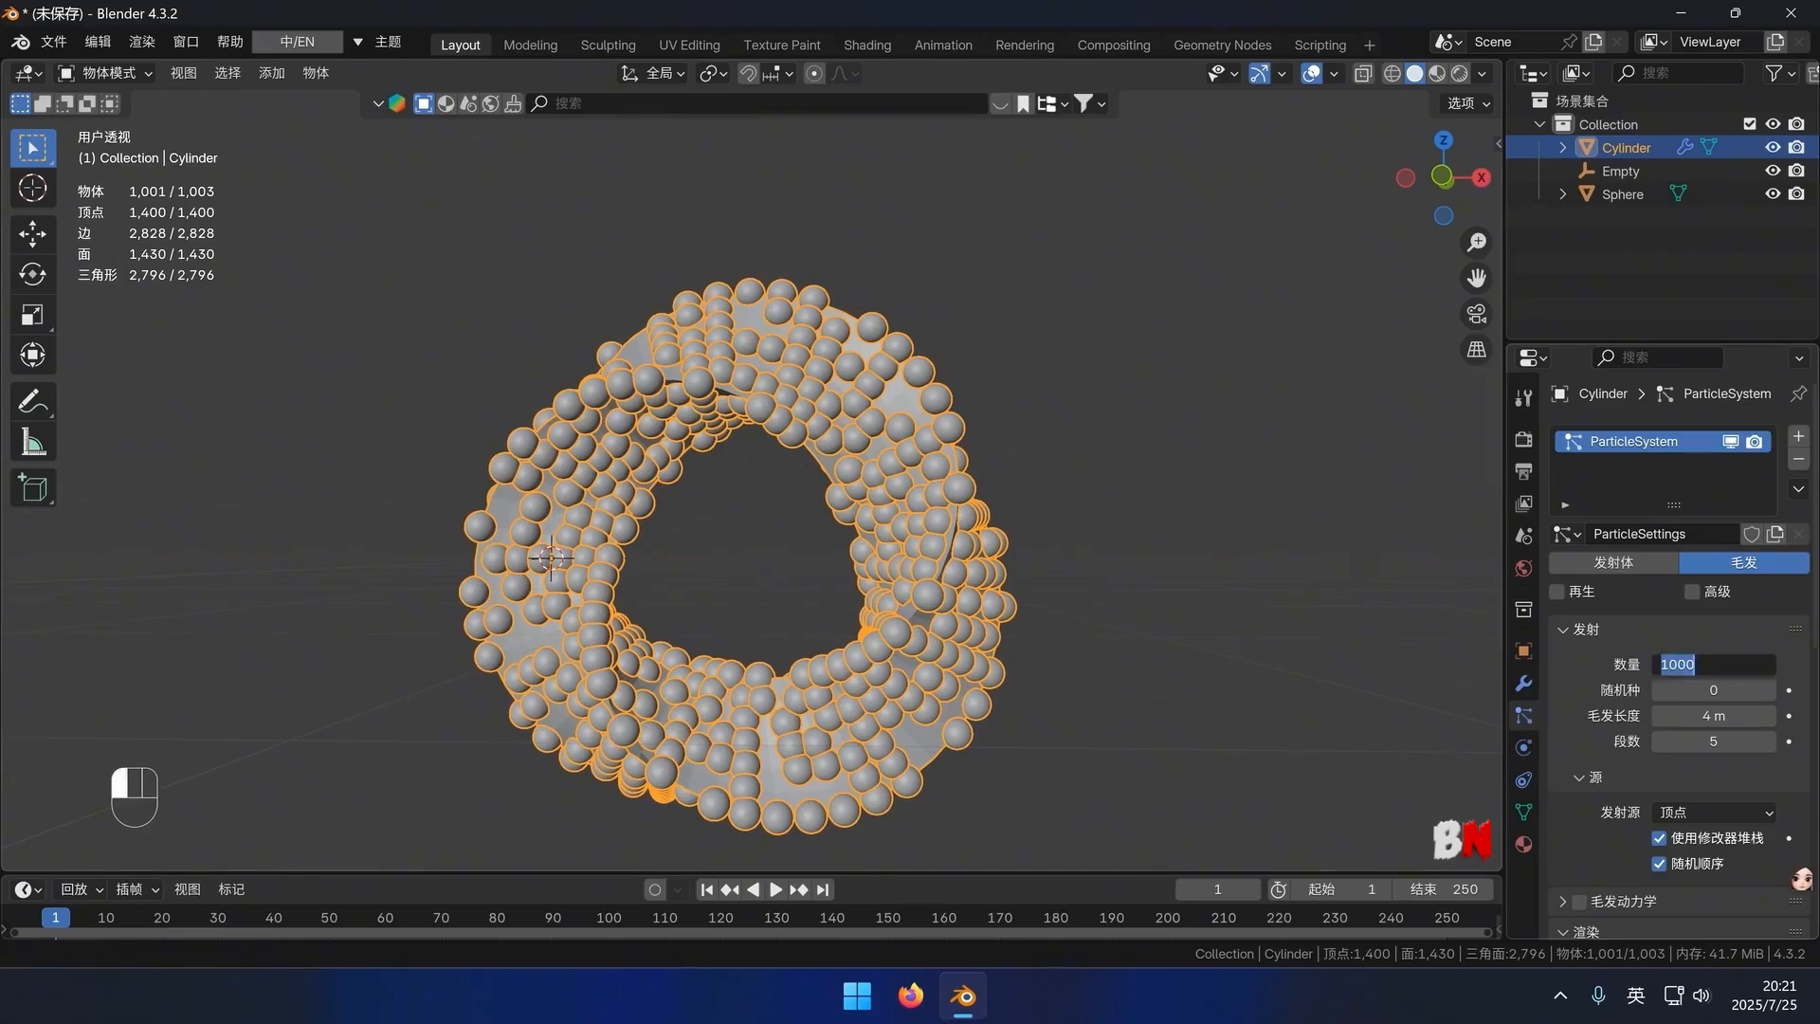
{"action": "type", "text": "918"}
{"action": "key", "text": "Return"}
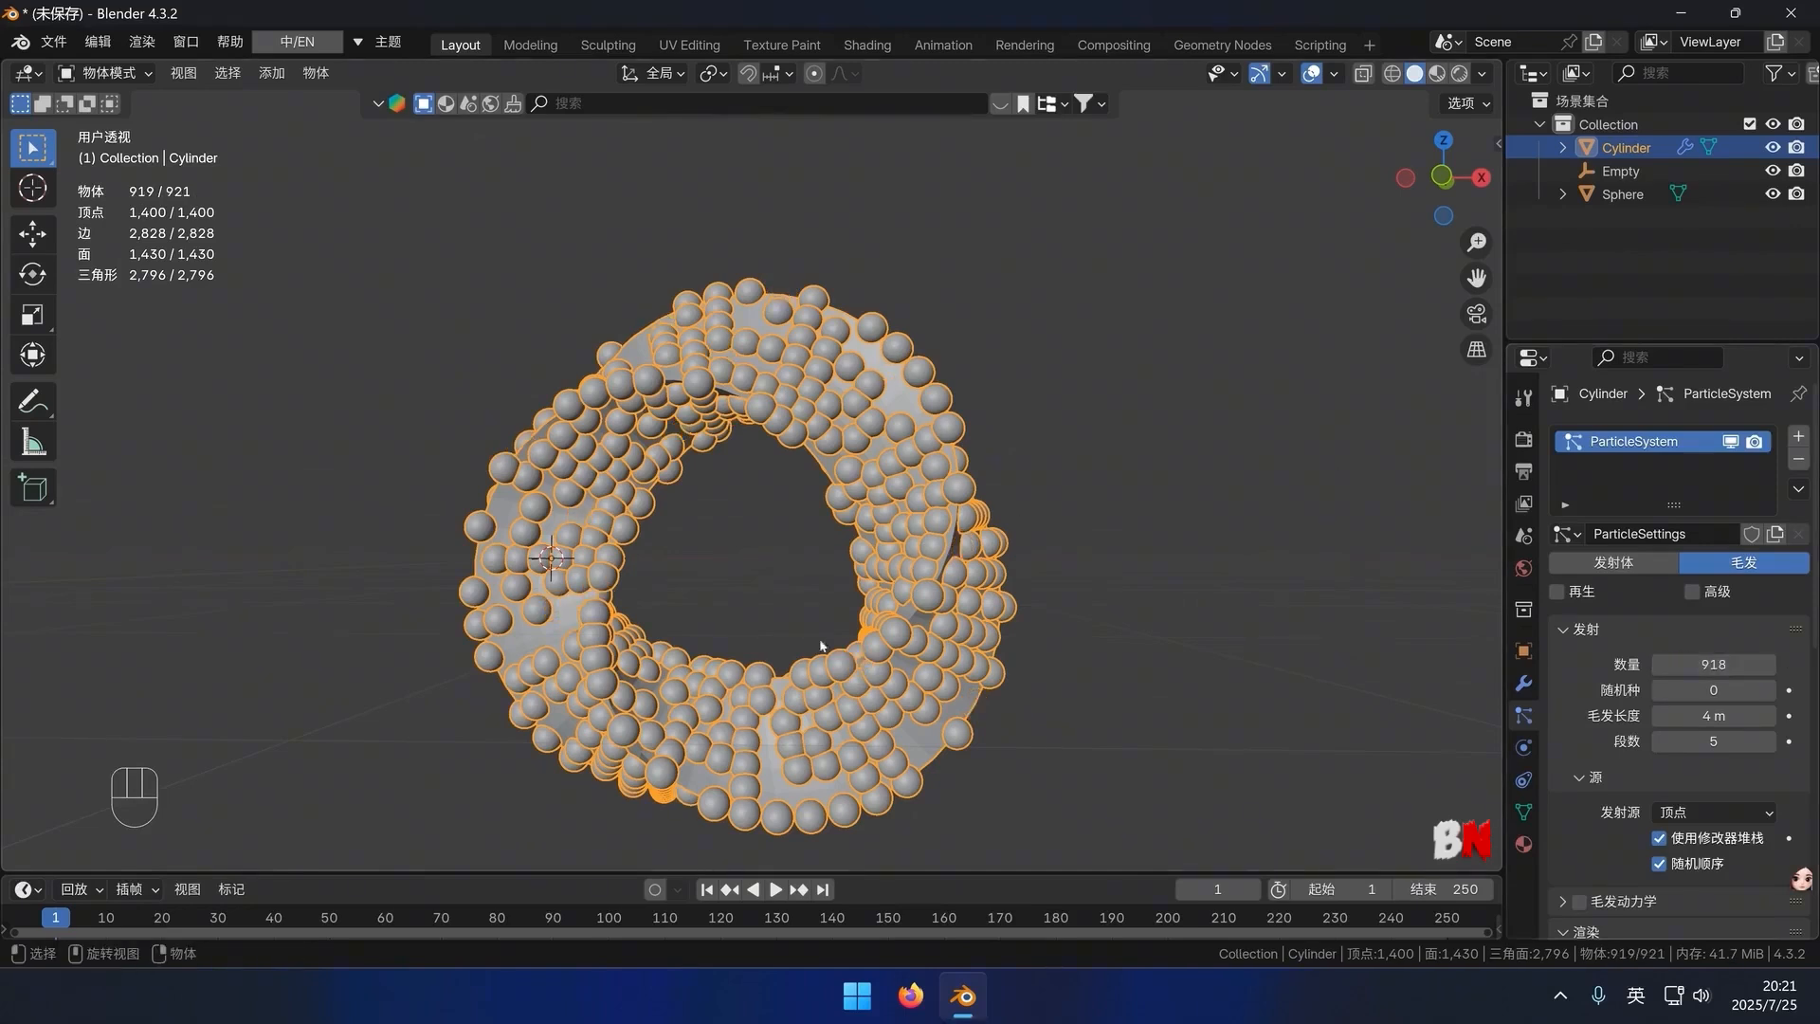
{"action": "left_click", "coordinate": [1731, 442]}
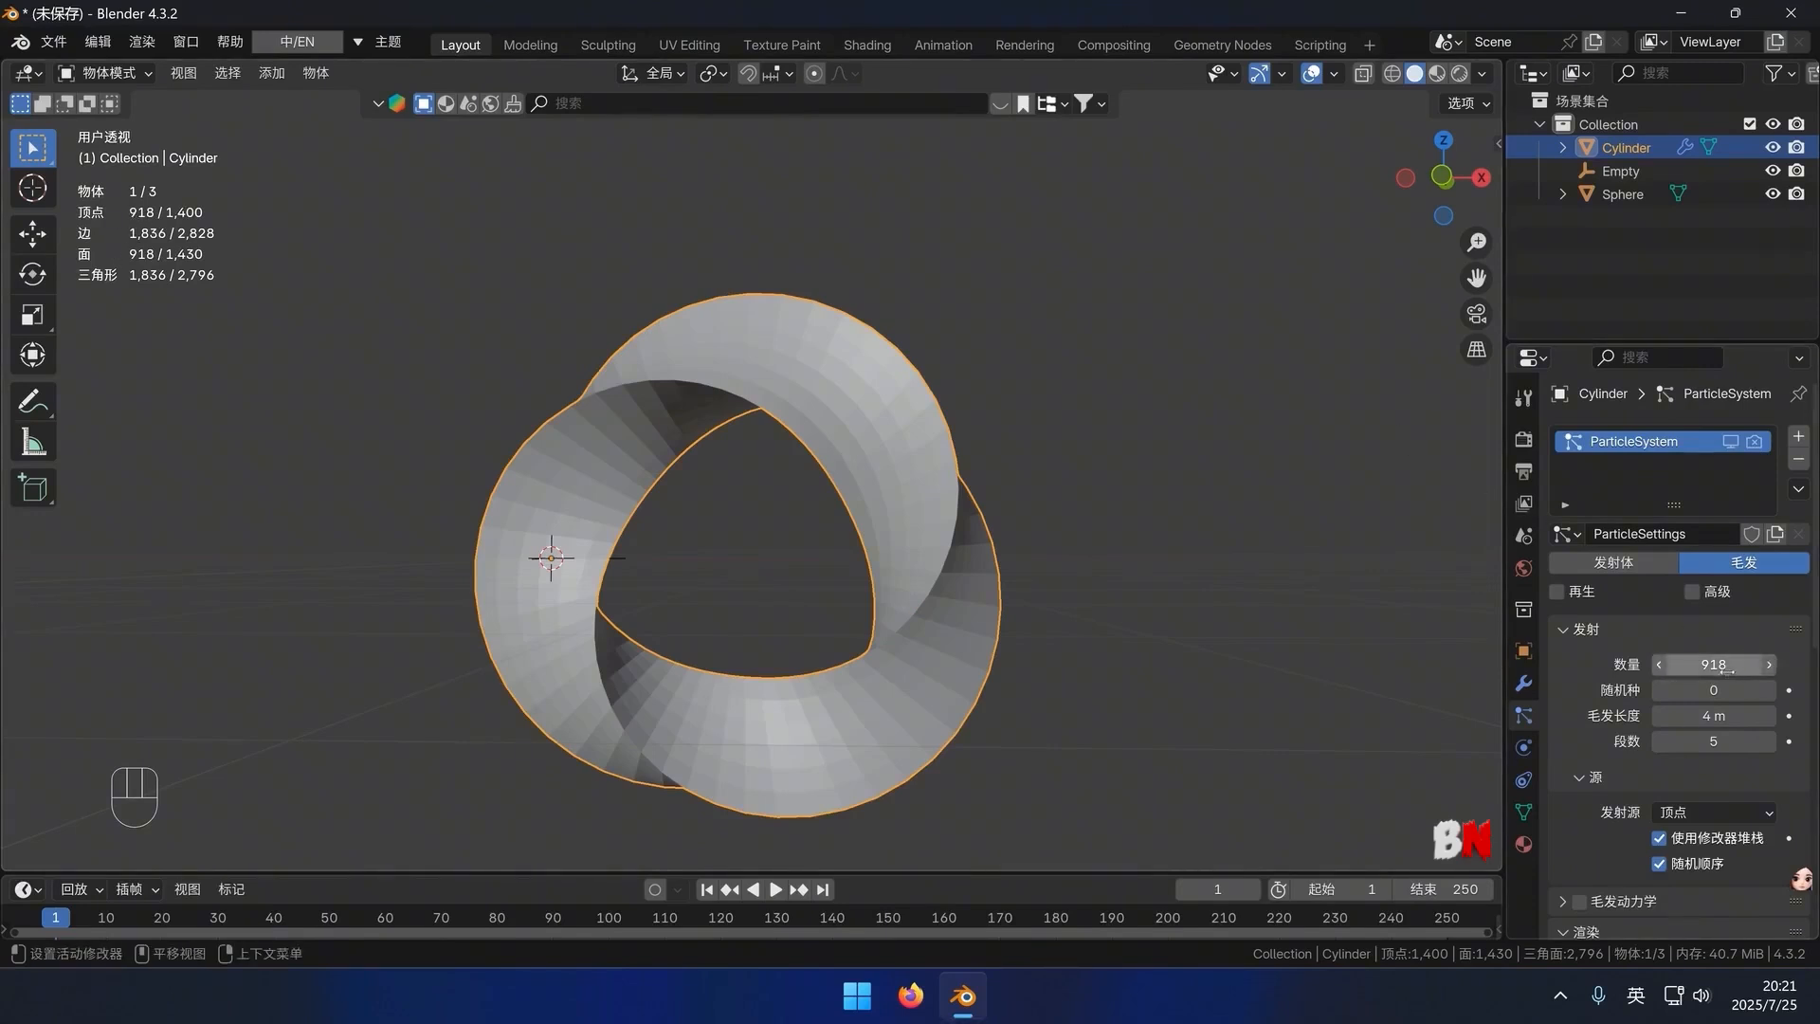
{"action": "left_click", "coordinate": [1731, 442]}
Turn off random order for the particle emission and inspect the deselected ring of spheres from other angles
{"action": "scroll", "coordinate": [1704, 753], "scroll_direction": "down", "scroll_amount": 3}
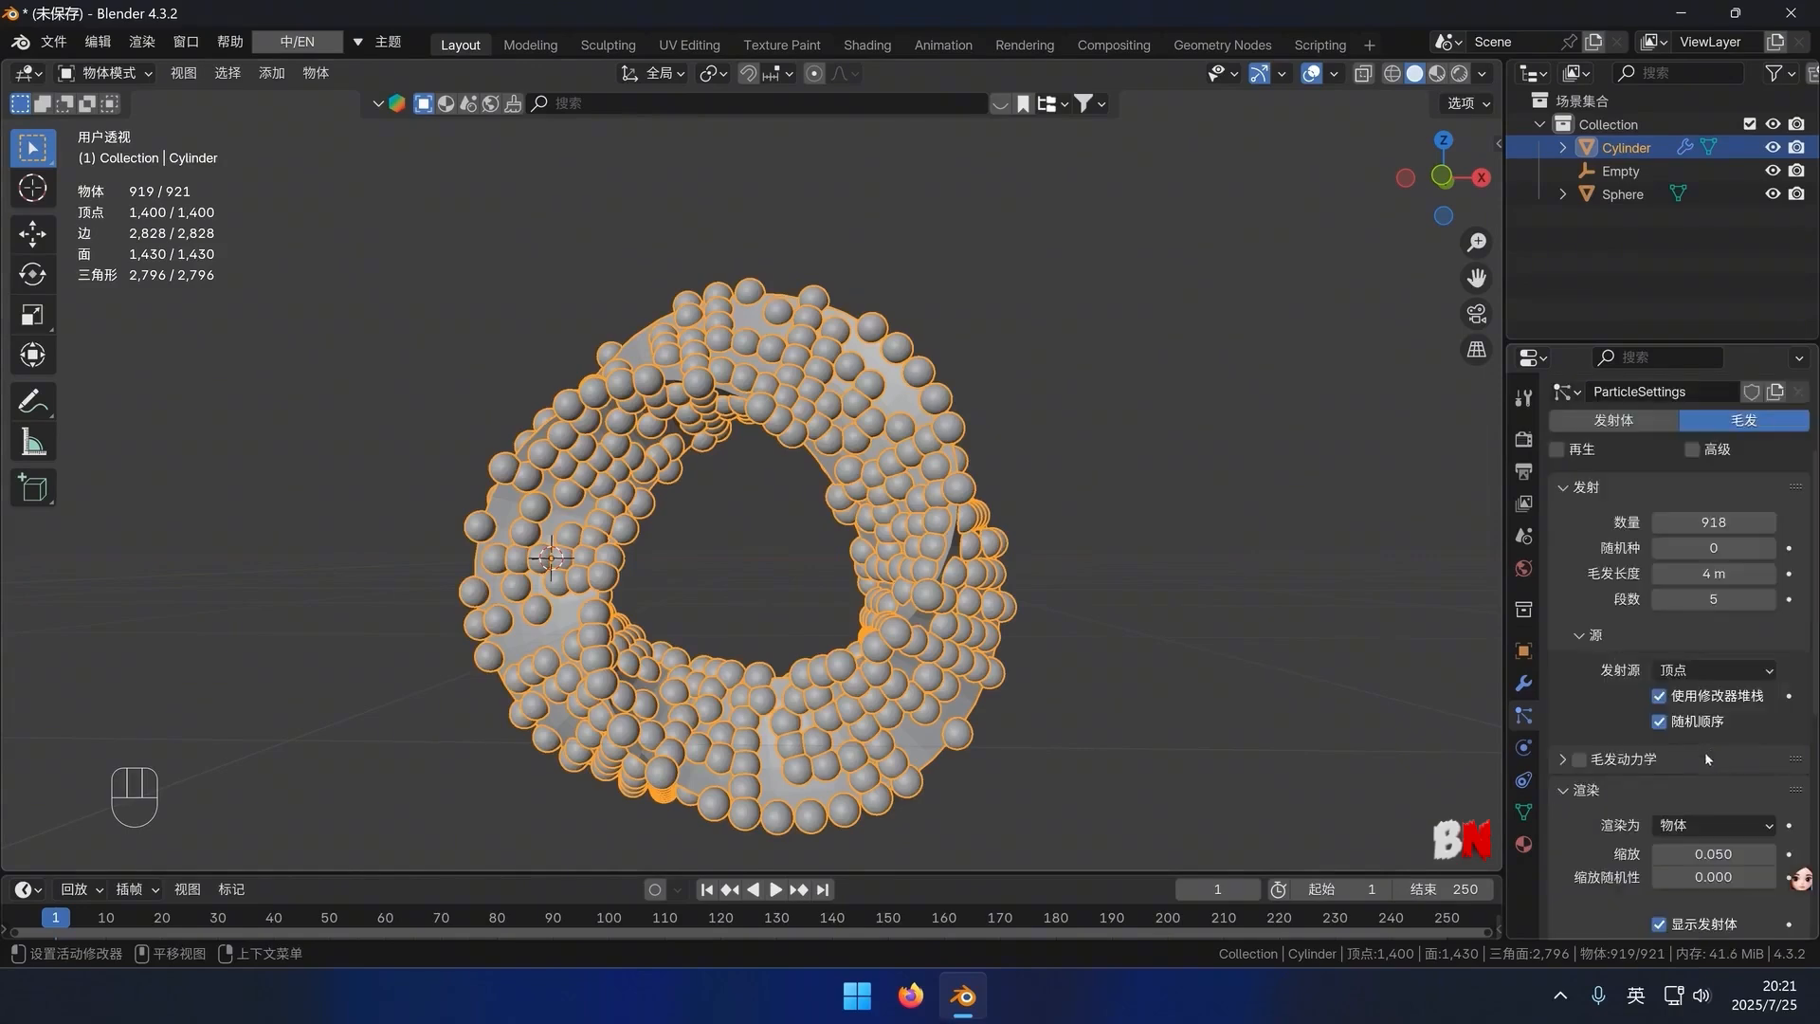
{"action": "left_click", "coordinate": [1659, 722]}
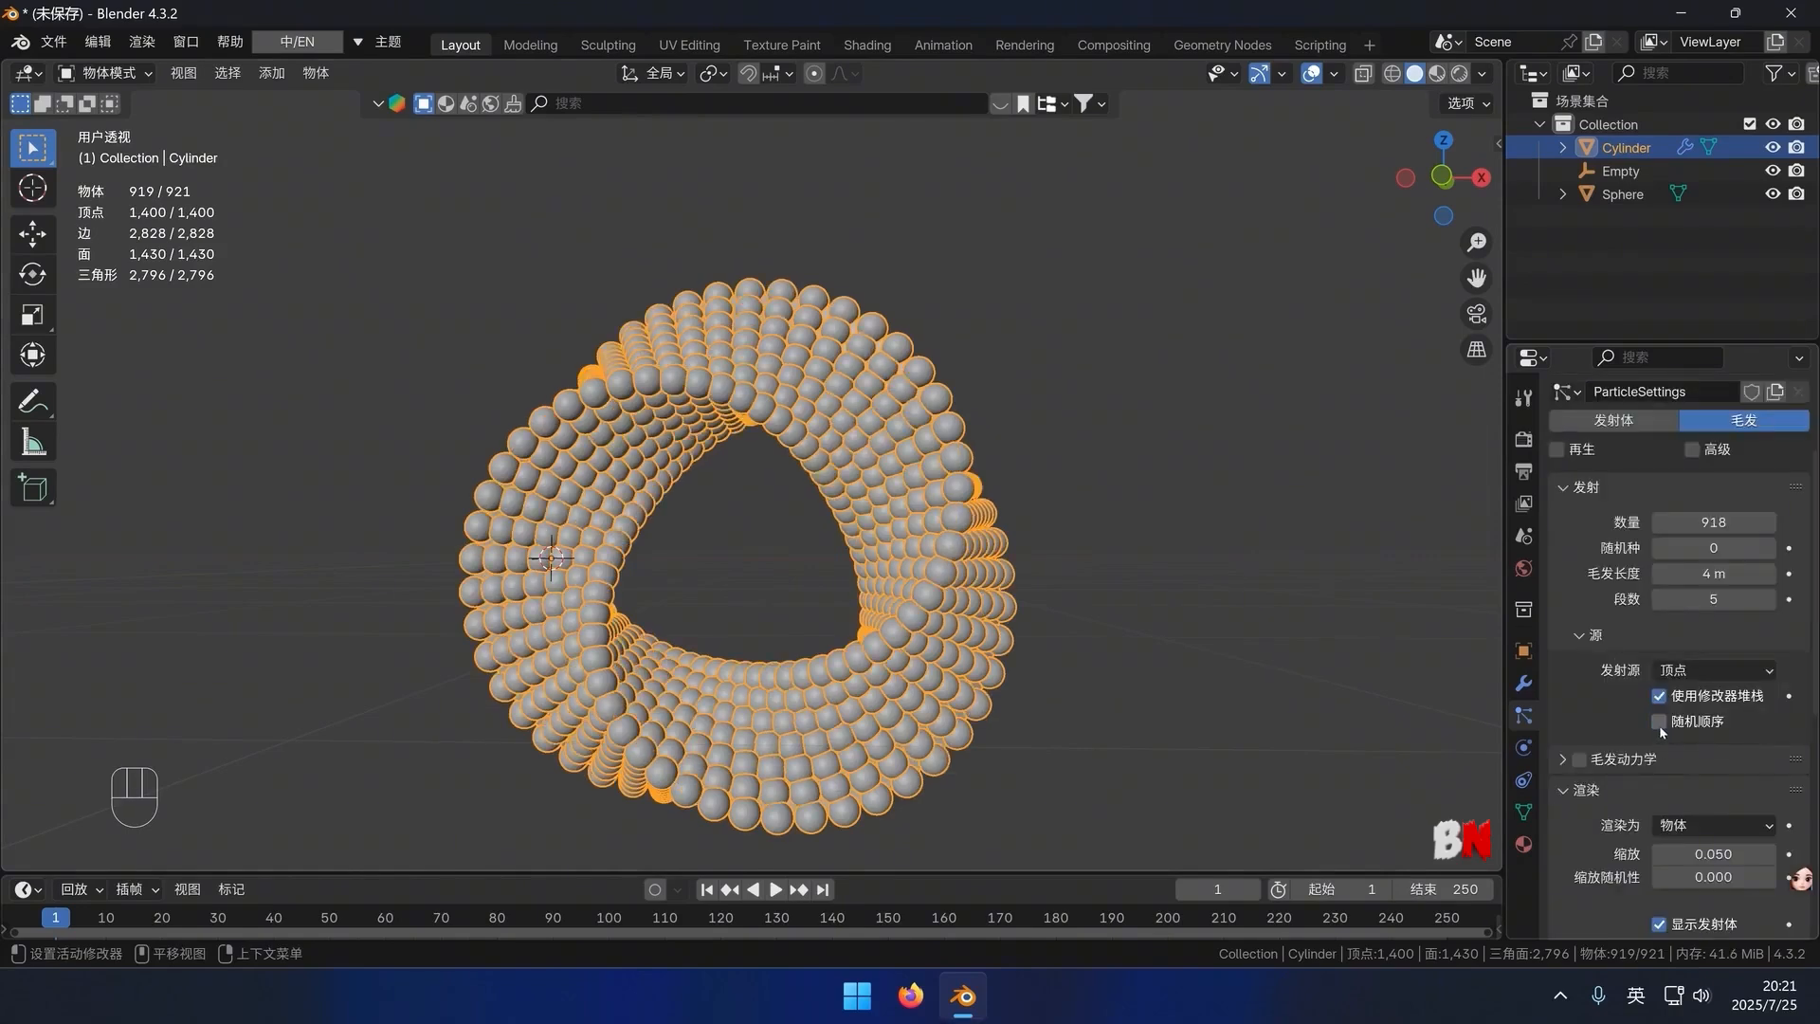
{"action": "middle_click_drag", "start_coordinate": [1077, 650], "coordinate": [678, 607]}
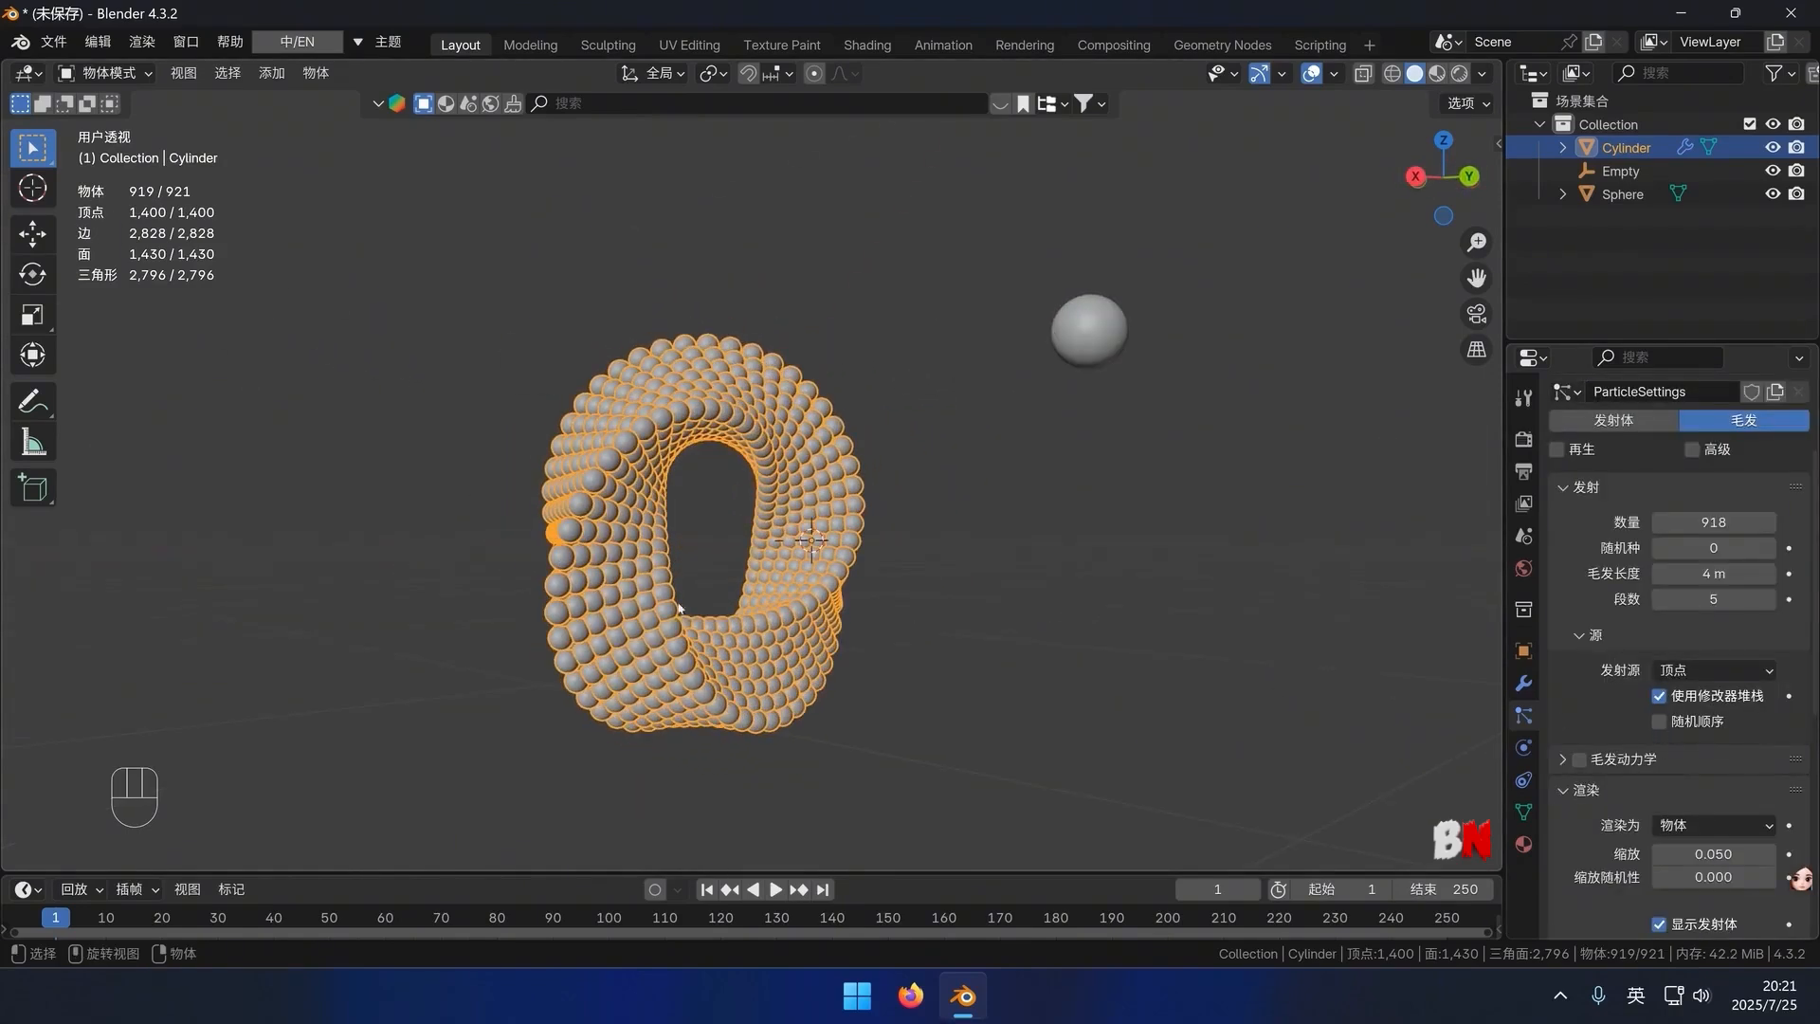
{"action": "left_click", "coordinate": [1068, 563]}
{"action": "middle_click_drag", "start_coordinate": [1067, 563], "coordinate": [912, 510]}
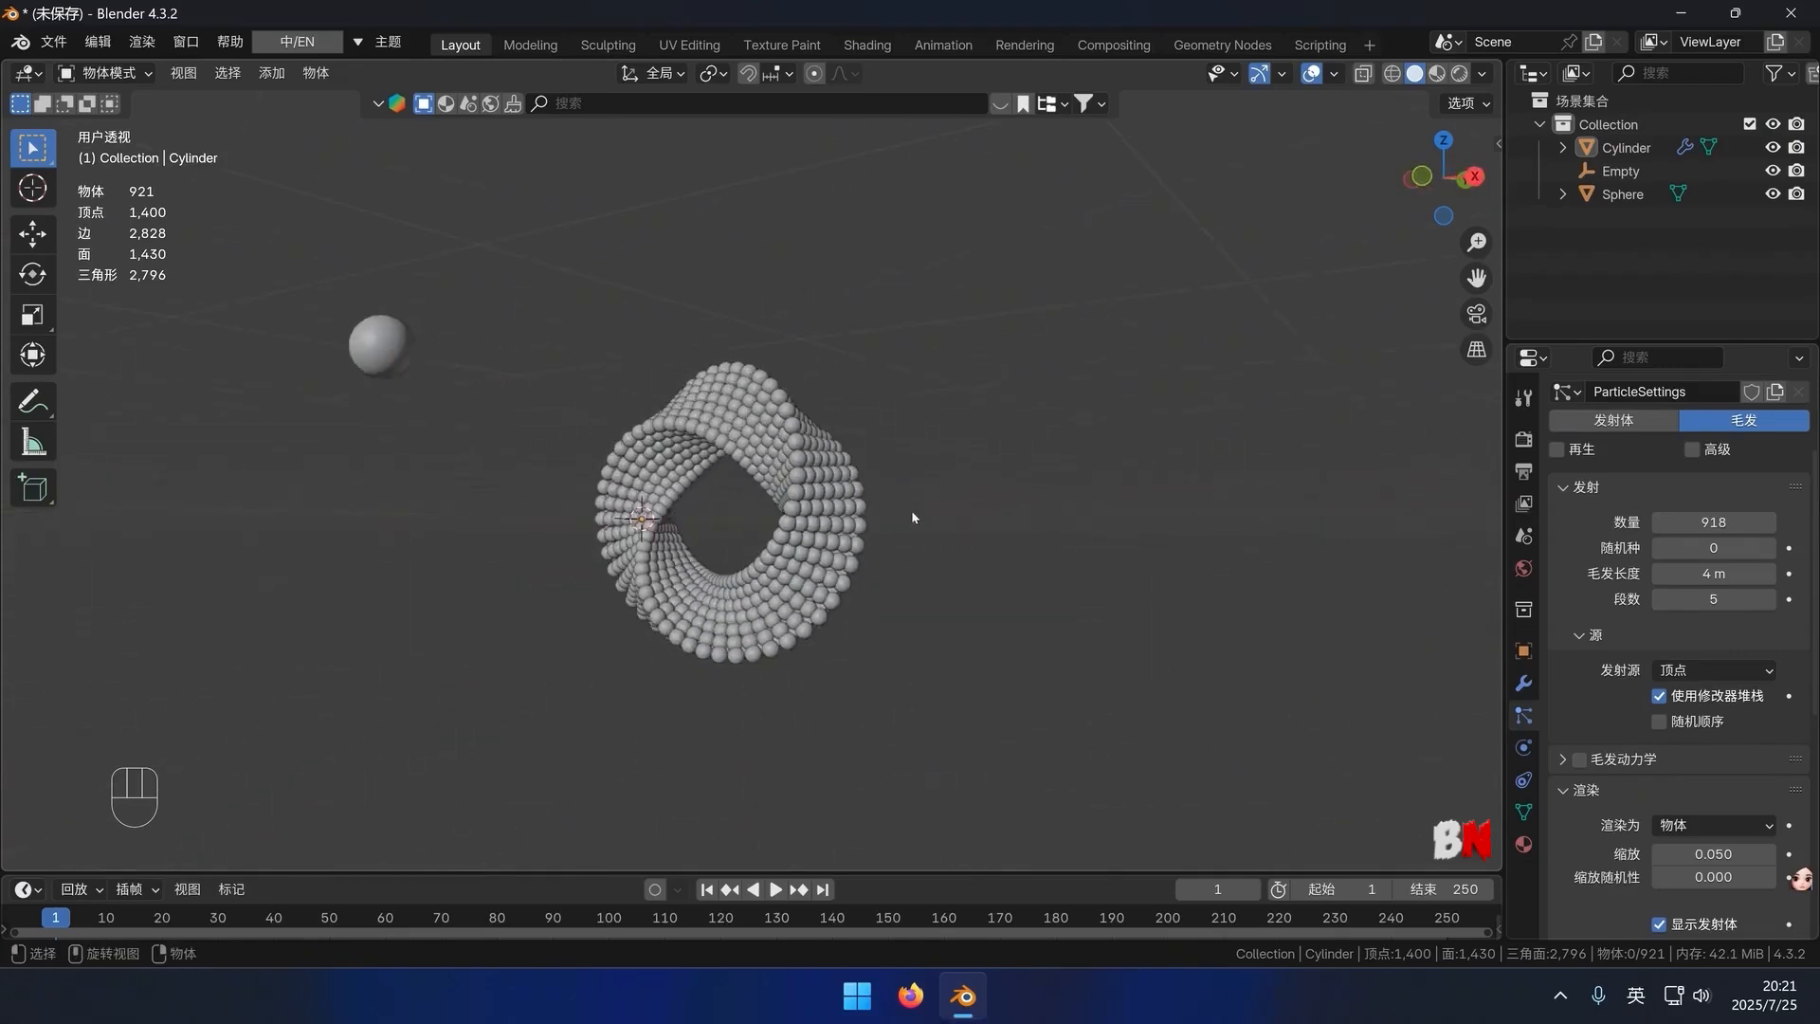
Switch to the front view, select the ring, and show its object transform properties
{"action": "key", "text": "KP_1"}
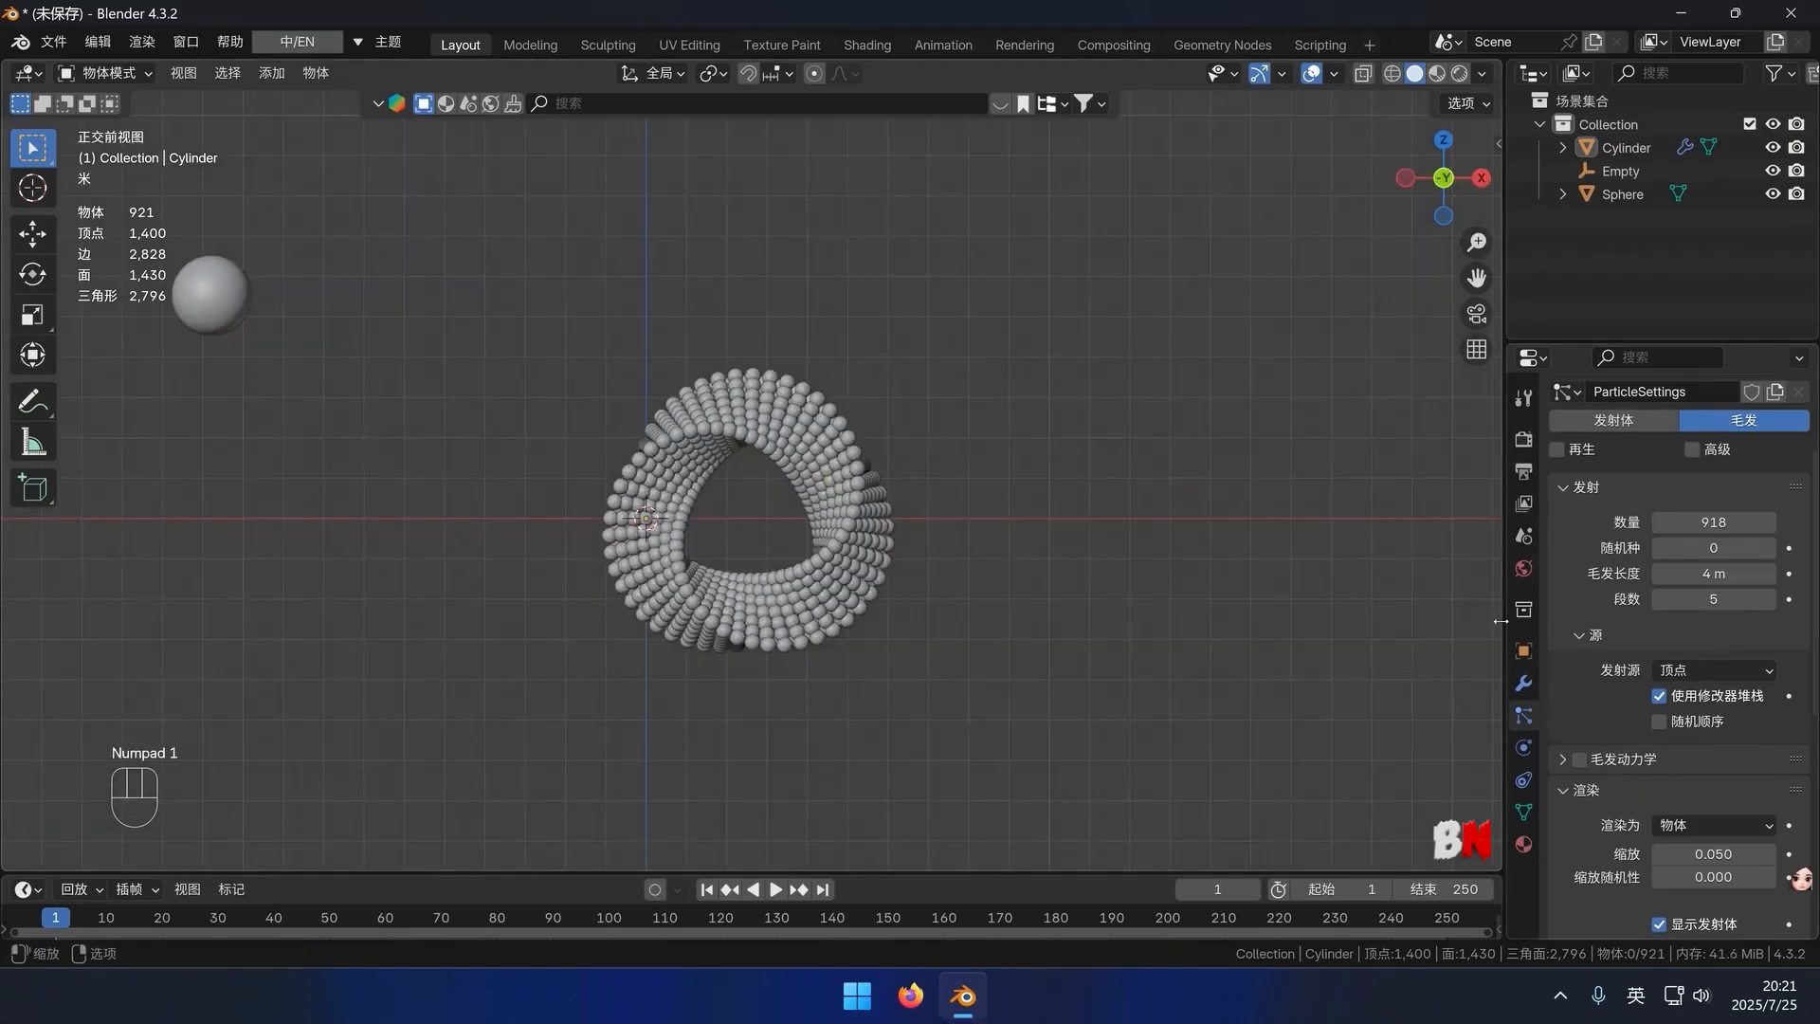
{"action": "scroll", "coordinate": [1450, 474], "scroll_direction": "up", "scroll_amount": 2}
{"action": "left_click", "coordinate": [1522, 651]}
{"action": "scroll", "coordinate": [1592, 675], "scroll_direction": "down", "scroll_amount": 3}
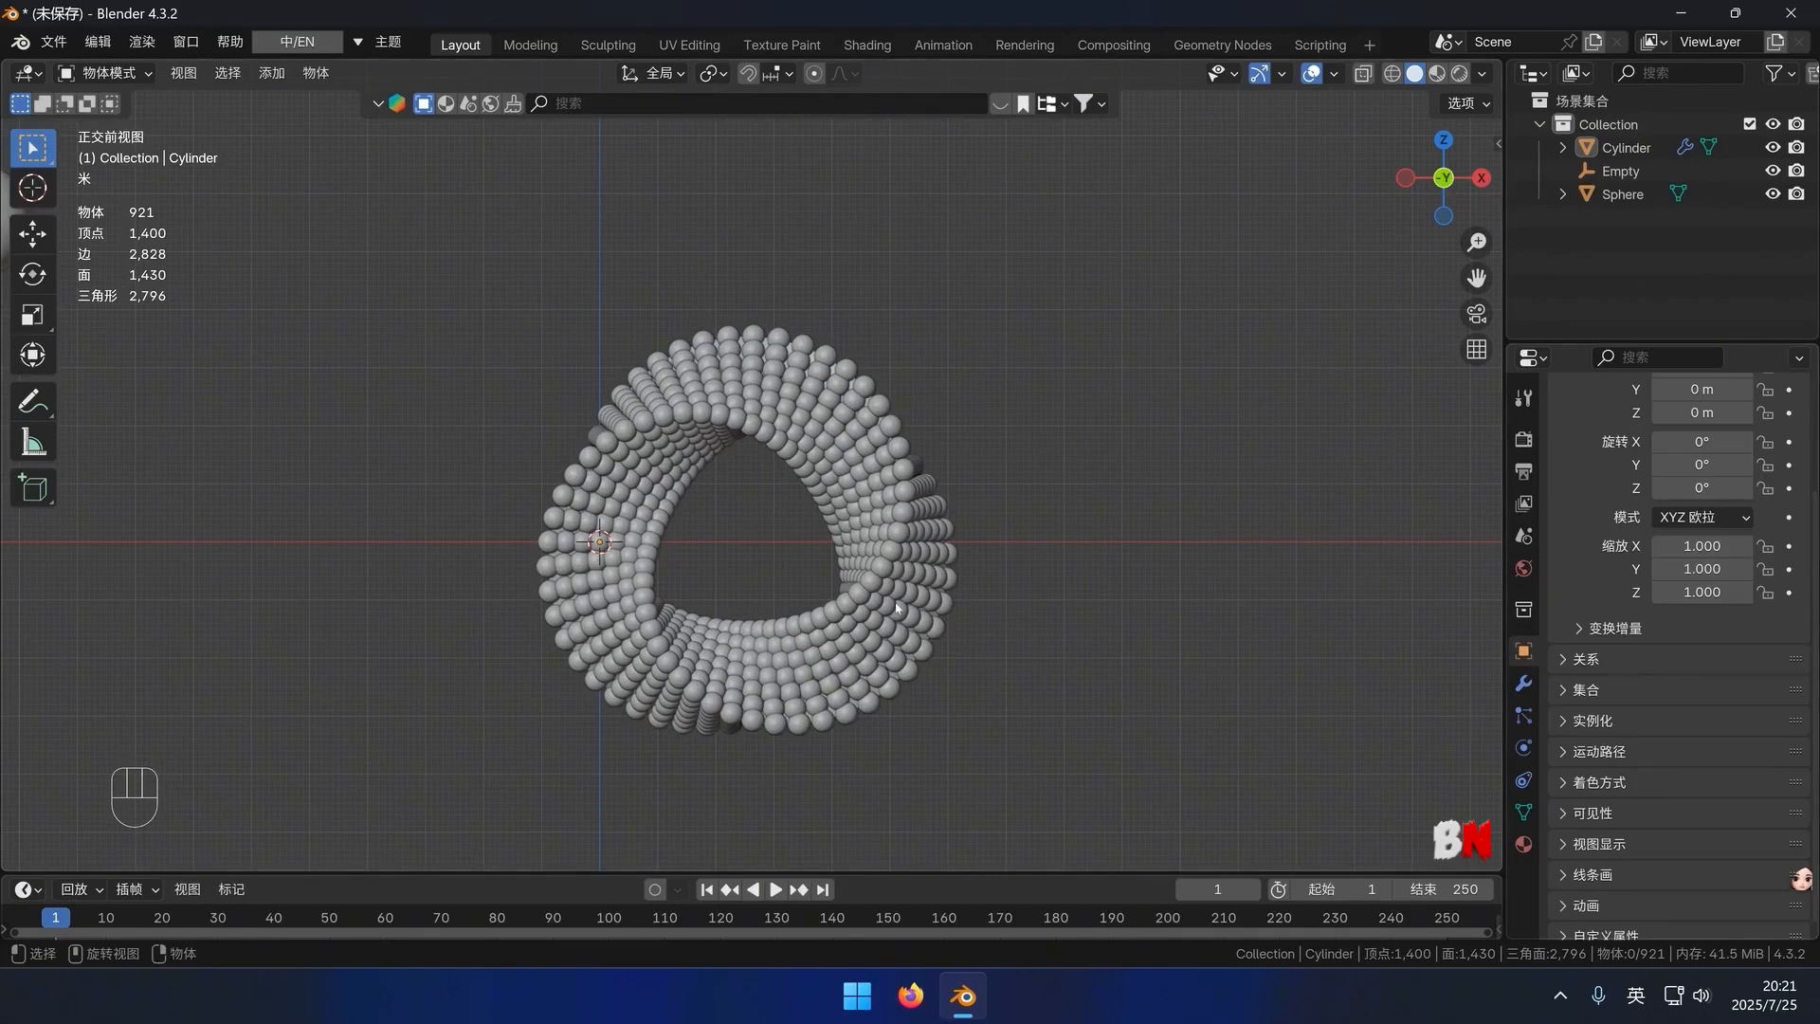
{"action": "scroll", "coordinate": [853, 484], "scroll_direction": "down", "scroll_amount": 2}
{"action": "left_click", "coordinate": [853, 483]}
{"action": "scroll", "coordinate": [1625, 595], "scroll_direction": "up", "scroll_amount": 1}
{"action": "scroll", "coordinate": [1626, 595], "scroll_direction": "up", "scroll_amount": 2}
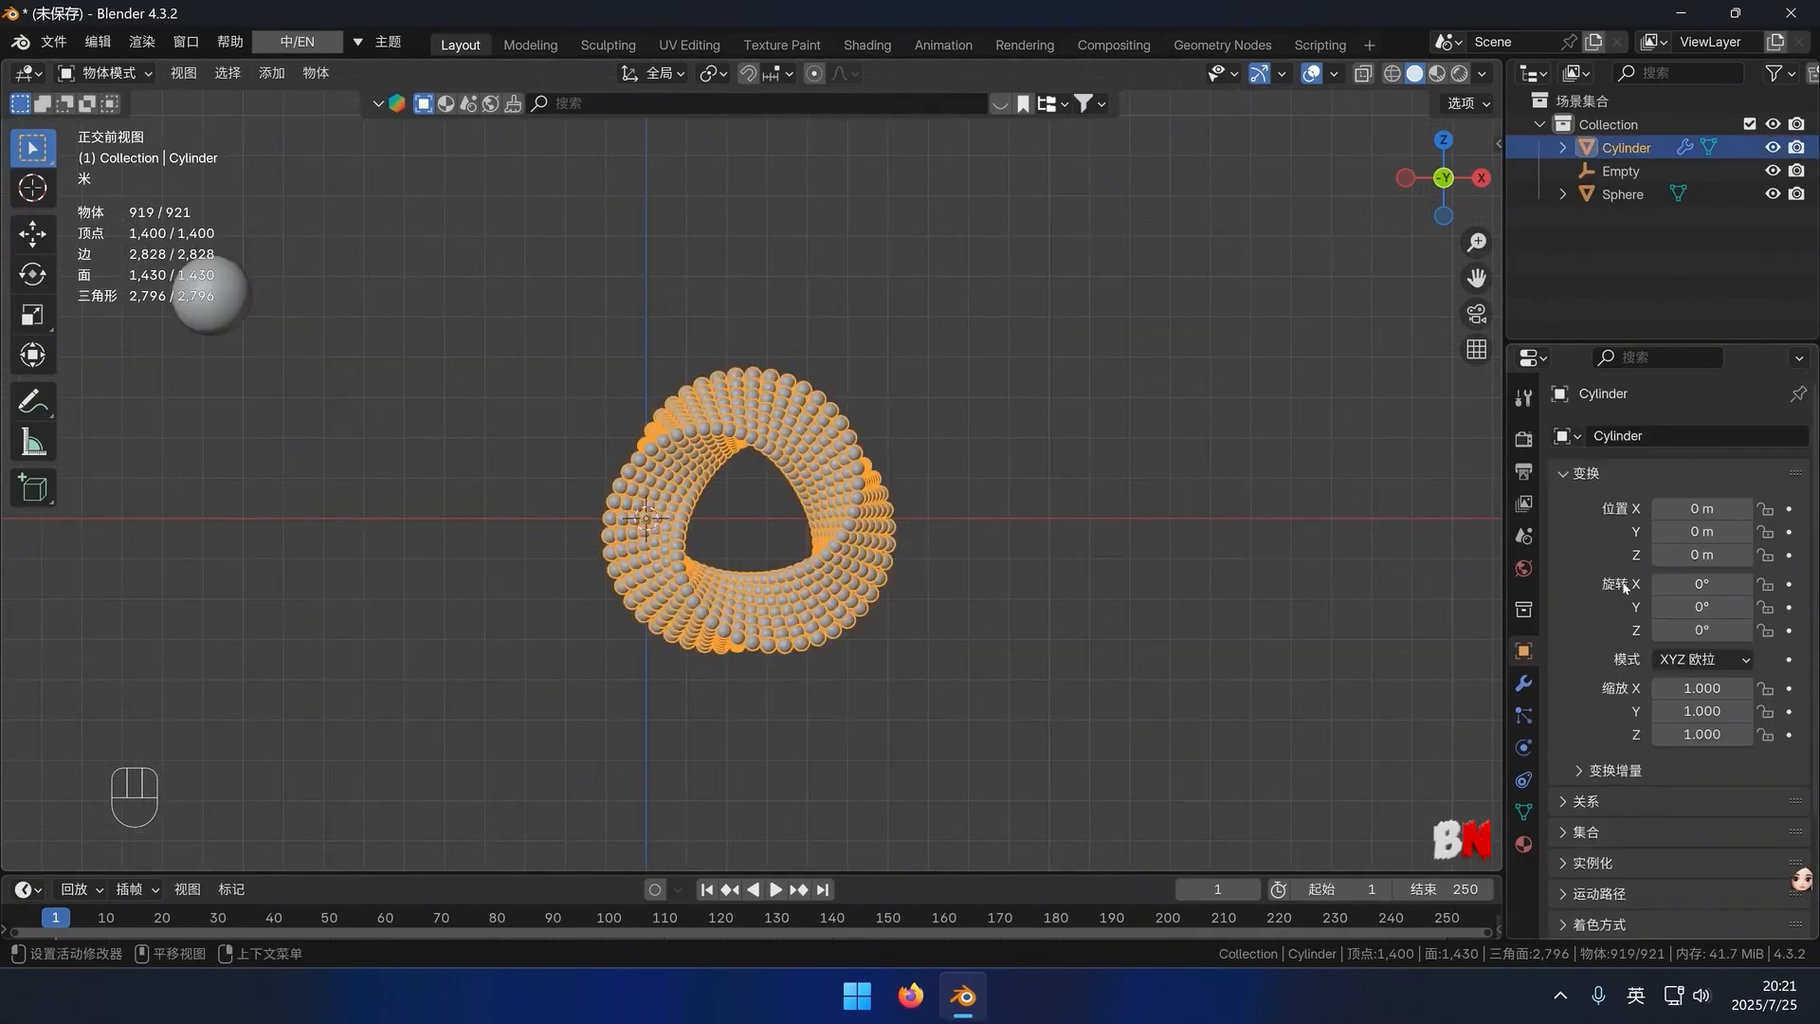
{"action": "scroll", "coordinate": [1566, 697], "scroll_direction": "down", "scroll_amount": 1}
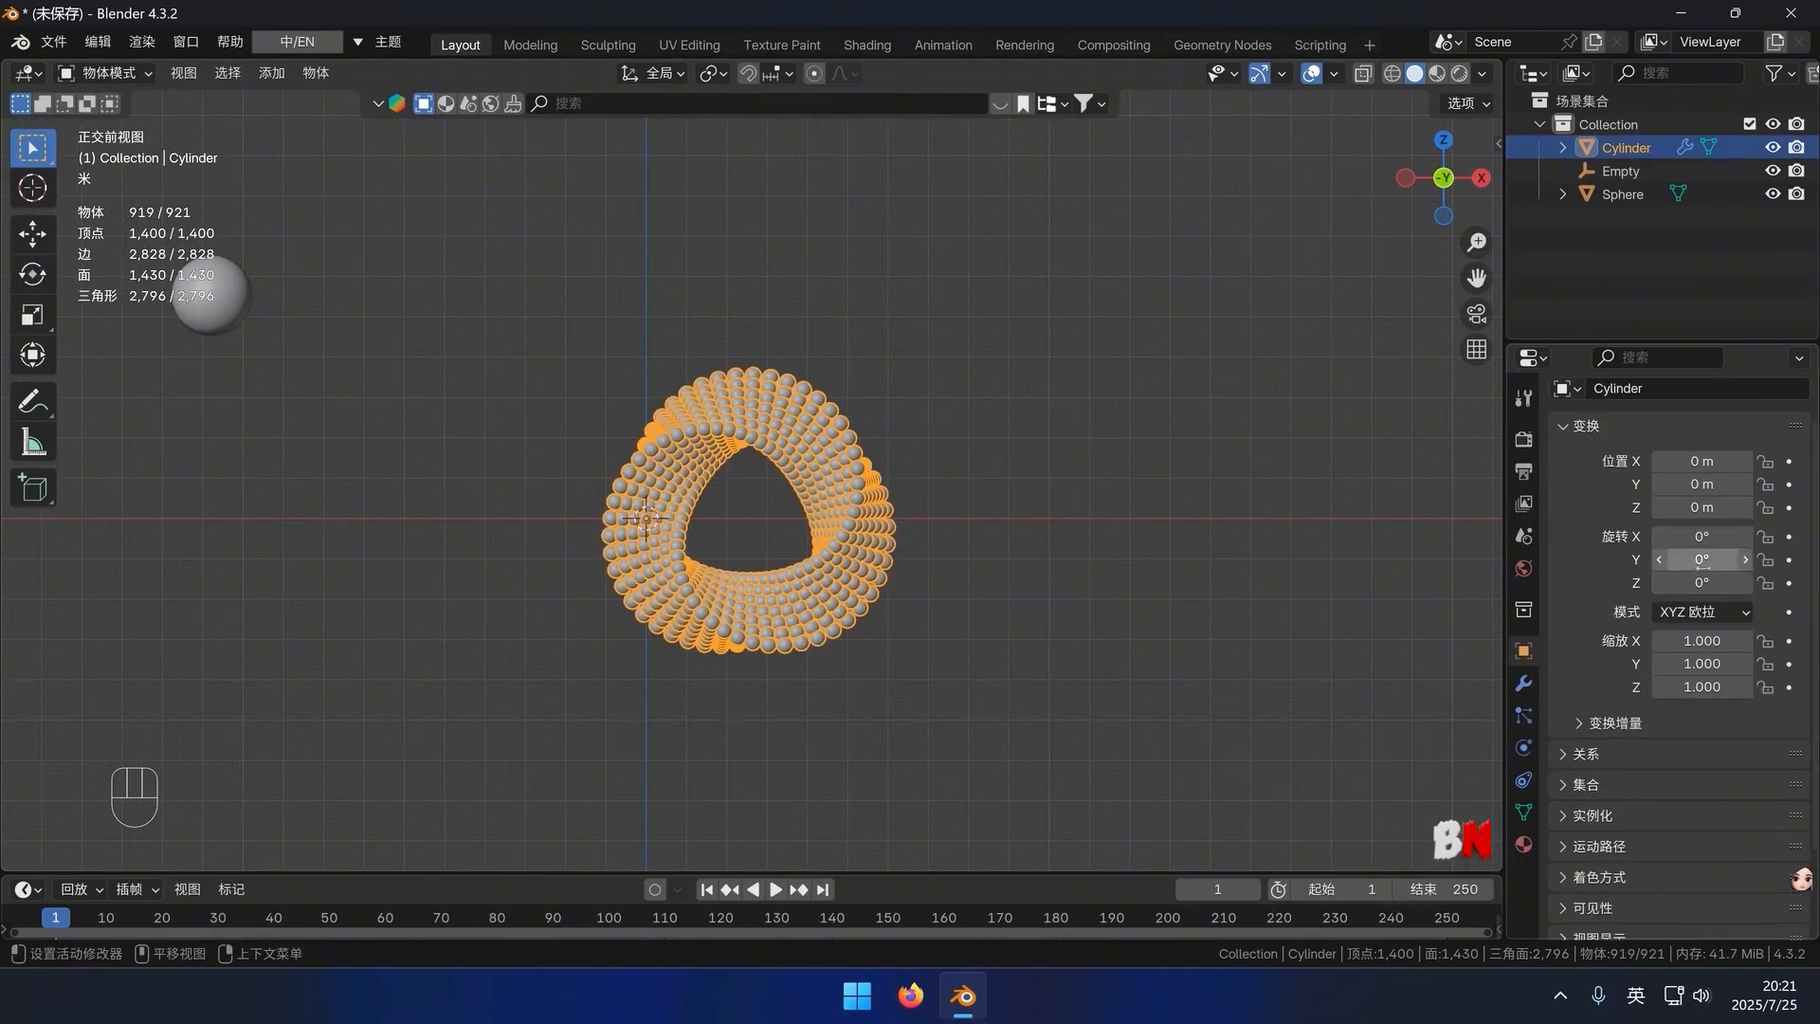
Try changing the ring's rotation values, and undo the changes
{"action": "left_click_drag", "start_coordinate": [1701, 536], "coordinate": [1725, 583]}
{"action": "key", "text": "ctrl+z"}
{"action": "key", "text": "ctrl+z"}
{"action": "key", "text": "ctrl+z"}
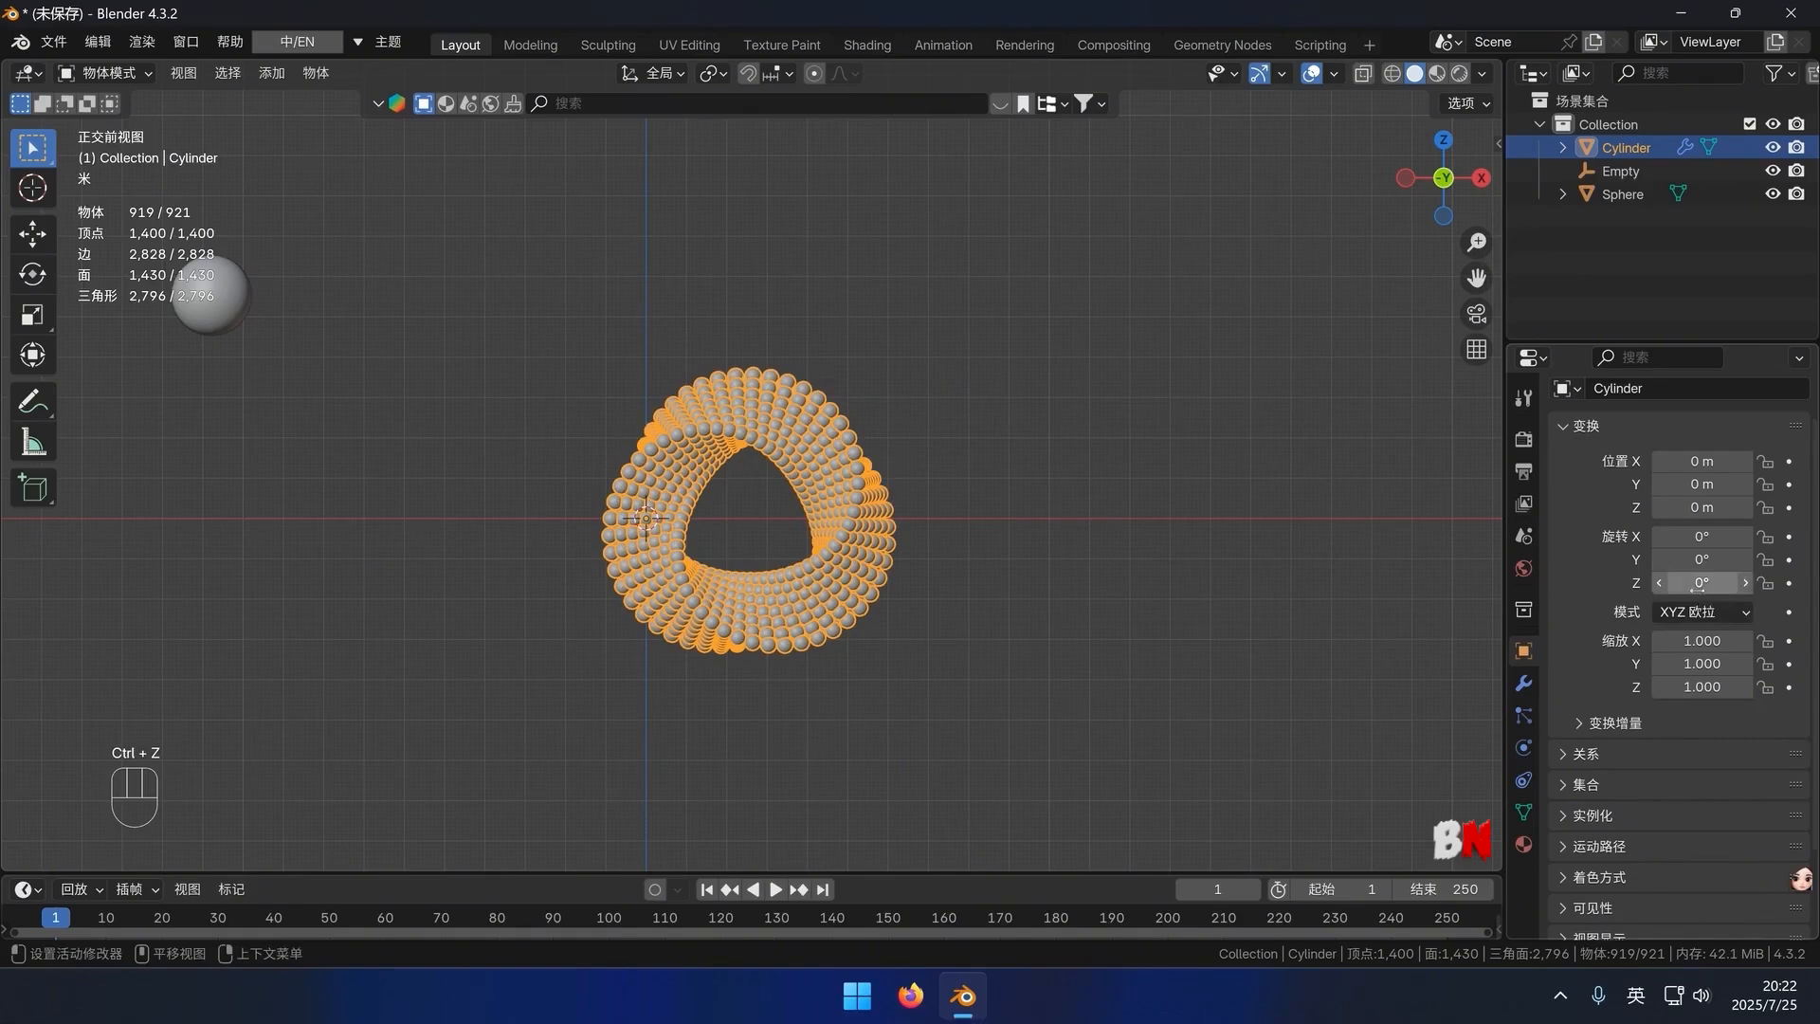
Drive the ring's Z rotation with the expression #frame/30, enlarge the timeline, and play the animation to preview the spin
{"action": "left_click", "coordinate": [1702, 583]}
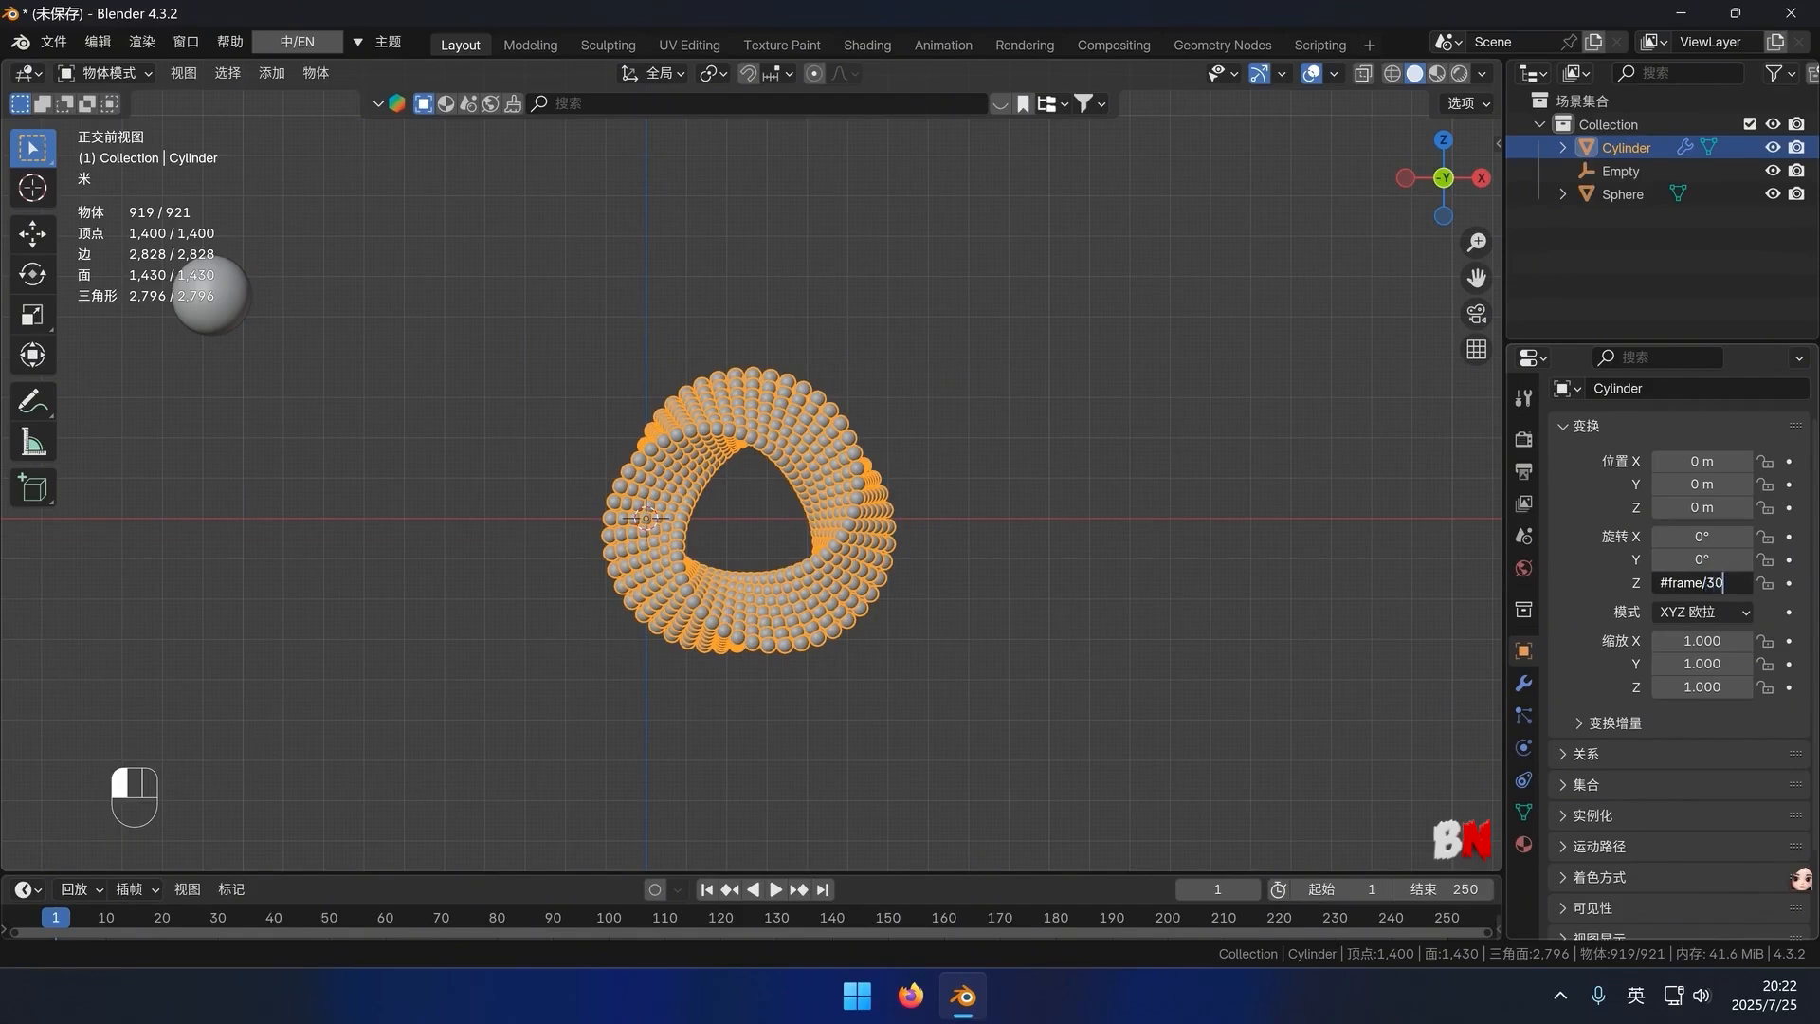
{"action": "type", "text": "#frame/30"}
{"action": "key", "text": "Return"}
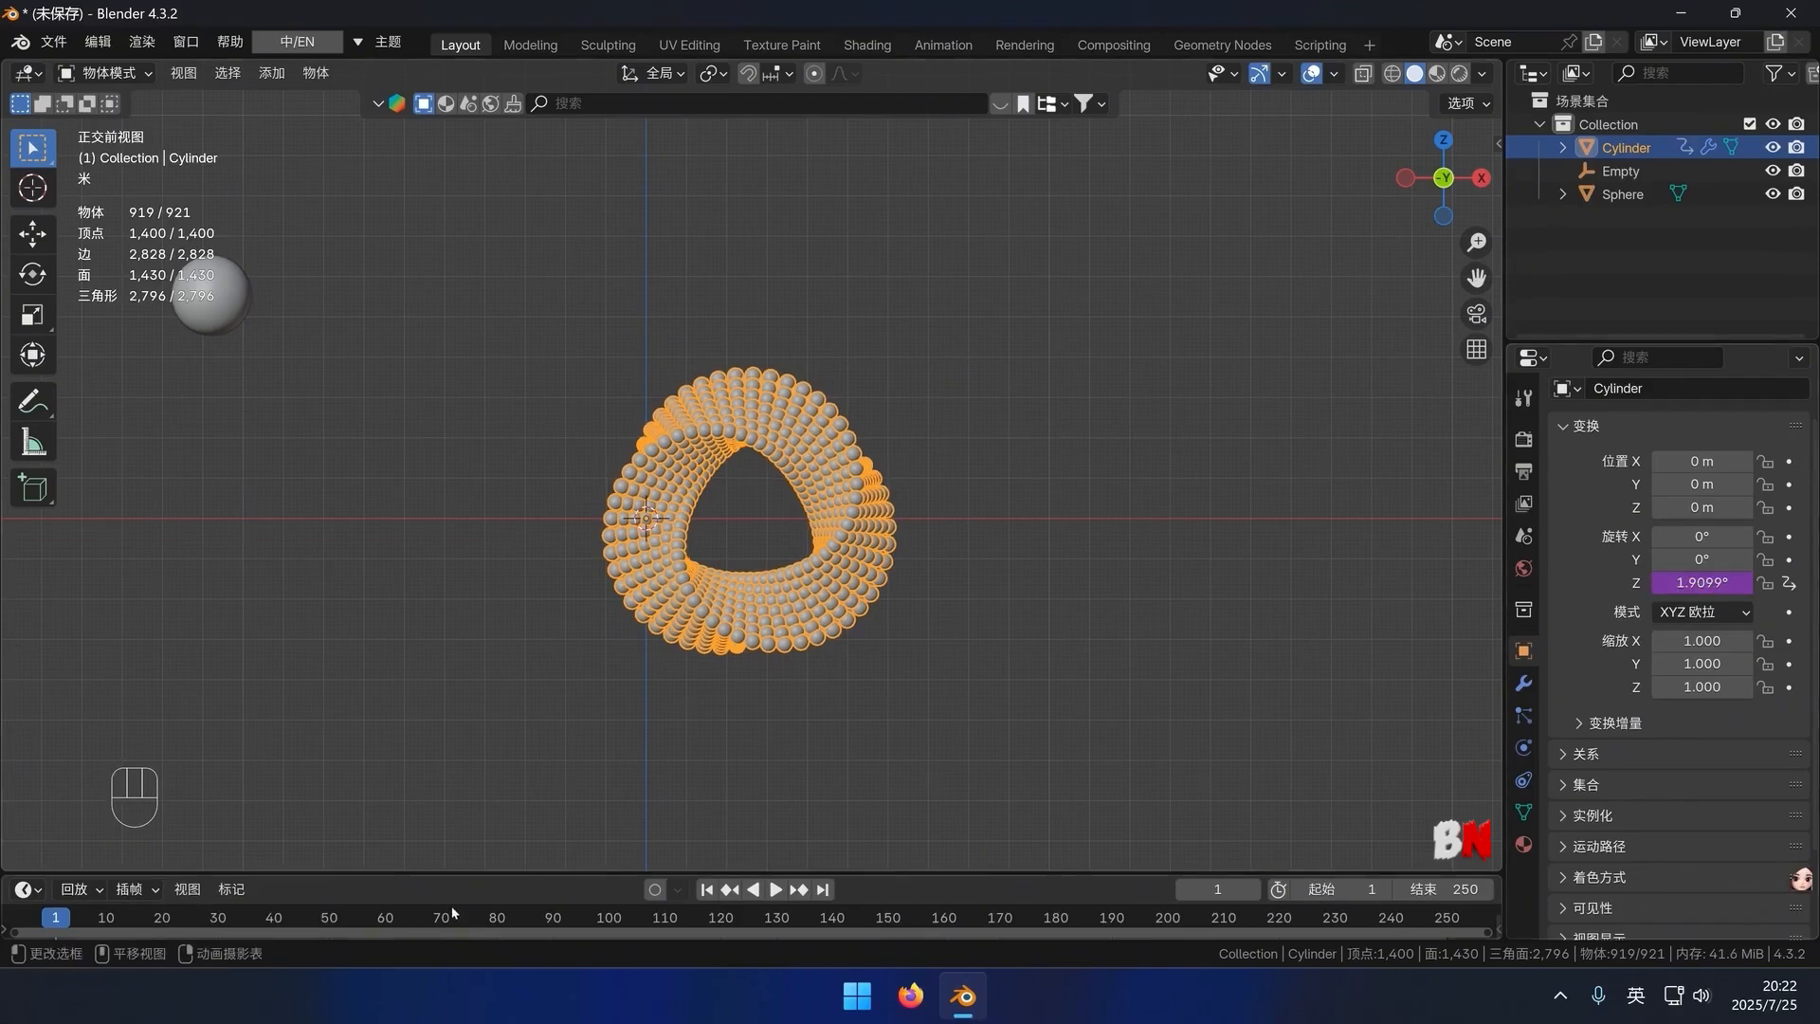
{"action": "left_click_drag", "start_coordinate": [452, 872], "coordinate": [452, 740]}
{"action": "key", "text": "space"}
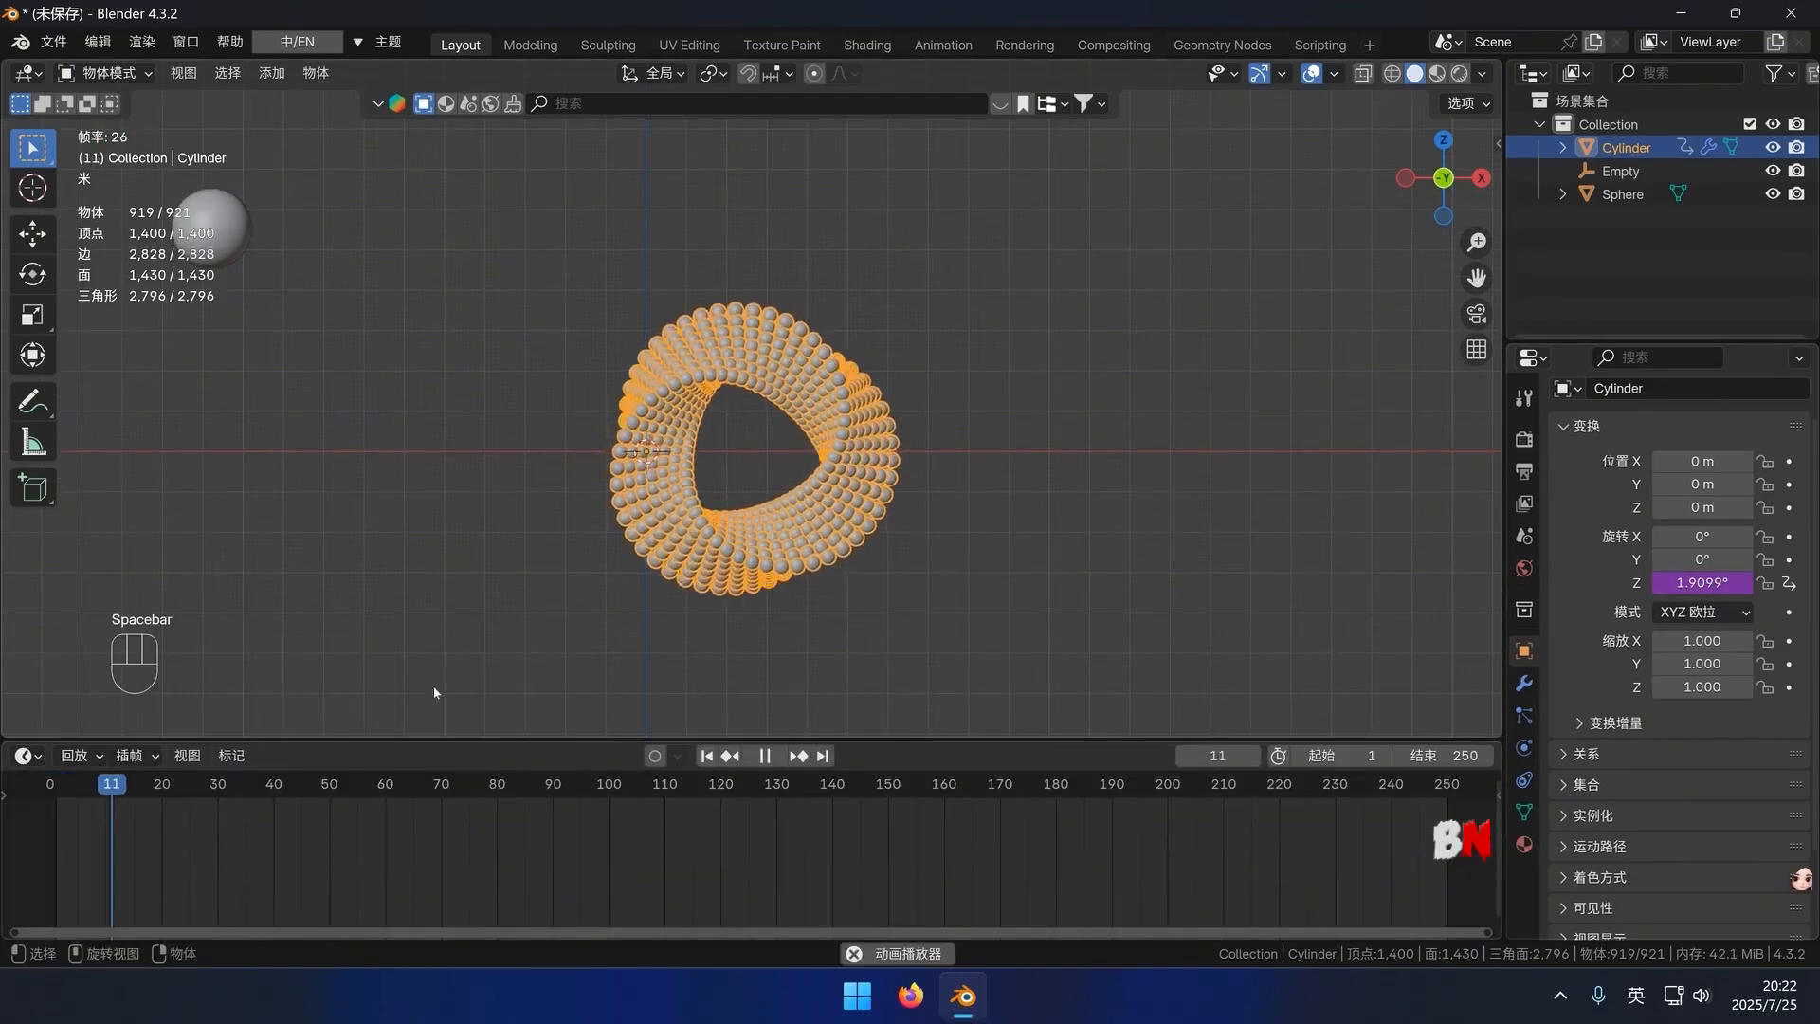
{"action": "key", "text": "space"}
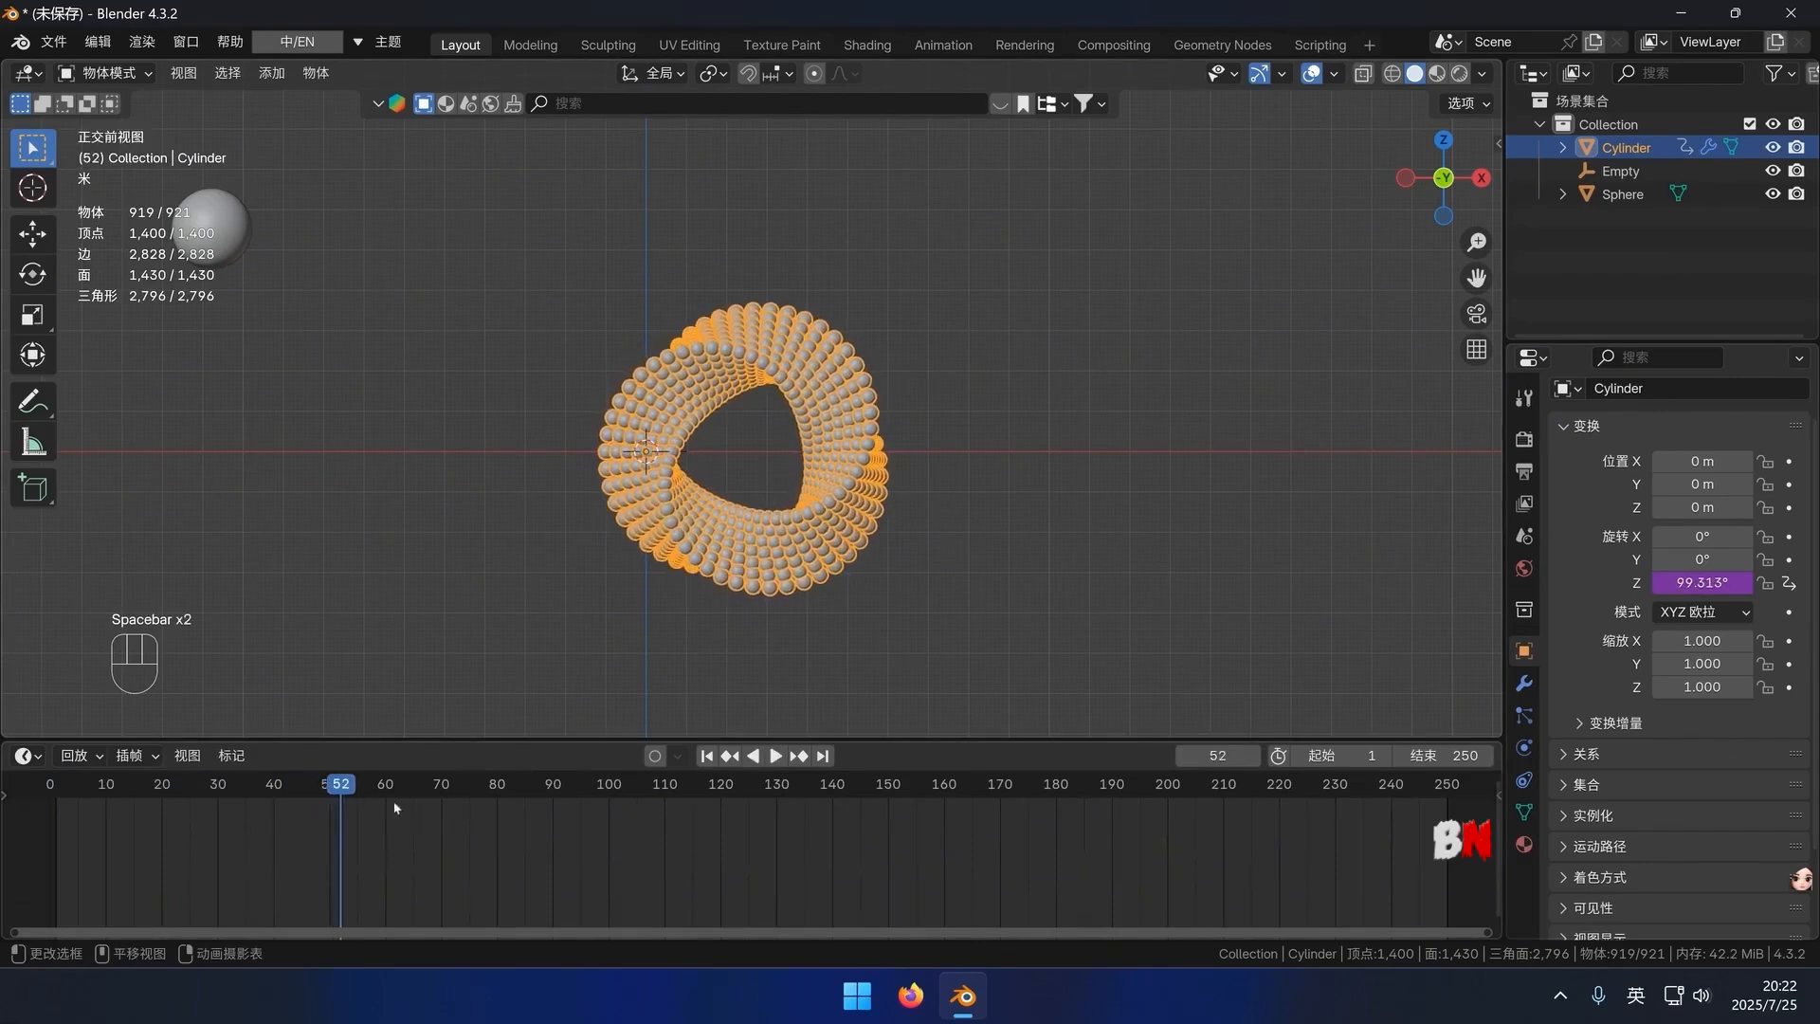
Scrub to frame 60, set the animation's end frame to 60, and play it to check the loop
{"action": "left_click_drag", "start_coordinate": [362, 788], "coordinate": [385, 785]}
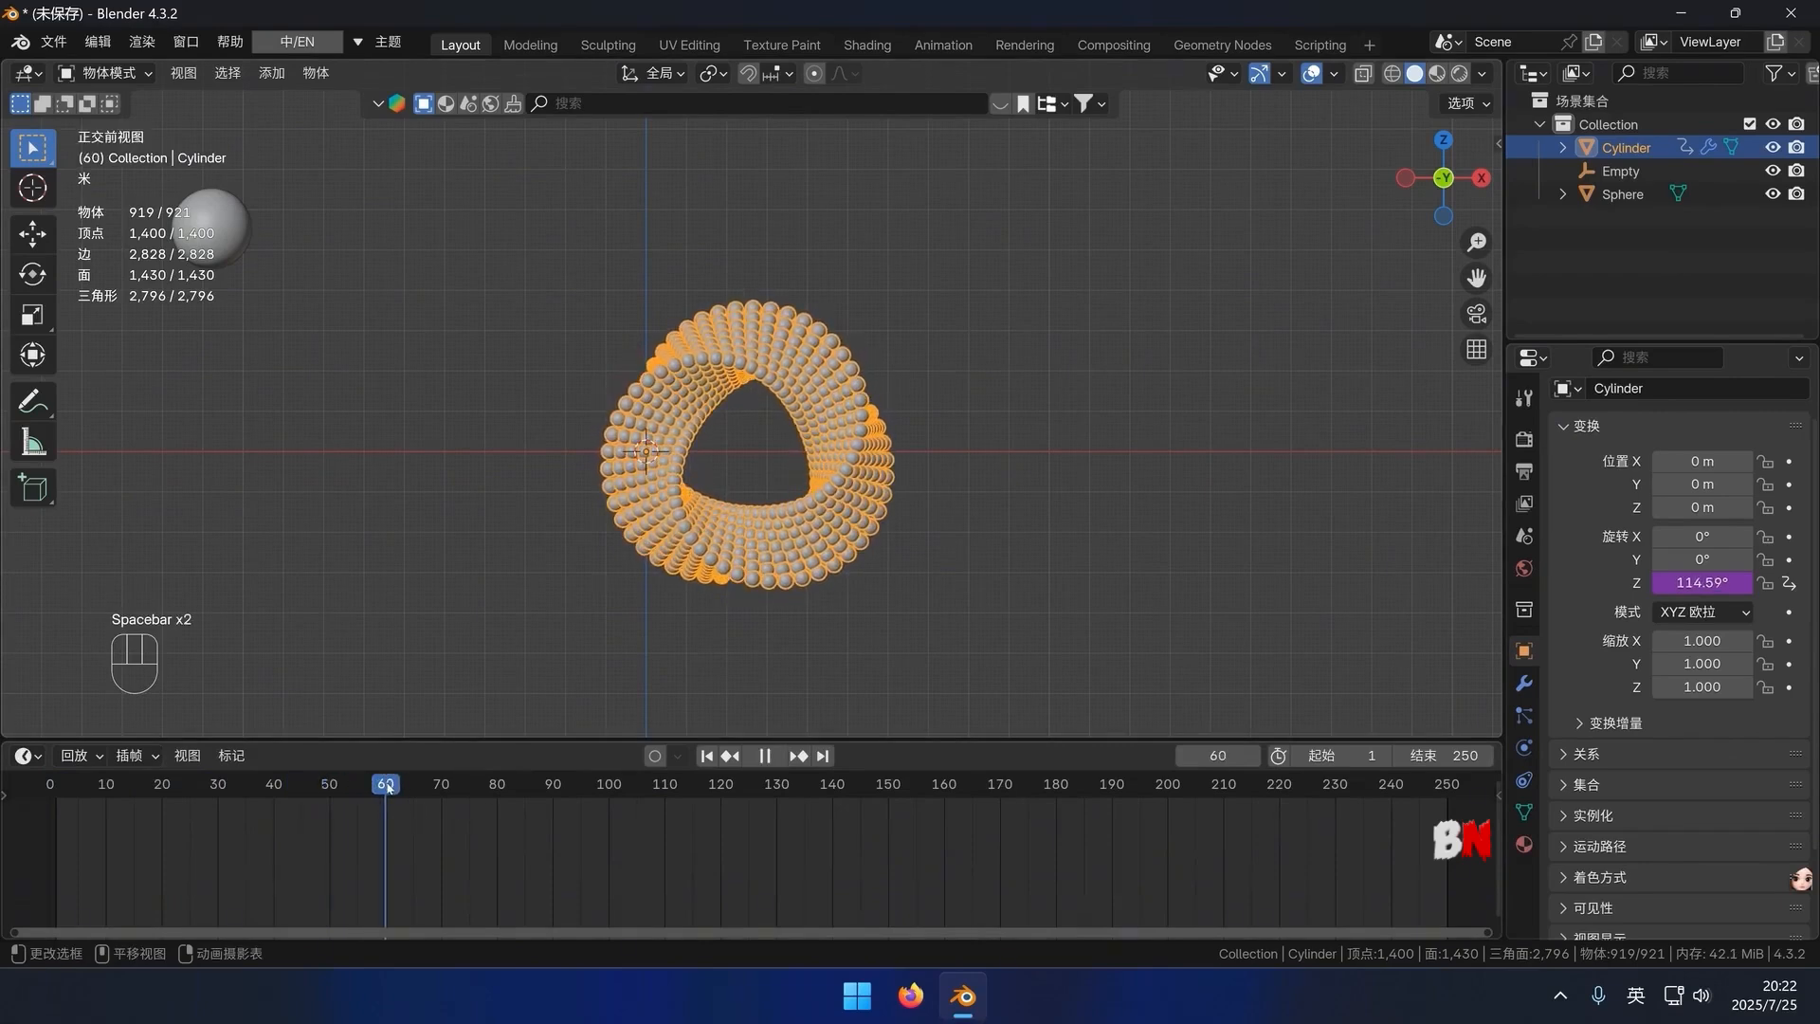
{"action": "left_click", "coordinate": [1441, 755]}
{"action": "type", "text": "60"}
{"action": "key", "text": "Return"}
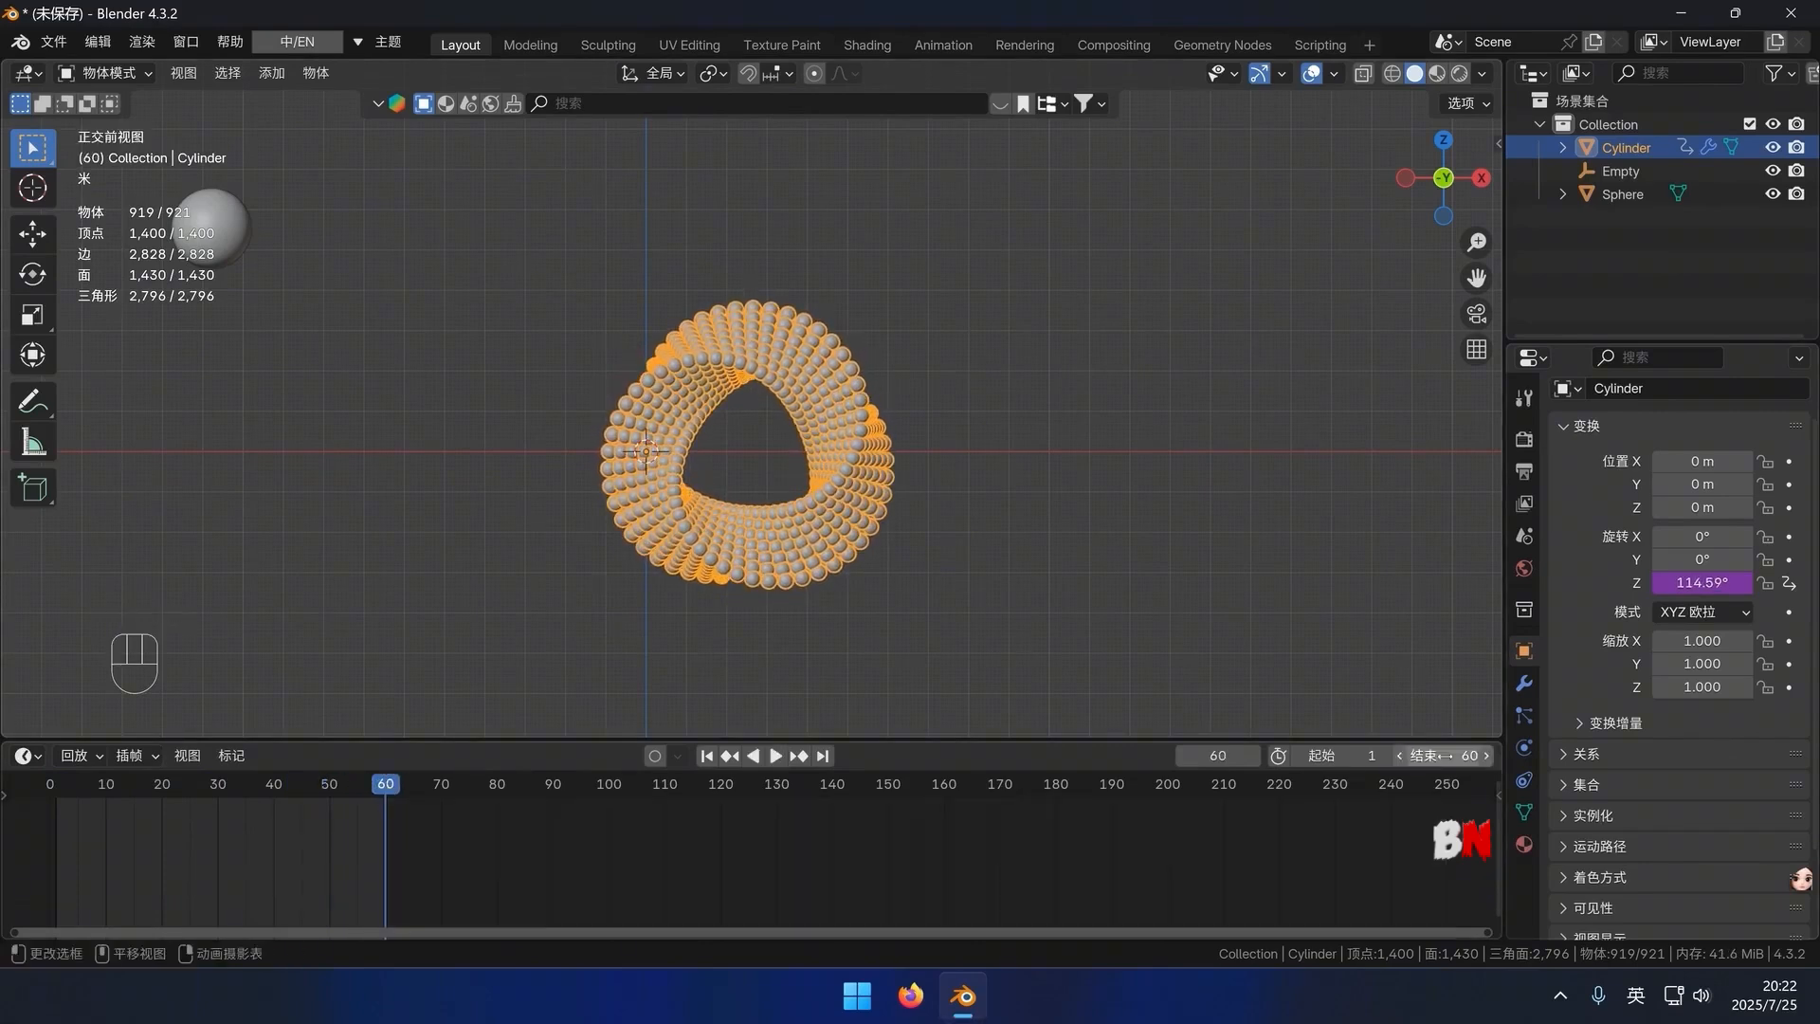
{"action": "key", "text": "space"}
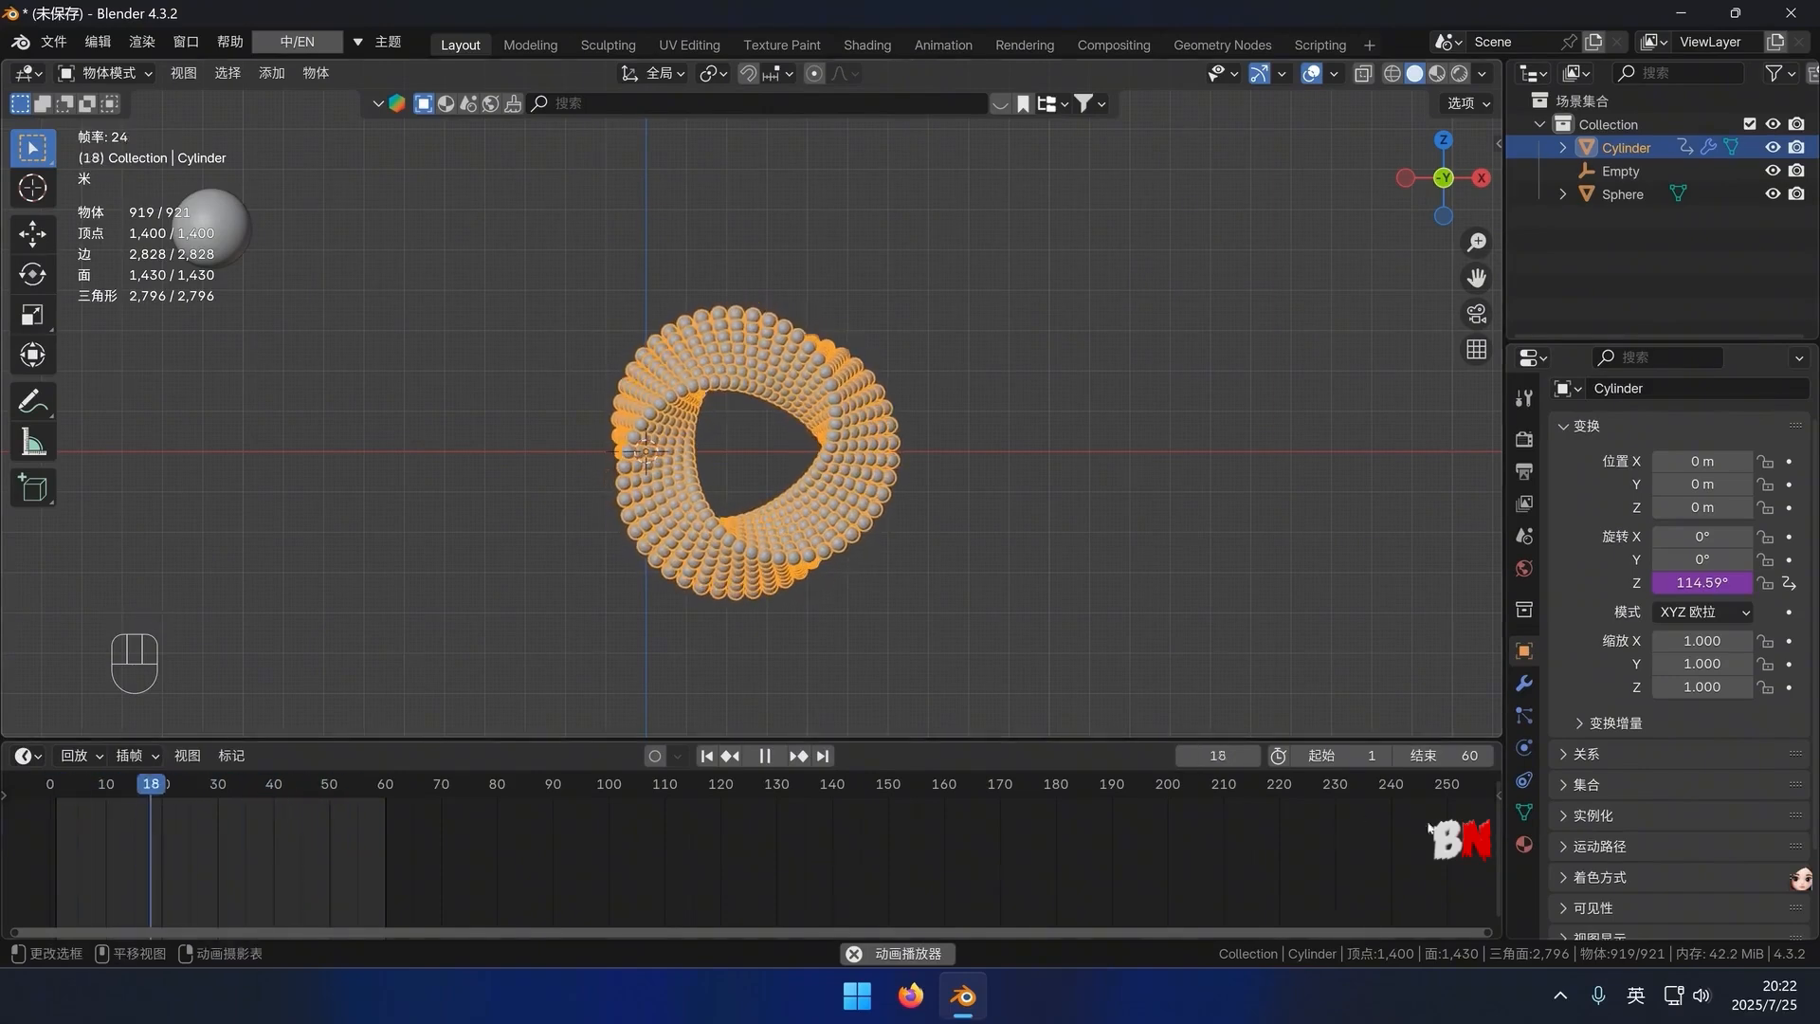
{"action": "key", "text": "space"}
Set the animation's end frame to 62 and play the loop with the ring deselected
{"action": "left_click", "coordinate": [1441, 756]}
{"action": "type", "text": "62"}
{"action": "key", "text": "Return"}
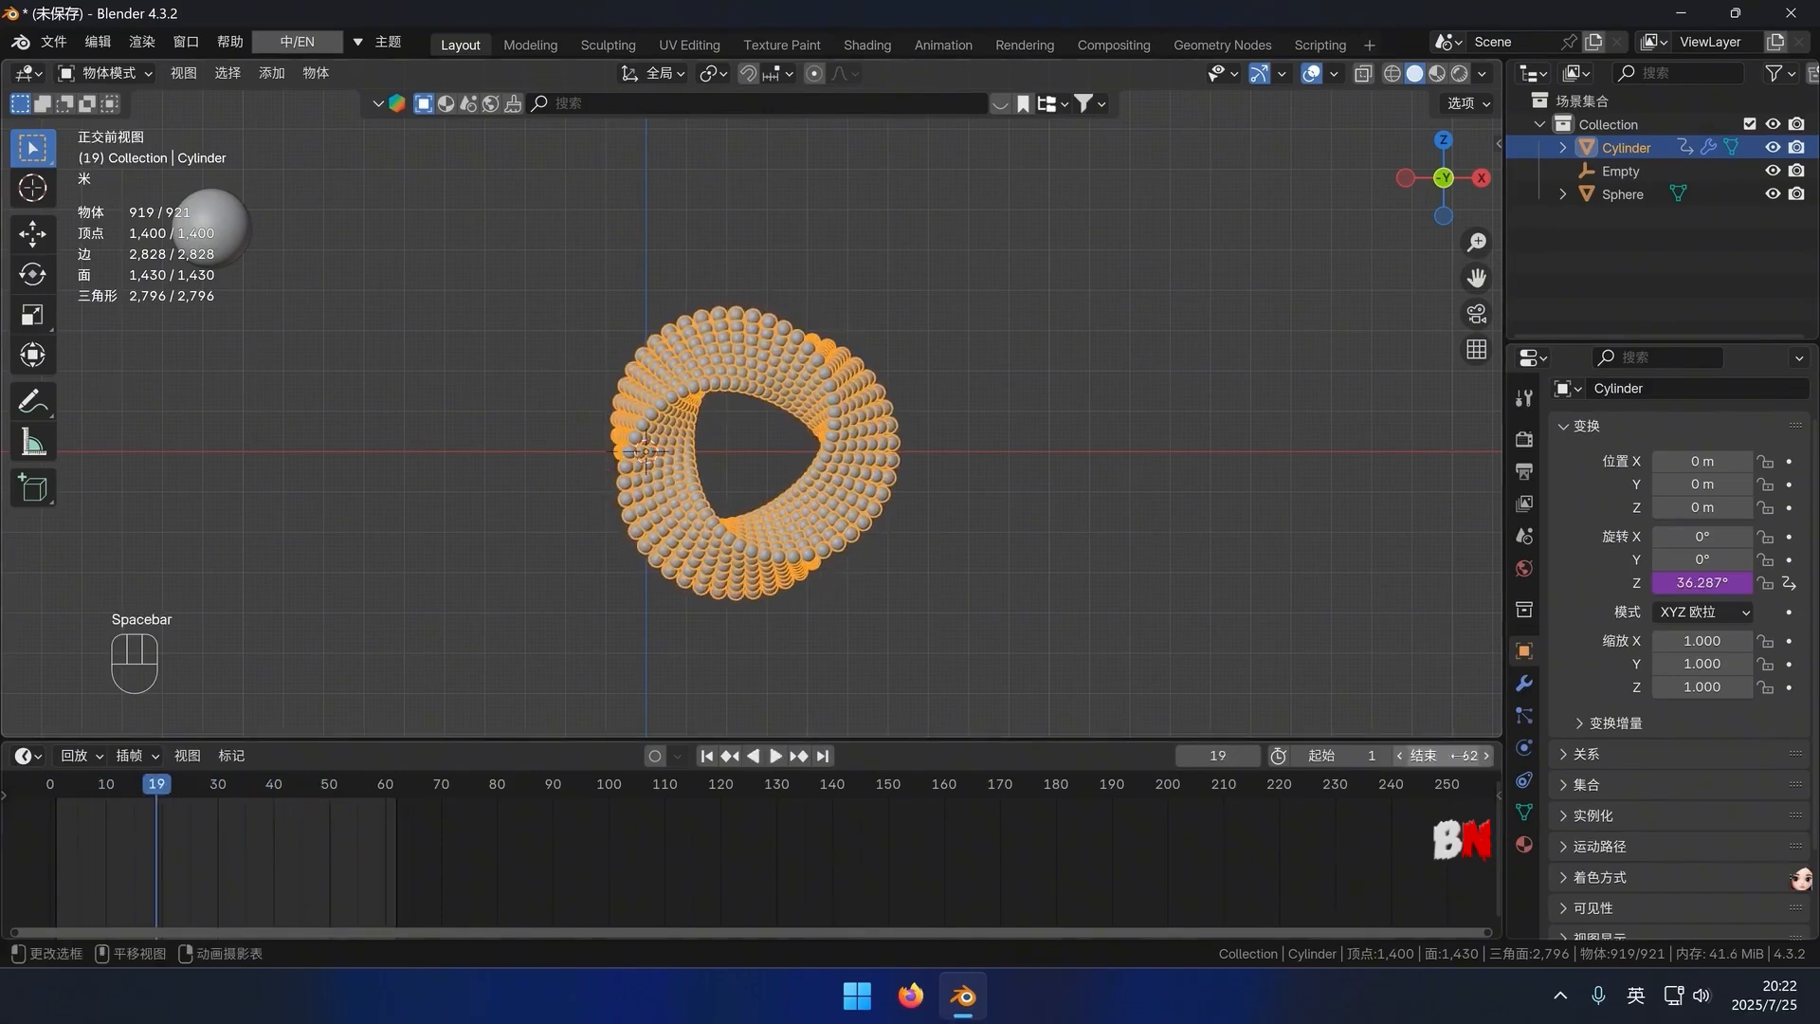
{"action": "key", "text": "space"}
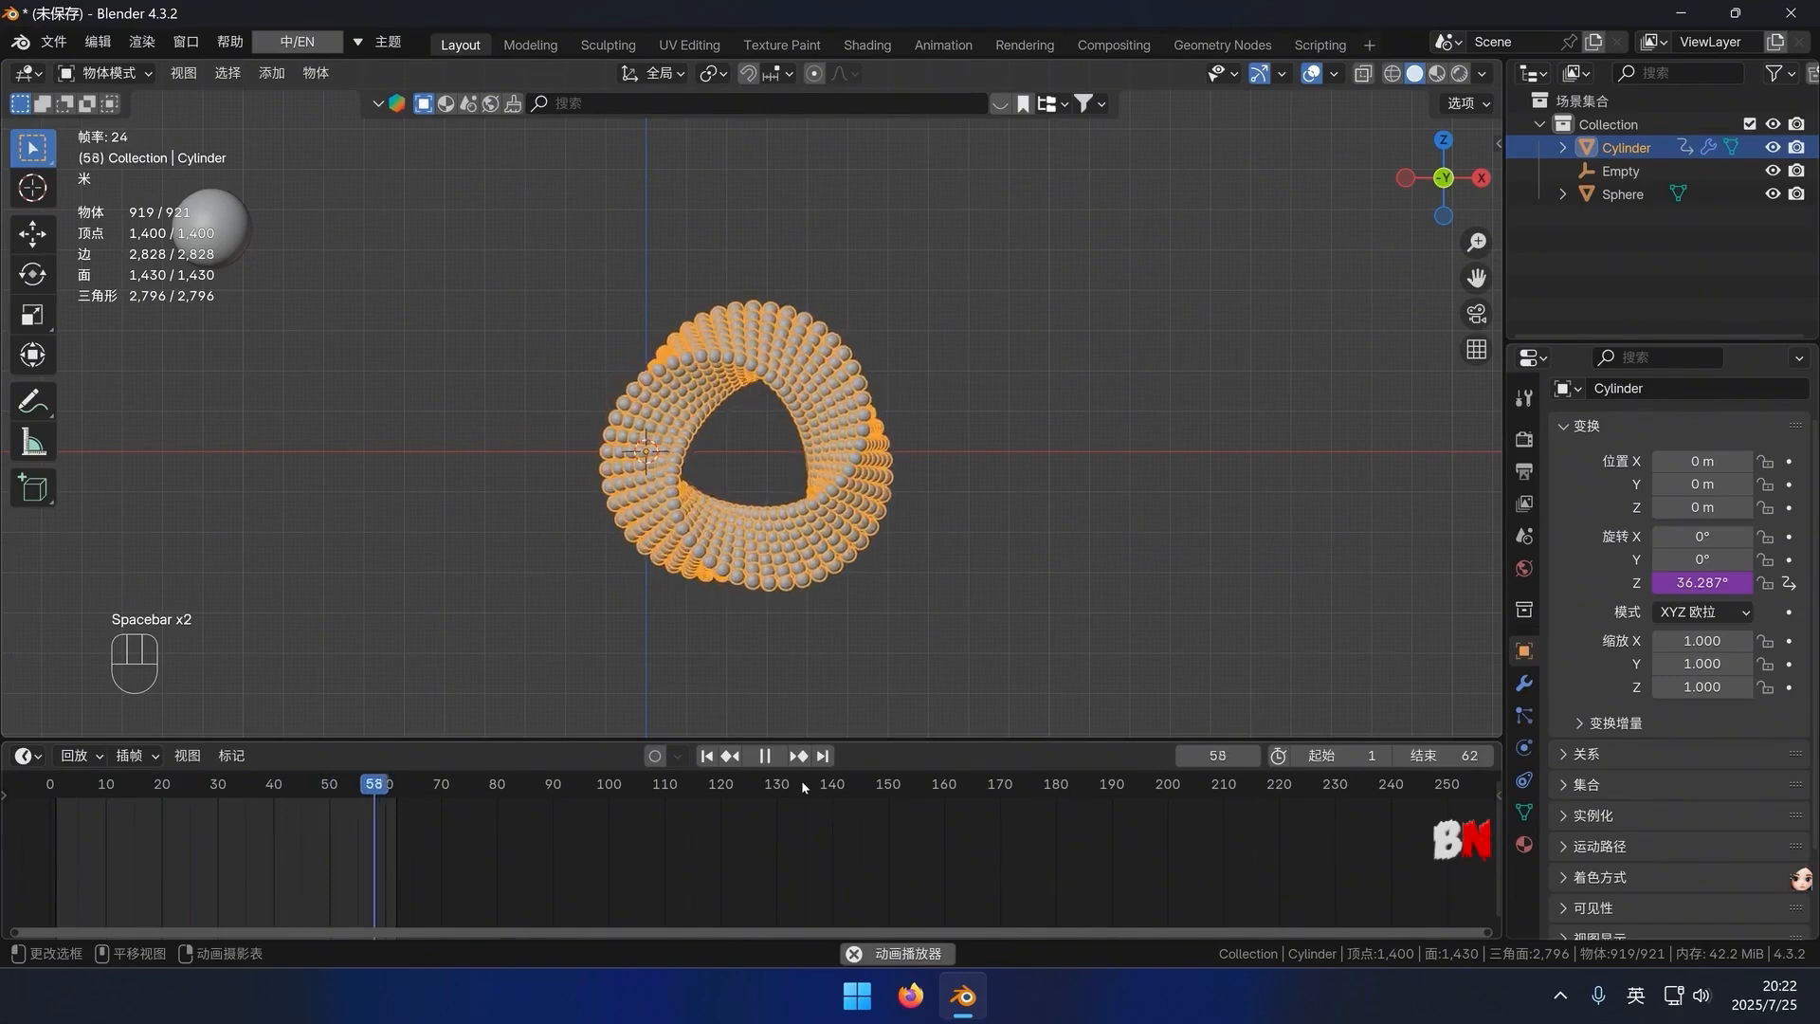
{"action": "left_click", "coordinate": [946, 417]}
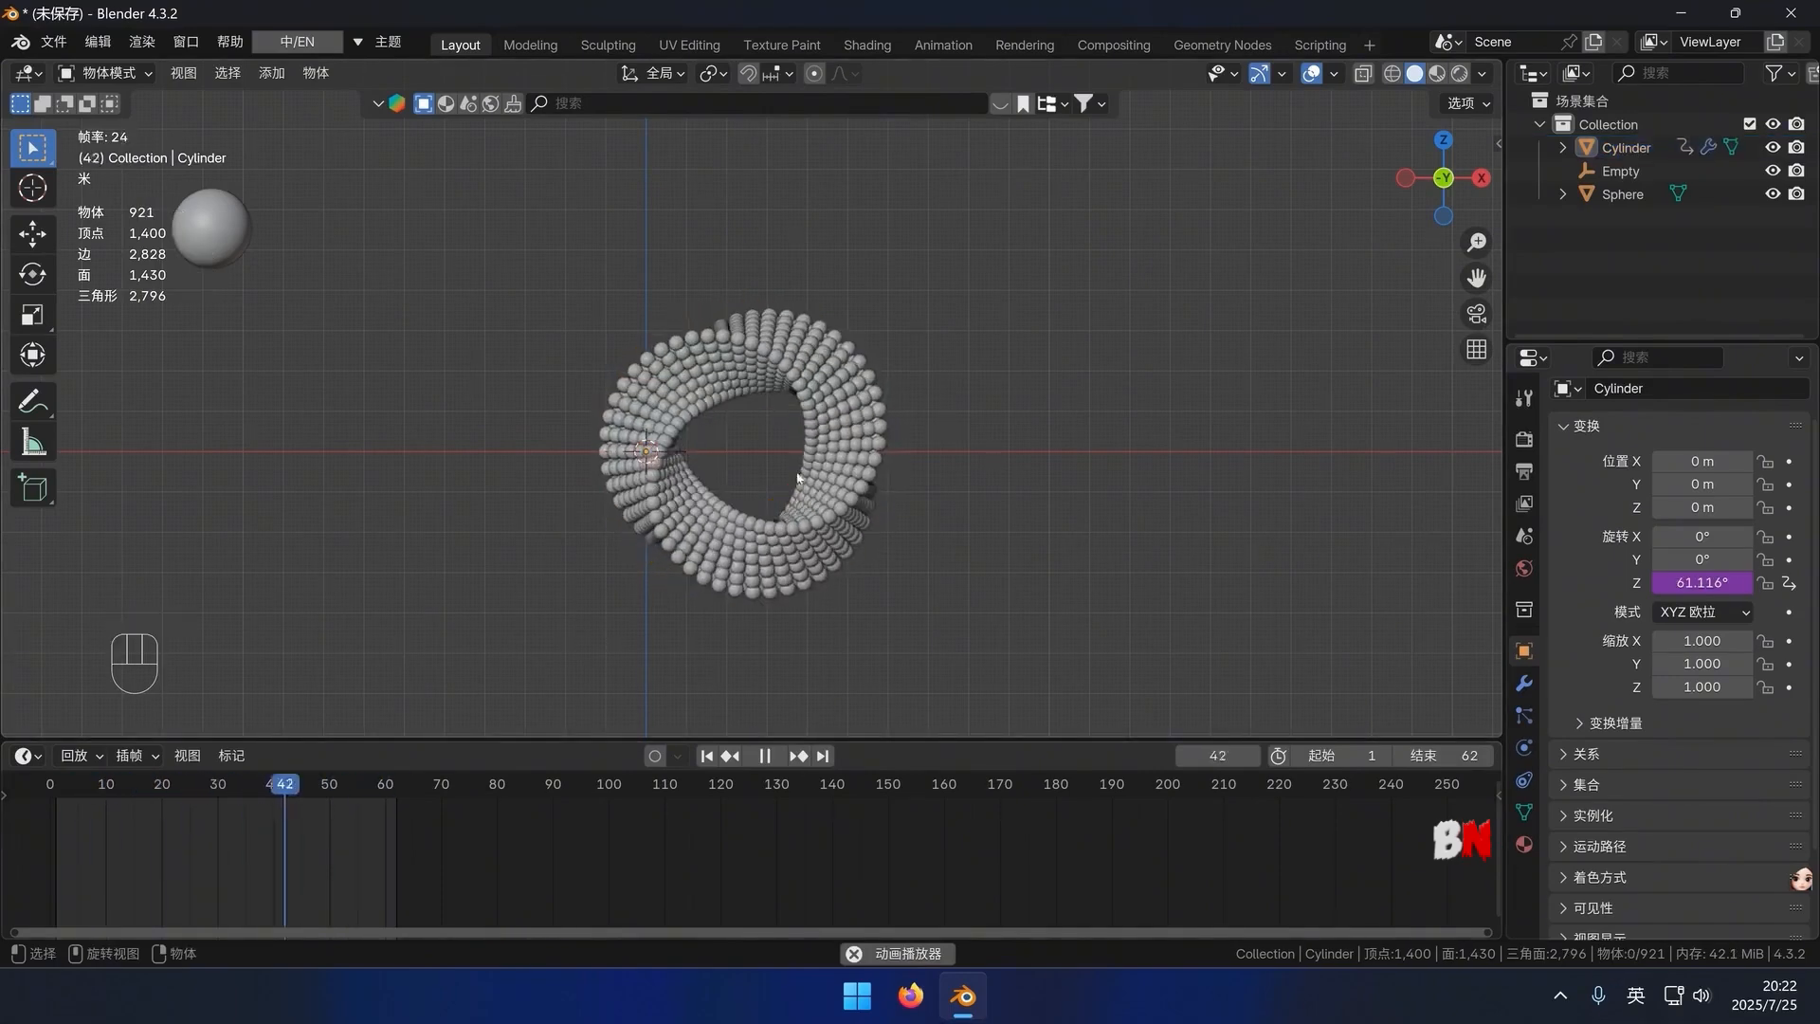
{"action": "key", "text": "space"}
Move the ring and its Empty together about -2.53 m in X and -0.06 m in Z to centre the ring on the origin, and preview it
{"action": "left_click_drag", "start_coordinate": [478, 273], "coordinate": [1055, 629]}
{"action": "left_click", "coordinate": [980, 586]}
{"action": "left_click_drag", "start_coordinate": [469, 262], "coordinate": [1003, 629]}
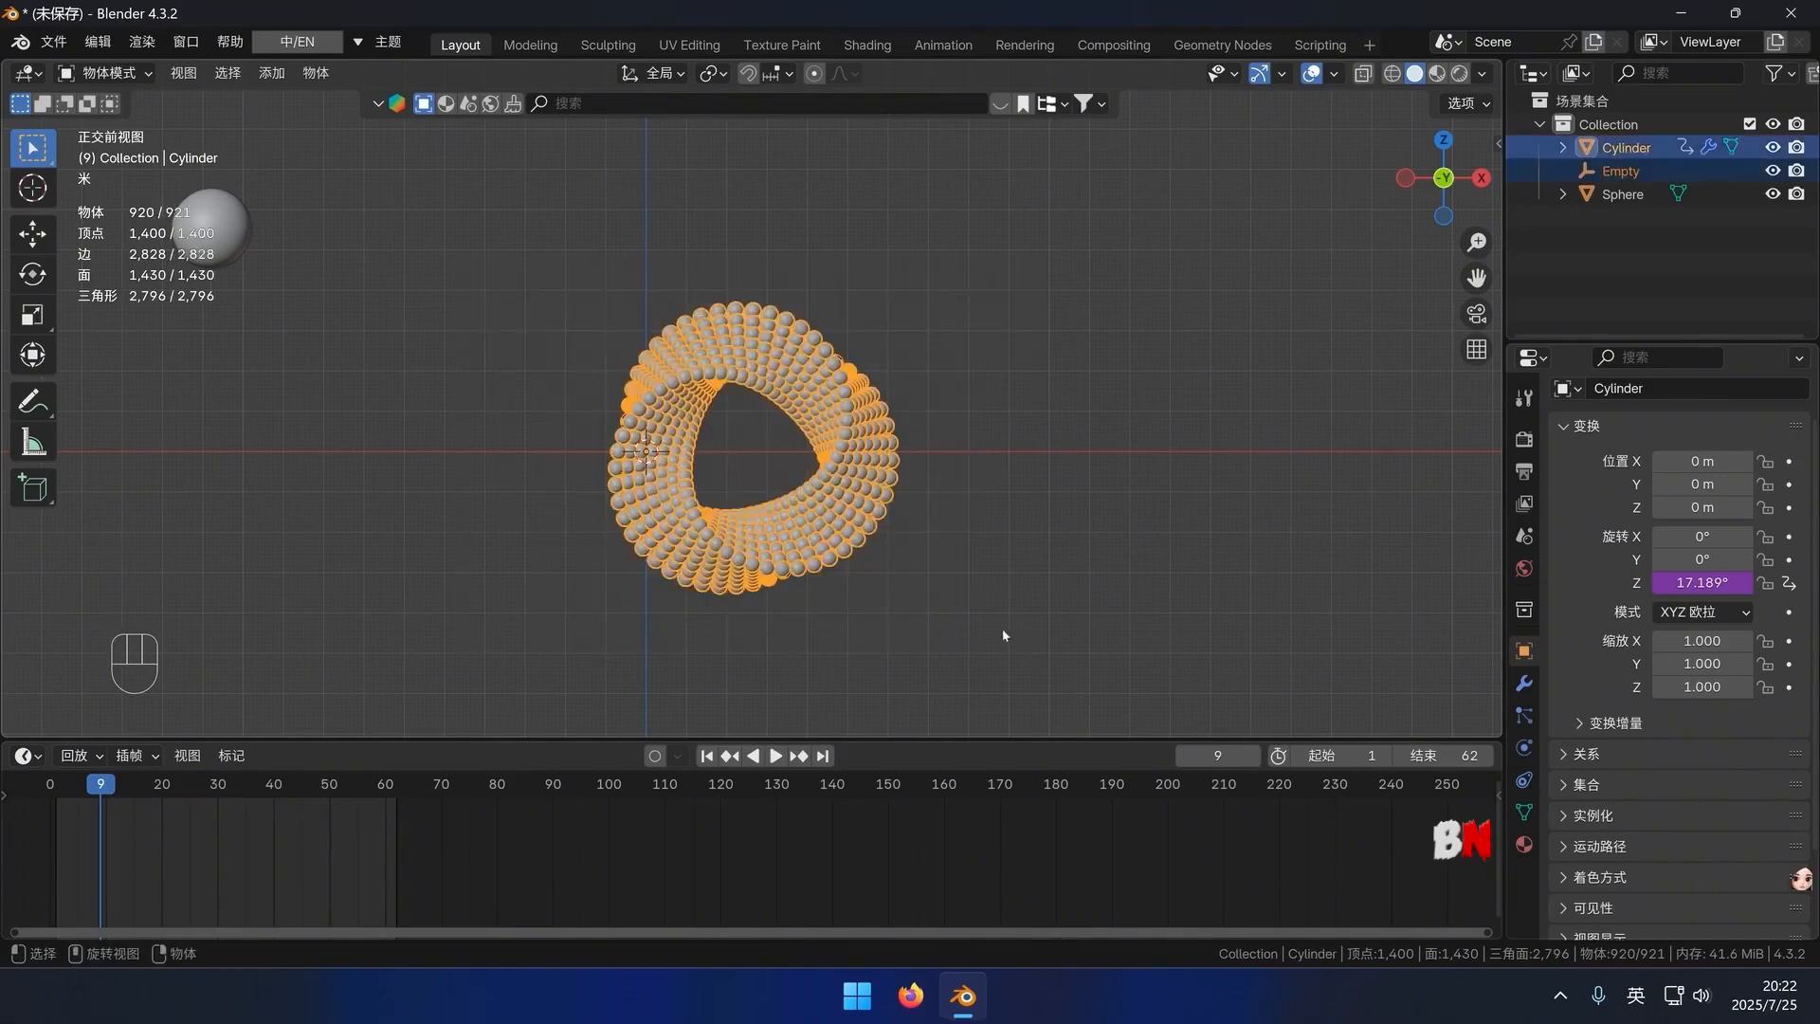
{"action": "left_click", "coordinate": [1003, 629]}
{"action": "left_click_drag", "start_coordinate": [541, 333], "coordinate": [1128, 728]}
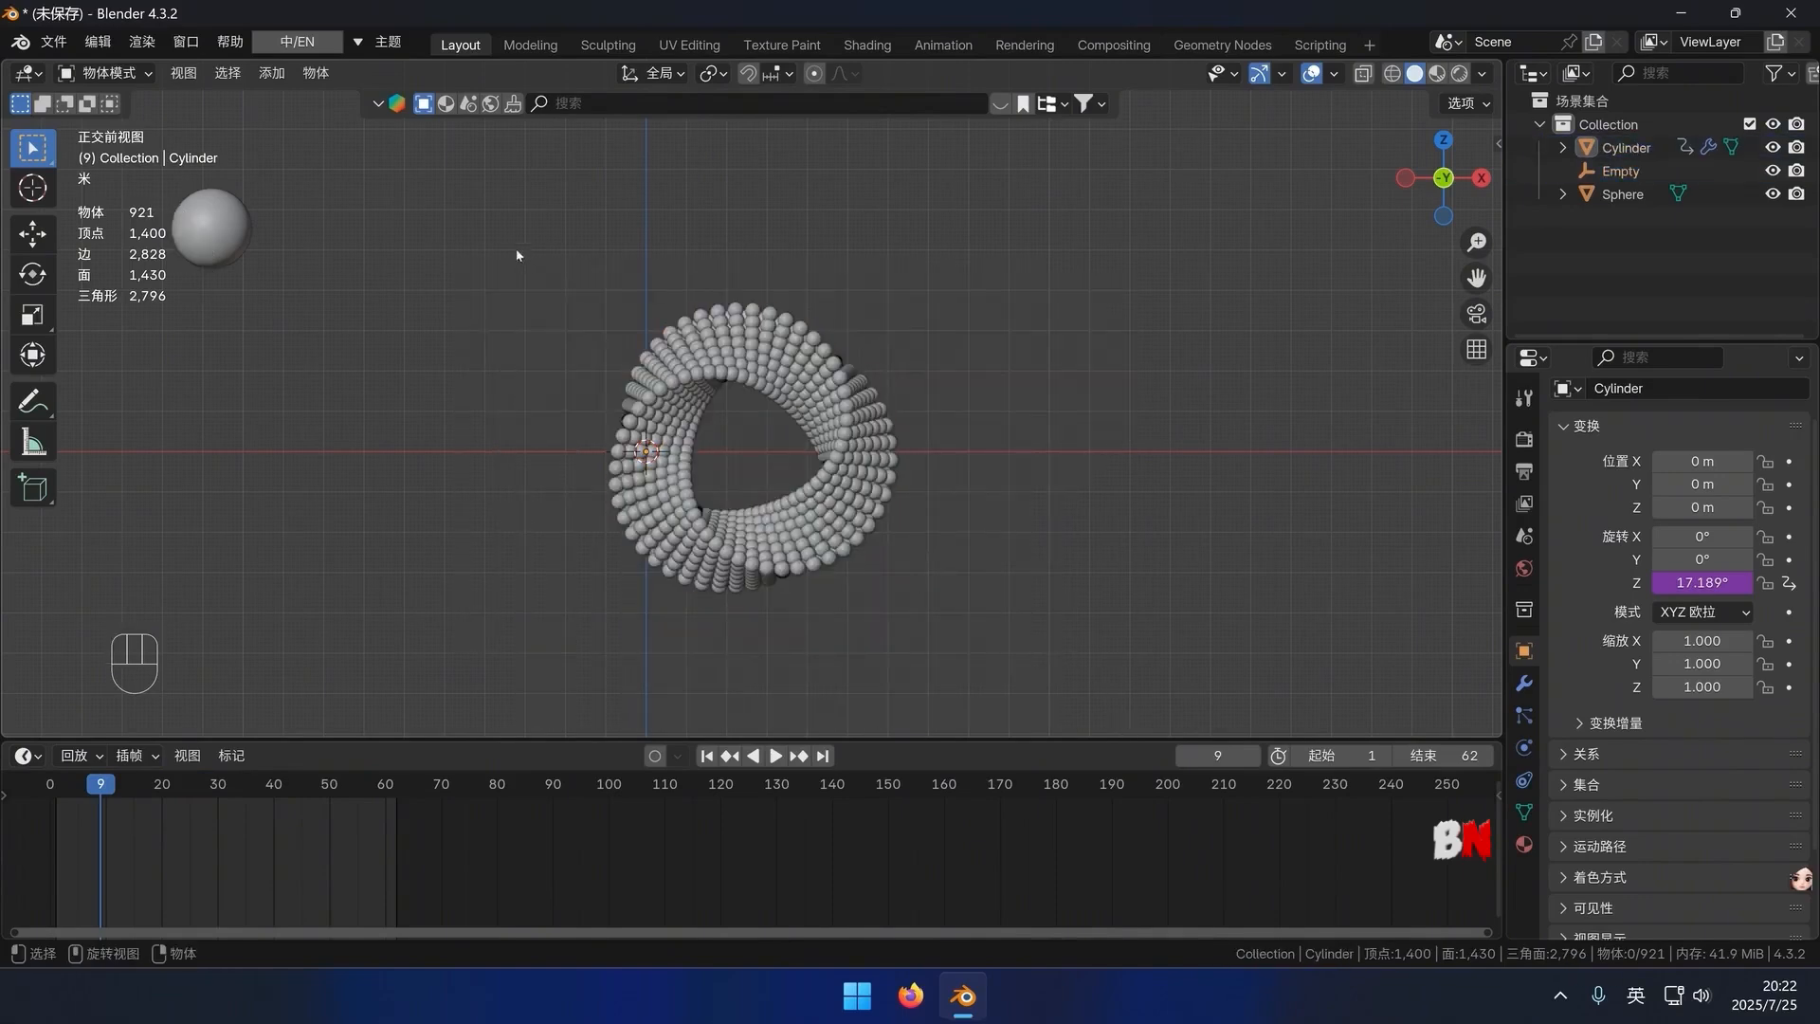
{"action": "left_click_drag", "start_coordinate": [517, 256], "coordinate": [955, 595]}
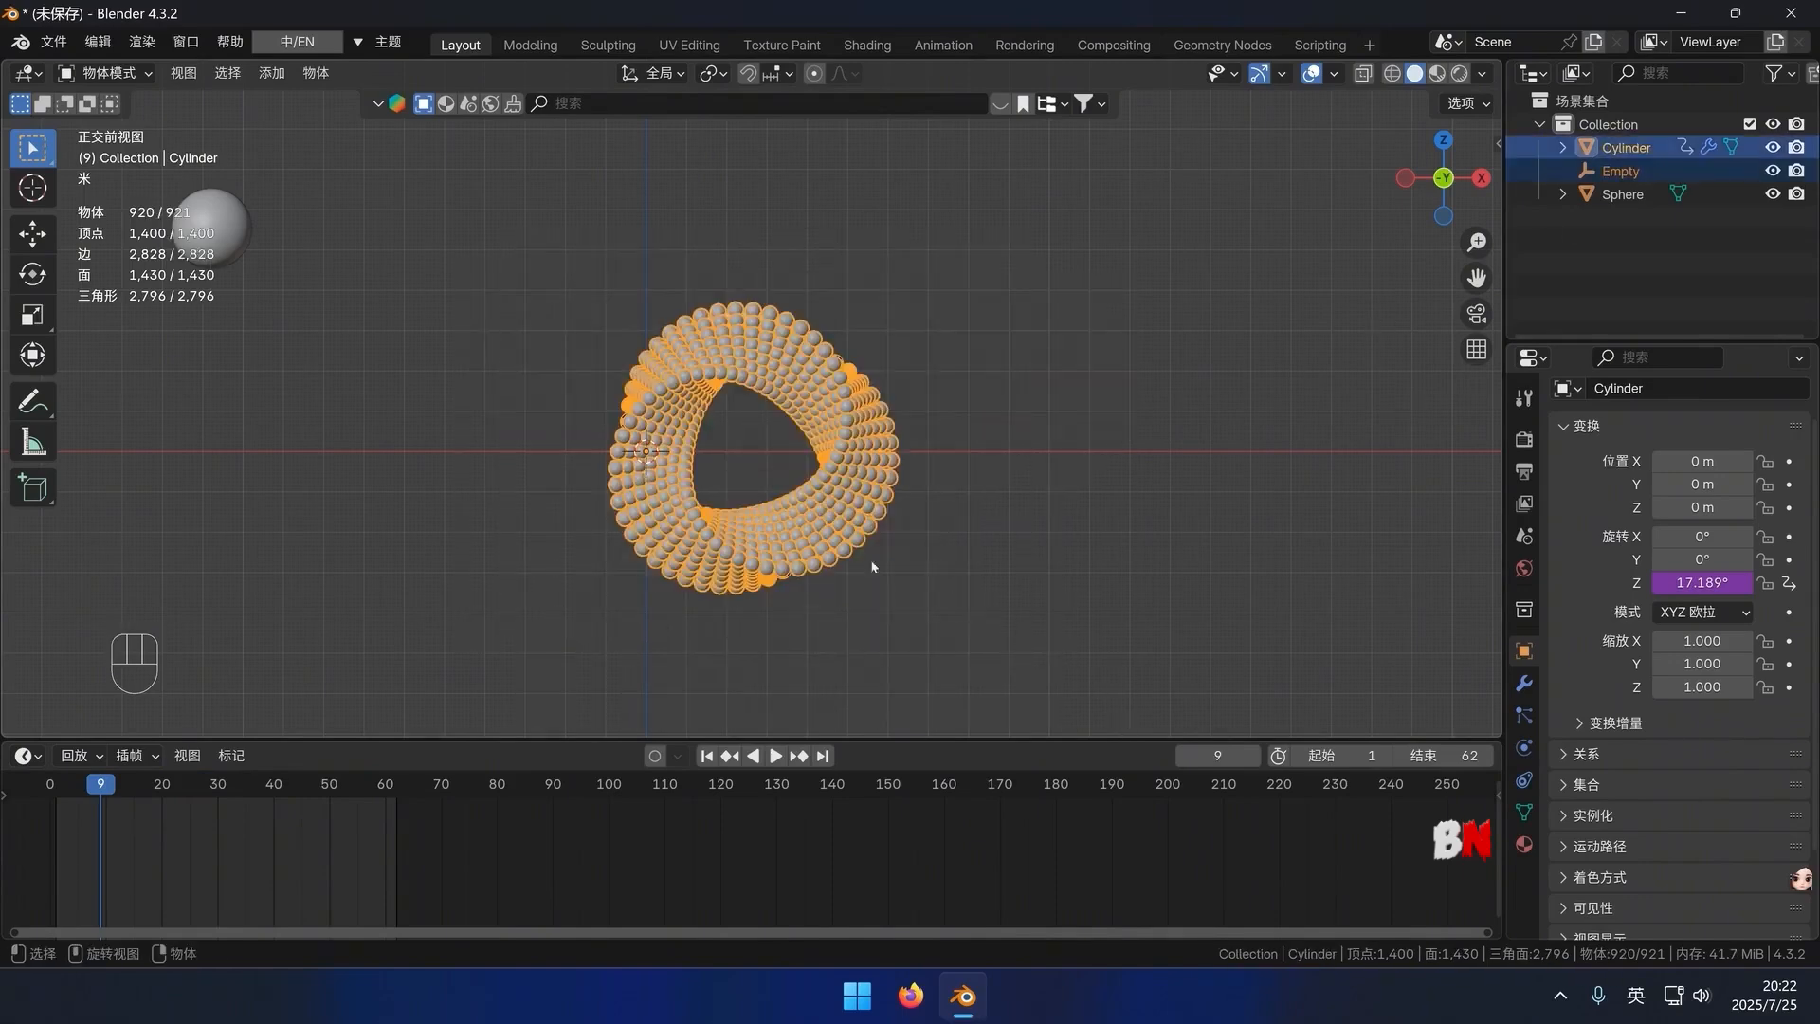
{"action": "key", "text": "g"}
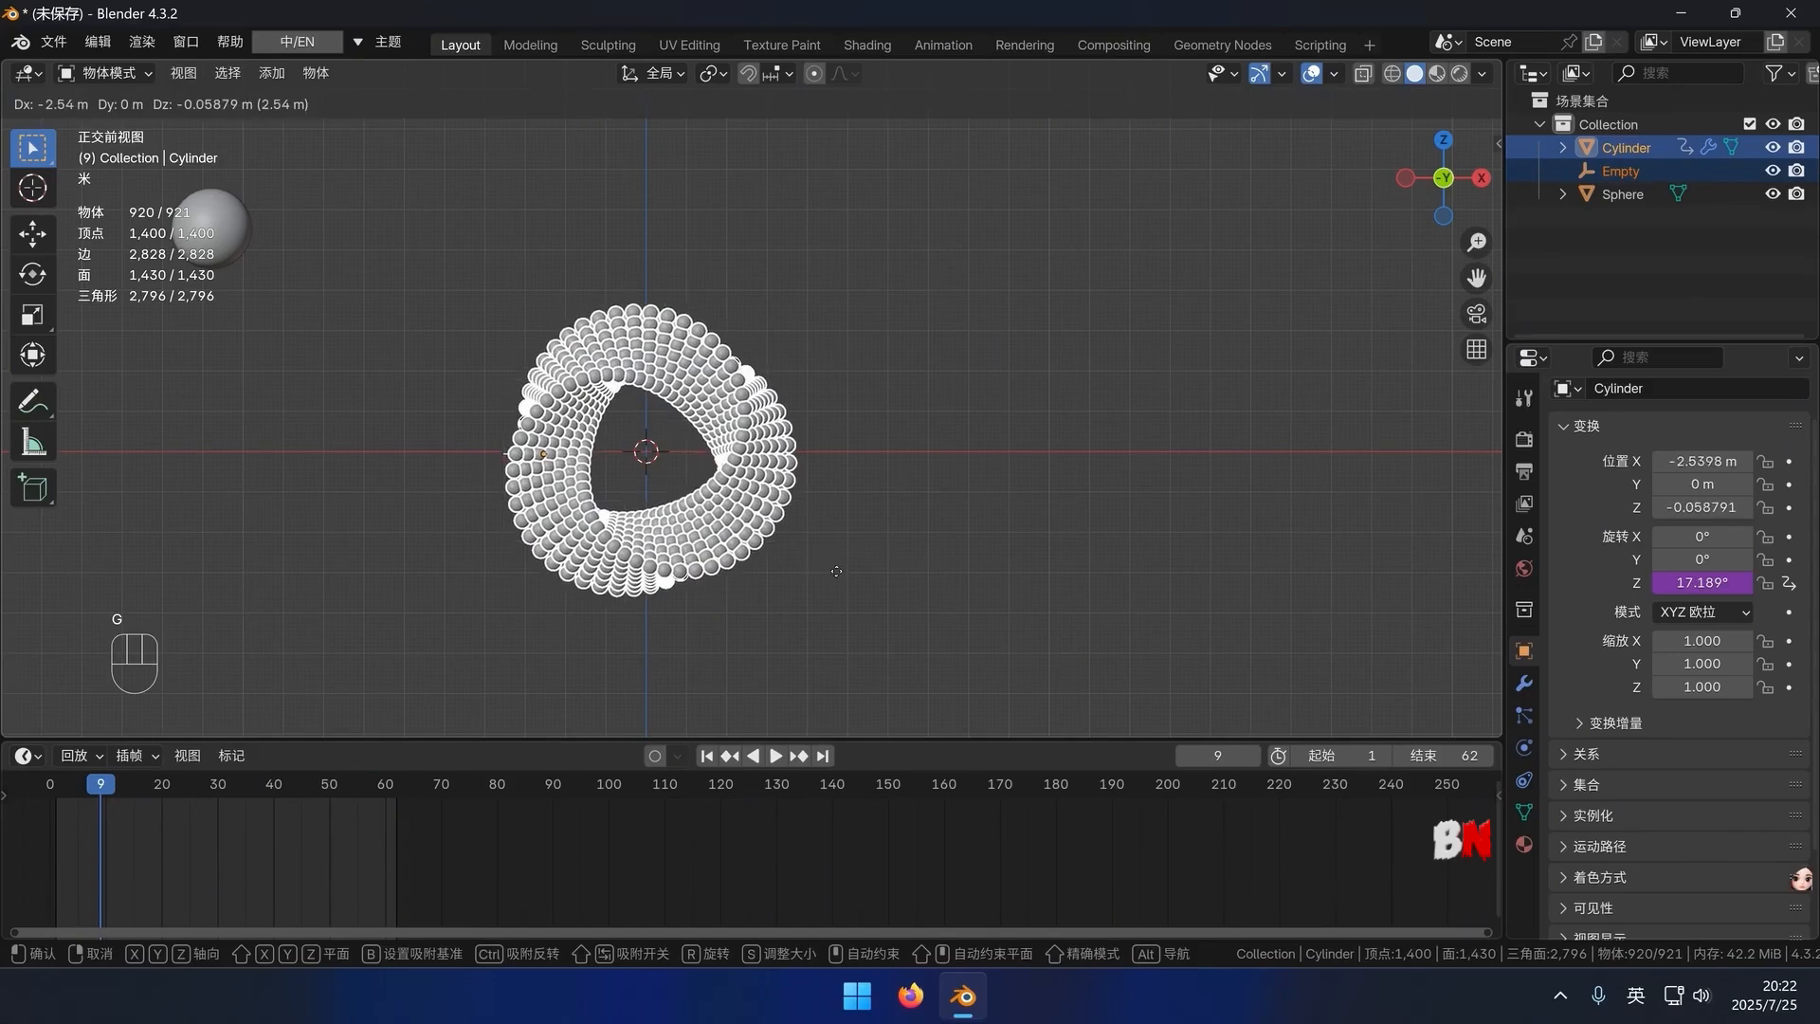
{"action": "key", "text": "space"}
{"action": "key", "text": "space"}
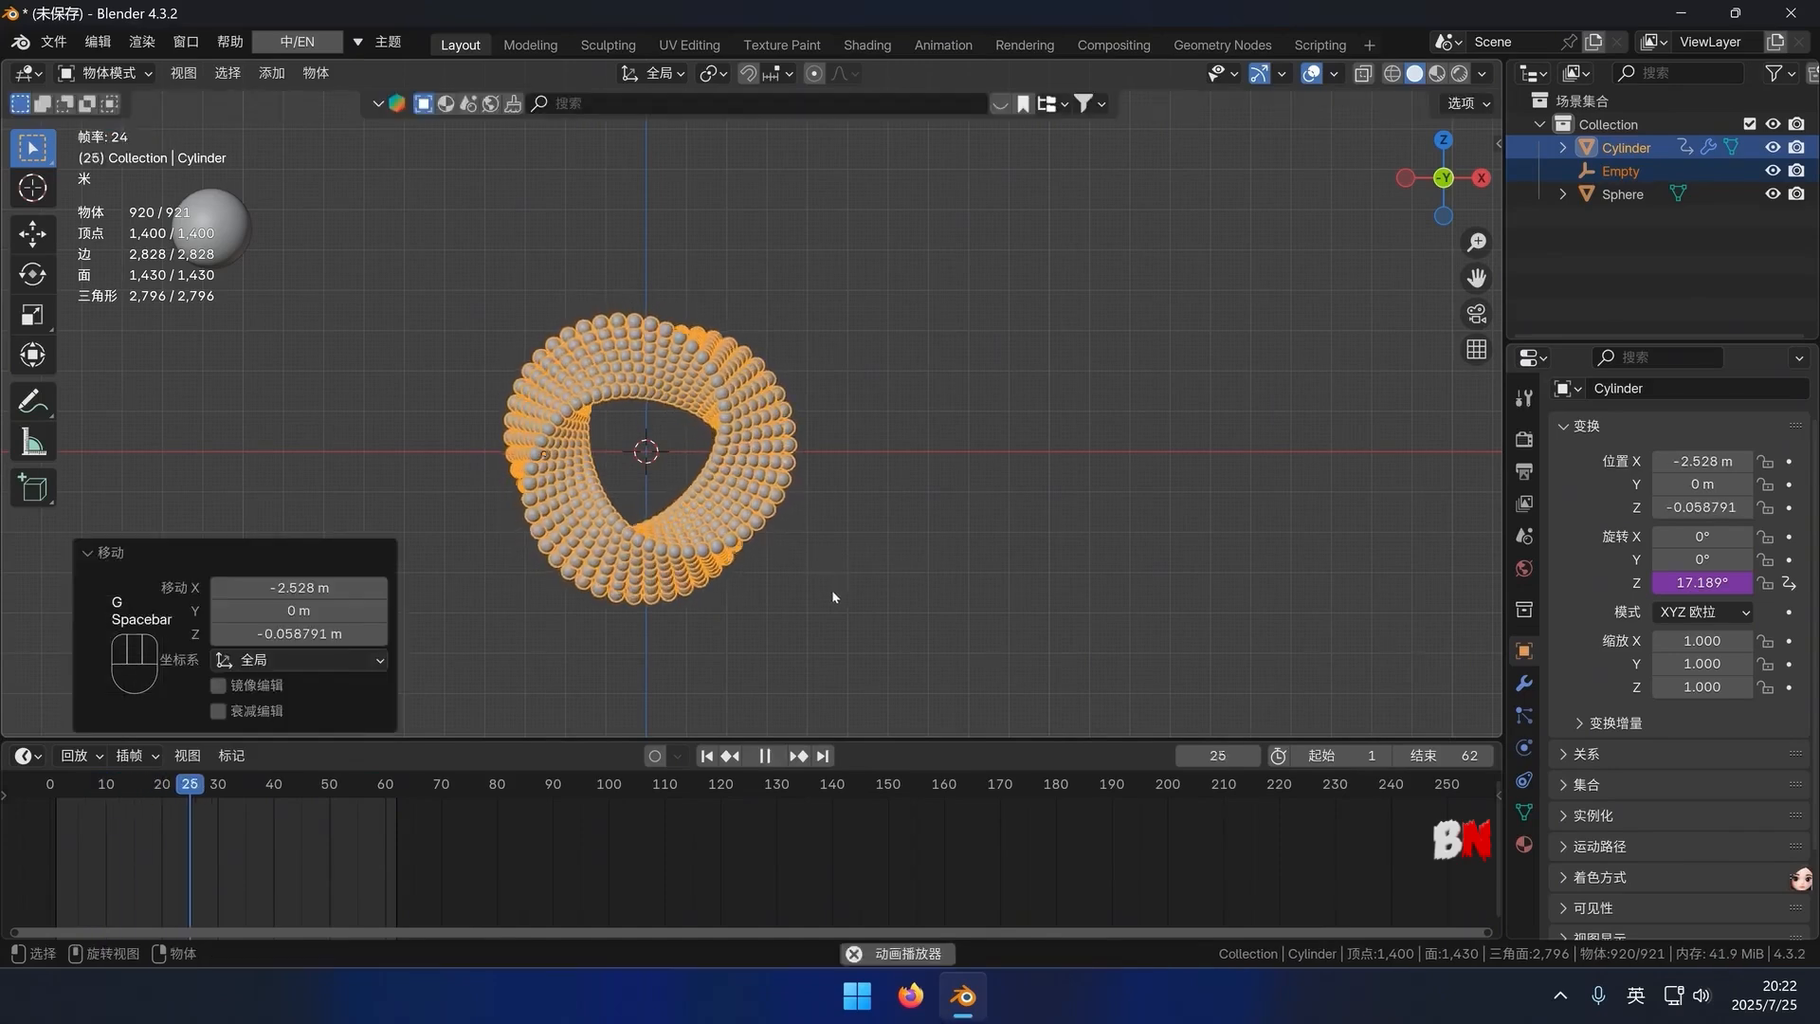
{"action": "left_click", "coordinate": [833, 588]}
Add a camera at the origin, check the camera view, and switch to the right side view
{"action": "key", "text": "shift+a"}
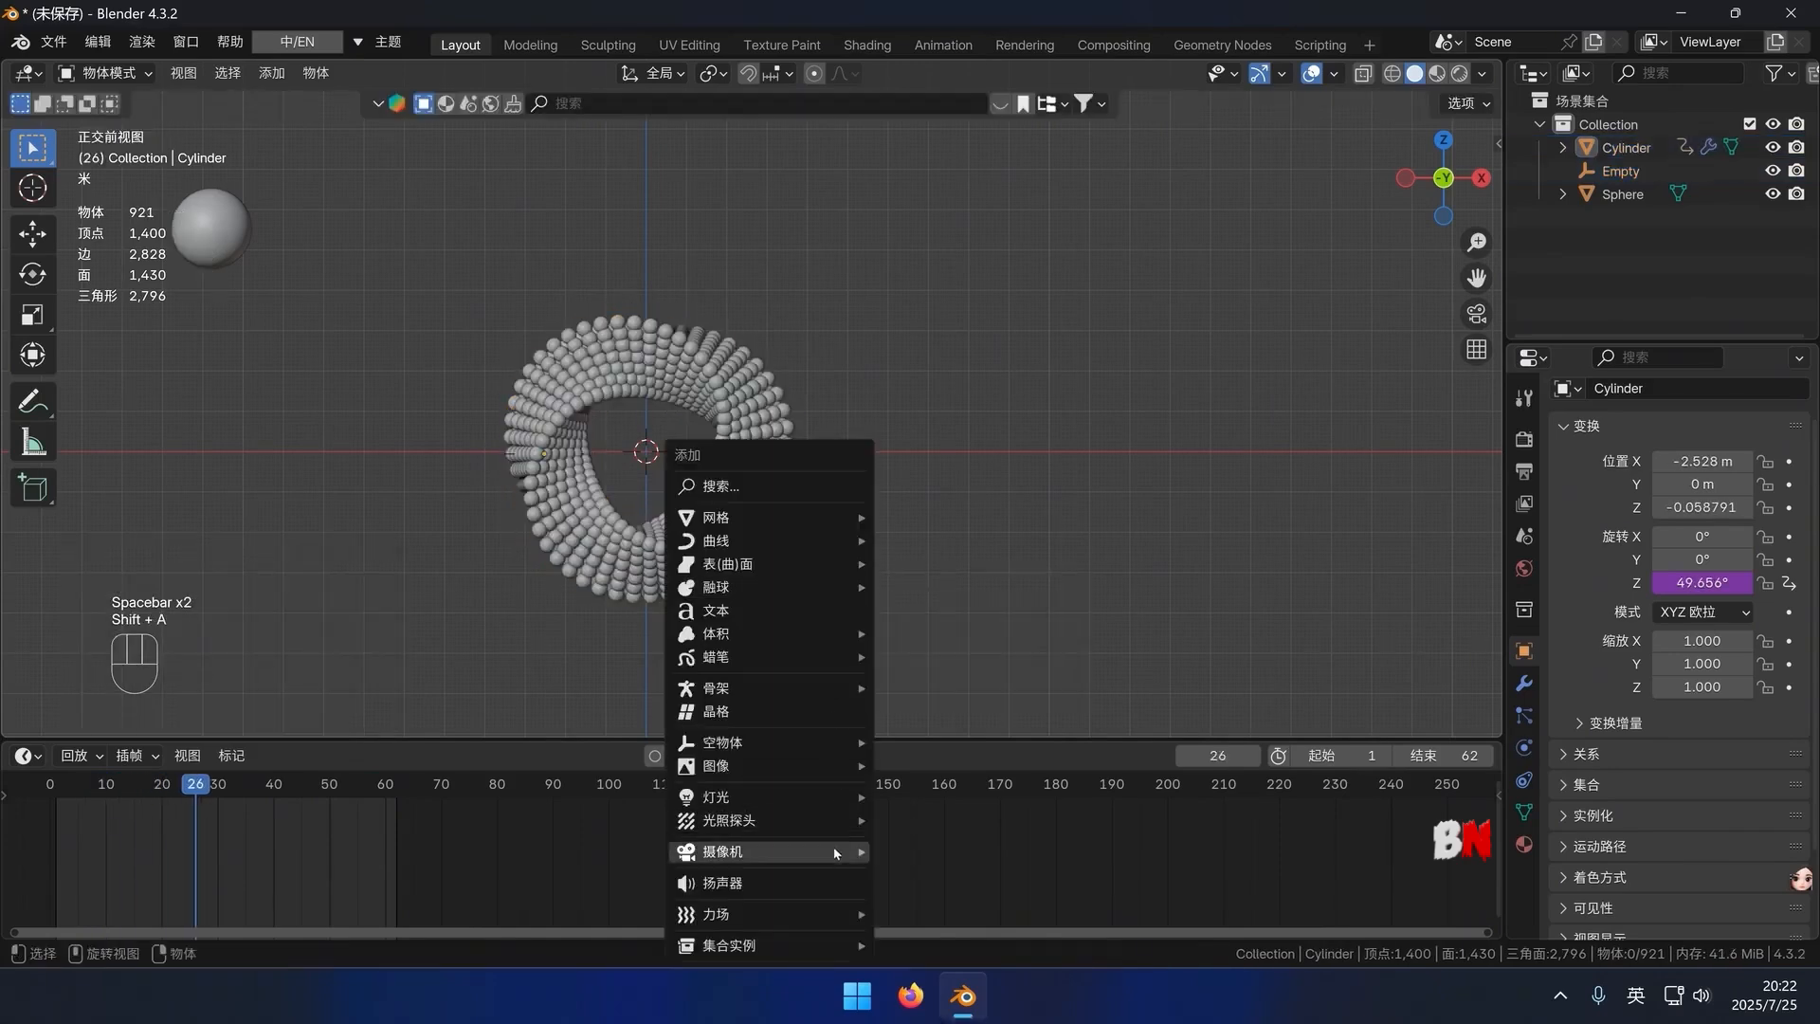
{"action": "mouse_move", "coordinate": [853, 853]}
{"action": "left_click", "coordinate": [927, 781]}
{"action": "key", "text": "KP_0"}
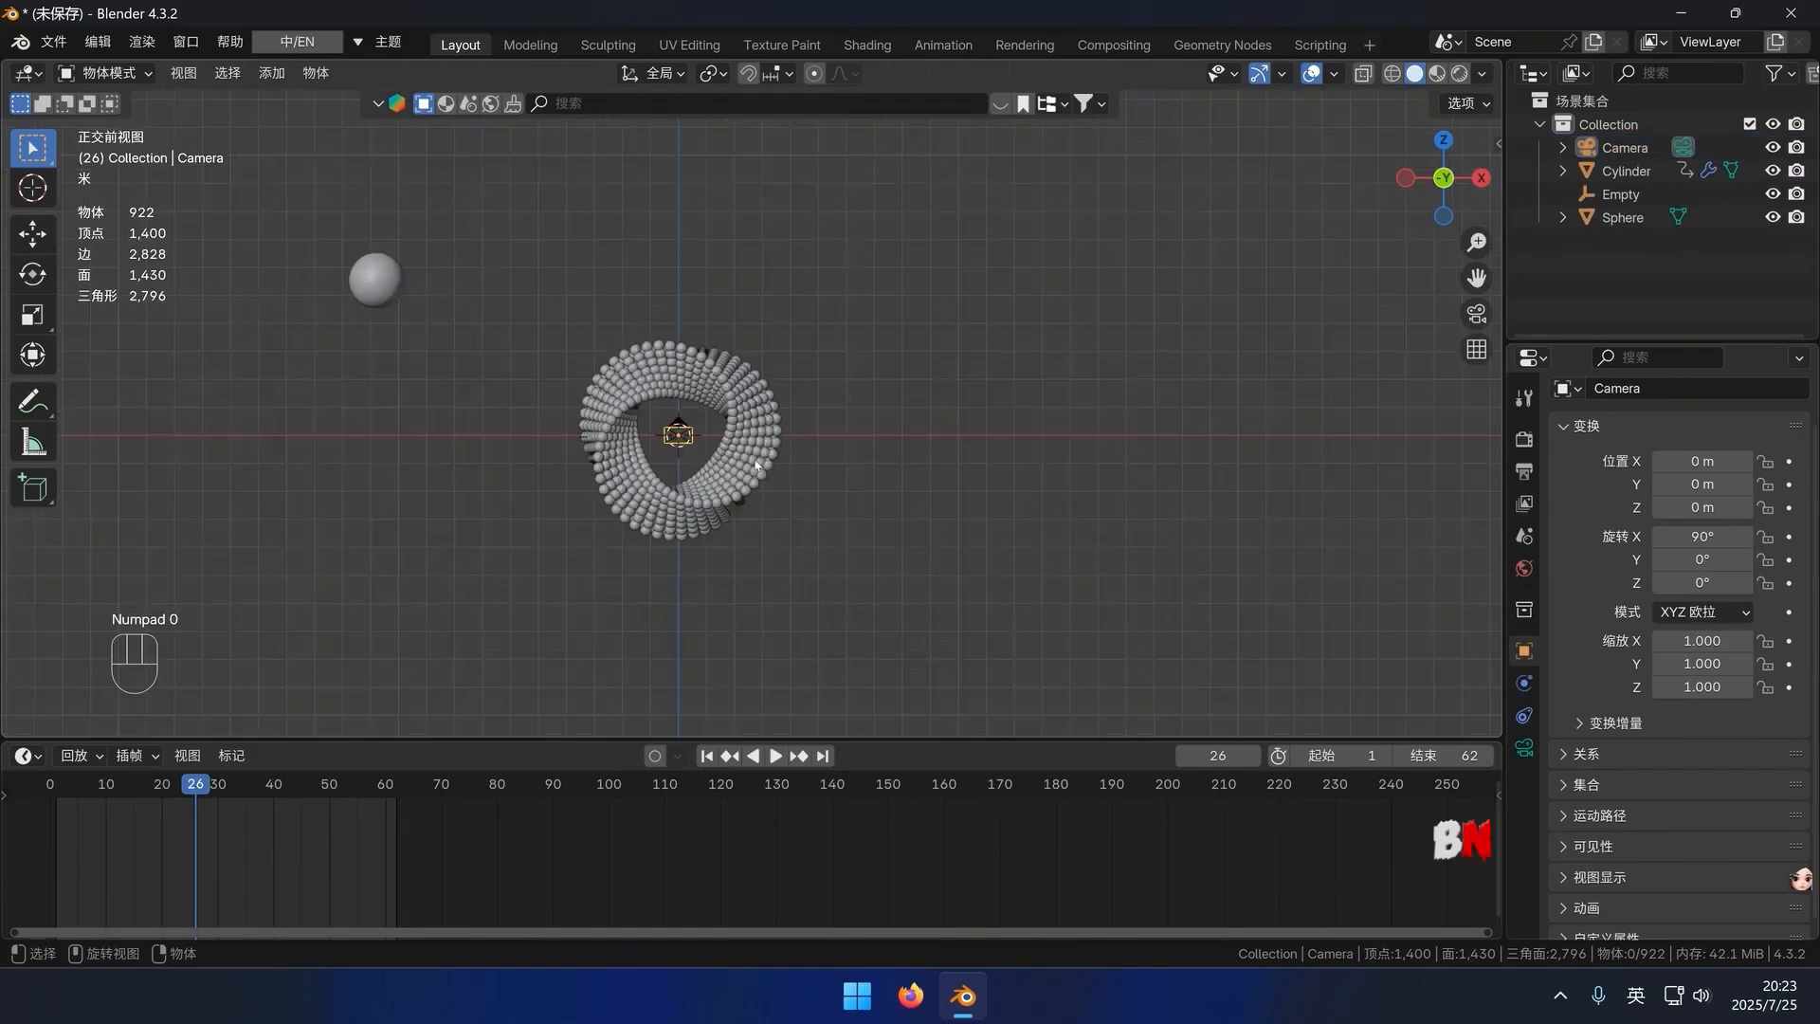
{"action": "key", "text": "KP_3"}
{"action": "key", "text": "g"}
{"action": "key", "text": "y"}
{"action": "key", "text": "ctrl+z"}
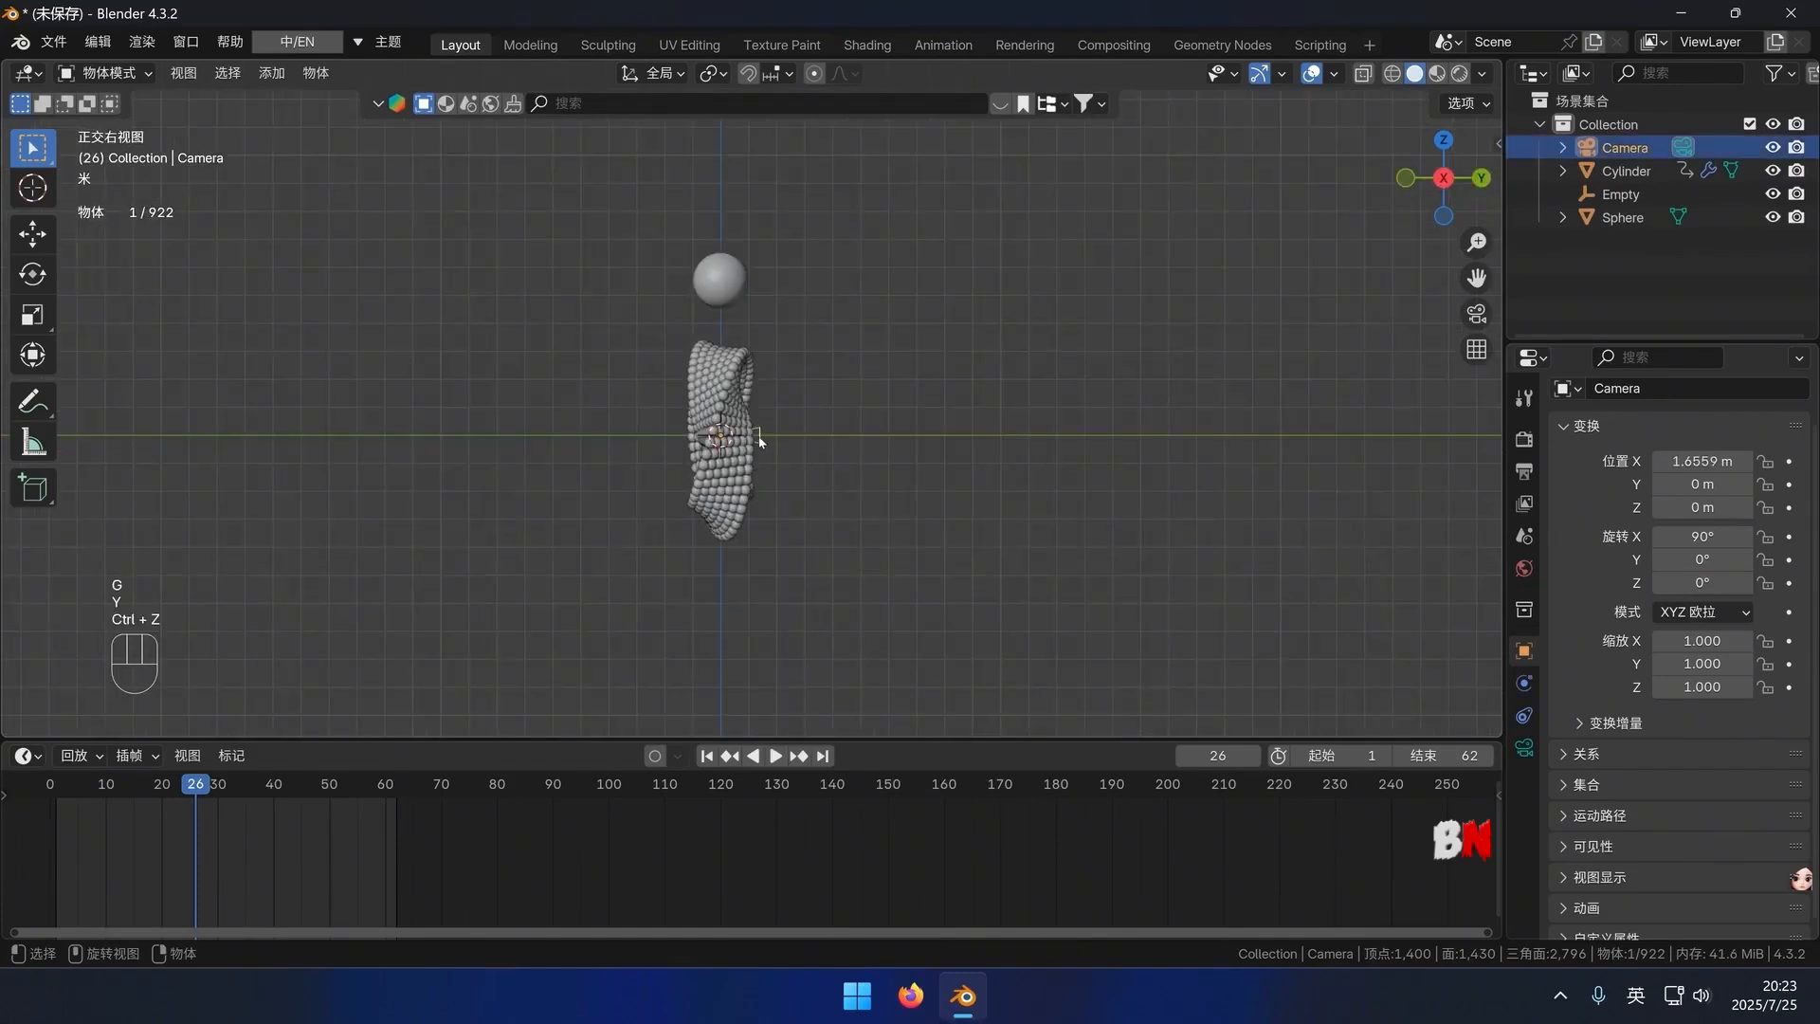
Move the camera about -19.1 m along the Y axis and look through it
{"action": "key", "text": "g"}
{"action": "key", "text": "y"}
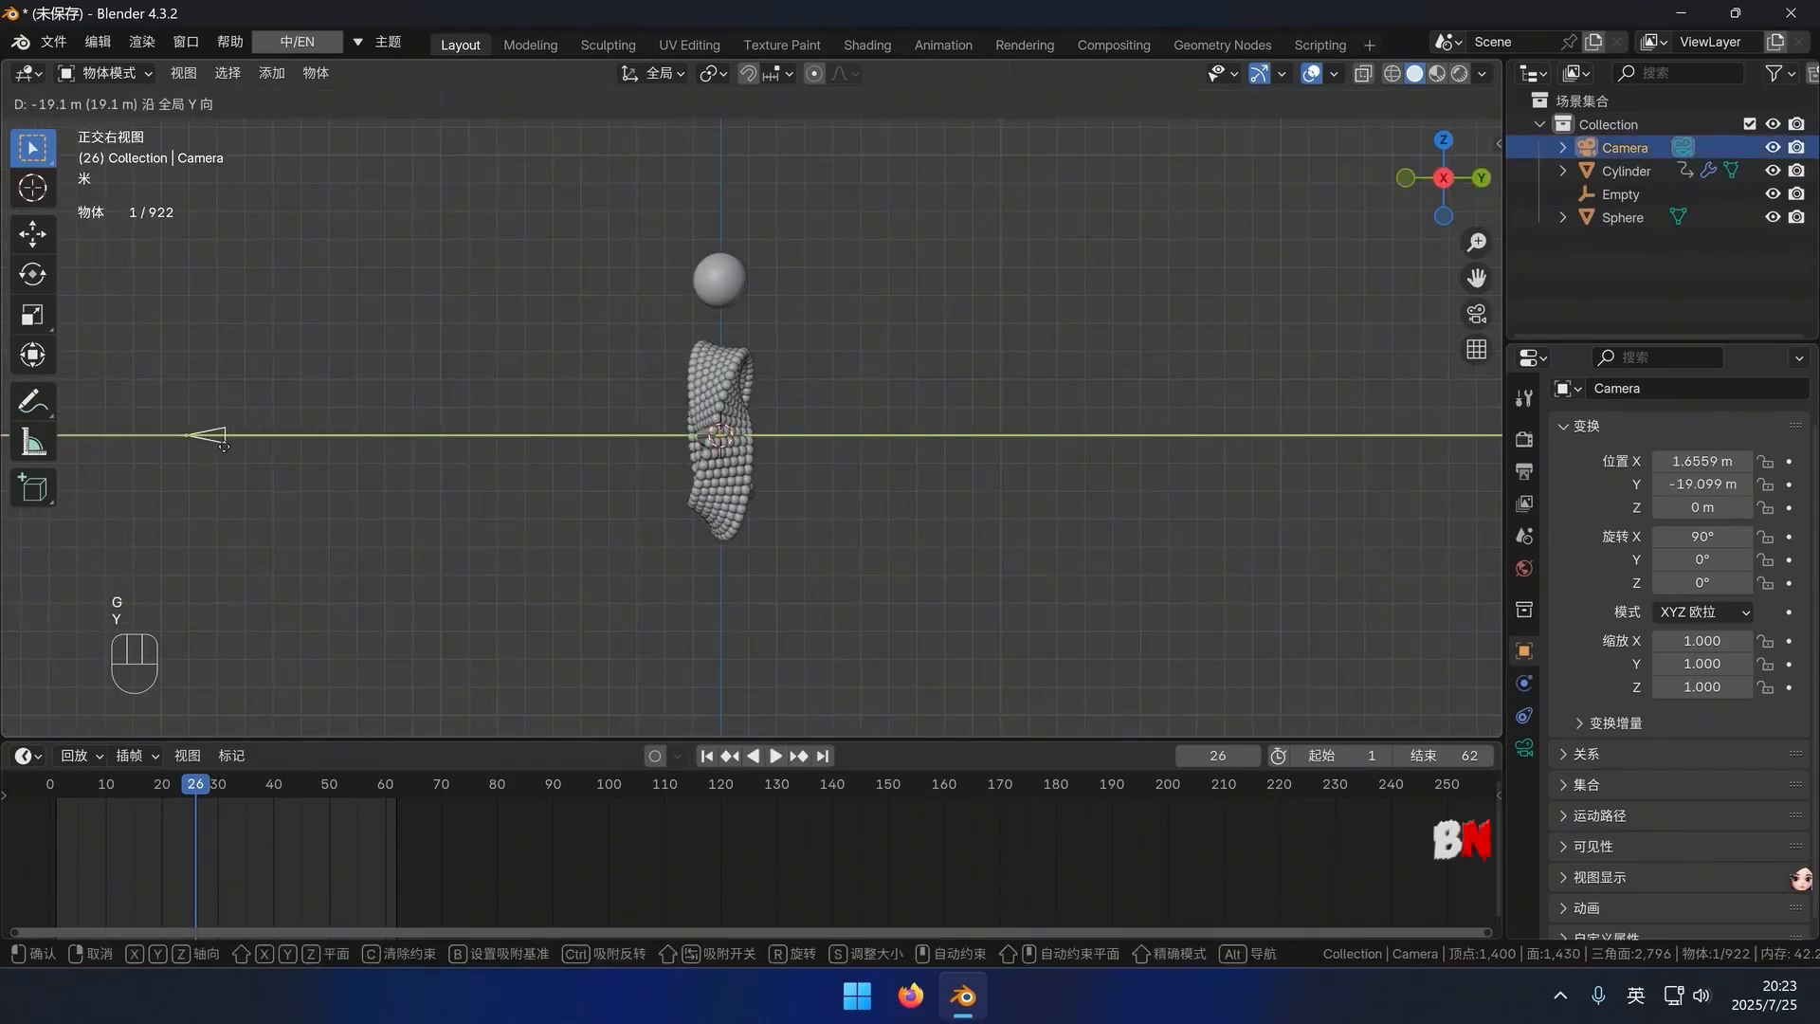
{"action": "left_click", "coordinate": [227, 452]}
{"action": "key", "text": "KP_0"}
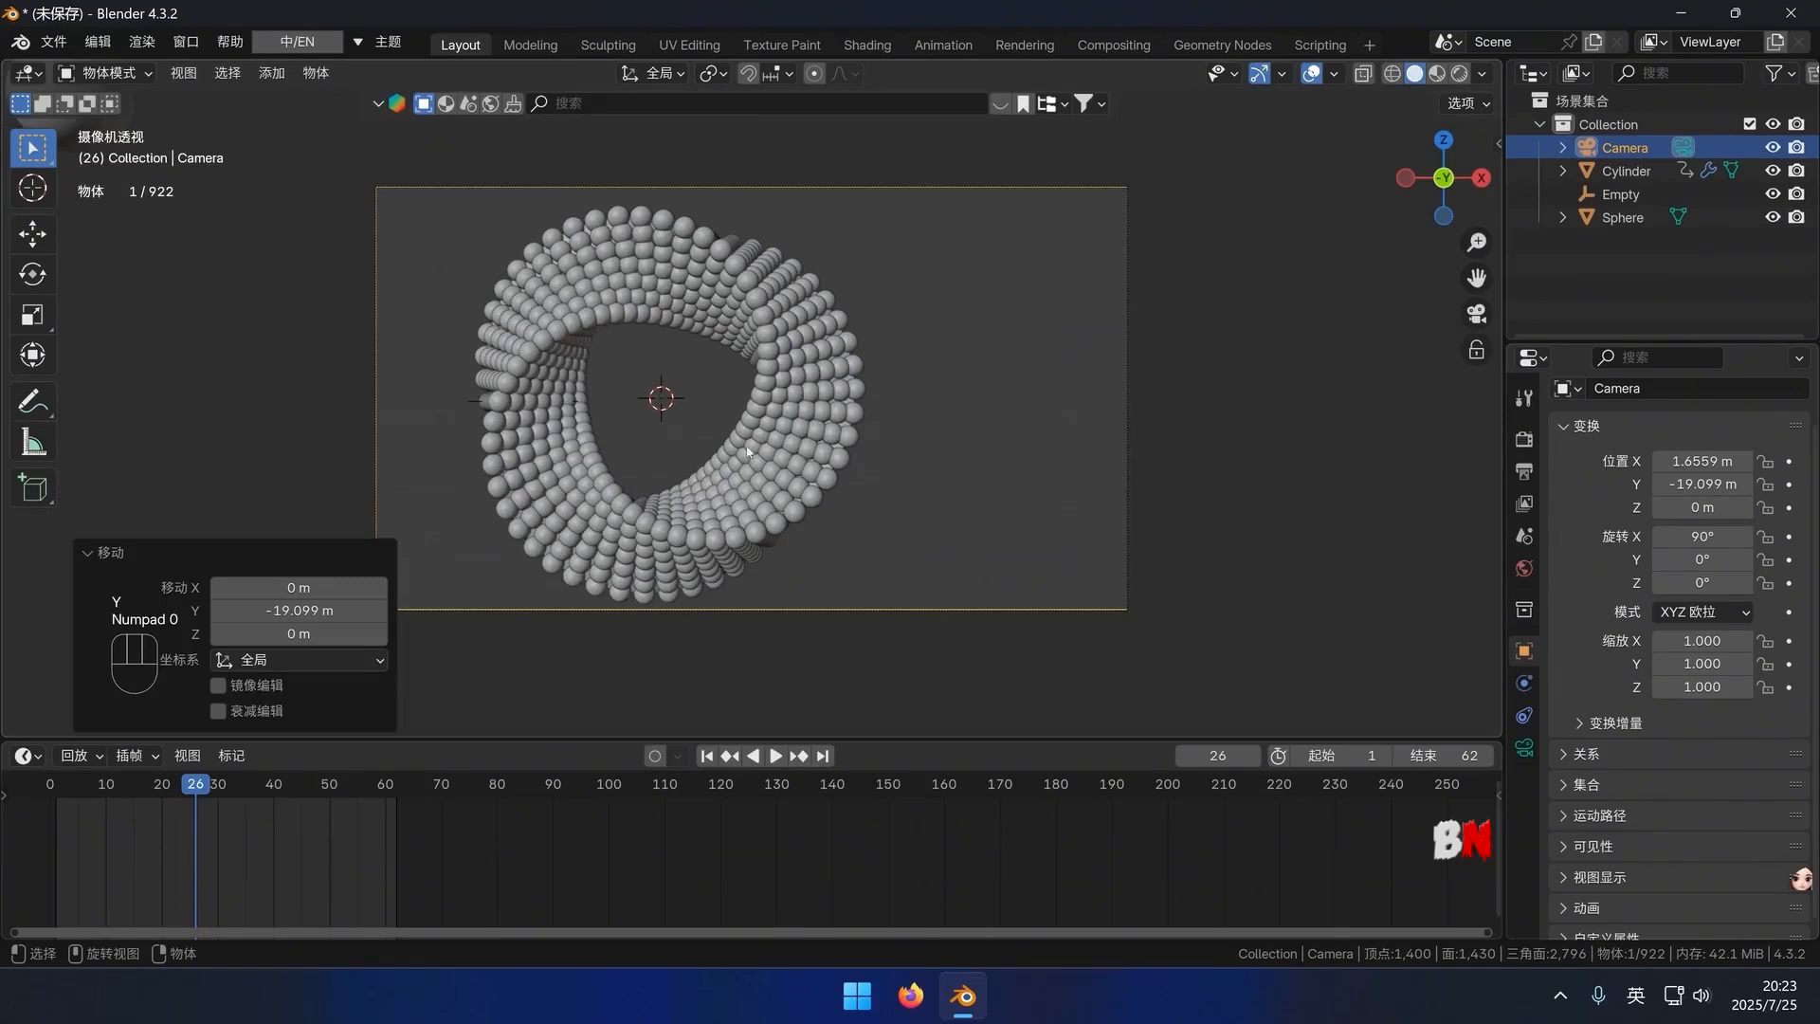
Move the camera along X to about 0.09 m so the ring sits horizontally centred in the frame
{"action": "scroll", "coordinate": [748, 452], "scroll_direction": "down", "scroll_amount": 3}
{"action": "key", "text": "g"}
{"action": "key", "text": "x"}
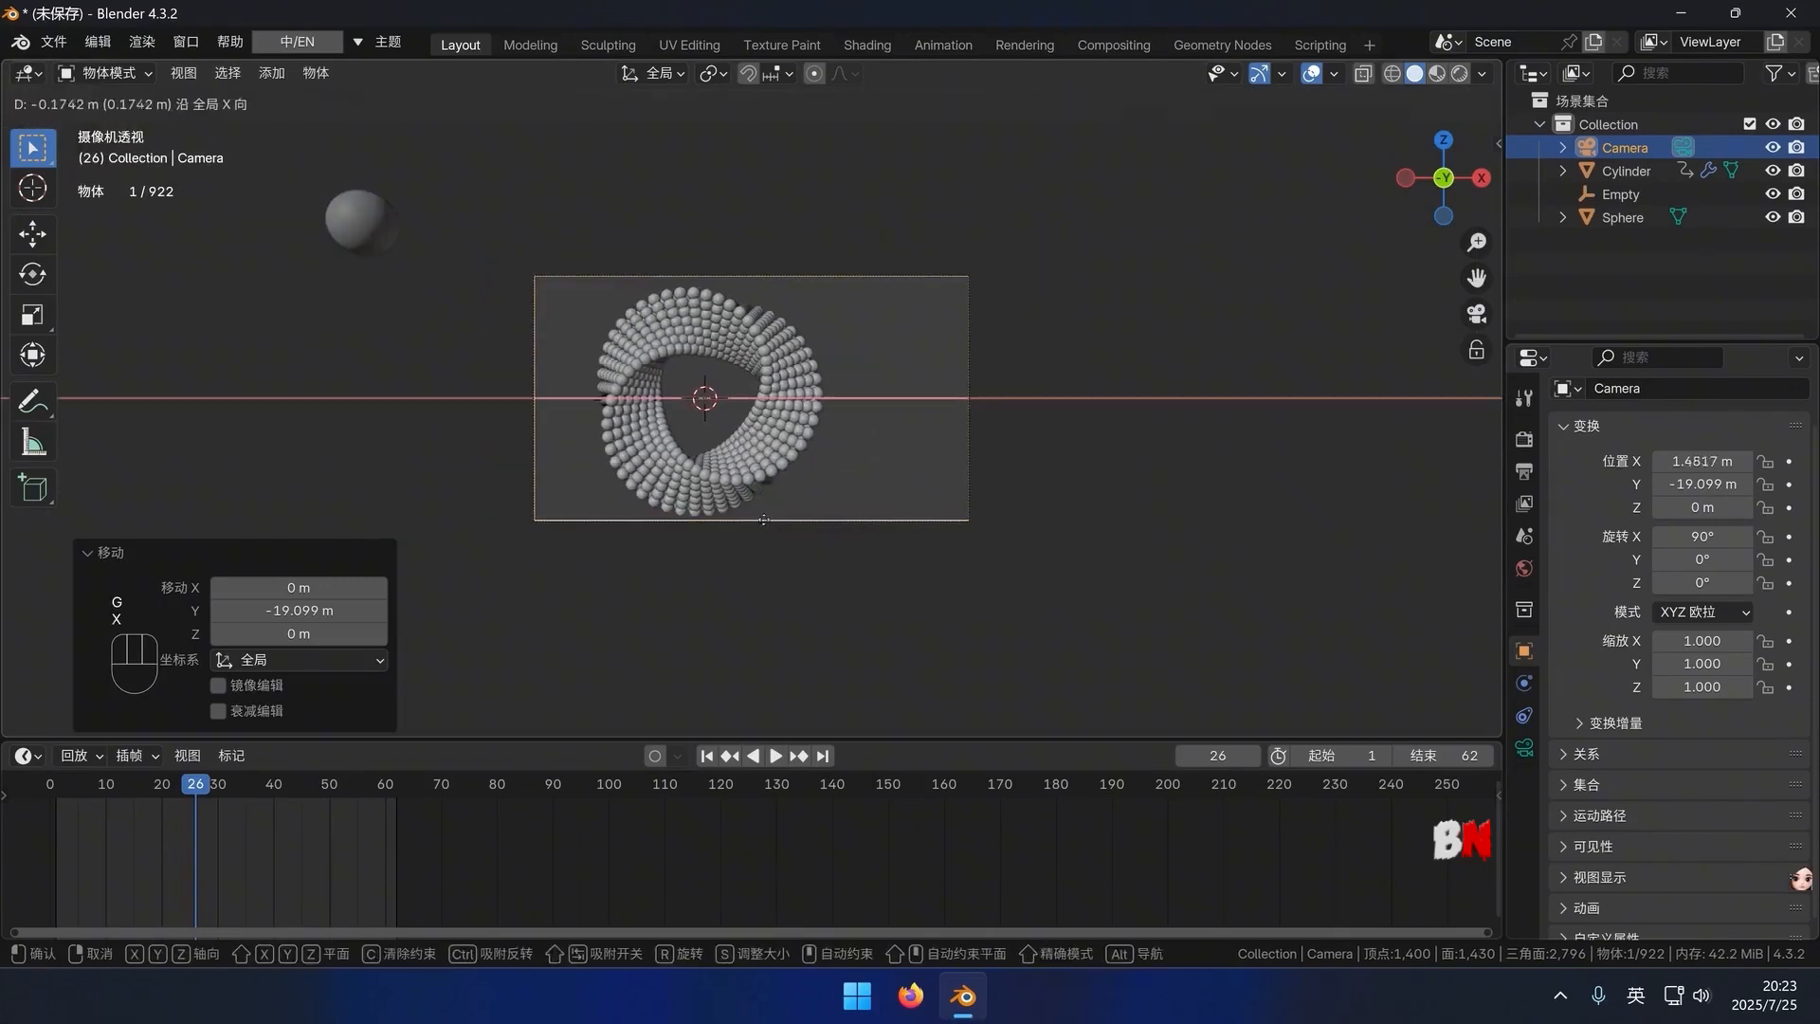
{"action": "left_click", "coordinate": [640, 515]}
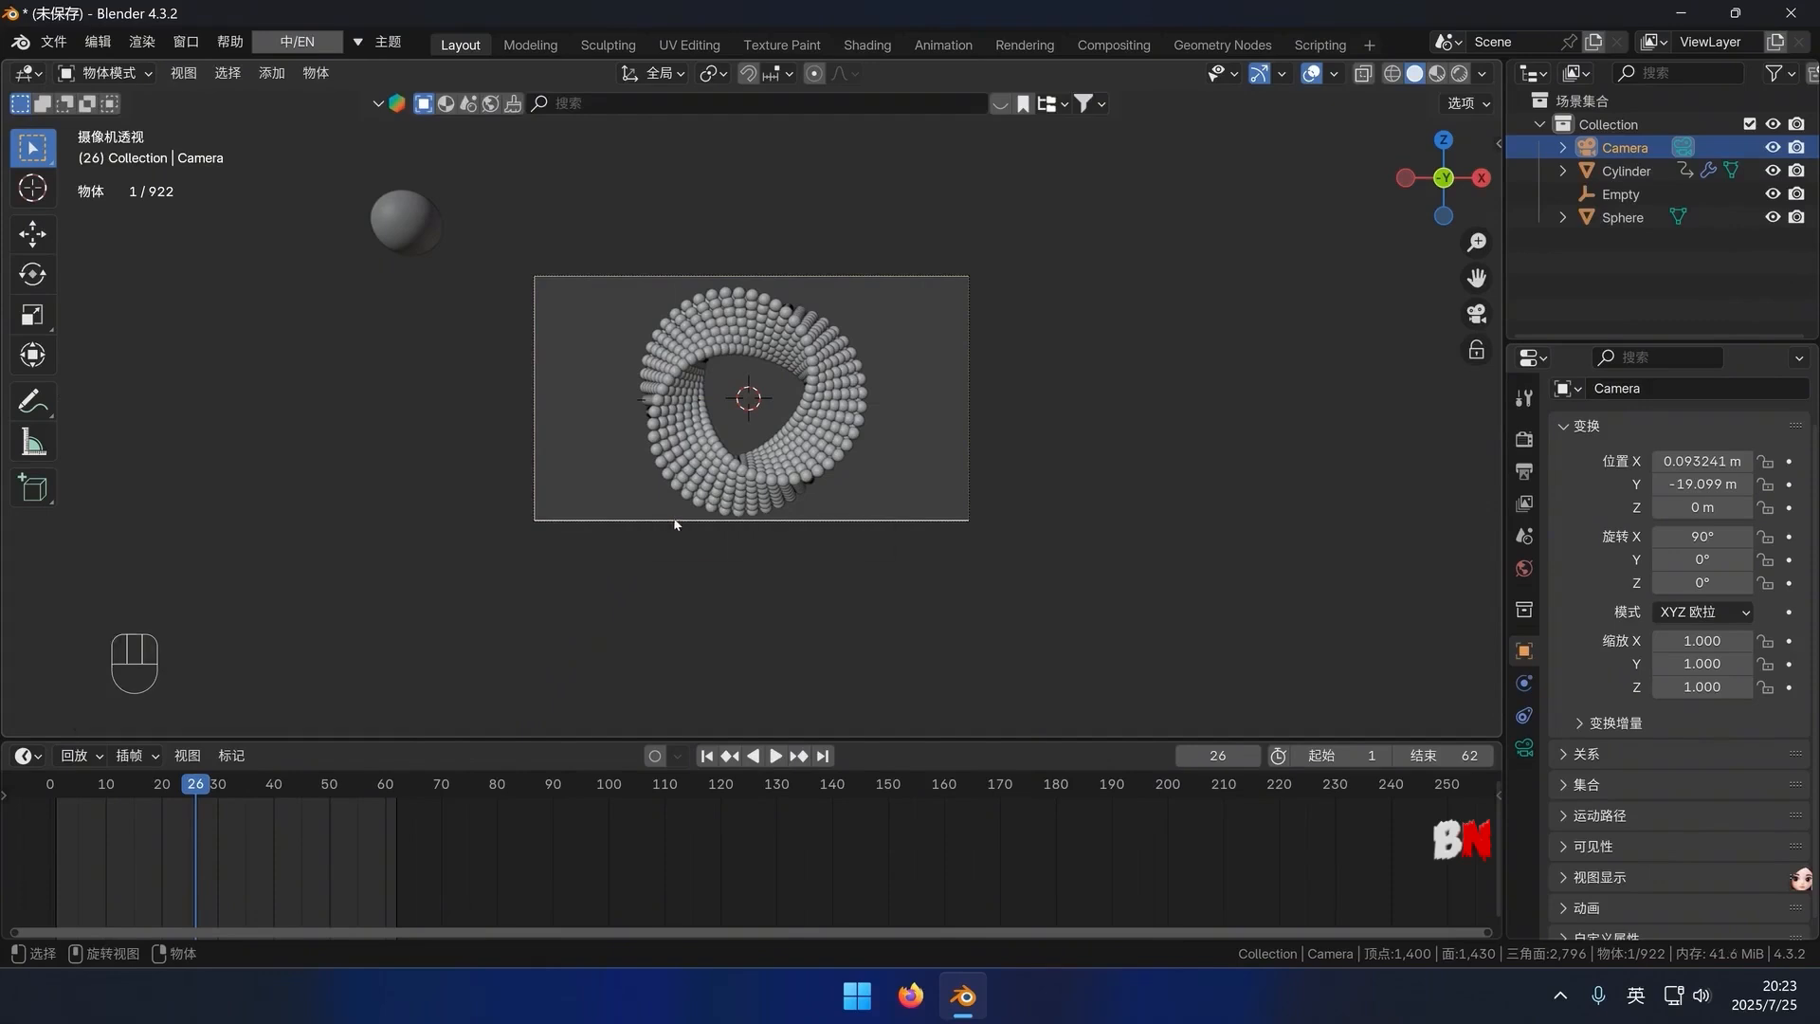
{"action": "key", "text": "g"}
{"action": "key", "text": "y"}
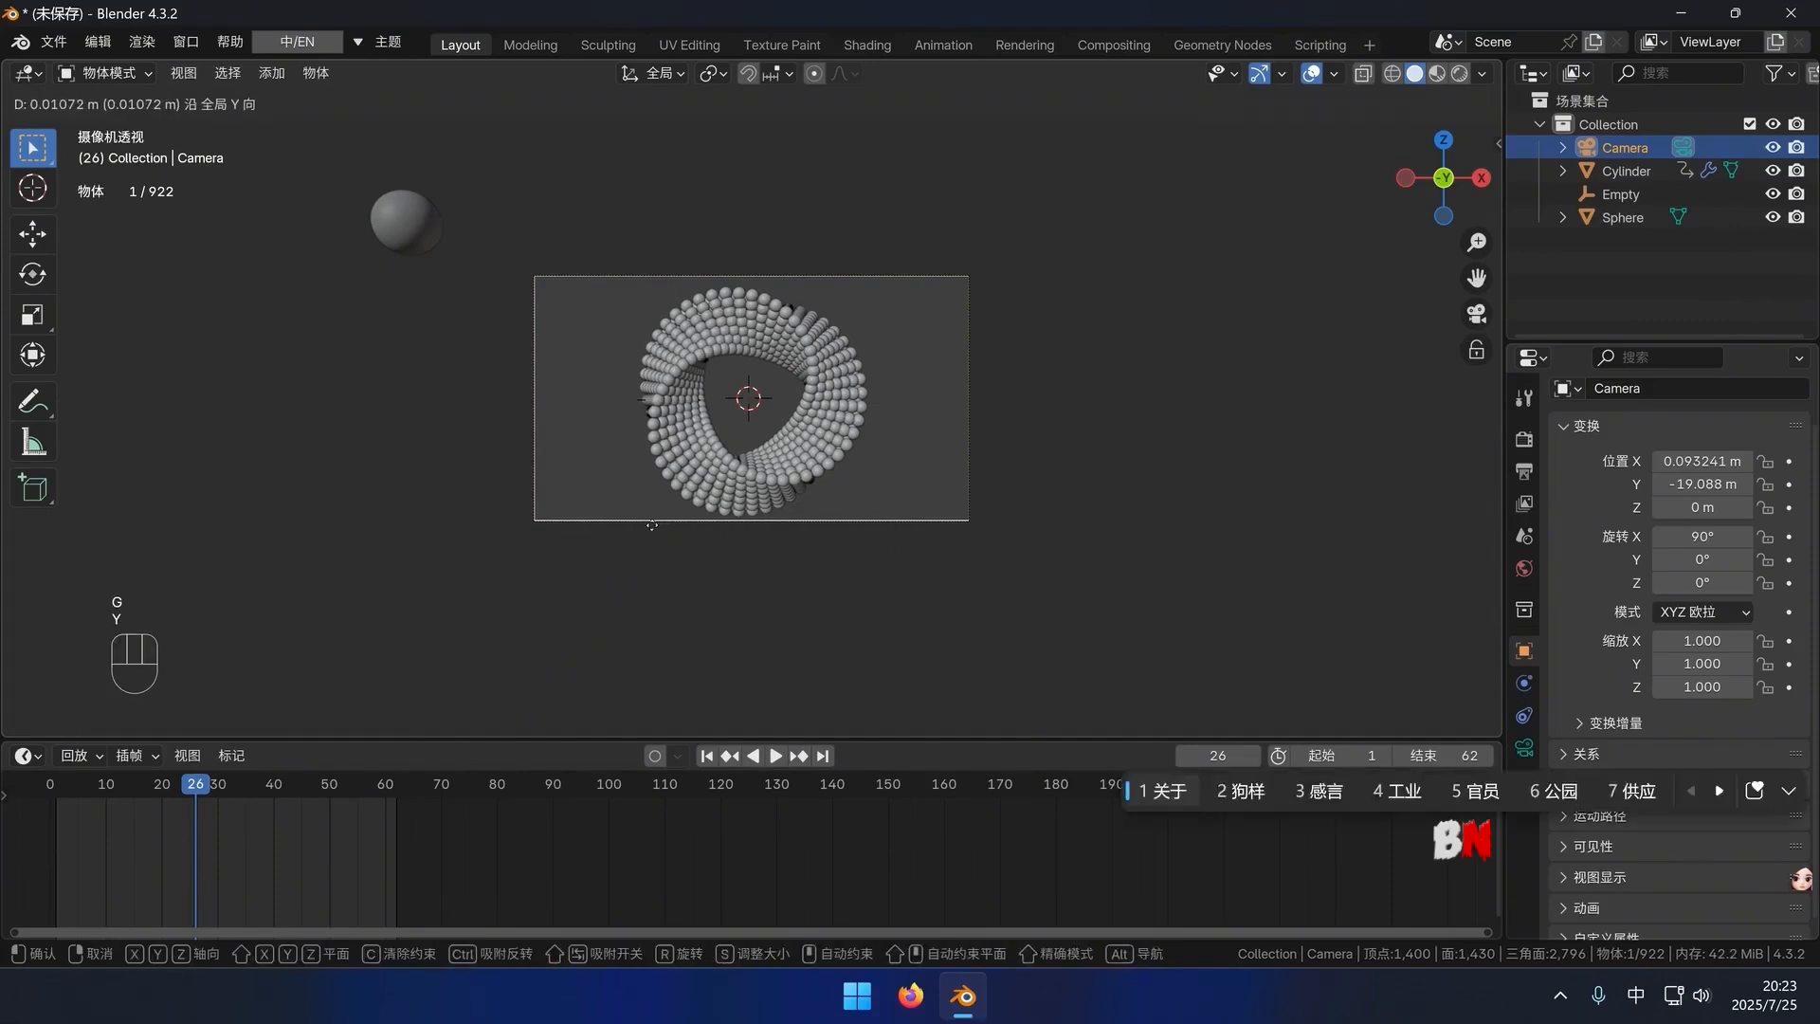
{"action": "key", "text": "g"}
{"action": "key", "text": "y"}
{"action": "left_click", "coordinate": [679, 529]}
{"action": "key", "text": "ctrl+z"}
Move the camera back along Y to about -22 m and play the animation to check the ring's framing
{"action": "key", "text": "g"}
{"action": "key", "text": "y"}
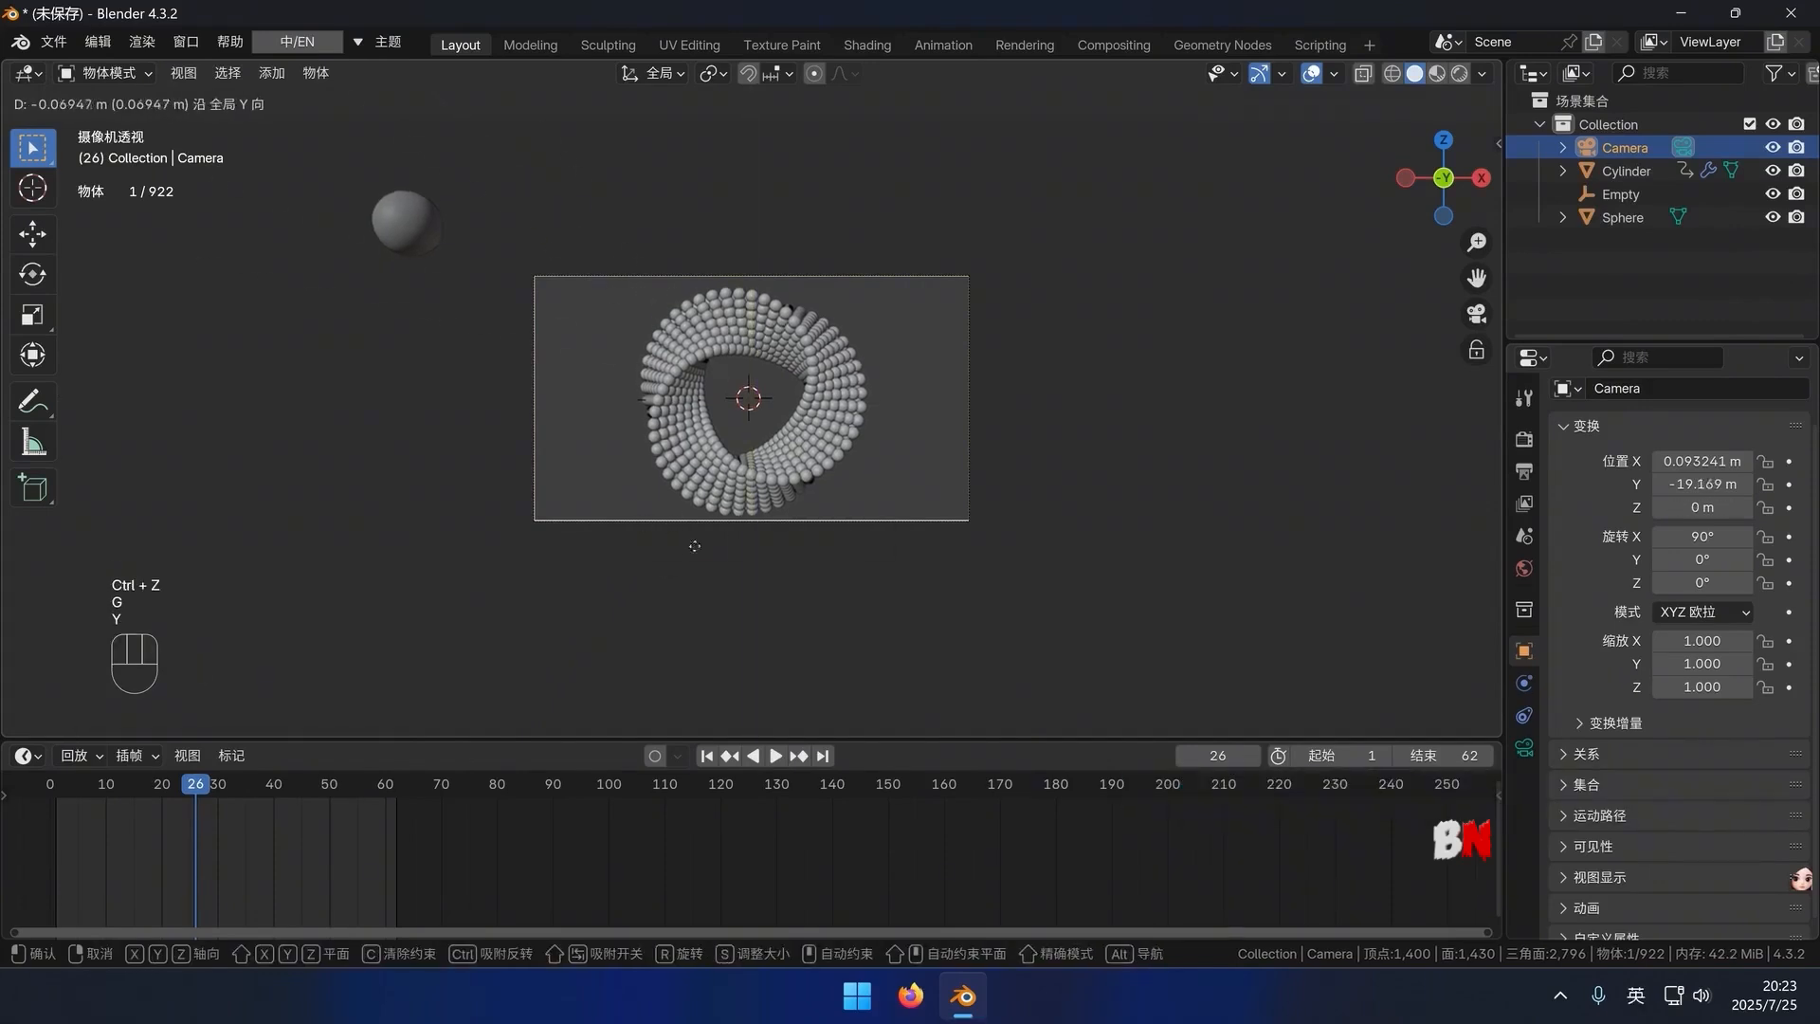
{"action": "left_click", "coordinate": [677, 479]}
{"action": "key", "text": "space"}
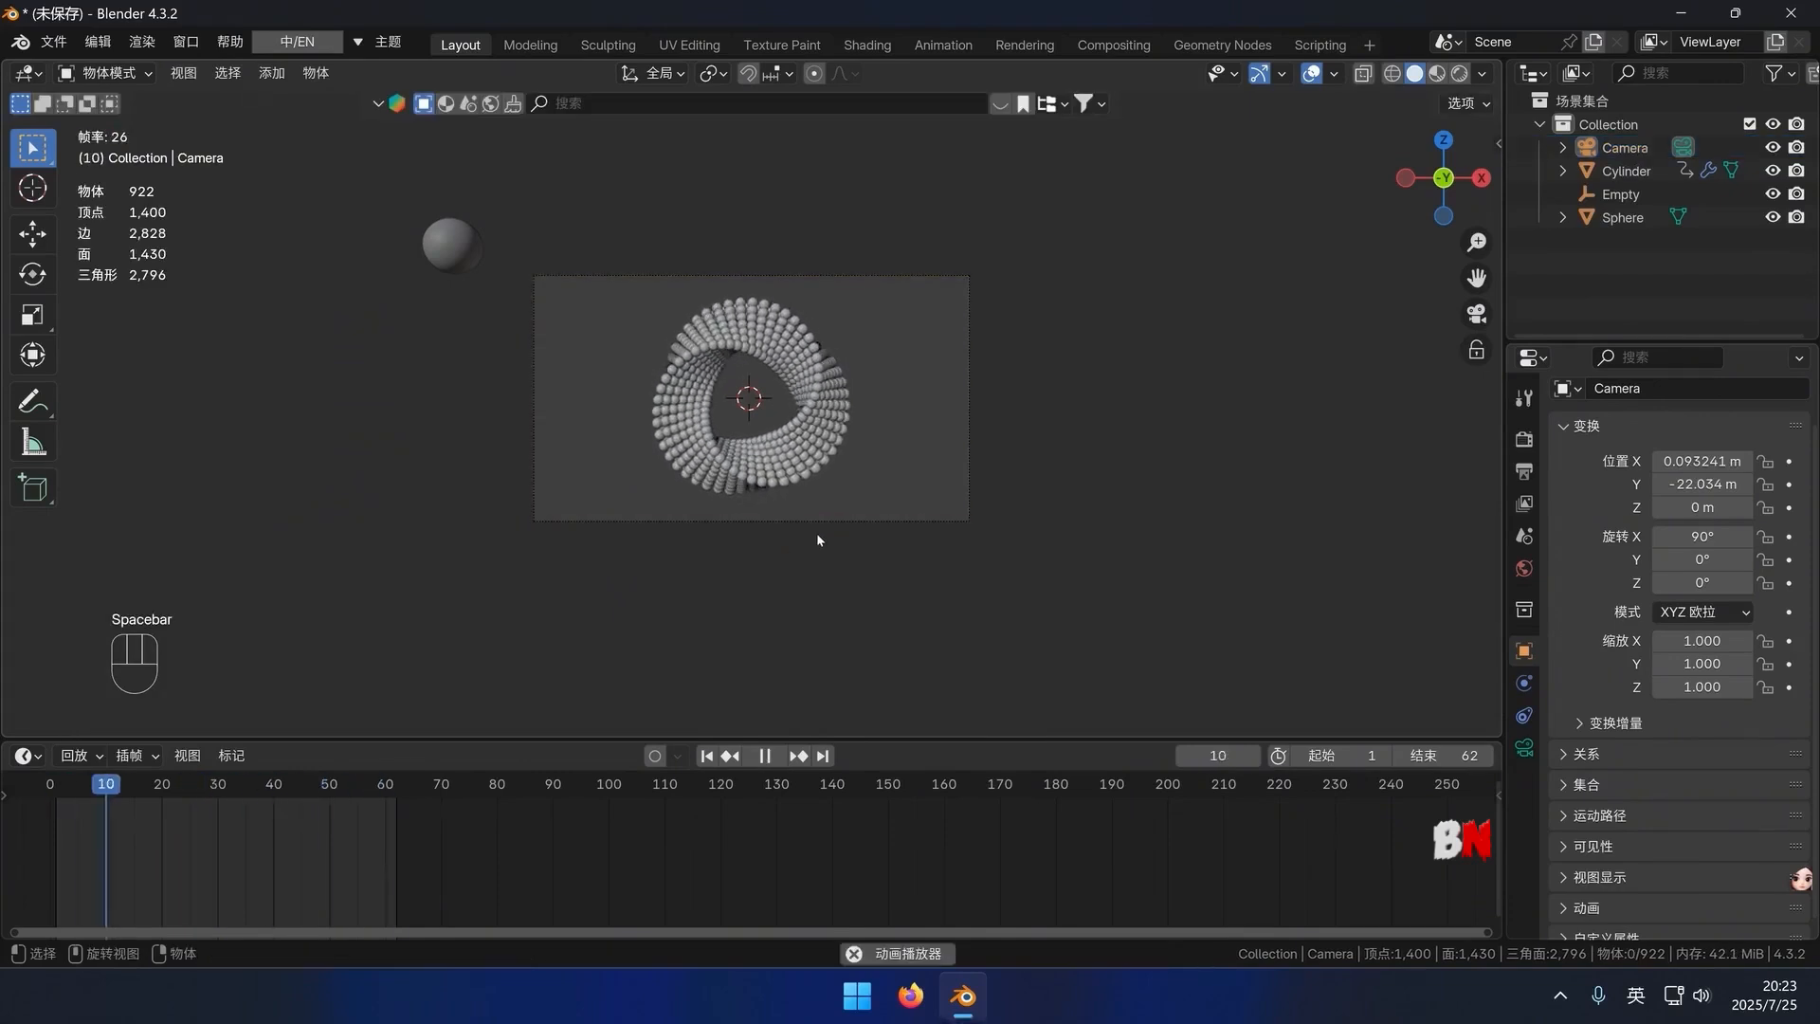
{"action": "key", "text": "space"}
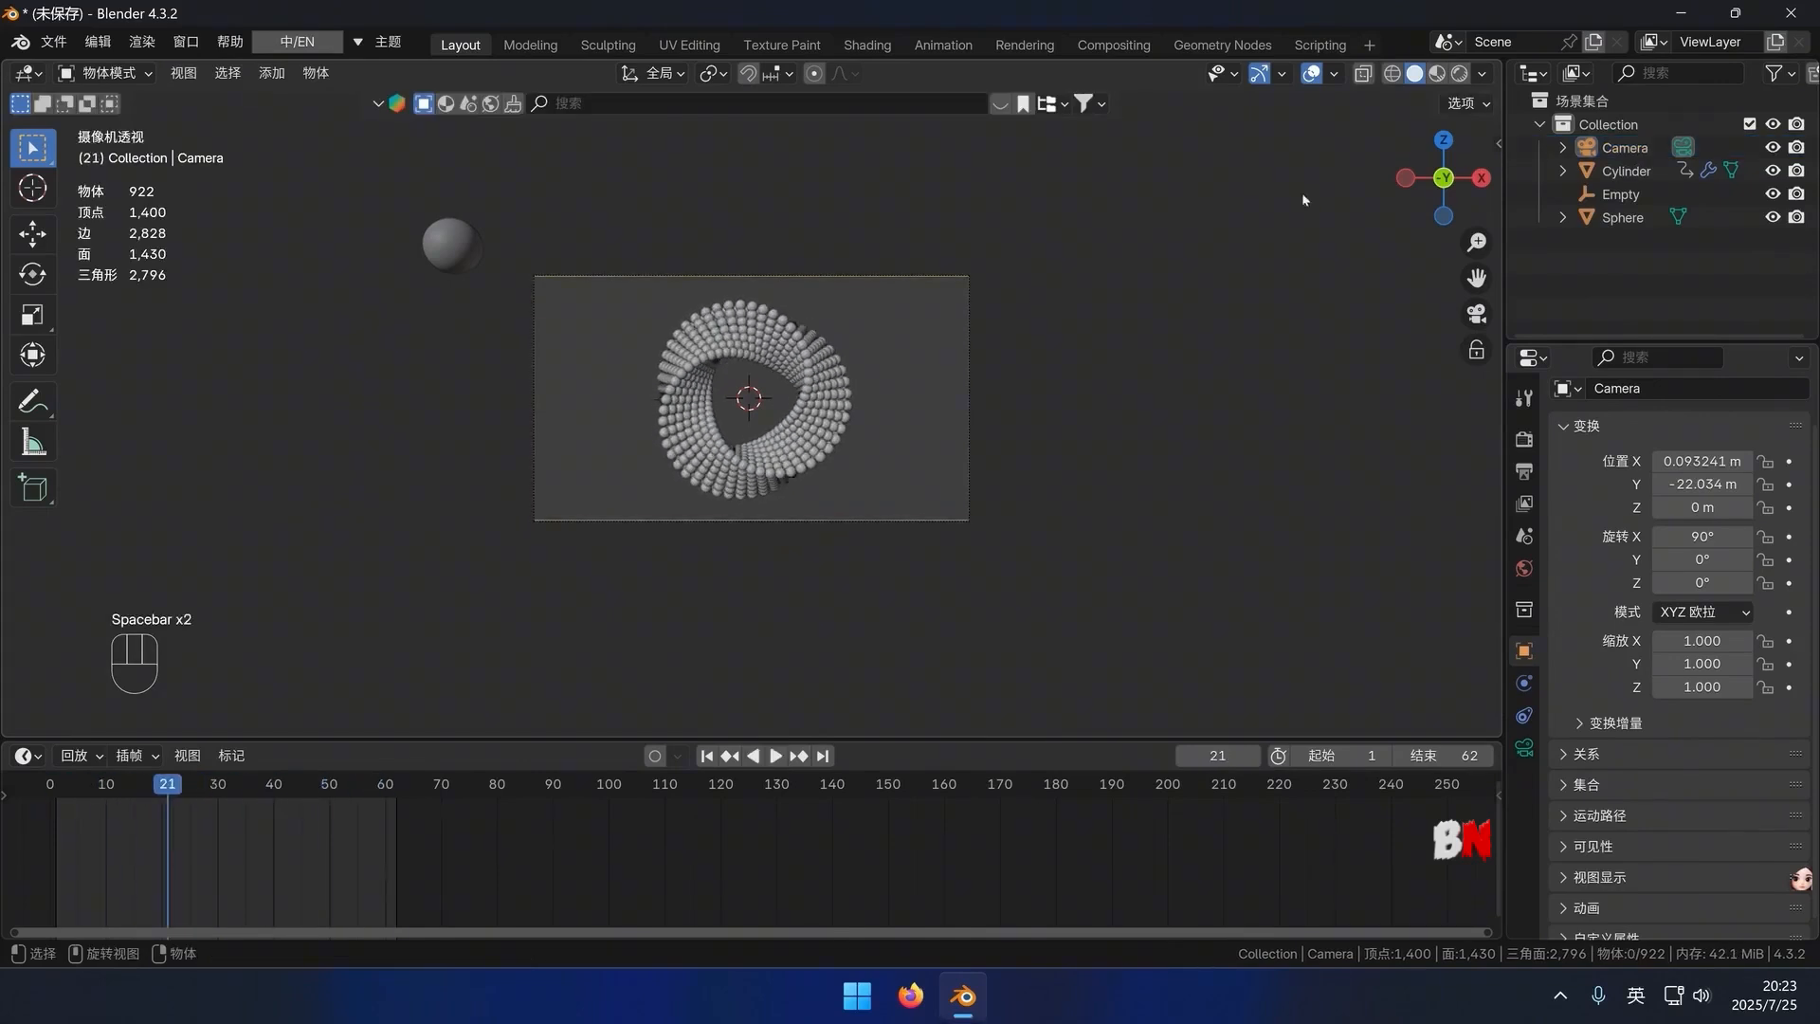
Show the viewport in rendered shading and set the render engine to Cycles with GPU compute
{"action": "left_click", "coordinate": [1459, 74]}
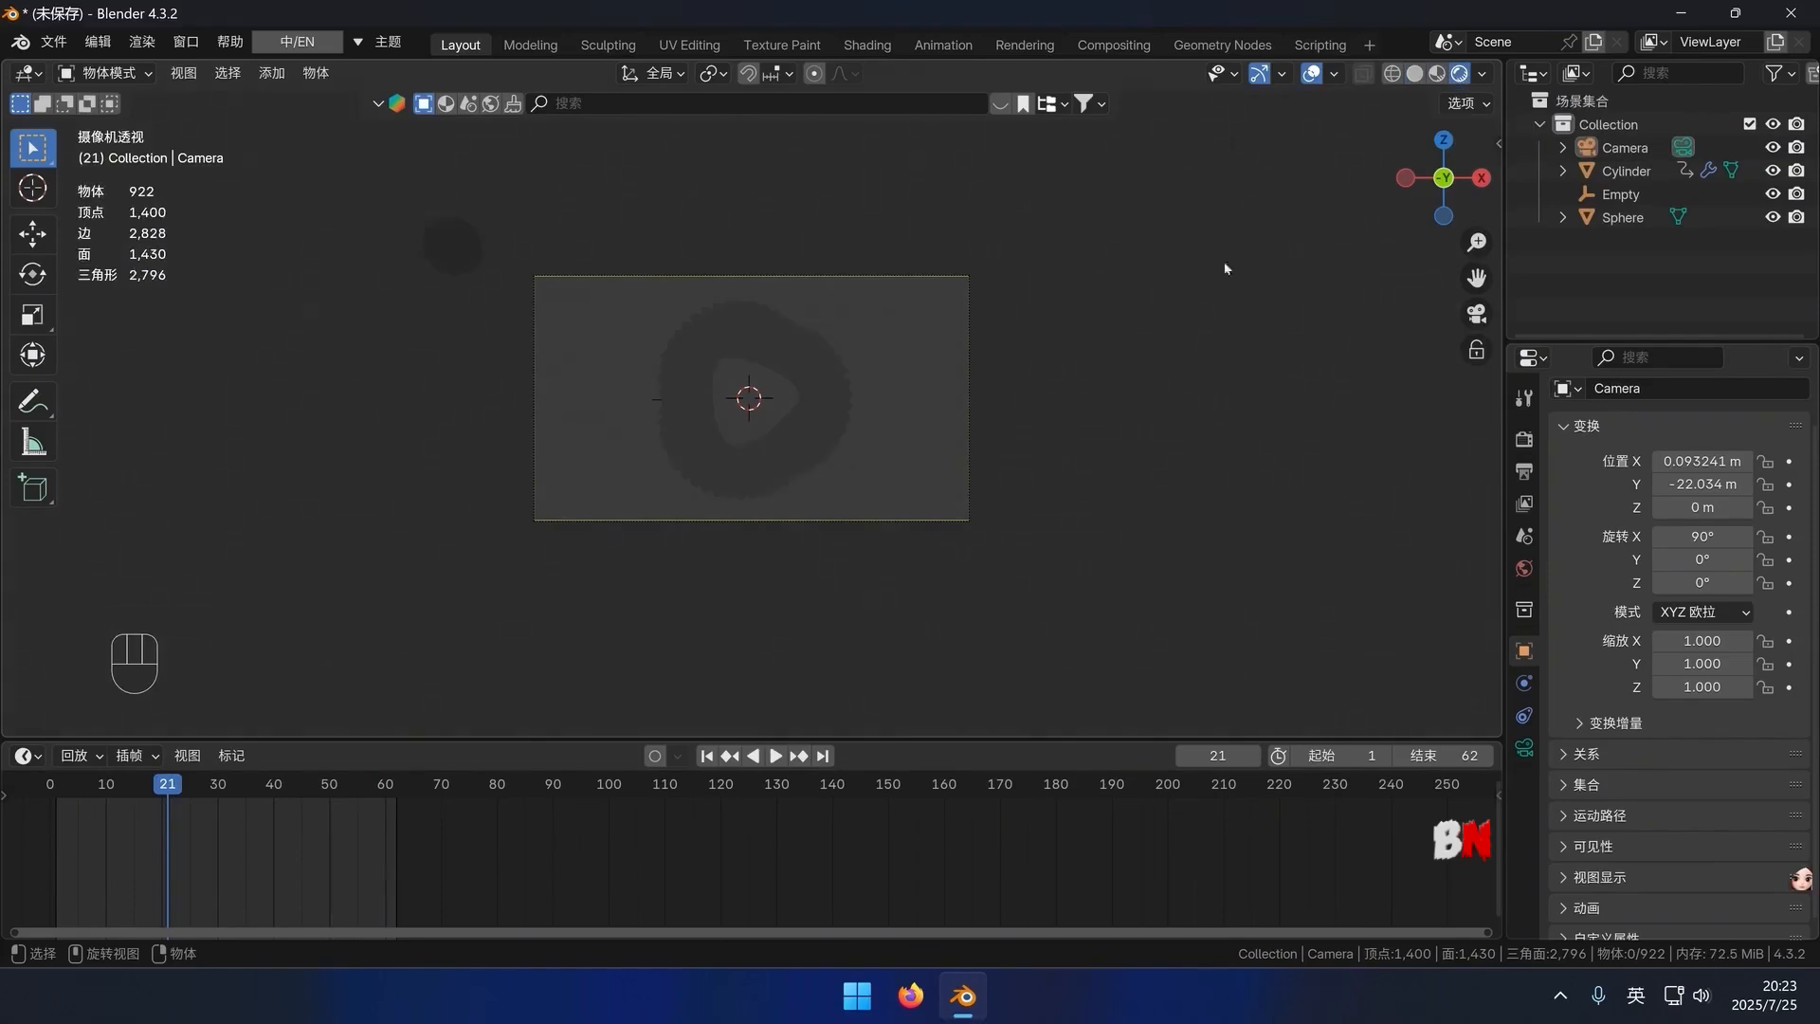
{"action": "left_click", "coordinate": [1524, 439]}
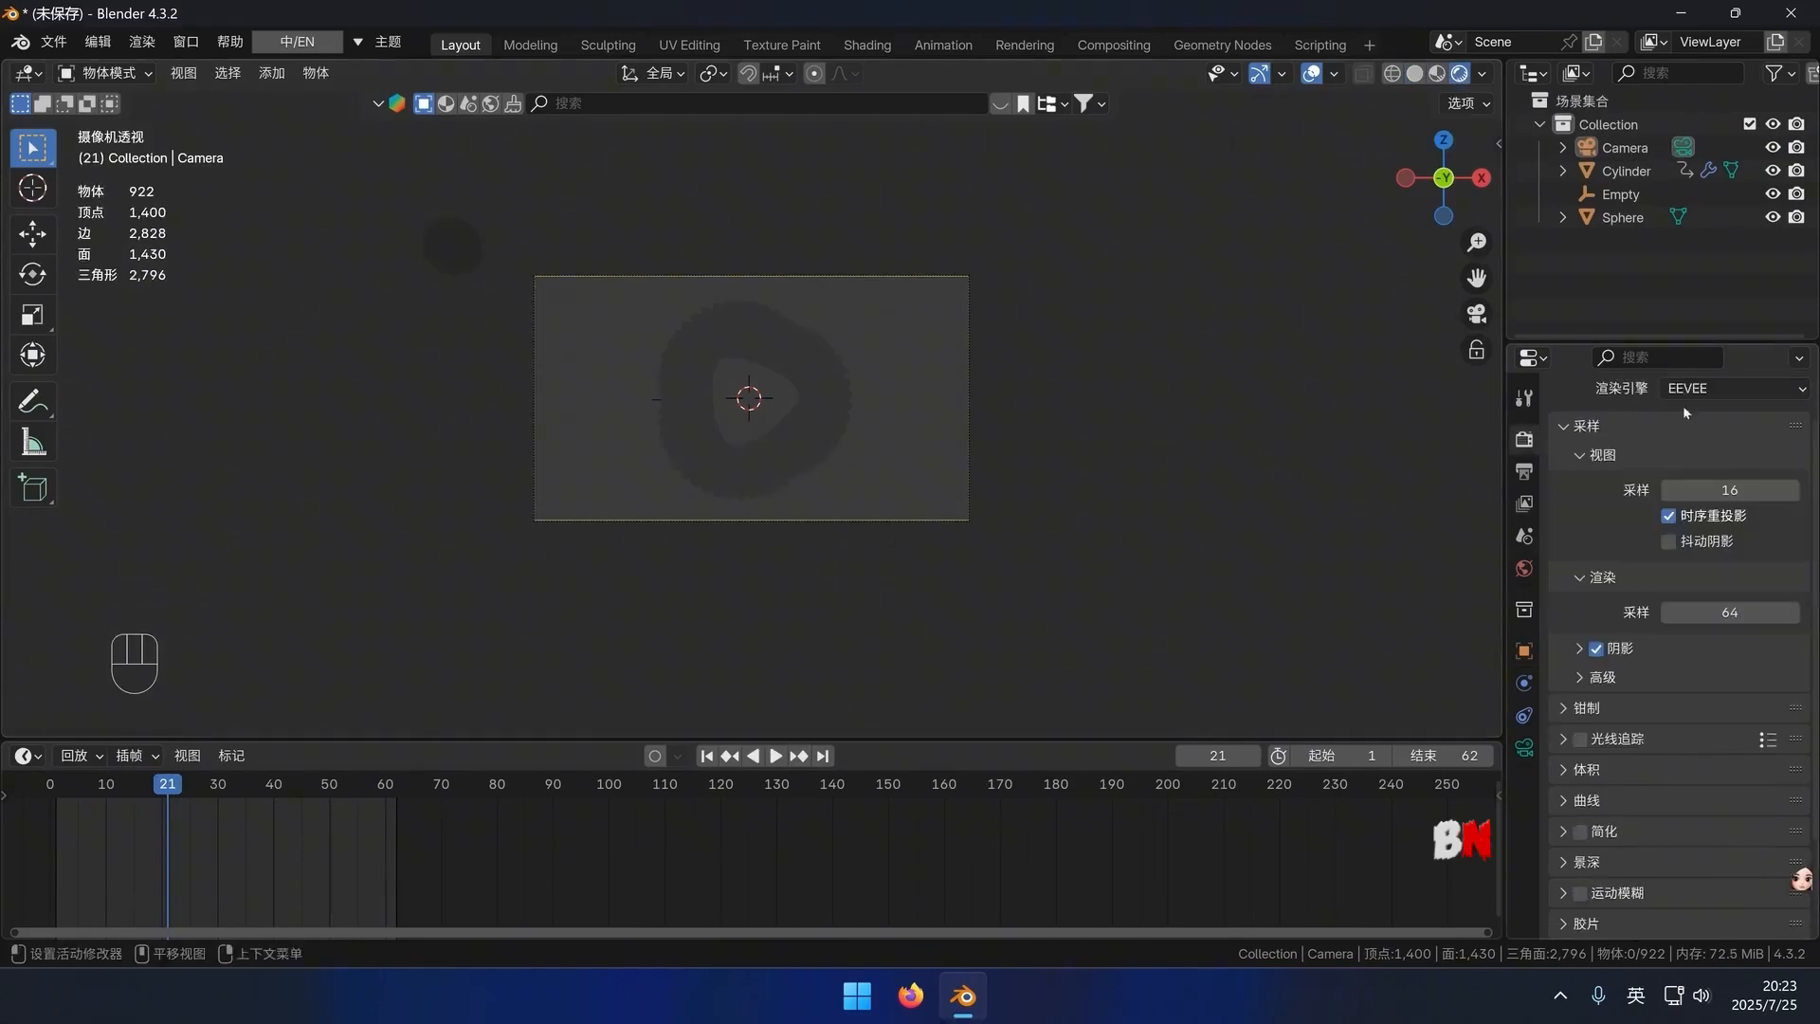
{"action": "left_click", "coordinate": [1687, 390]}
{"action": "left_click", "coordinate": [1697, 466]}
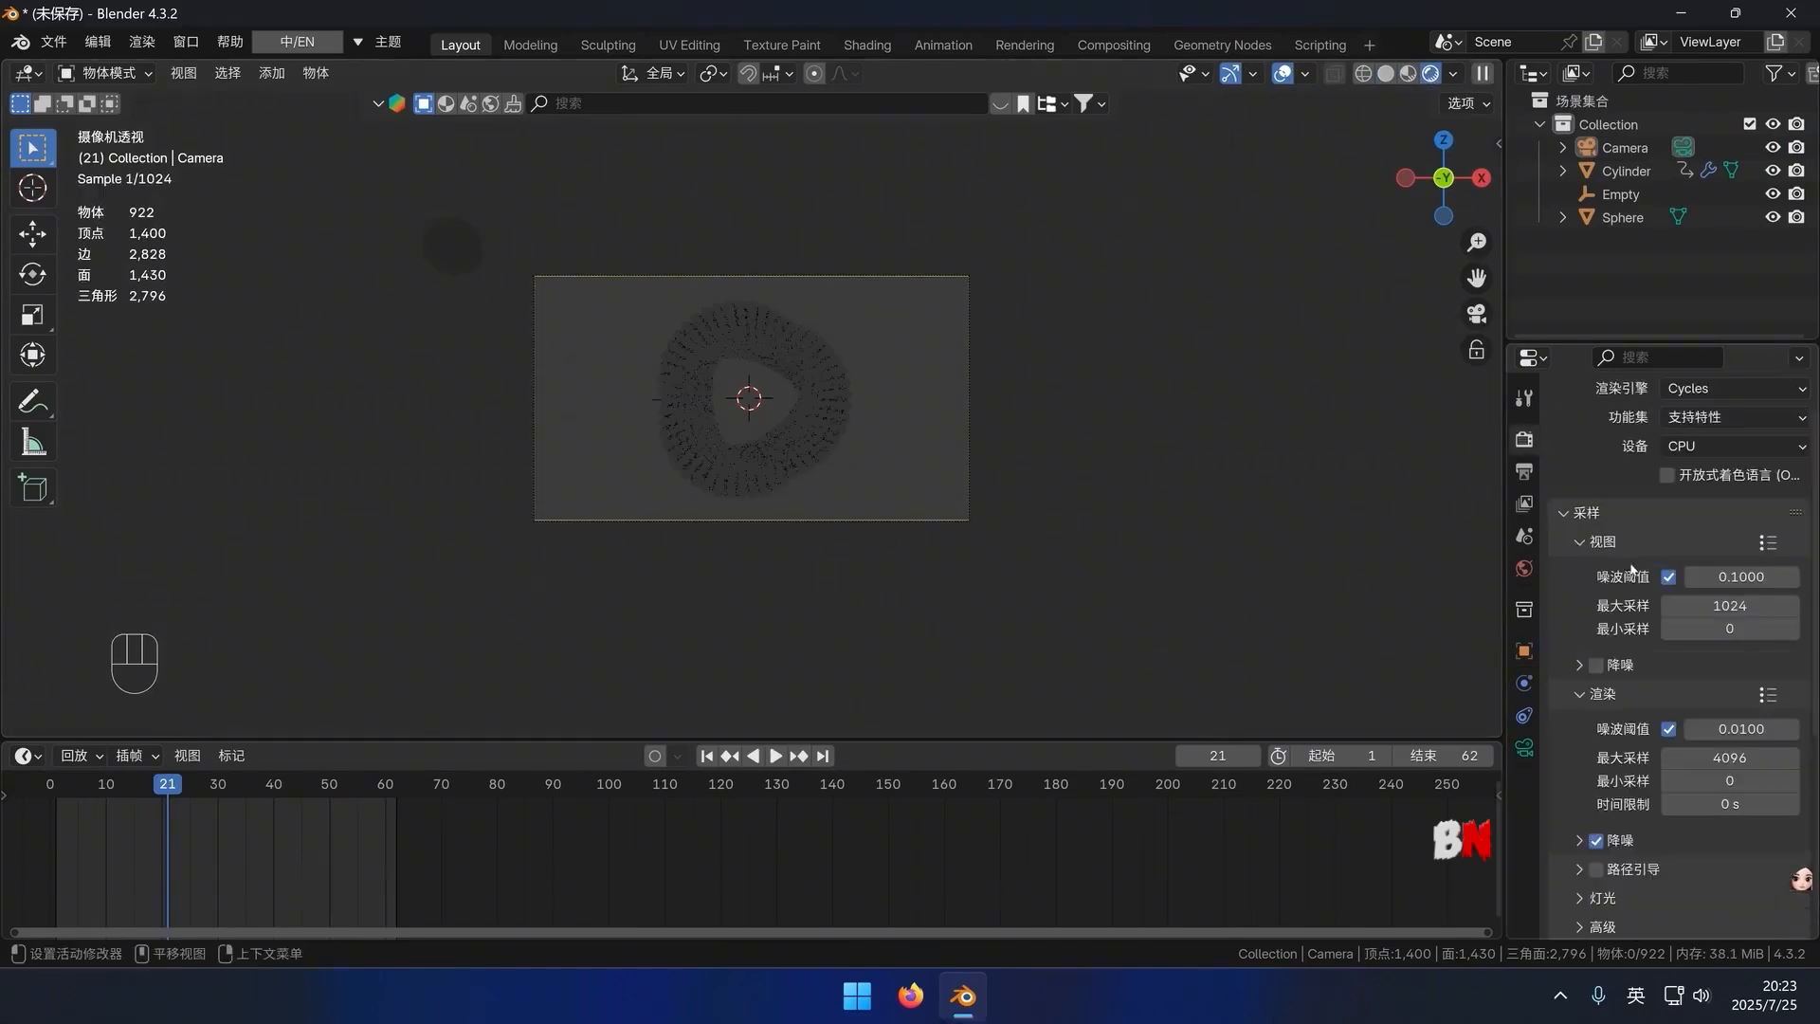
{"action": "left_click", "coordinate": [1711, 444]}
{"action": "left_click", "coordinate": [1706, 499]}
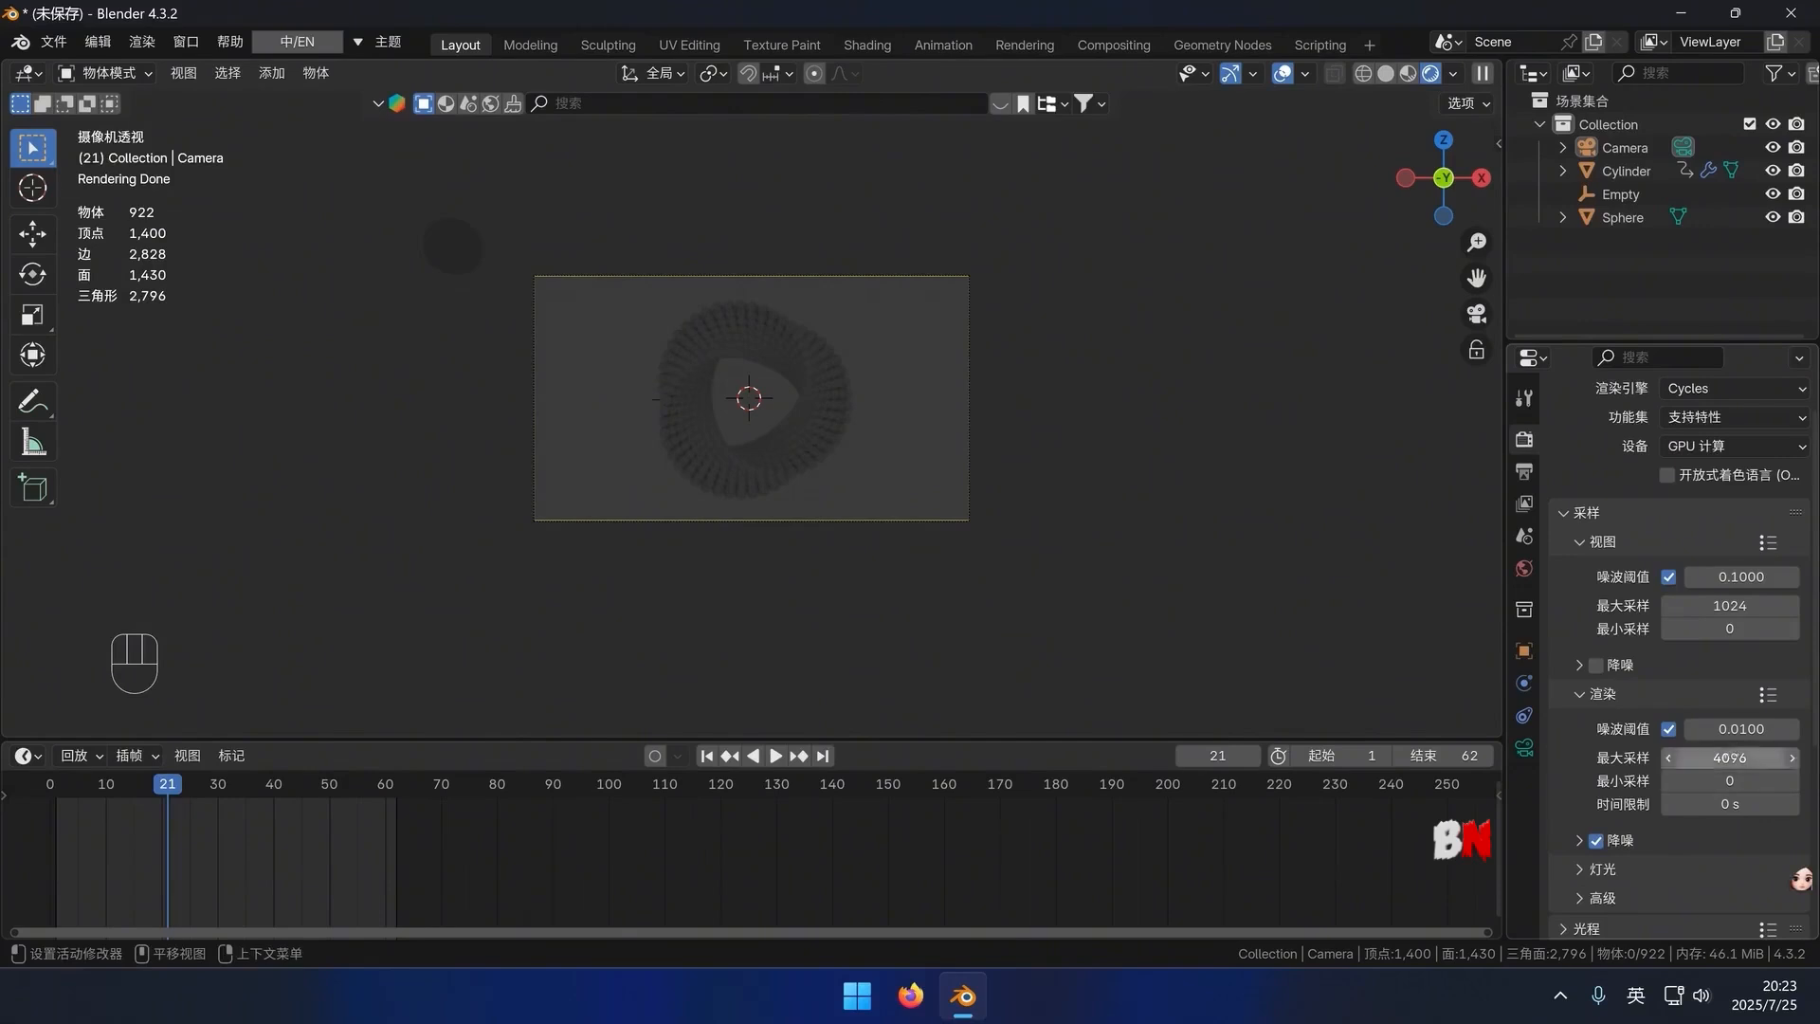
Set the maximum samples for the final render to 128
{"action": "double_click", "coordinate": [1730, 758]}
{"action": "type", "text": "128"}
{"action": "key", "text": "Return"}
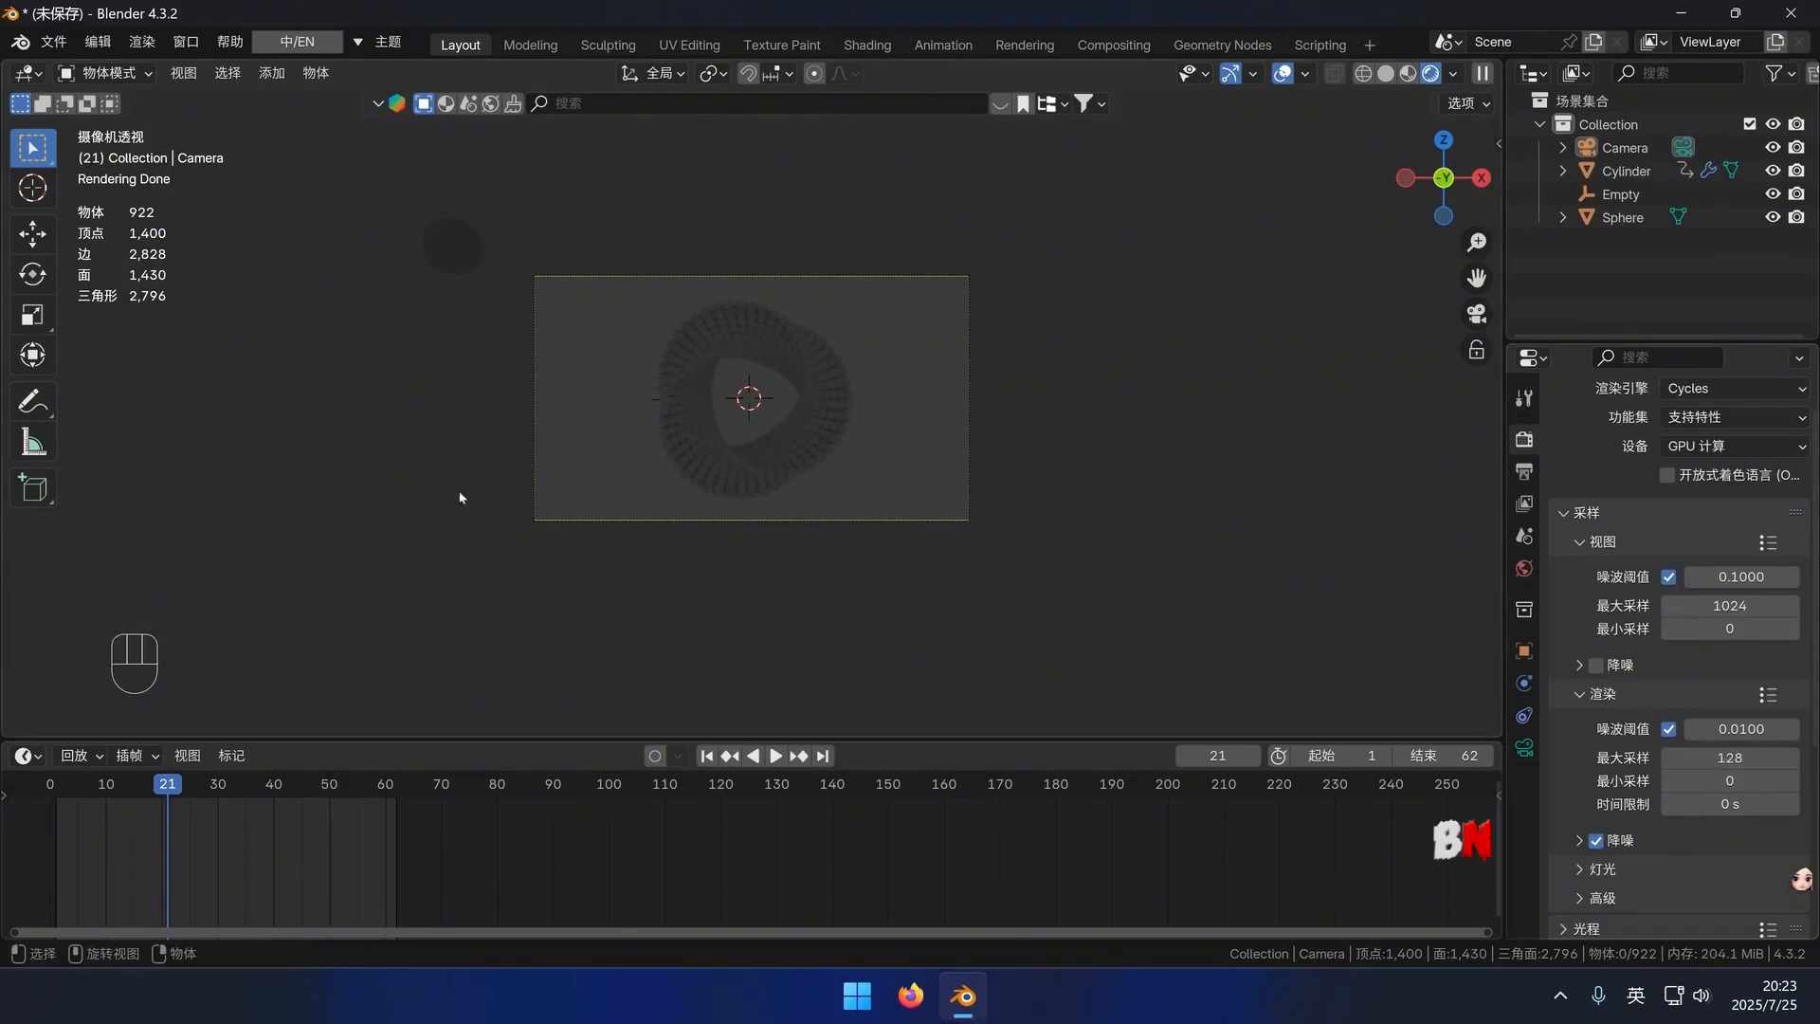
Add a point light at the origin inside the ring and set its power to 350 W
{"action": "key", "text": "shift+a"}
{"action": "mouse_move", "coordinate": [744, 424]}
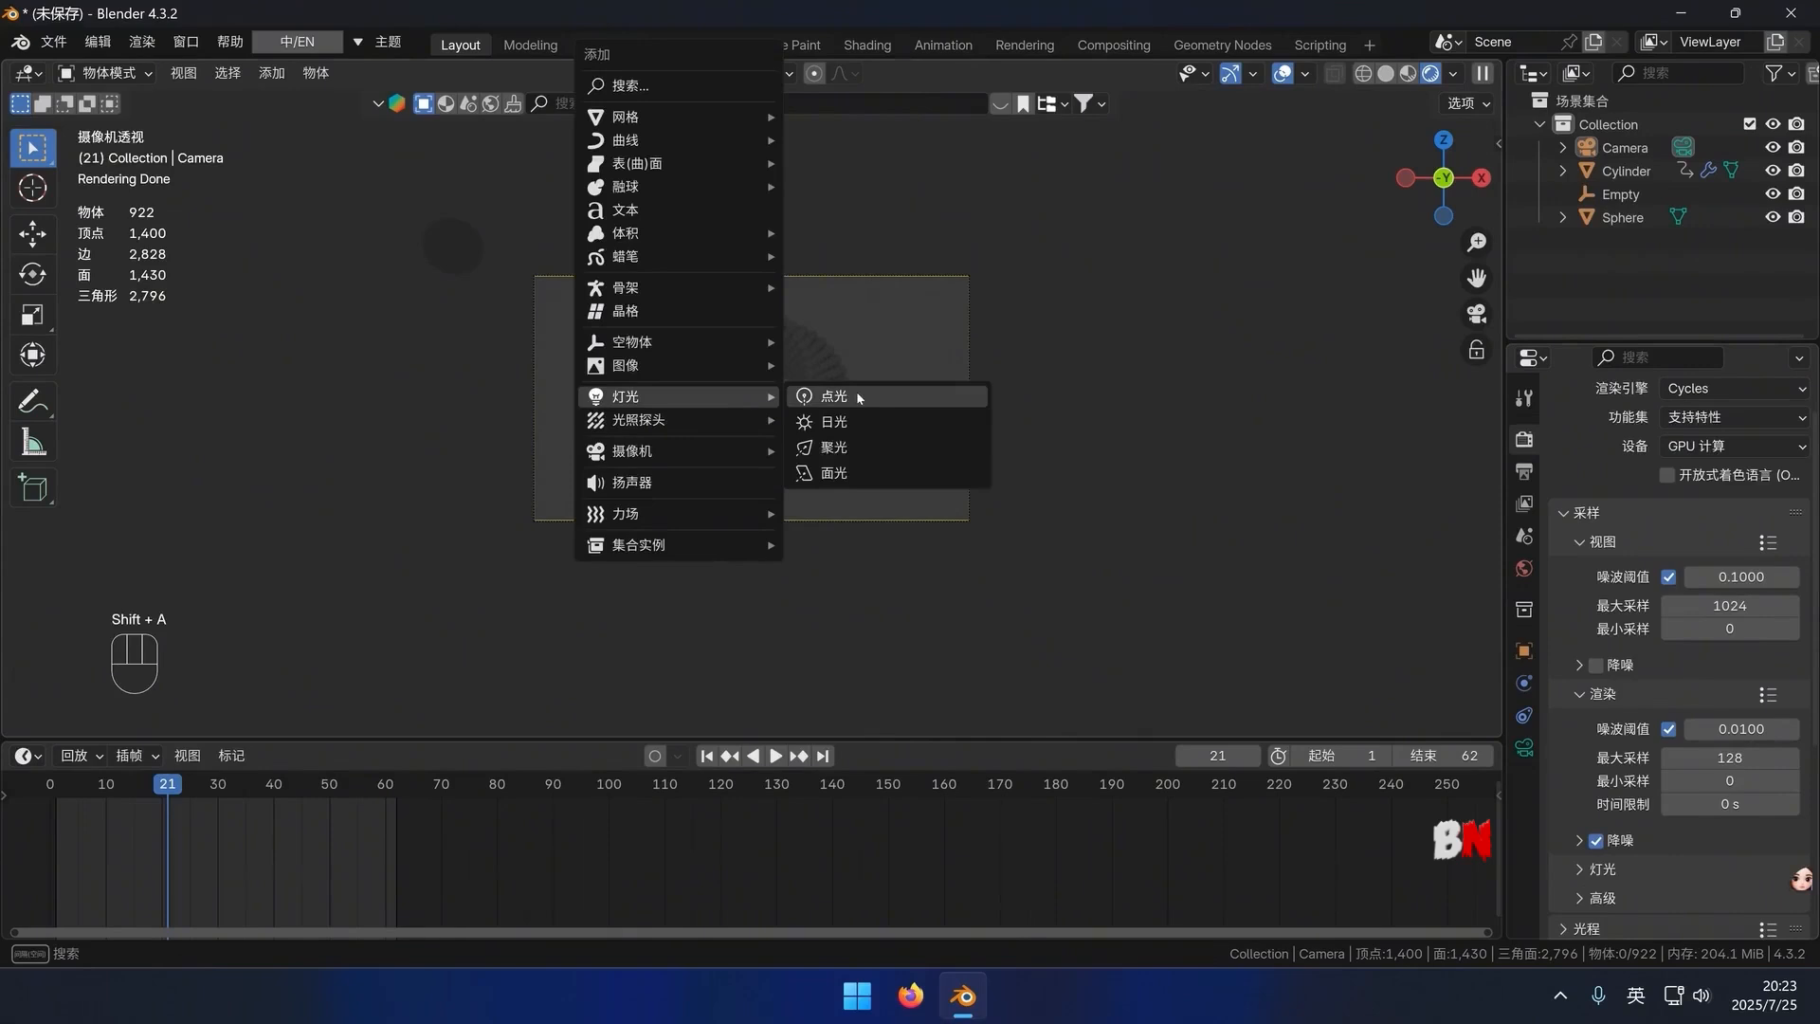
{"action": "left_click", "coordinate": [859, 397]}
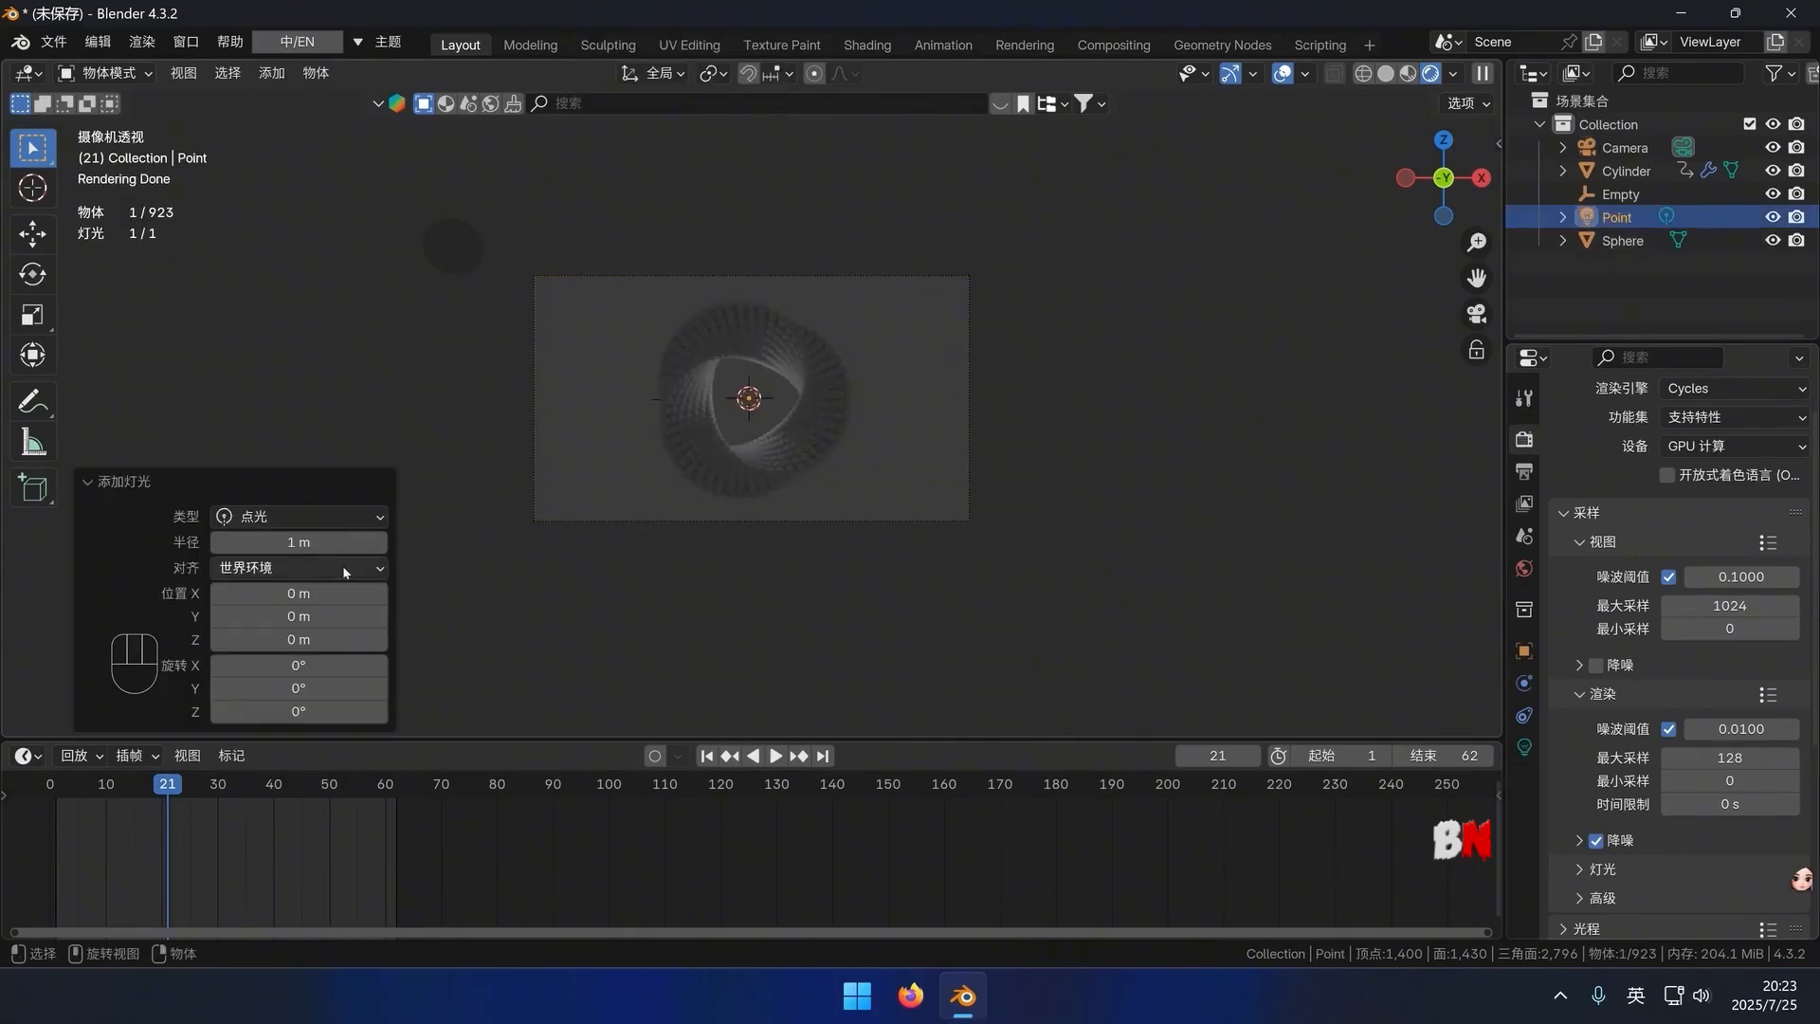
{"action": "left_click", "coordinate": [1524, 747]}
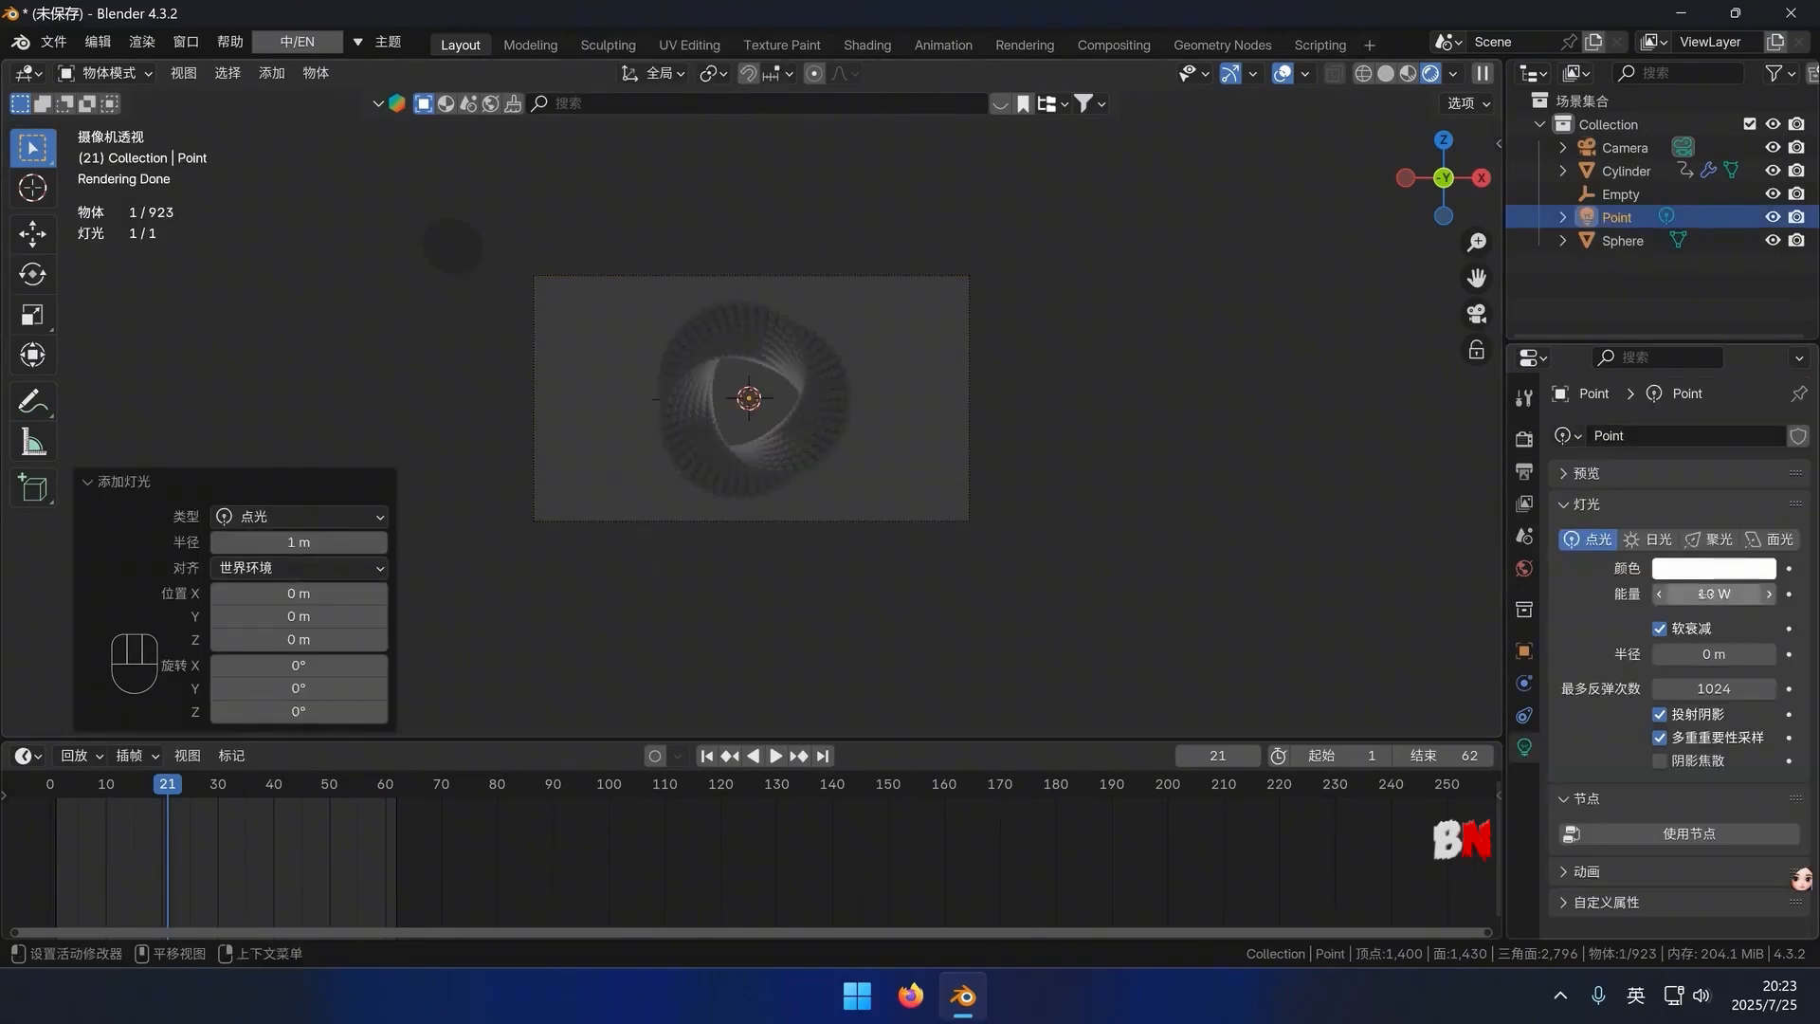
{"action": "left_click", "coordinate": [1706, 594]}
{"action": "type", "text": "350"}
{"action": "key", "text": "Return"}
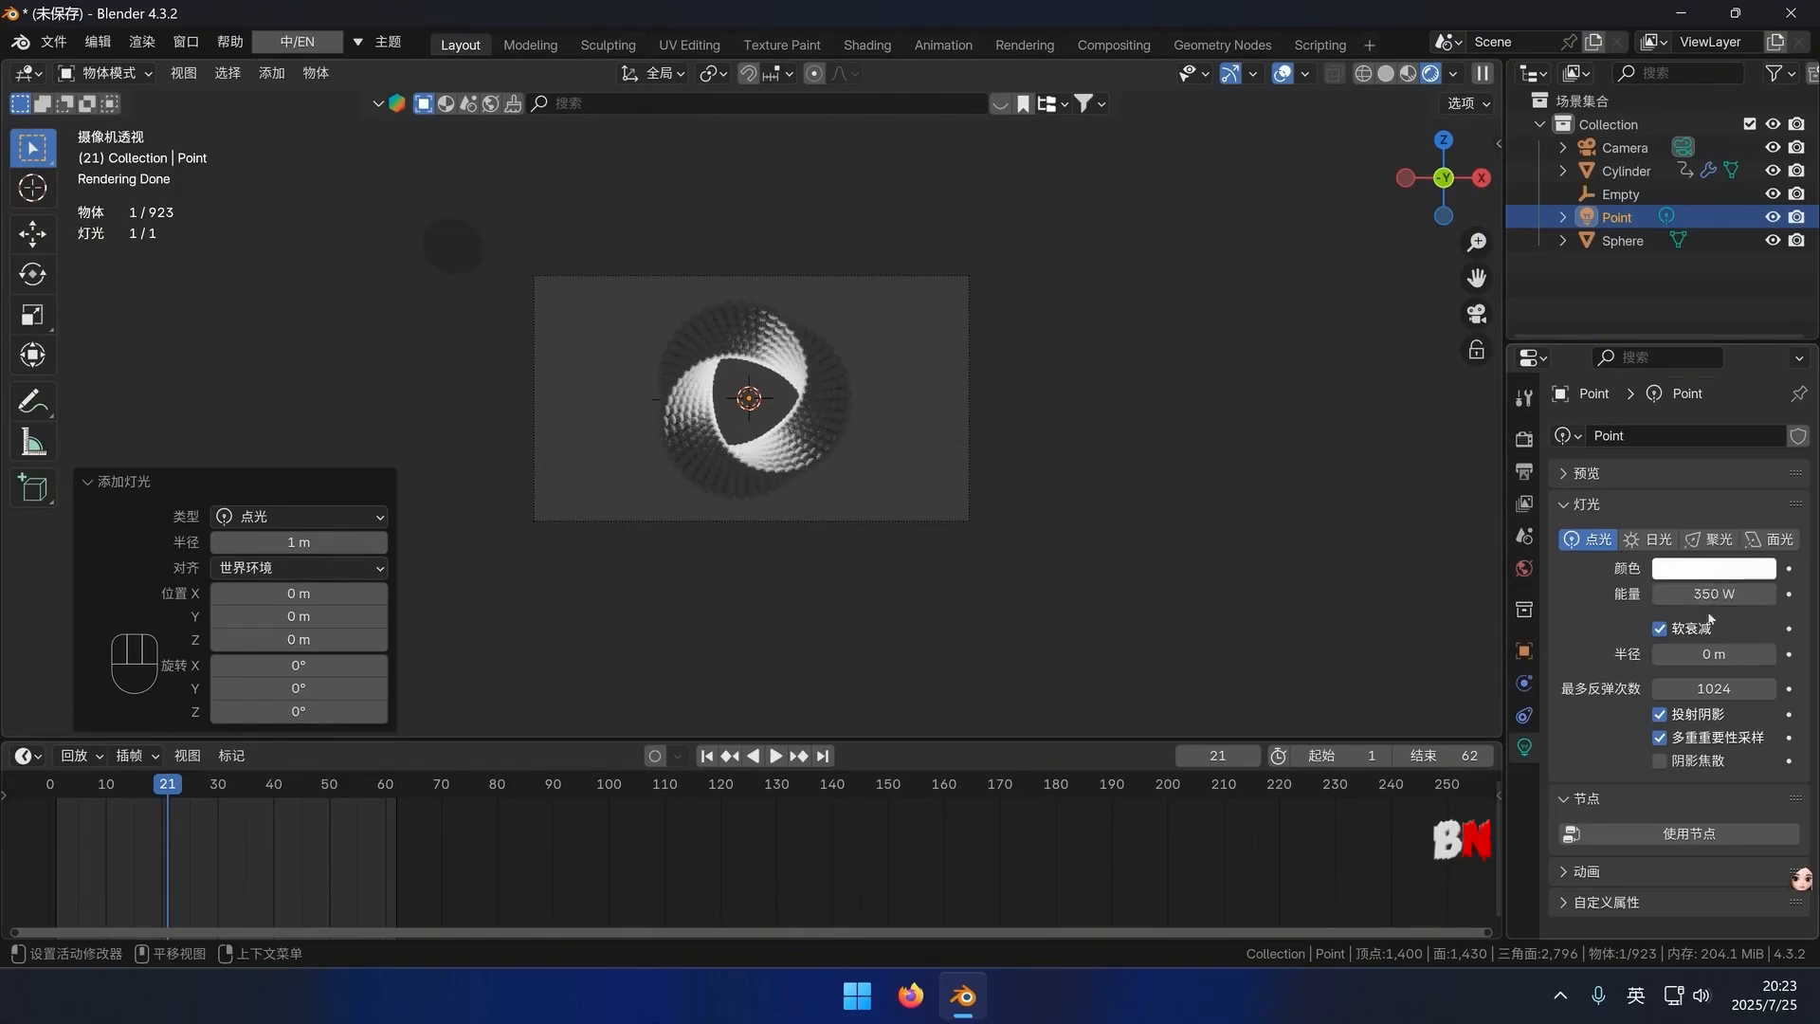
Change the point light's color to orange
{"action": "left_click", "coordinate": [1731, 573]}
{"action": "left_click_drag", "start_coordinate": [1650, 359], "coordinate": [1620, 379]}
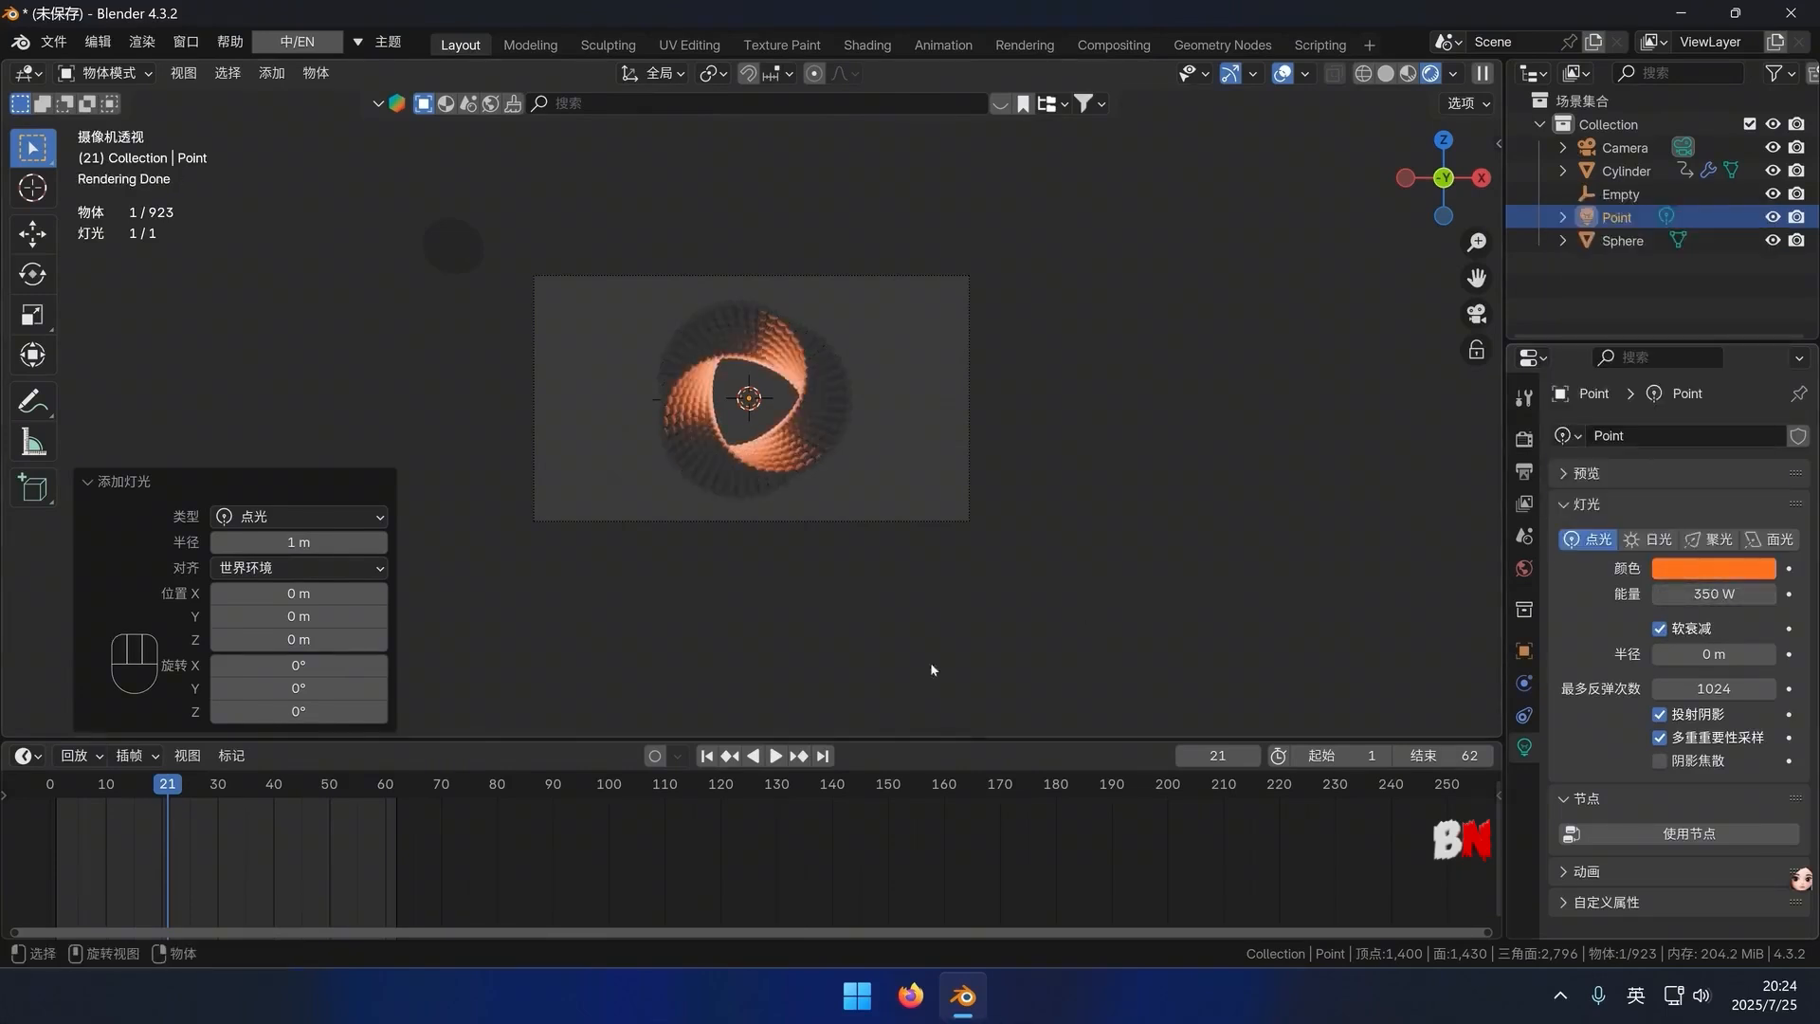
{"action": "left_click", "coordinate": [863, 628]}
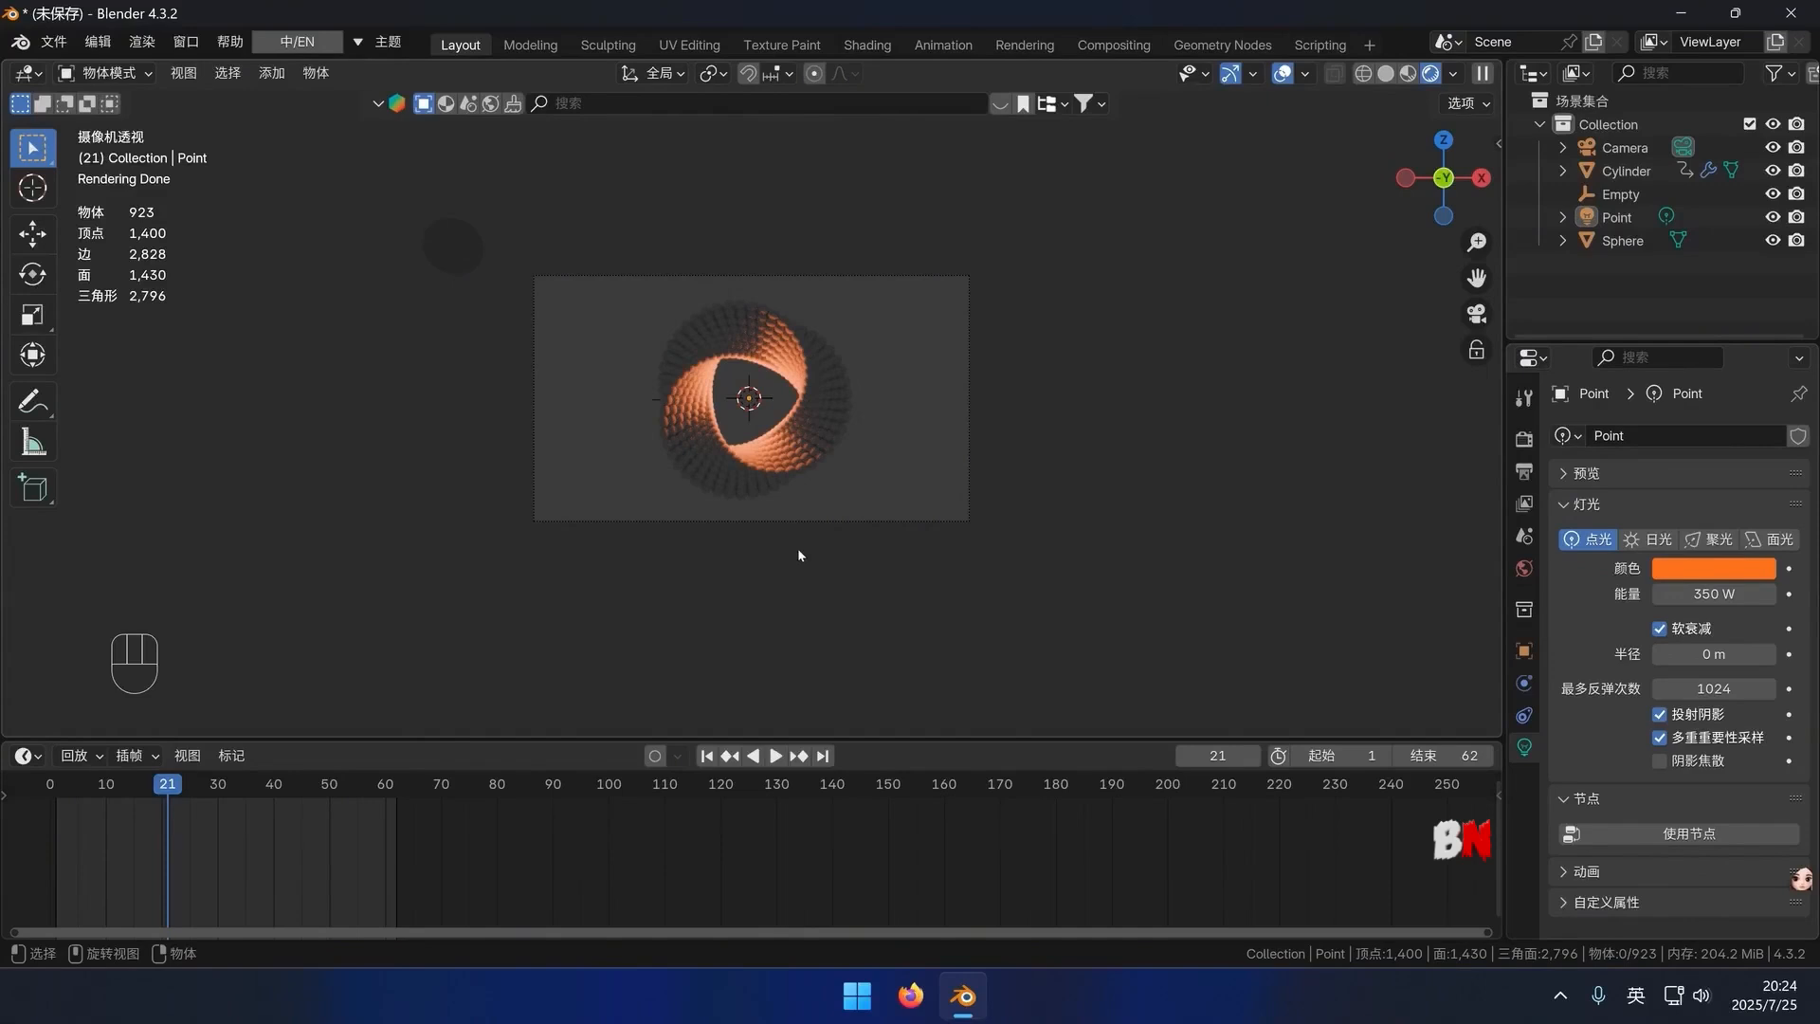
Add a plane at the ring's center and rotate it 90° about the X axis
{"action": "key", "text": "shift+a"}
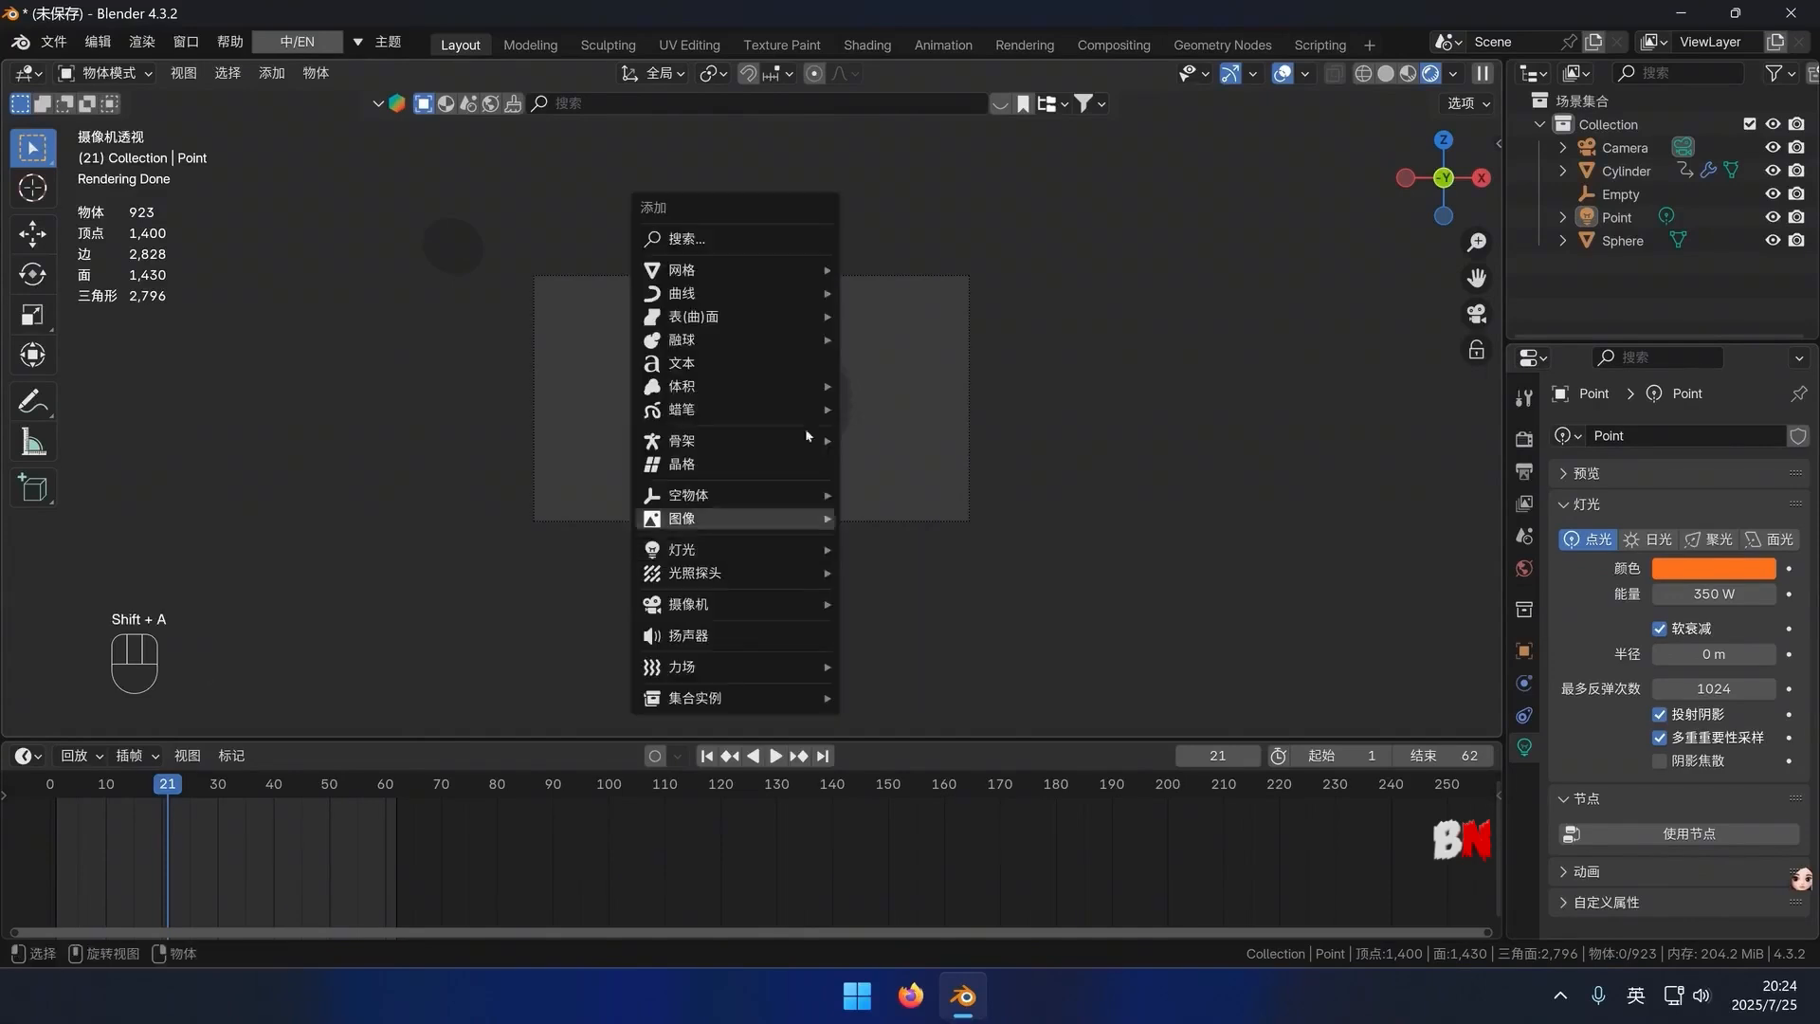
{"action": "mouse_move", "coordinate": [798, 269]}
{"action": "left_click", "coordinate": [890, 269]}
{"action": "key", "text": "r"}
{"action": "key", "text": "x"}
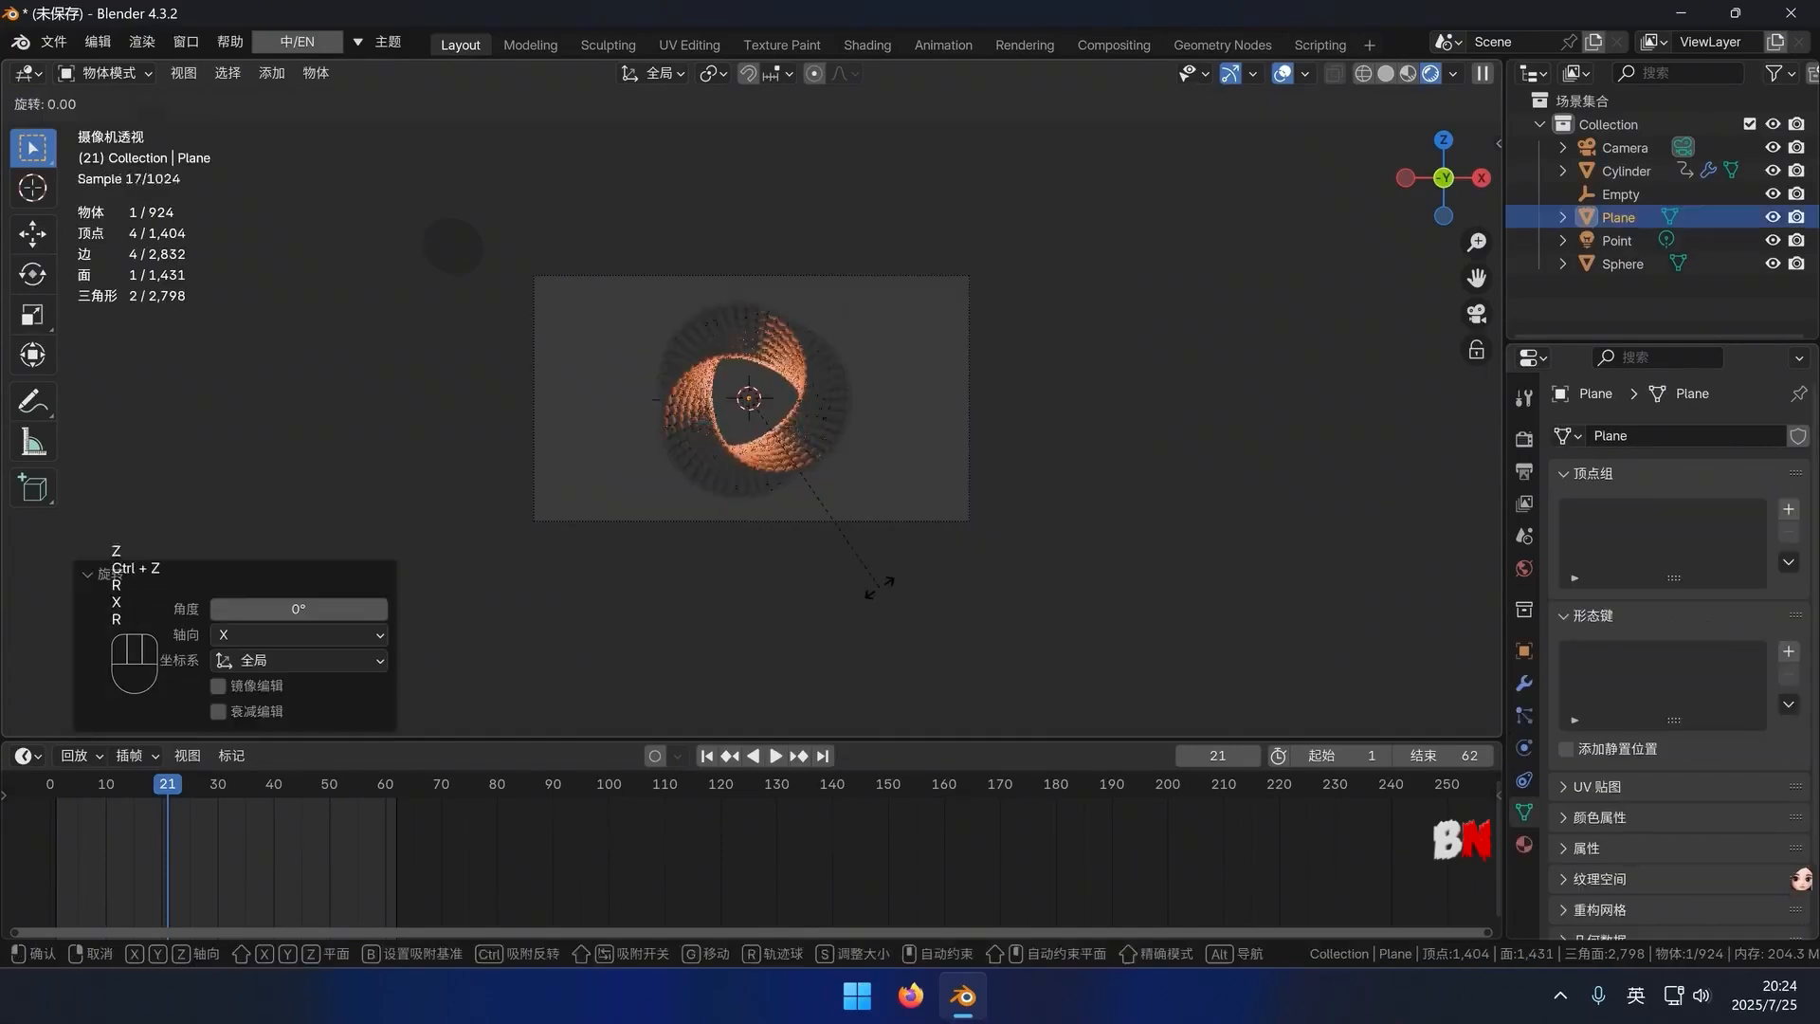
{"action": "key", "text": "r"}
{"action": "key", "text": "x"}
{"action": "key", "text": "KP_9"}
{"action": "key", "text": "KP_0"}
{"action": "key", "text": "KP_Enter"}
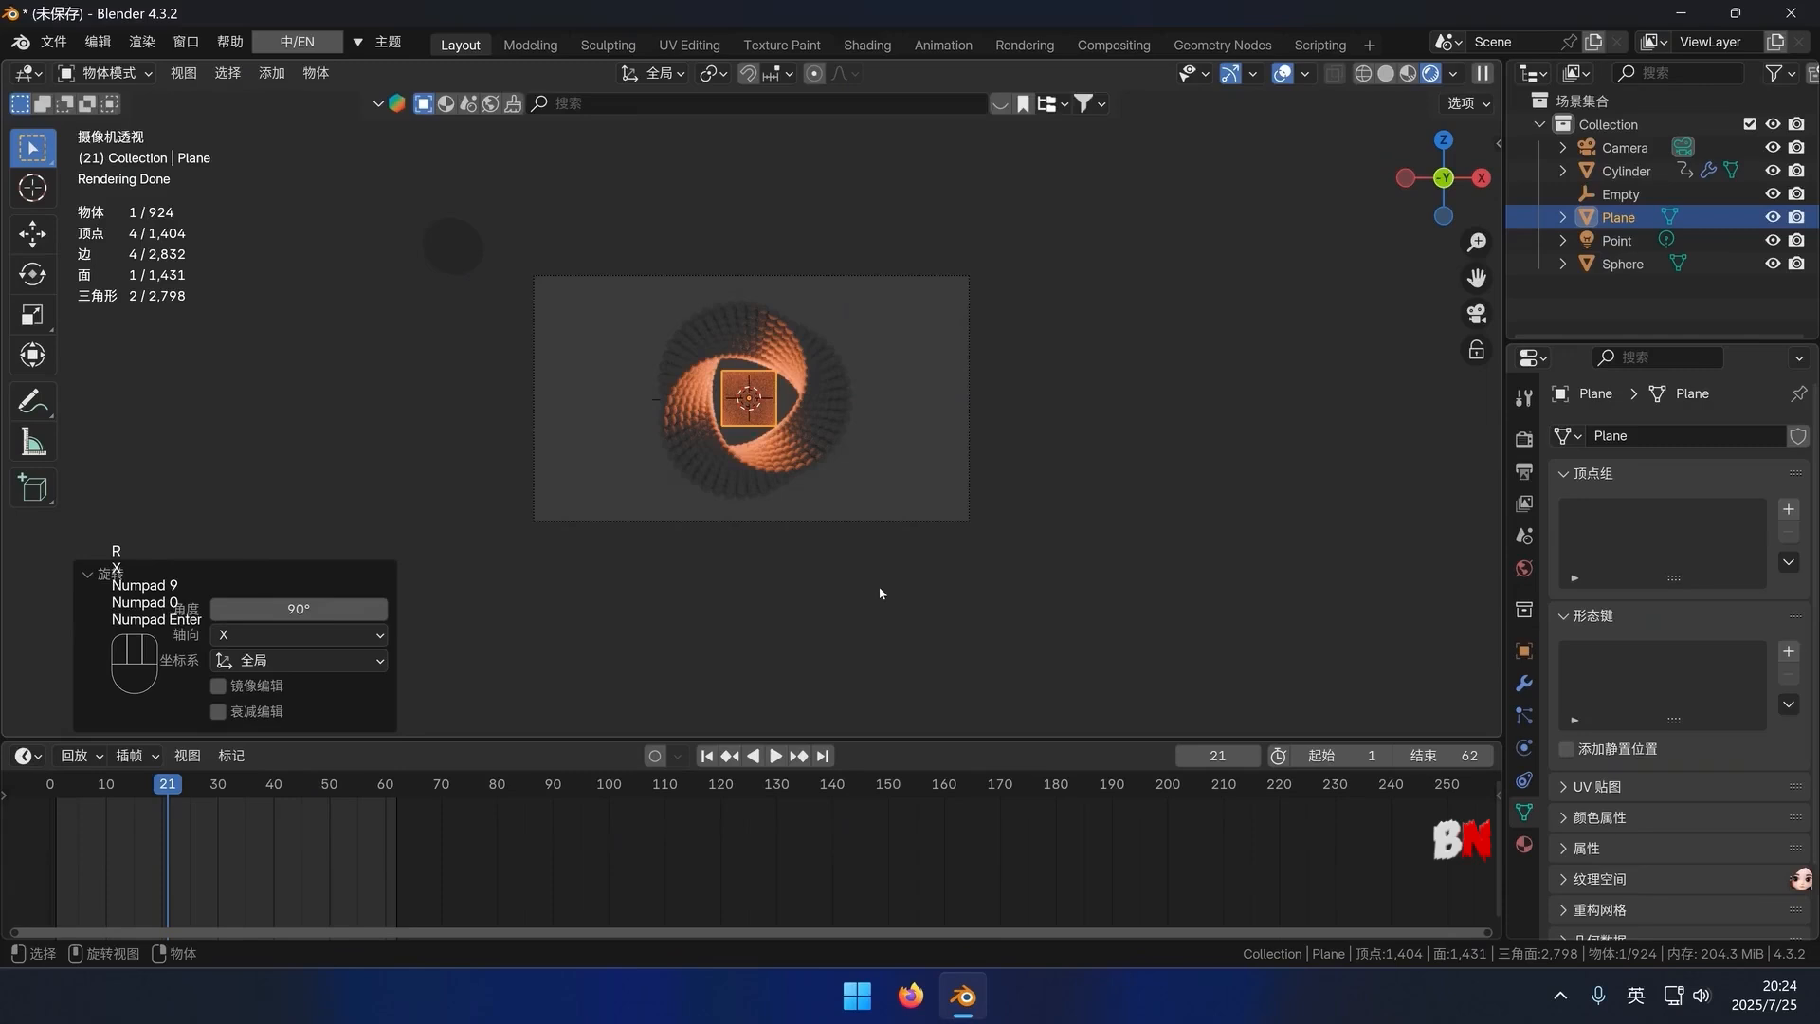
Scale the plane up by about 10.7 and move it about 10.16 m along Y behind the ring
{"action": "key", "text": "s"}
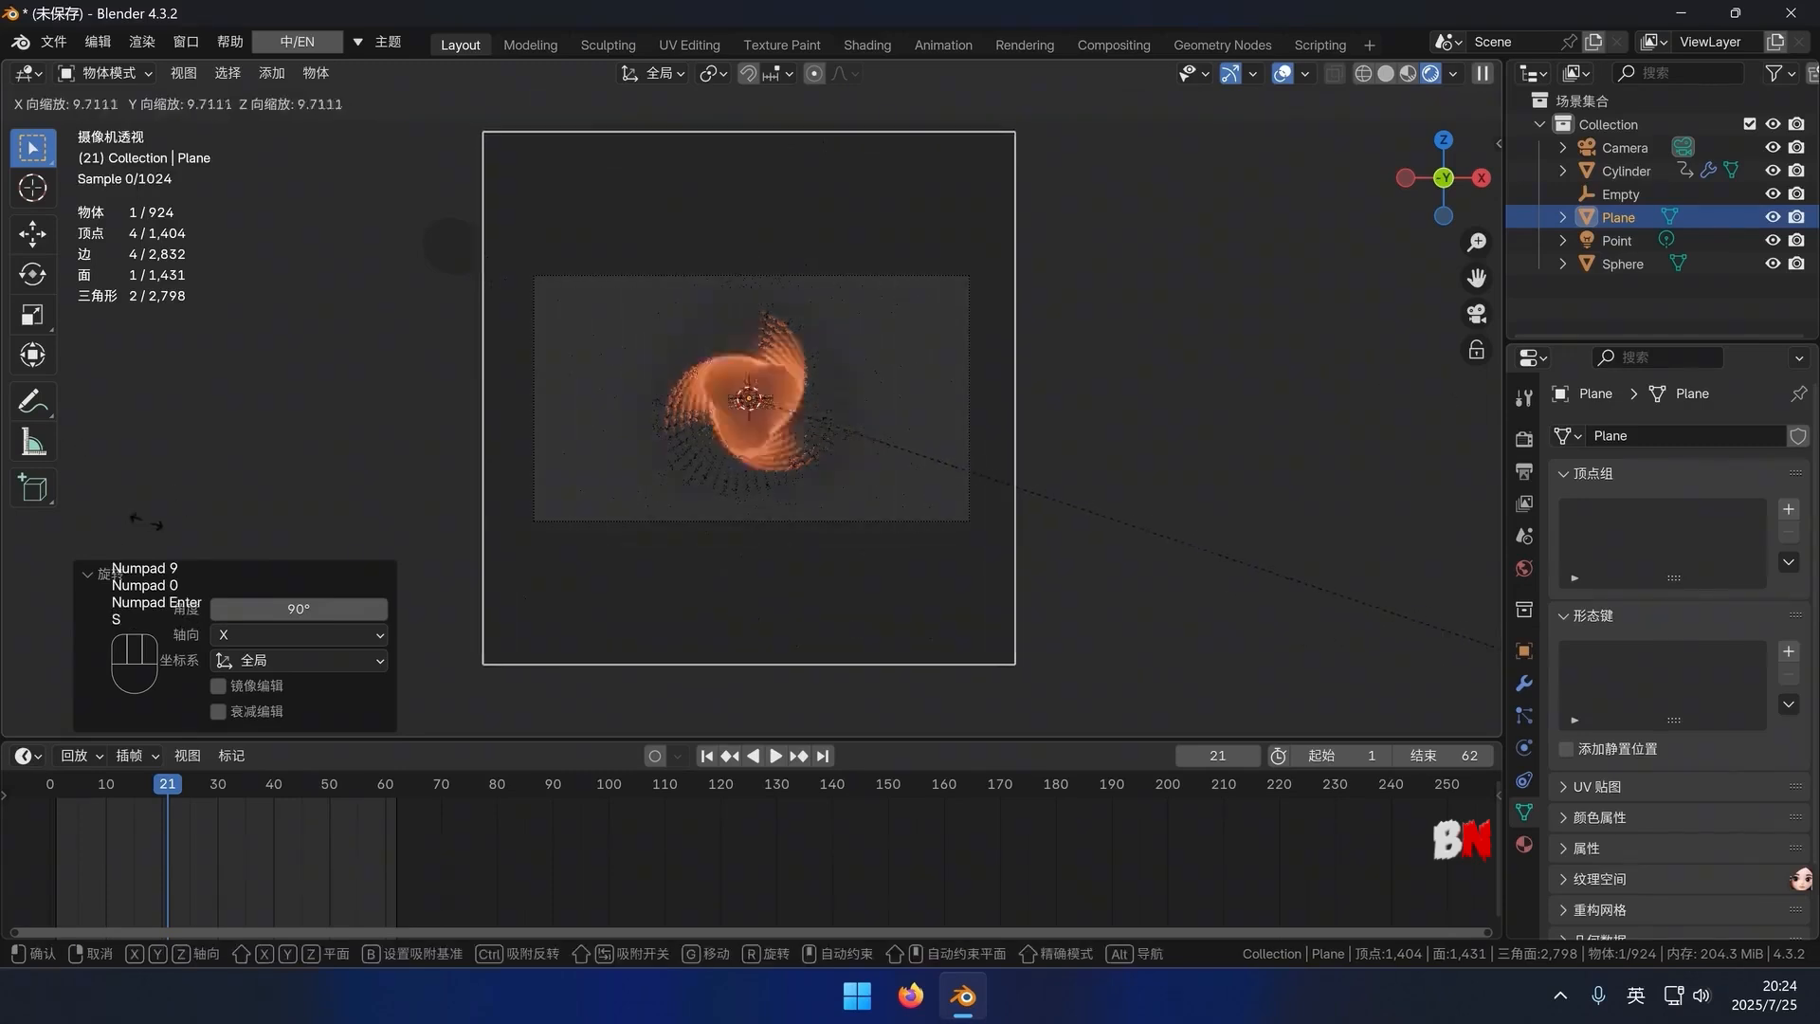
{"action": "left_click", "coordinate": [418, 529]}
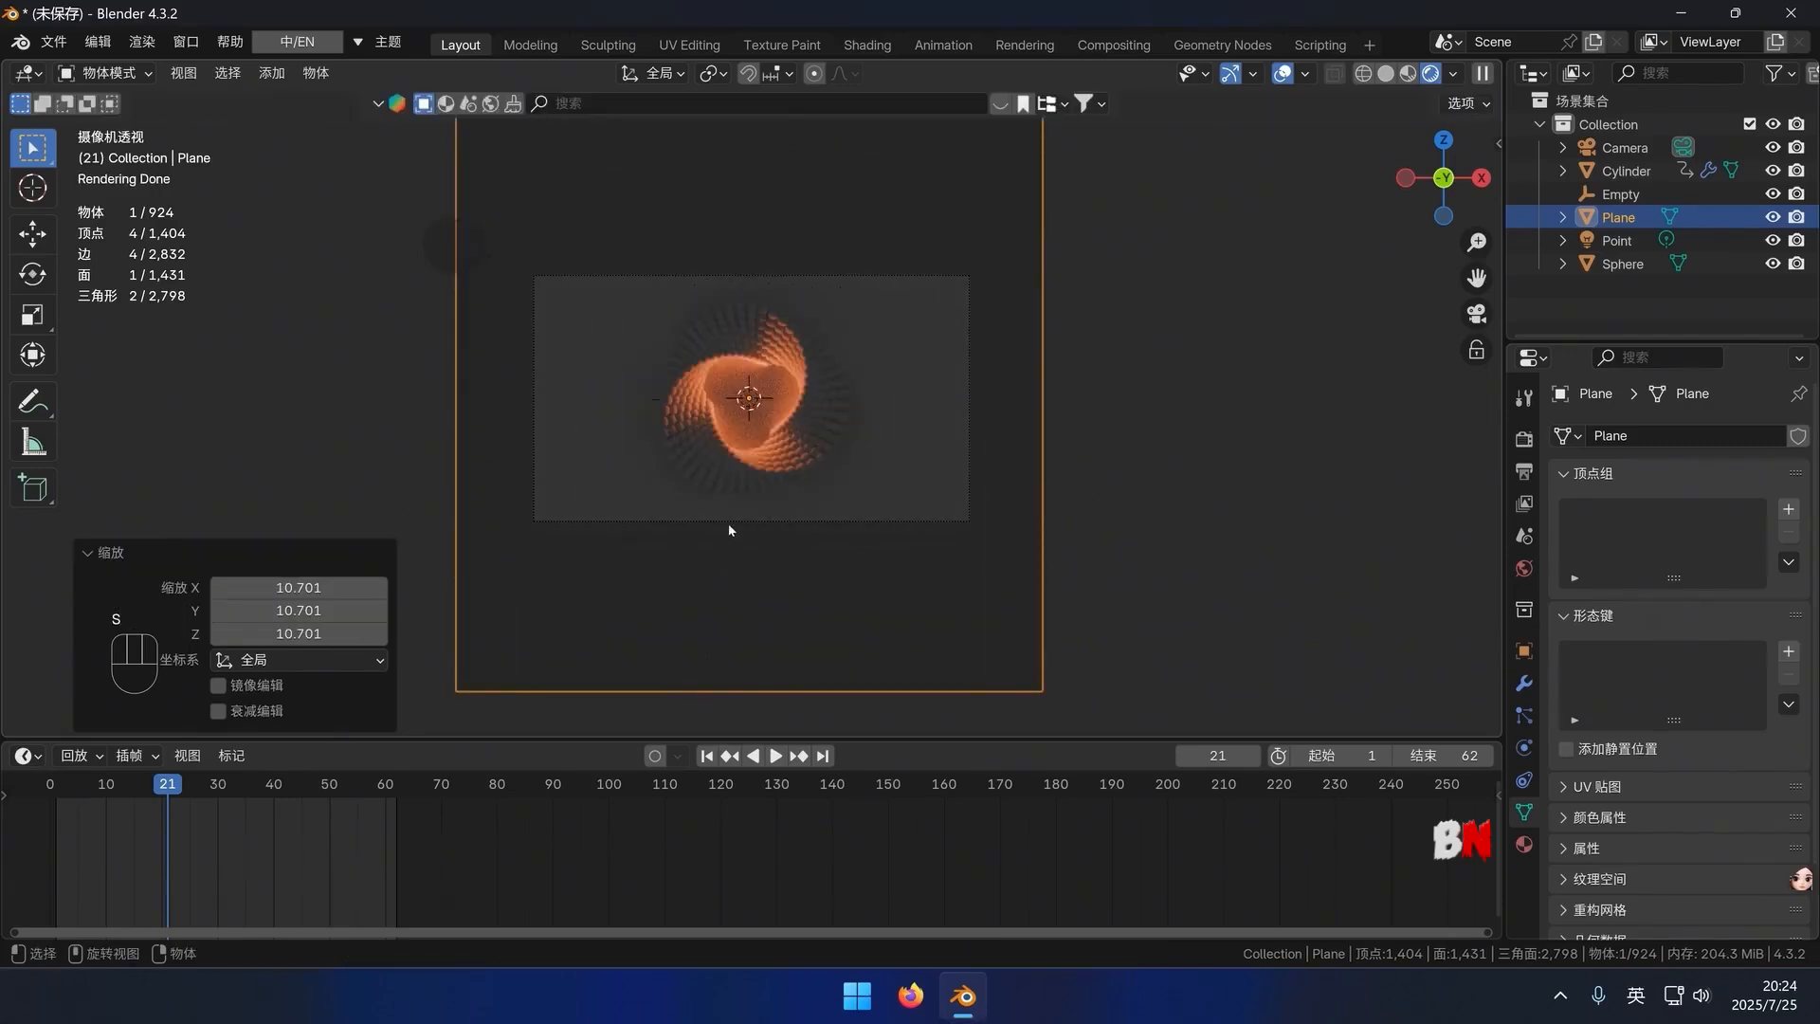
{"action": "key", "text": "KP_3"}
{"action": "key", "text": "g"}
{"action": "key", "text": "y"}
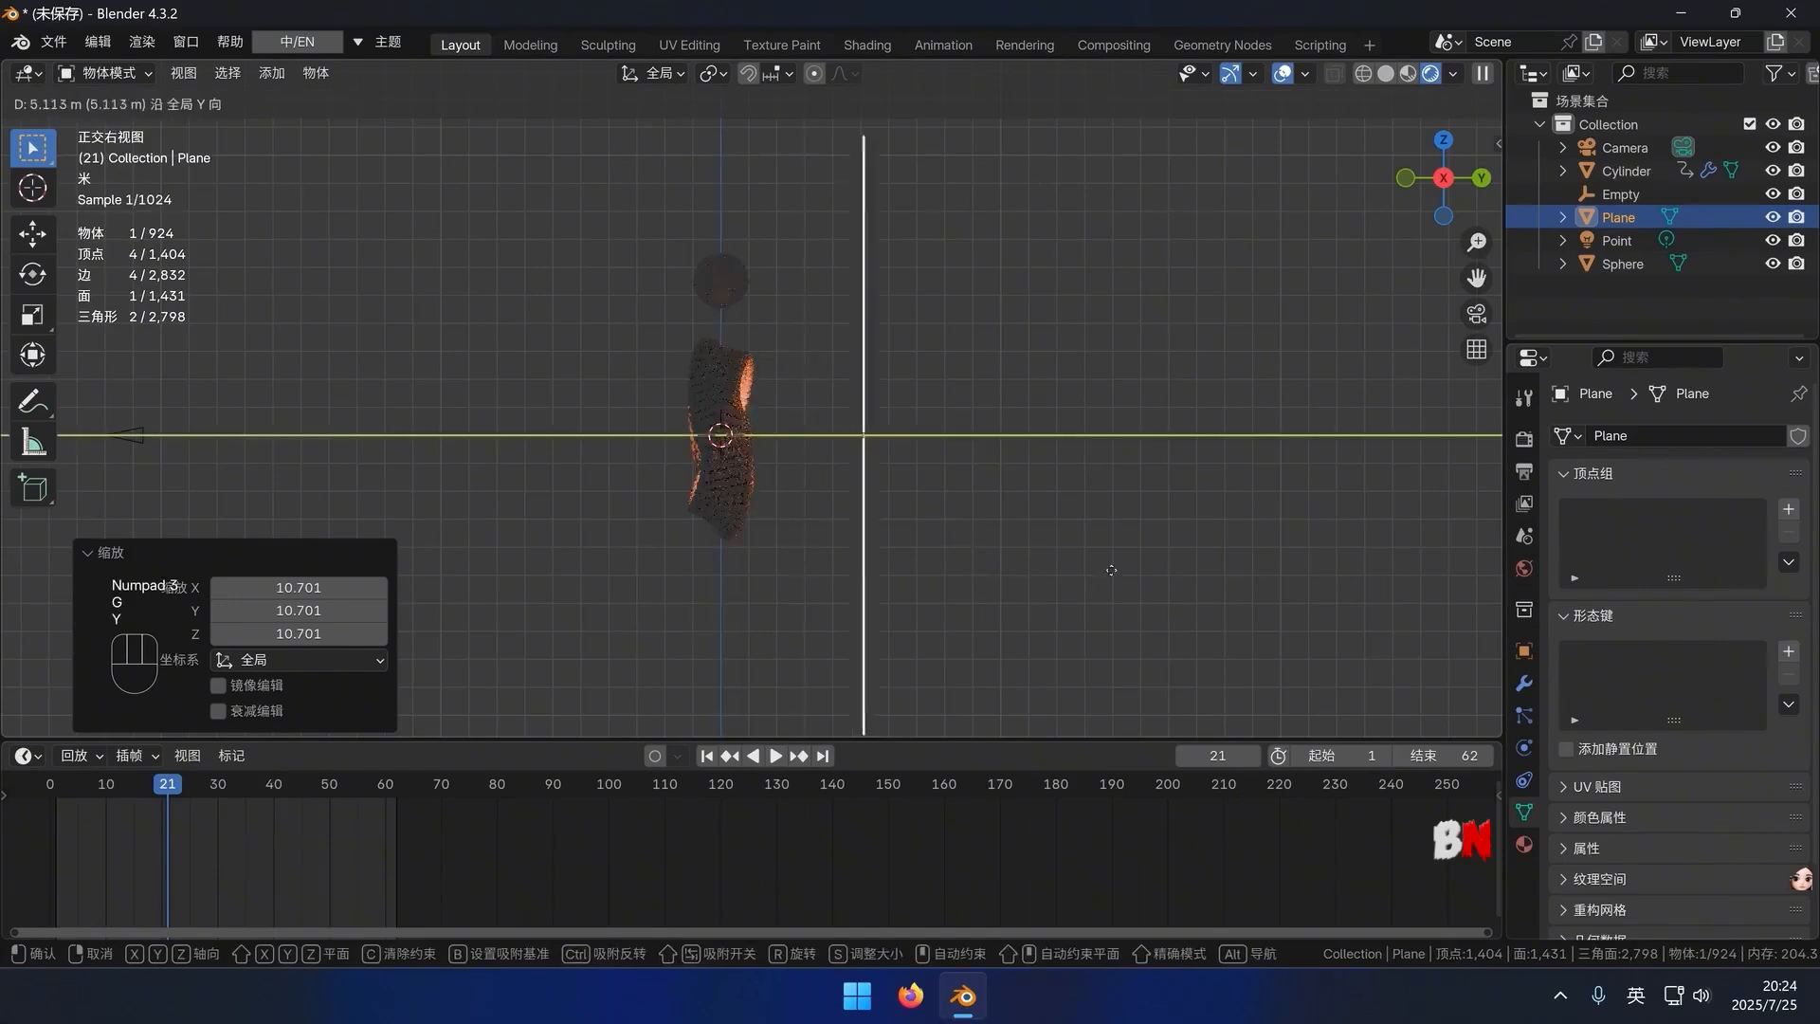
{"action": "left_click", "coordinate": [1241, 558]}
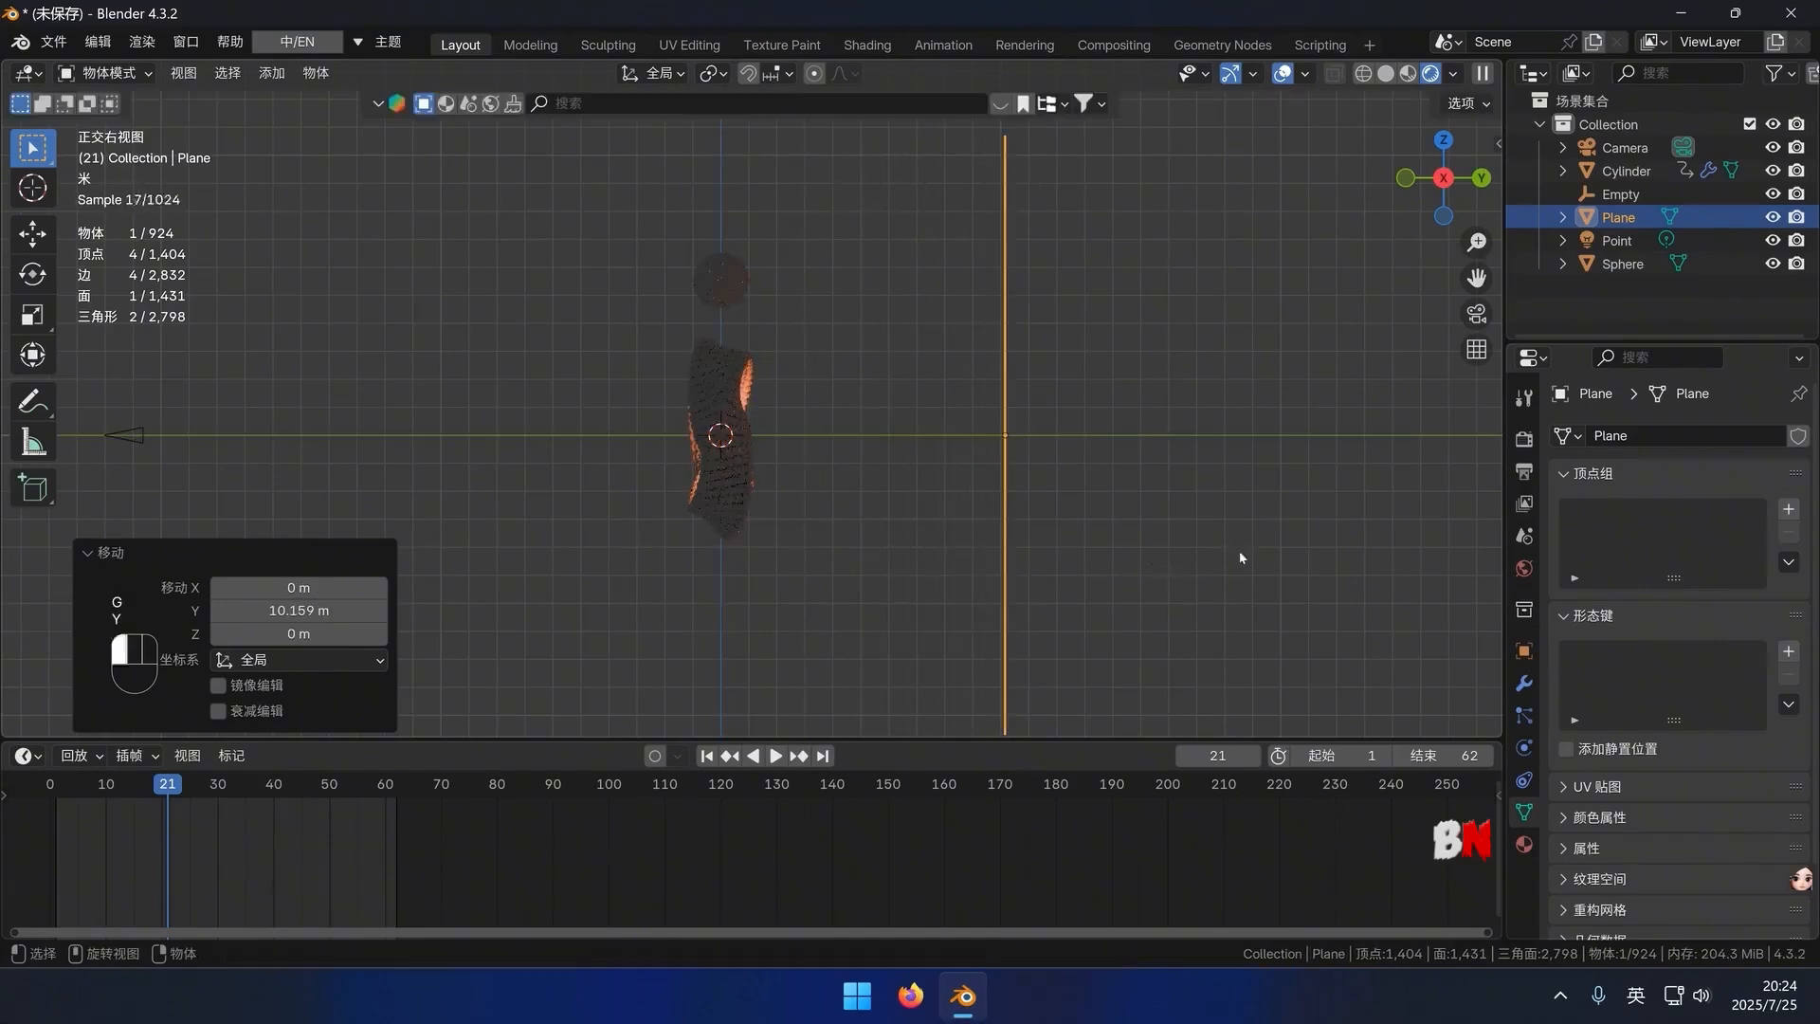
Give the backdrop plane a new material with a black base color
{"action": "key", "text": "KP_1"}
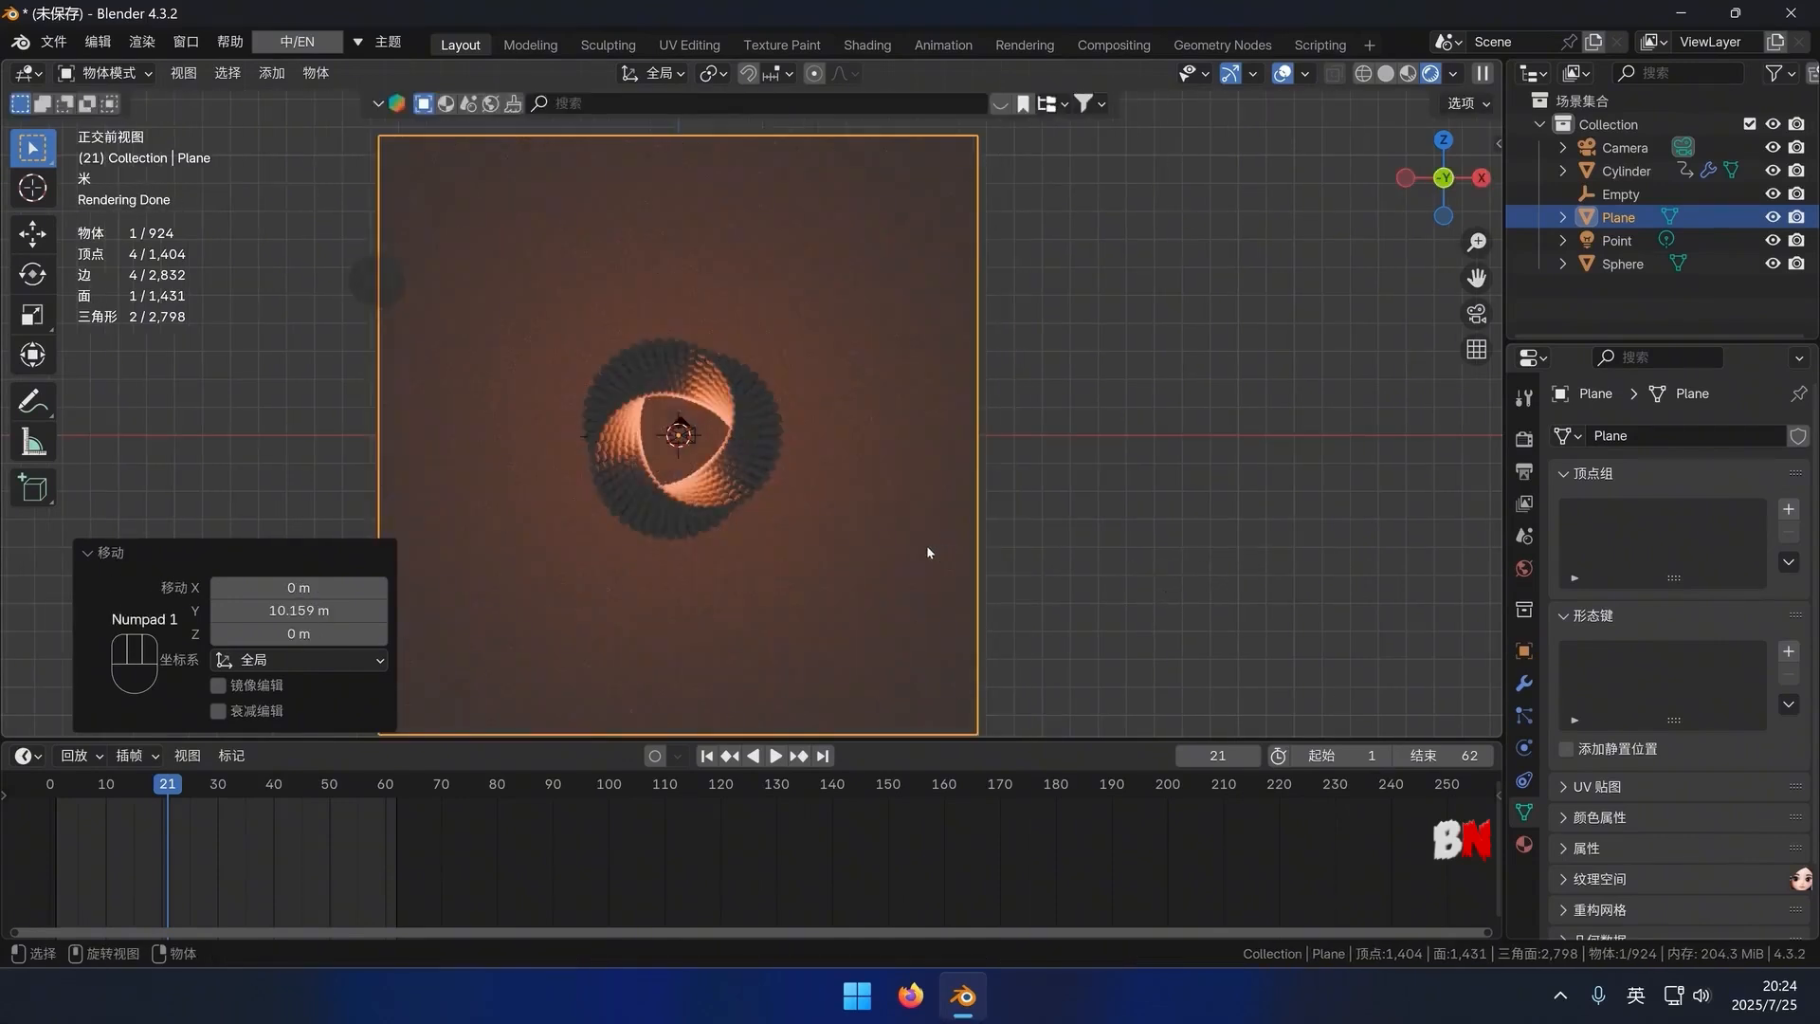
{"action": "left_click", "coordinate": [866, 536]}
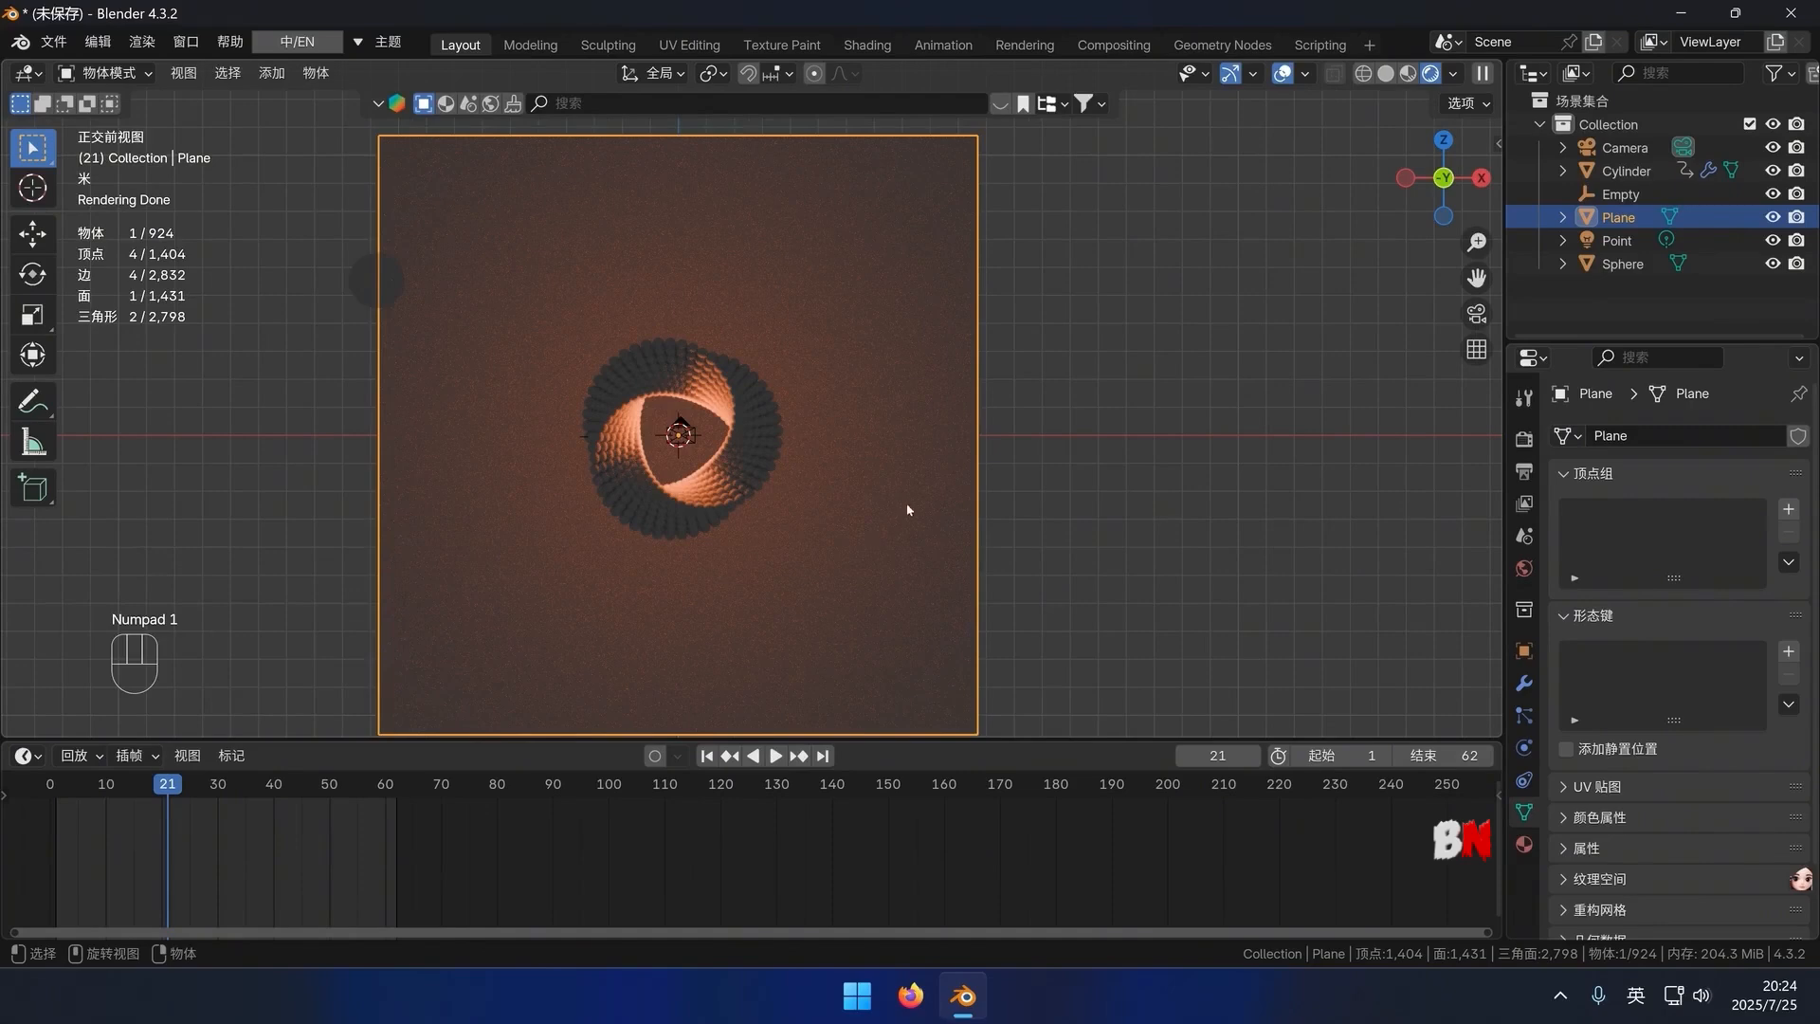
{"action": "left_click", "coordinate": [1524, 844]}
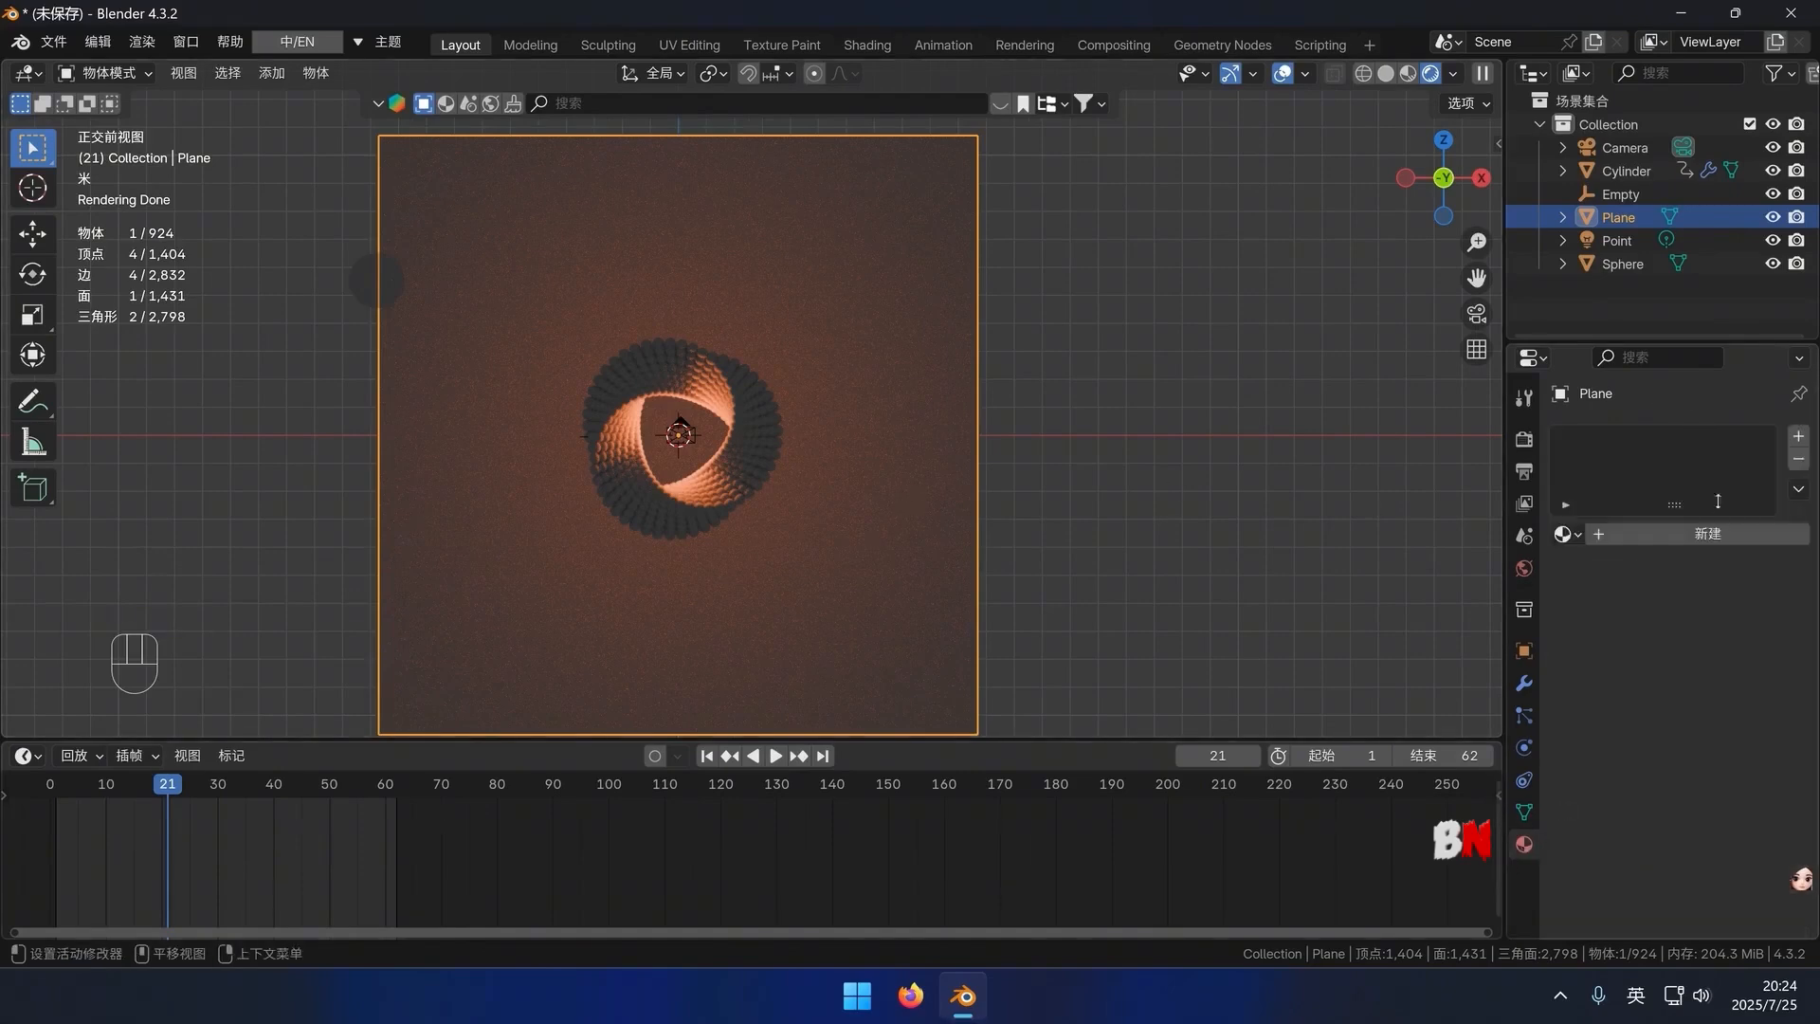
{"action": "left_click", "coordinate": [1710, 533]}
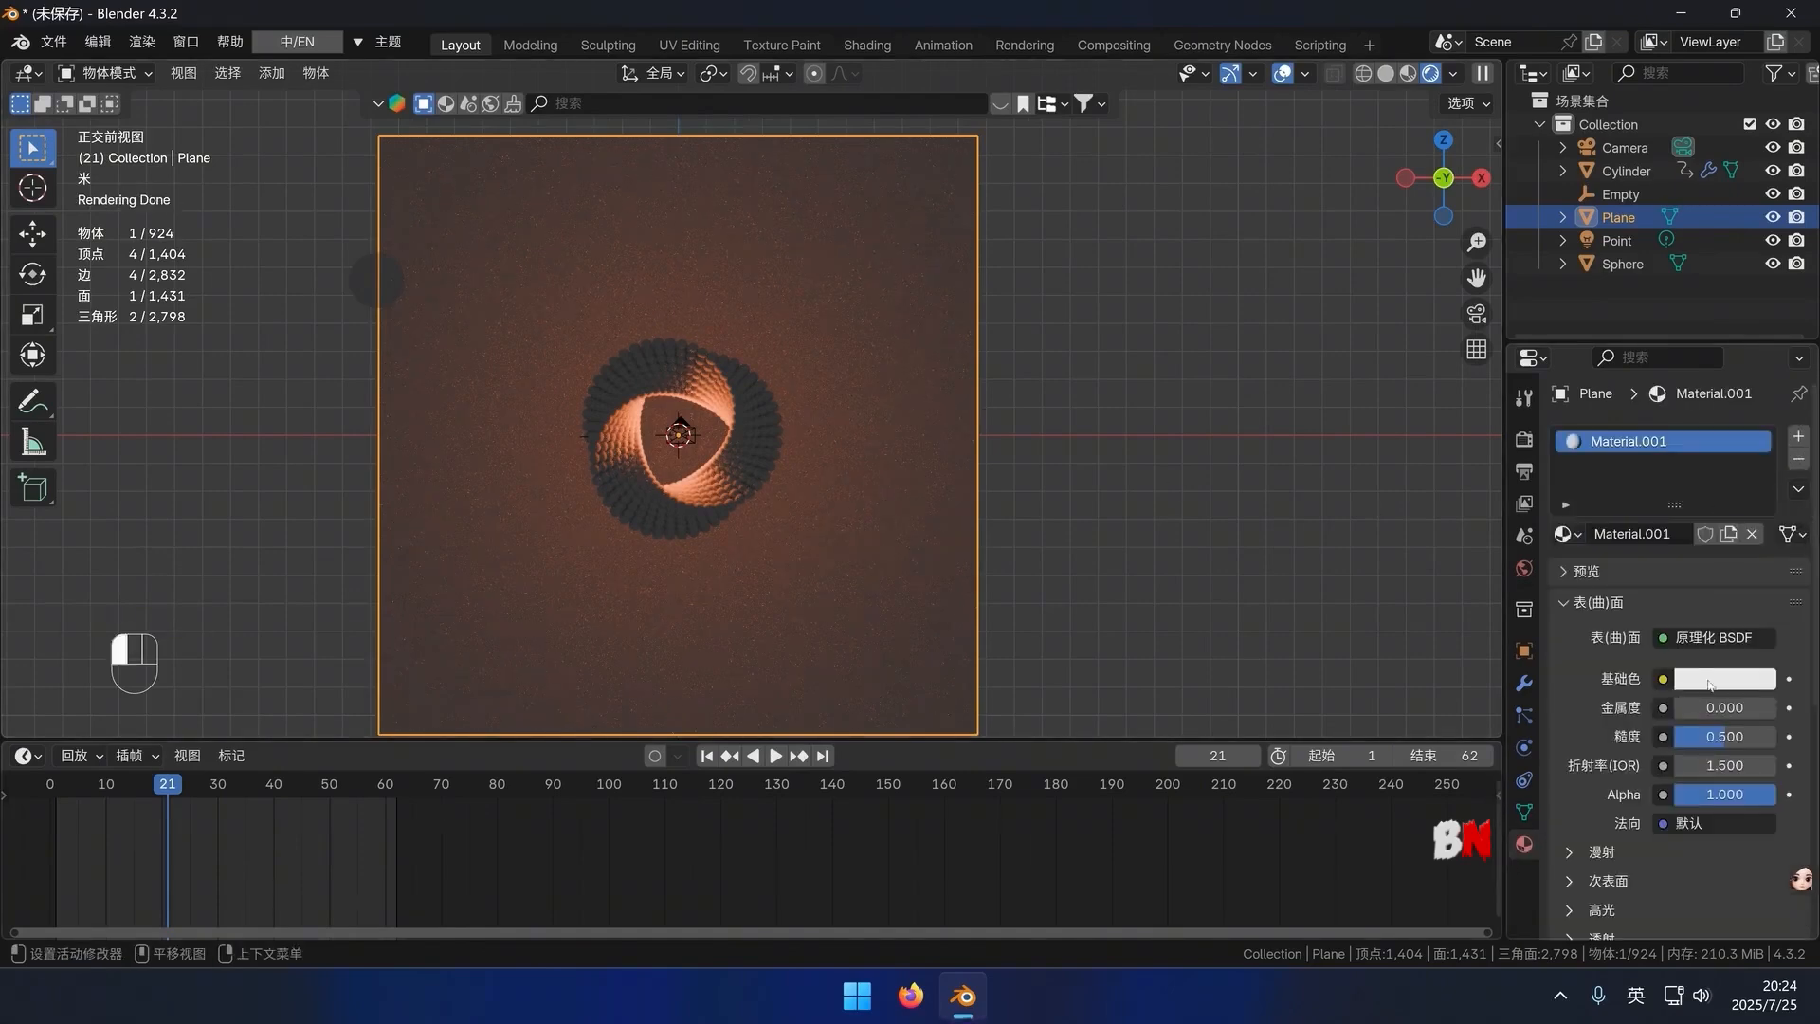
{"action": "left_click", "coordinate": [1710, 685]}
{"action": "left_click_drag", "start_coordinate": [1759, 341], "coordinate": [1758, 485]}
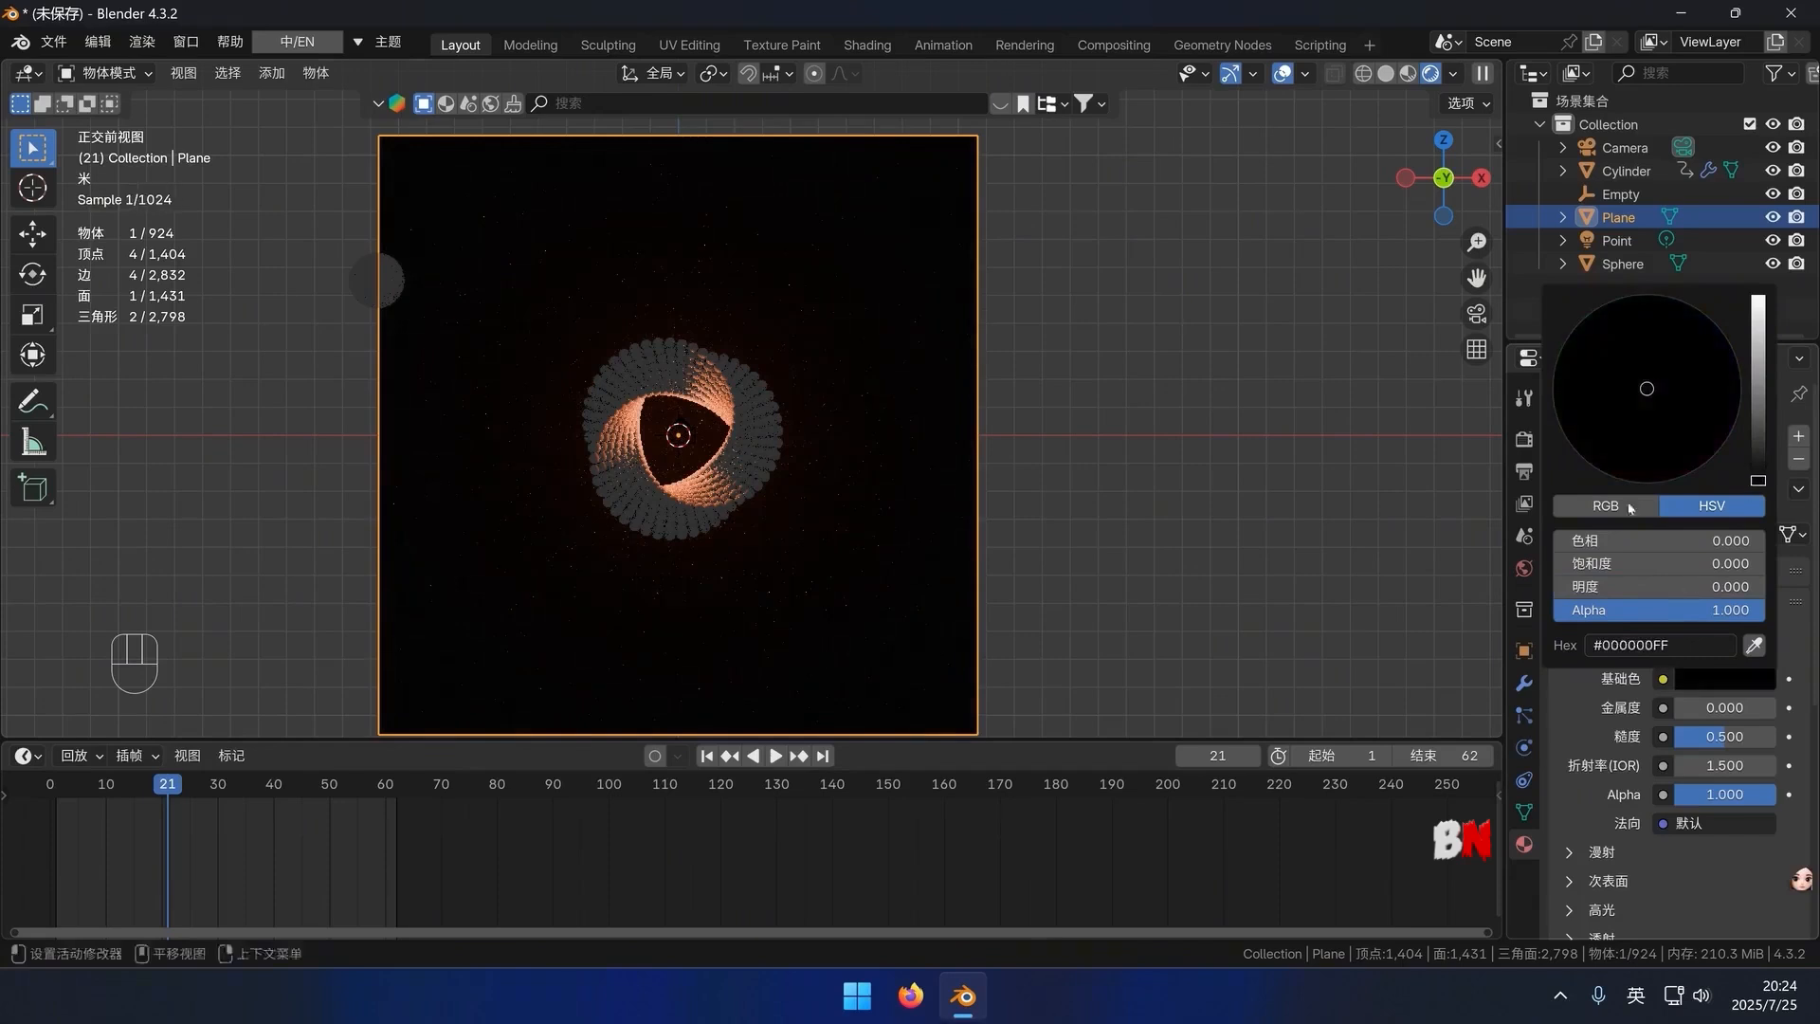
{"action": "left_click", "coordinate": [1057, 528]}
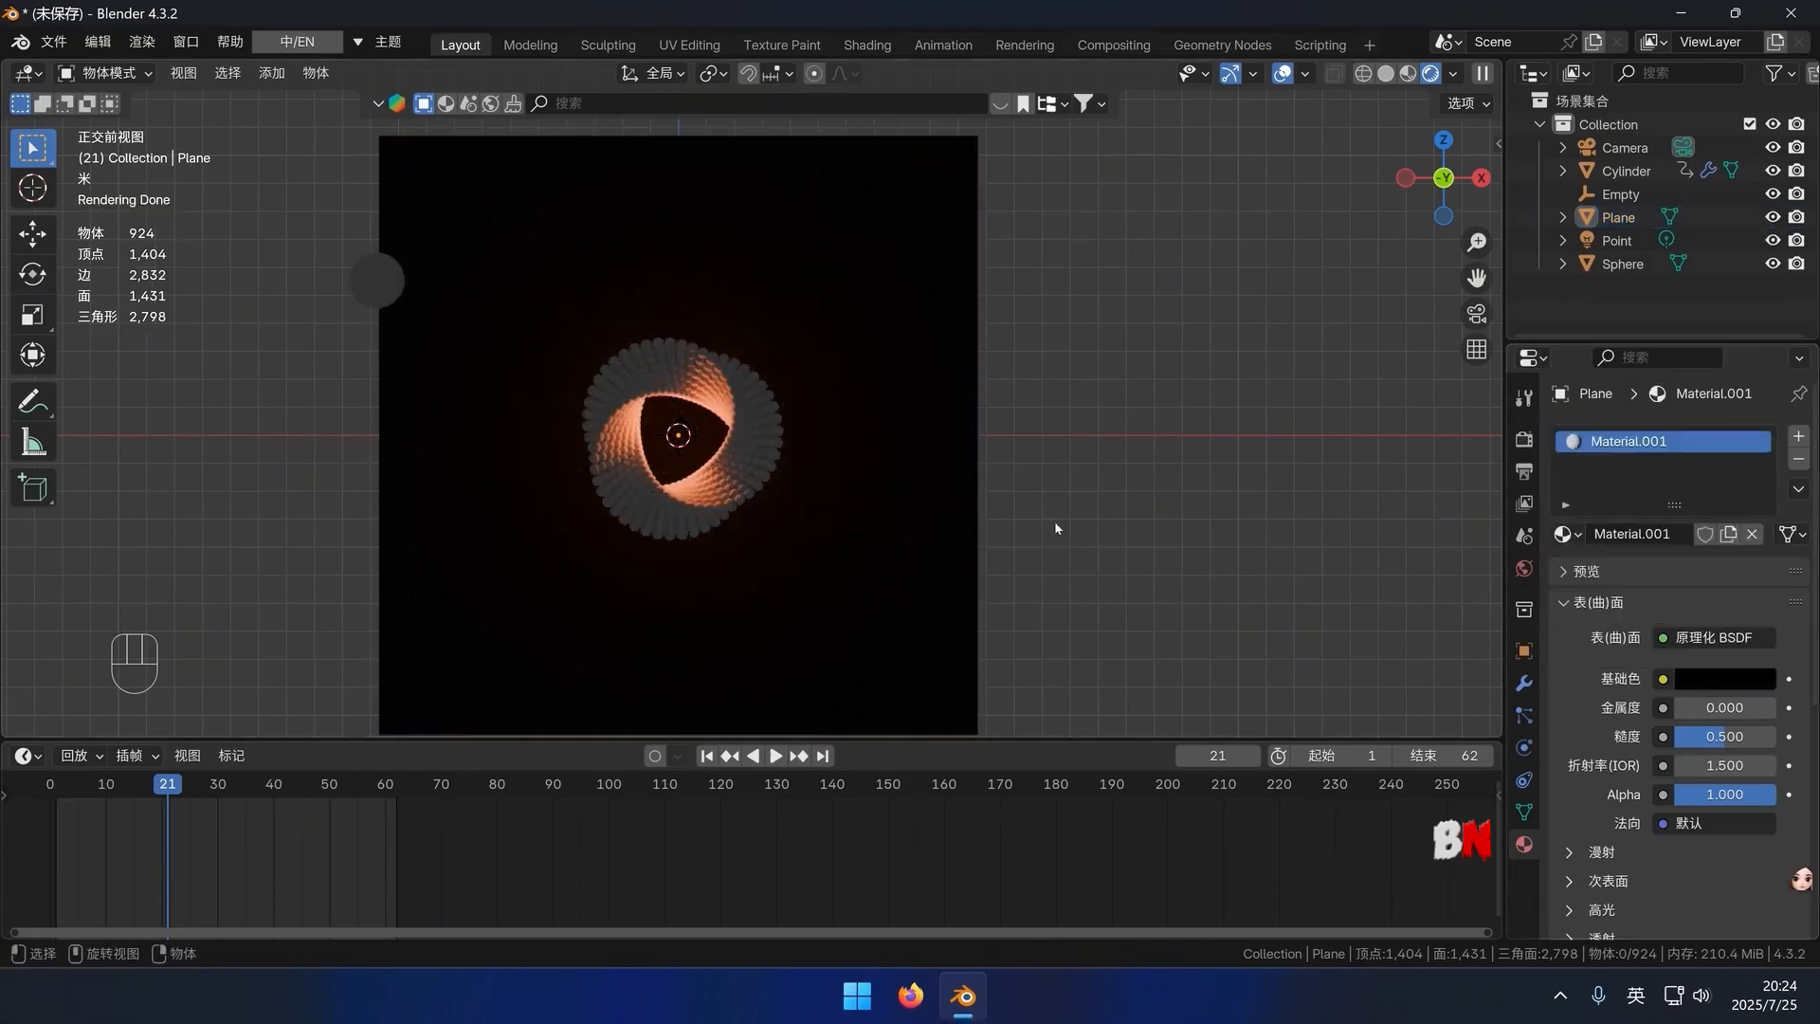
Create a new material on the source sphere and open its nodes in a Shader Editor beside the 3D viewport
{"action": "left_click", "coordinate": [389, 281]}
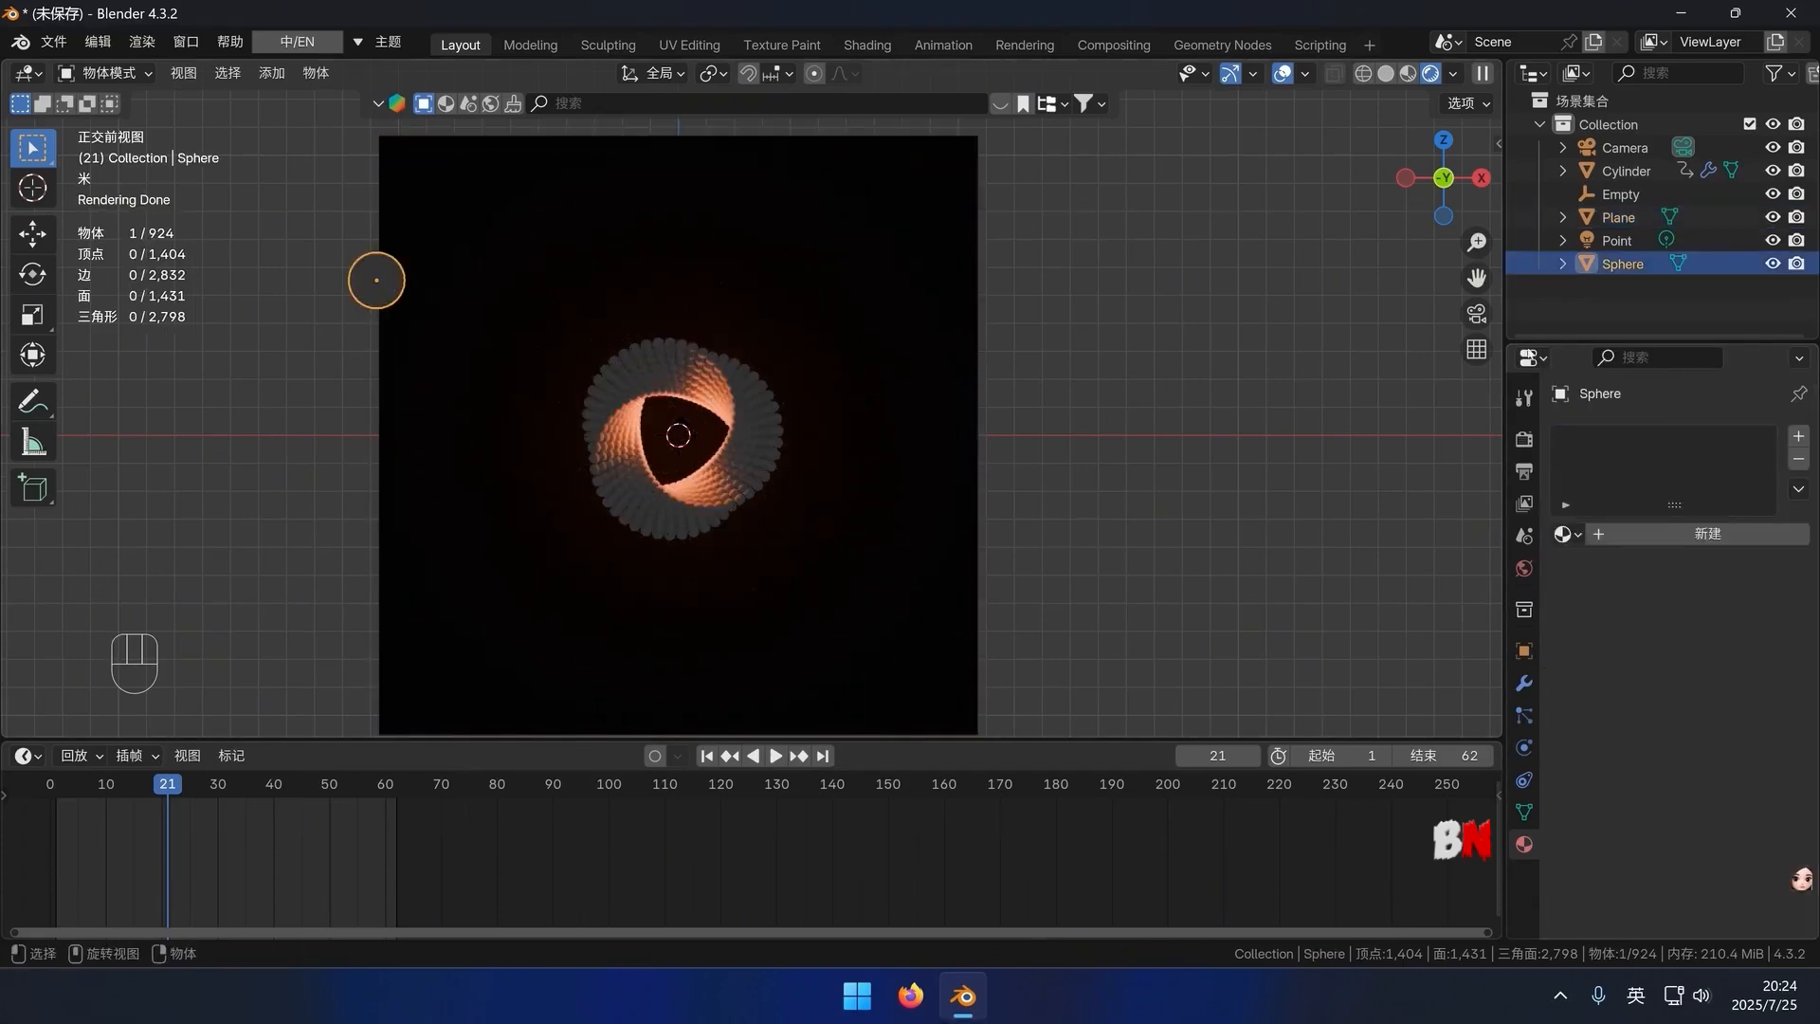
{"action": "left_click", "coordinate": [1703, 539]}
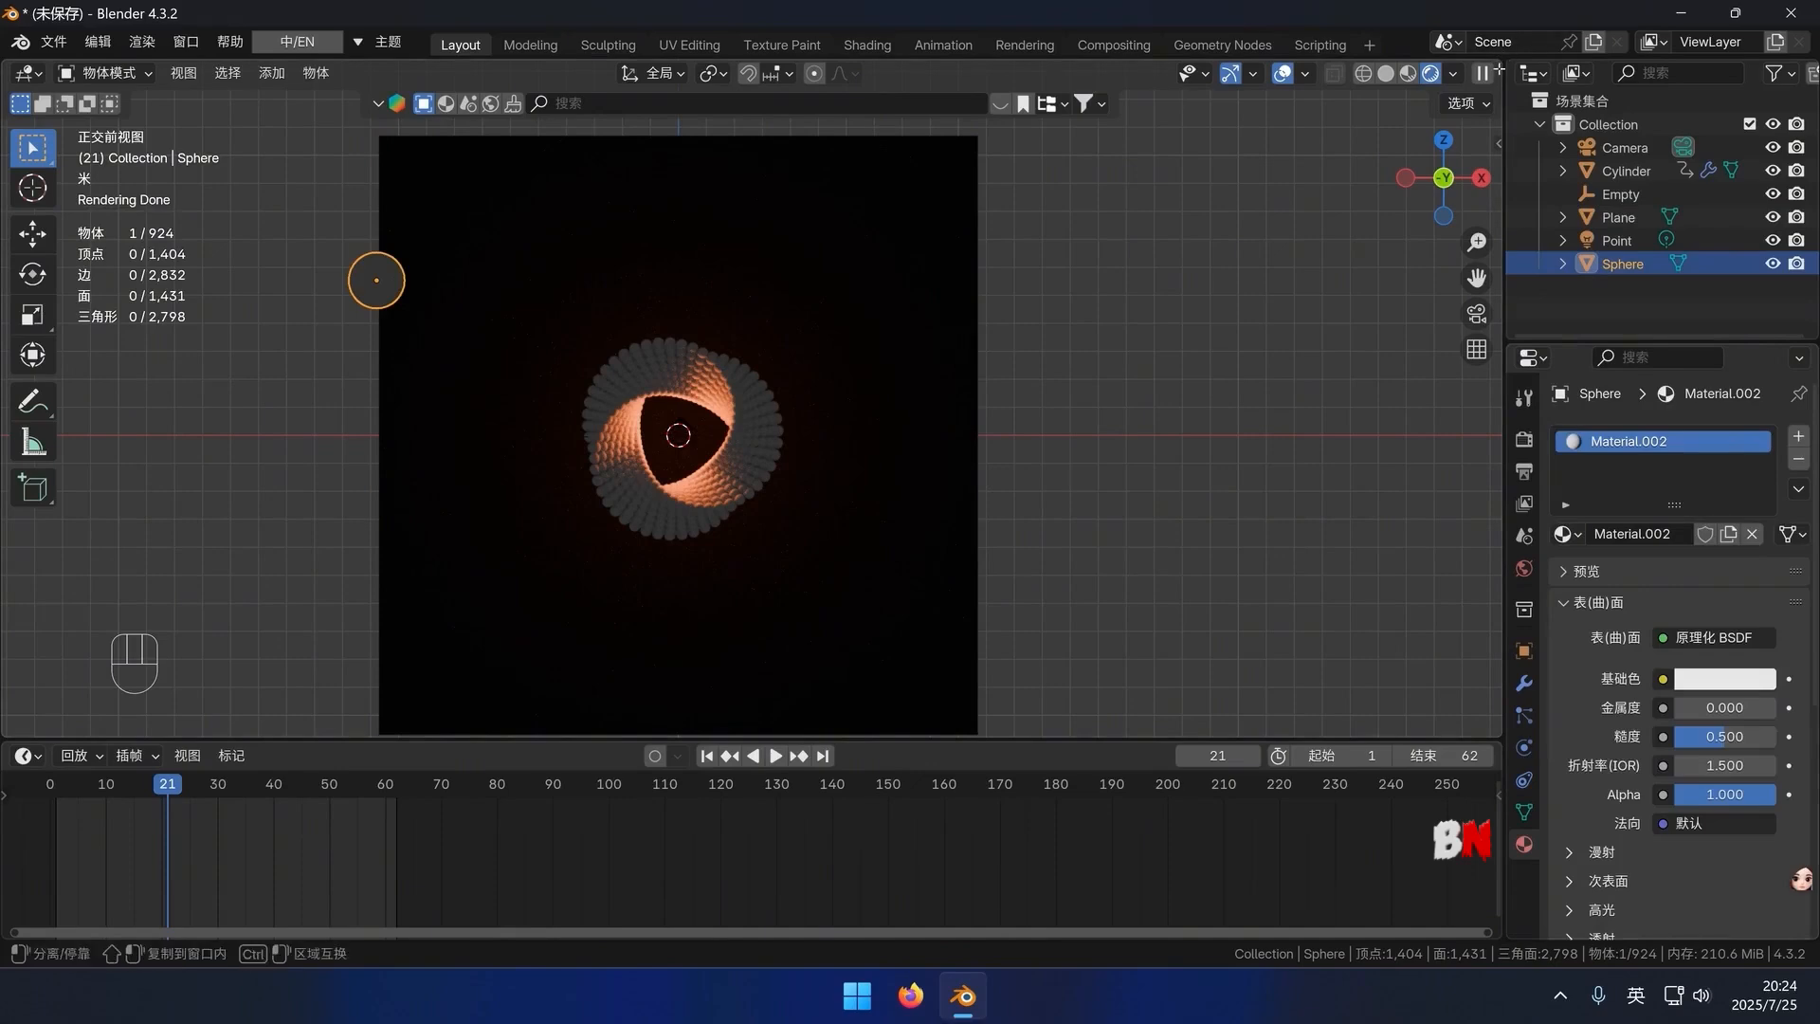
{"action": "left_click_drag", "start_coordinate": [1498, 69], "coordinate": [696, 152]}
{"action": "left_click", "coordinate": [725, 73]}
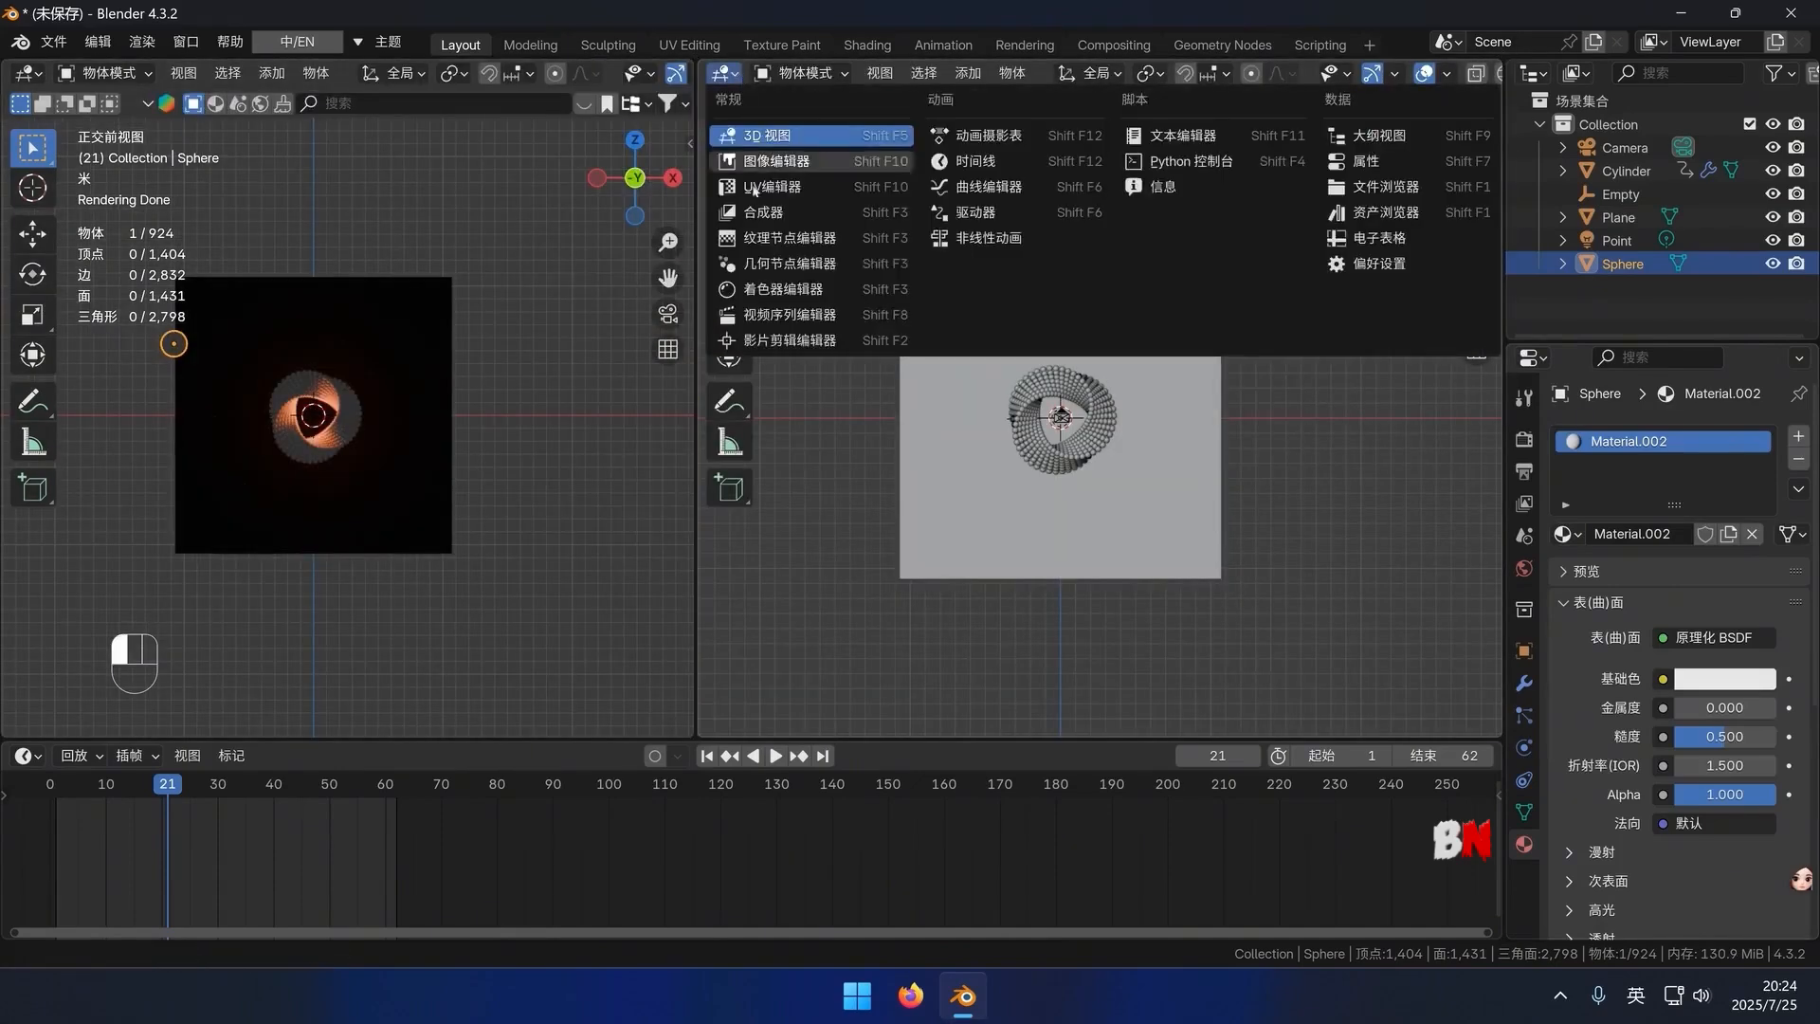
{"action": "left_click", "coordinate": [787, 289]}
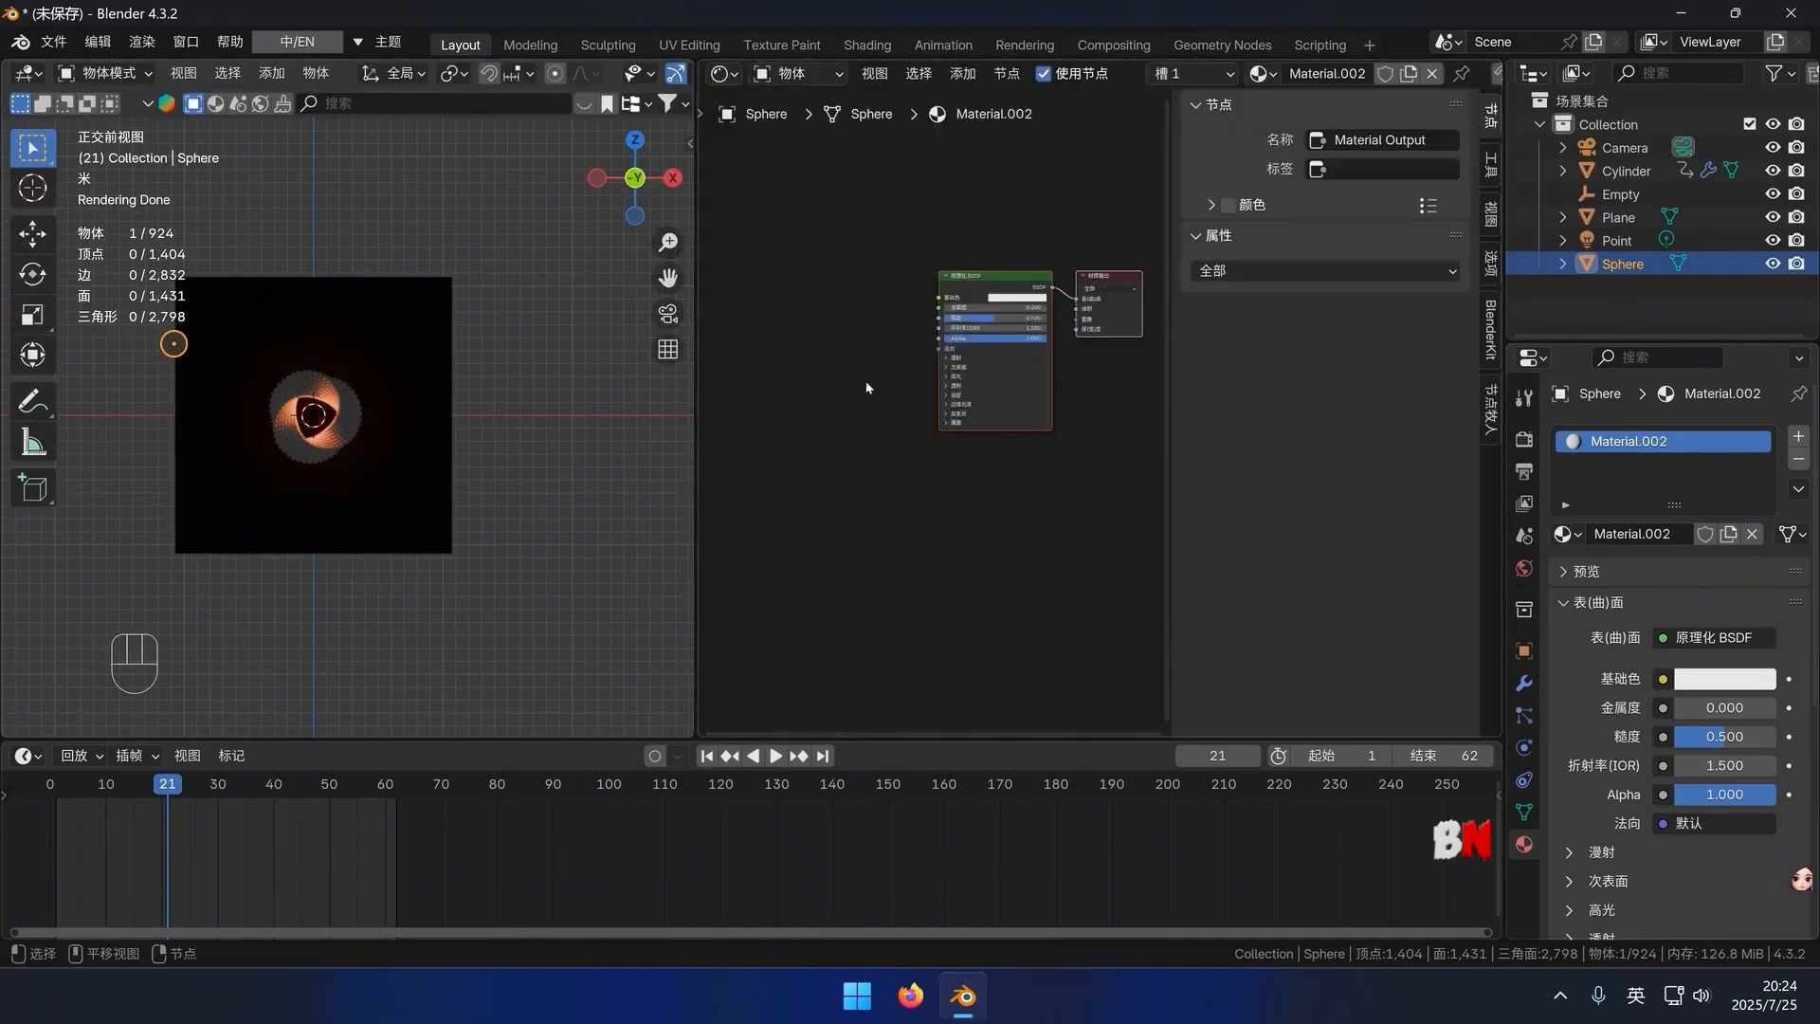
{"action": "key", "text": "n"}
{"action": "scroll", "coordinate": [1099, 417], "scroll_direction": "up", "scroll_amount": 1}
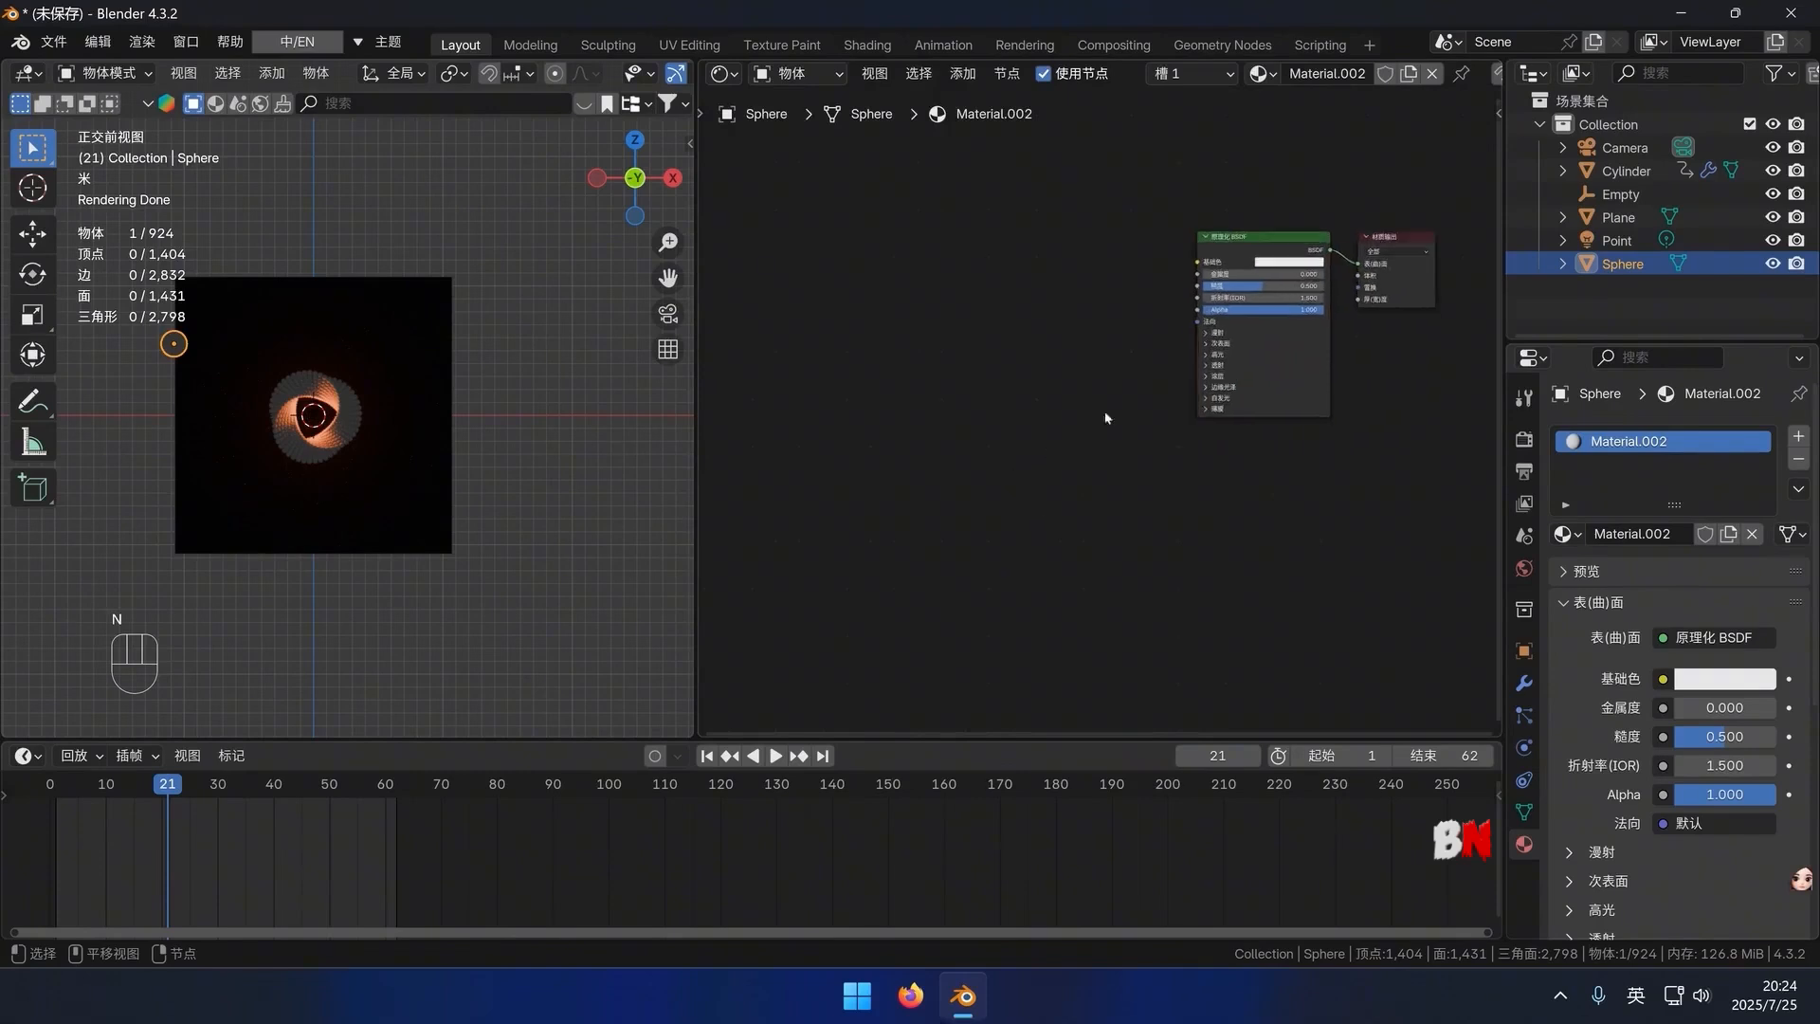
{"action": "middle_click_drag", "start_coordinate": [1175, 336], "coordinate": [1110, 364]}
Add Noise Texture and Color Ramp nodes, feeding the noise color through the ramp into the Principled BSDF base color
{"action": "key", "text": "shift+a"}
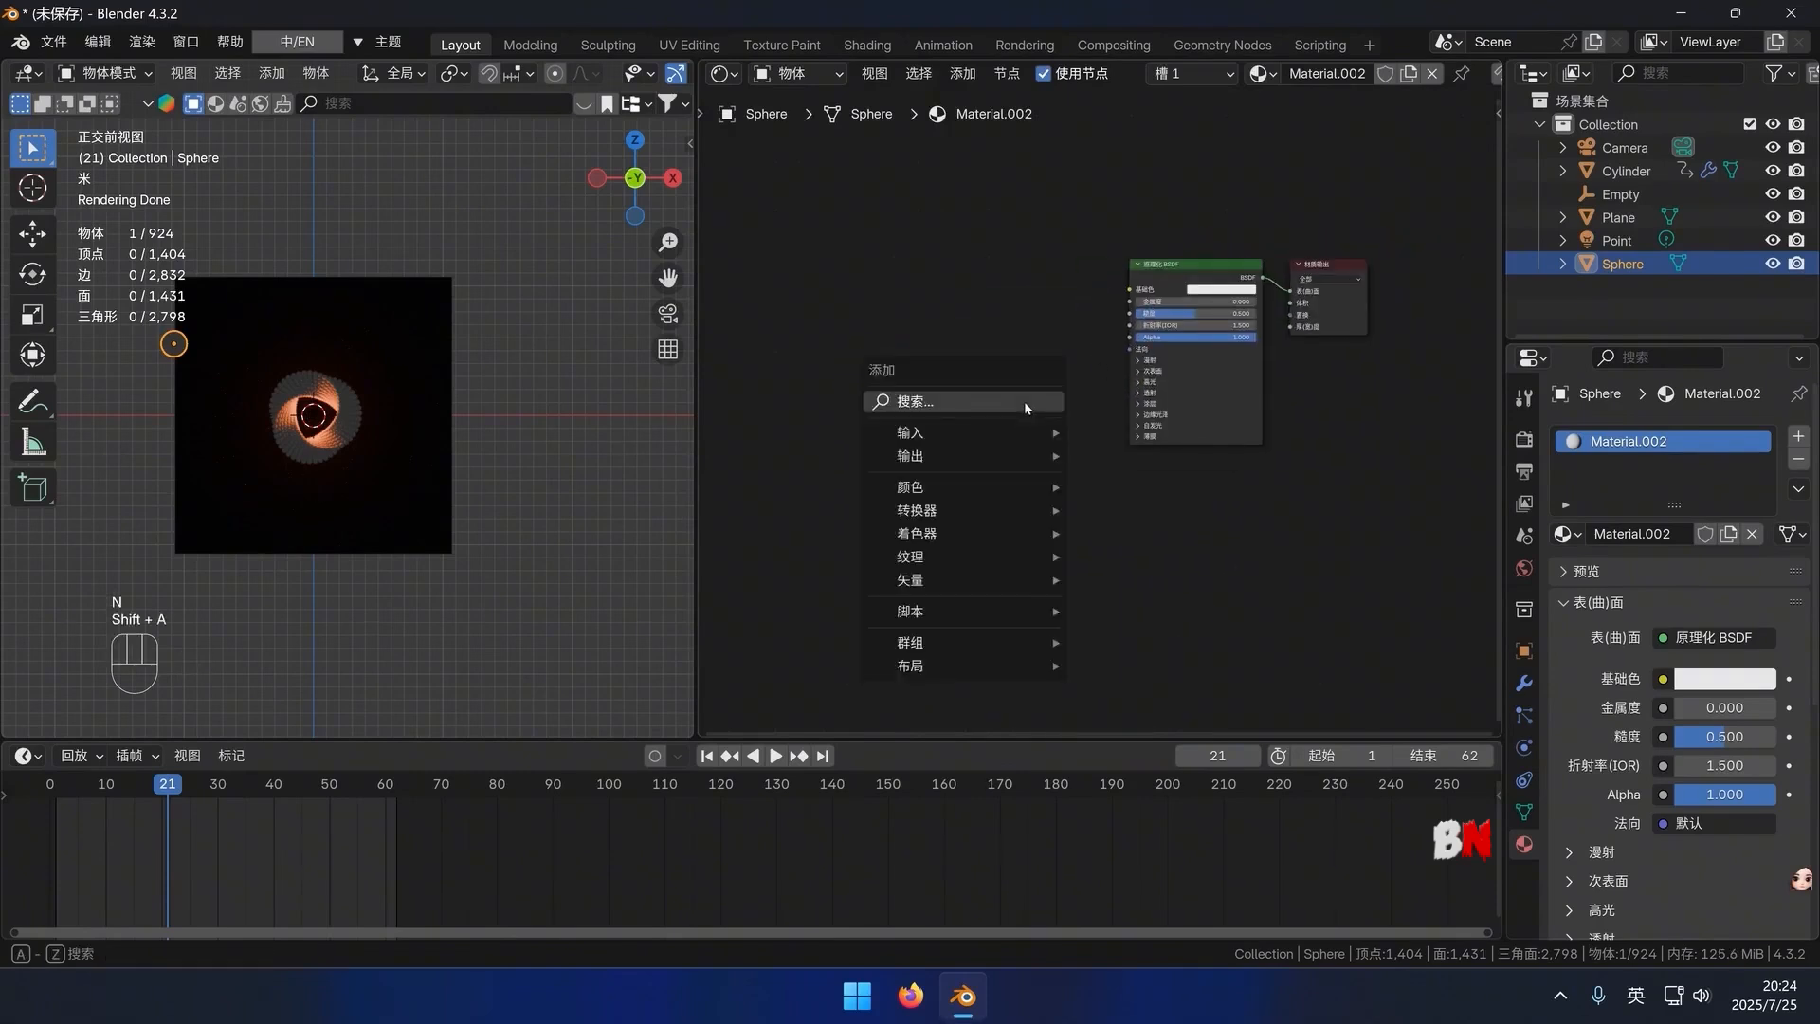
{"action": "left_click", "coordinate": [1023, 401]}
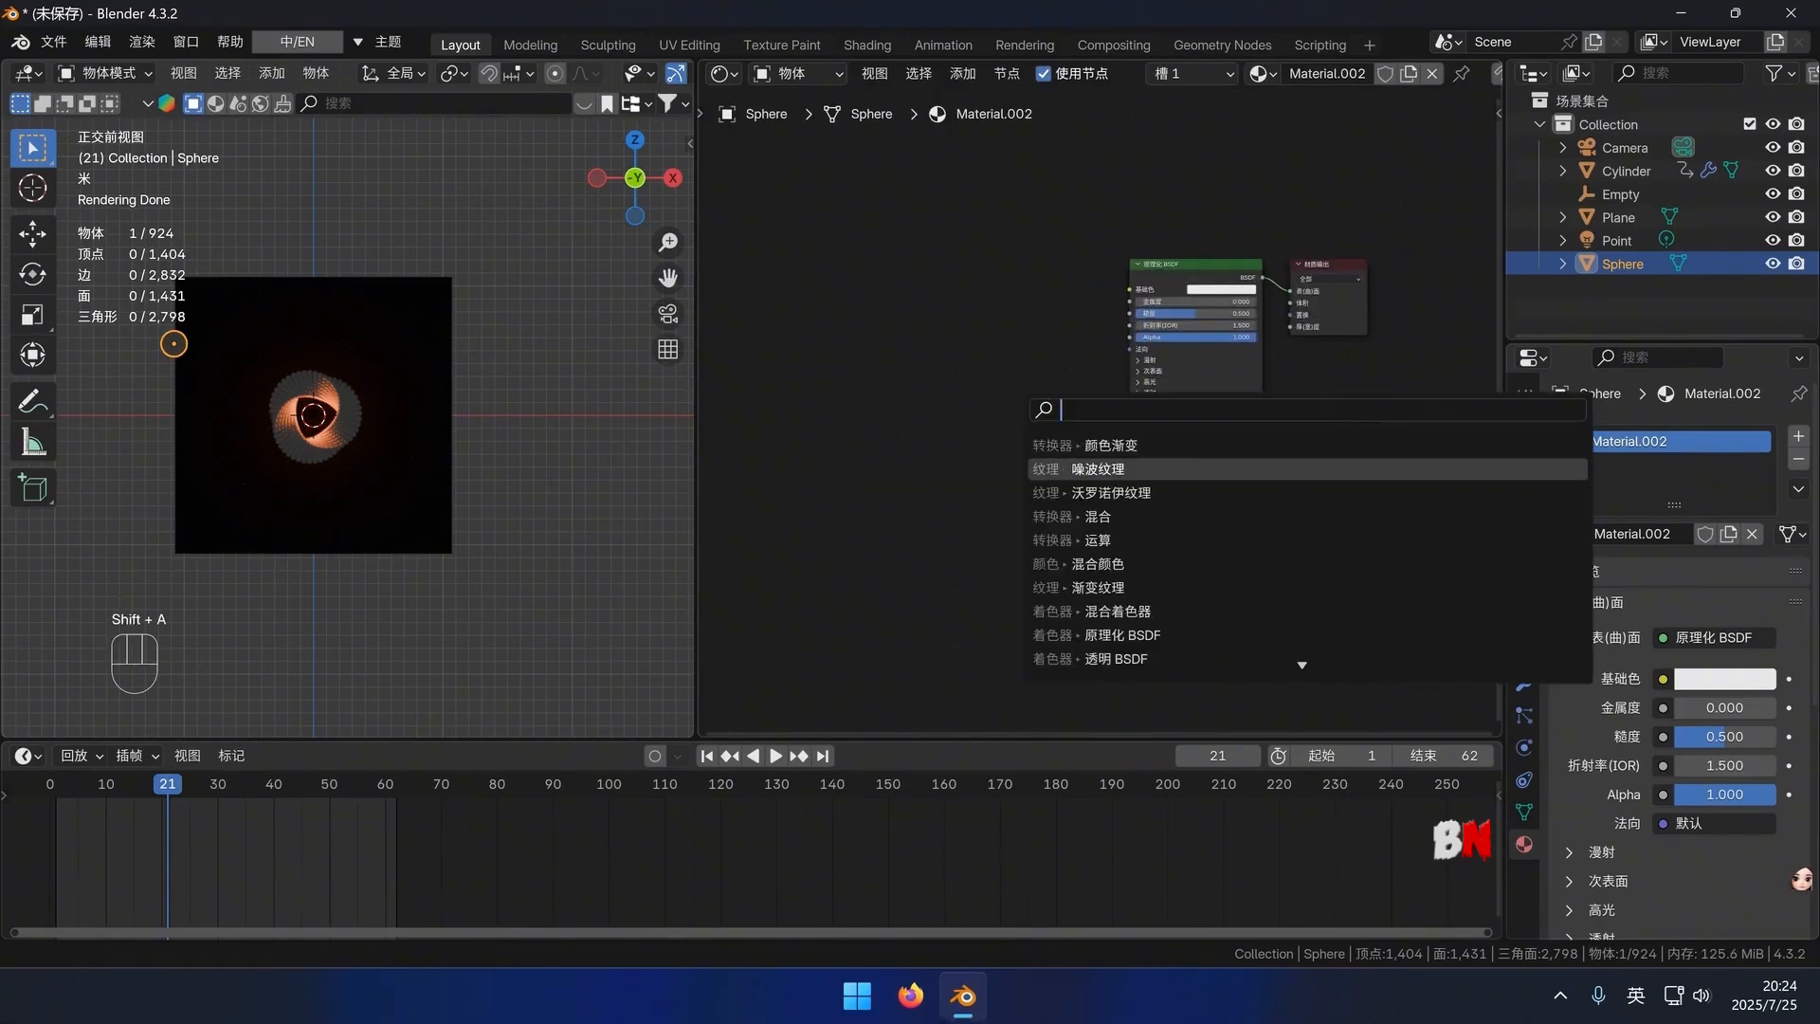
{"action": "left_click", "coordinate": [1097, 469]}
{"action": "left_click", "coordinate": [829, 399]}
{"action": "key", "text": "shift+a"}
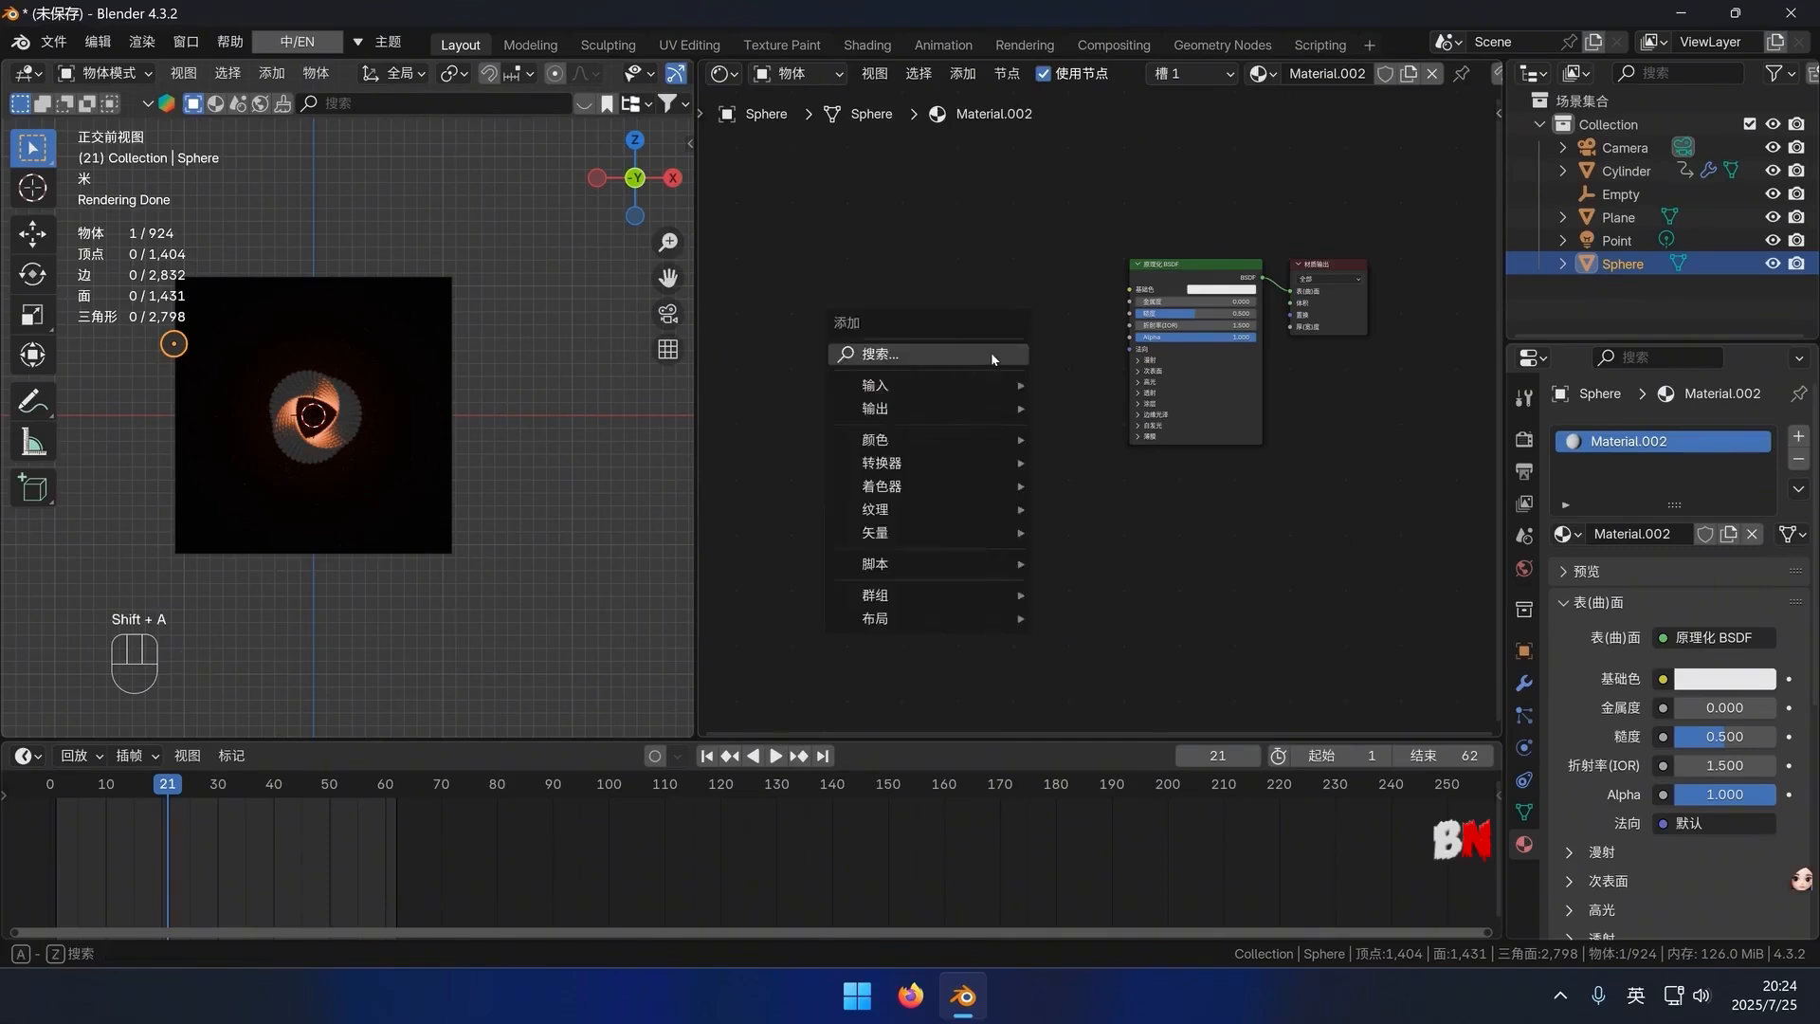
{"action": "left_click", "coordinate": [992, 359]}
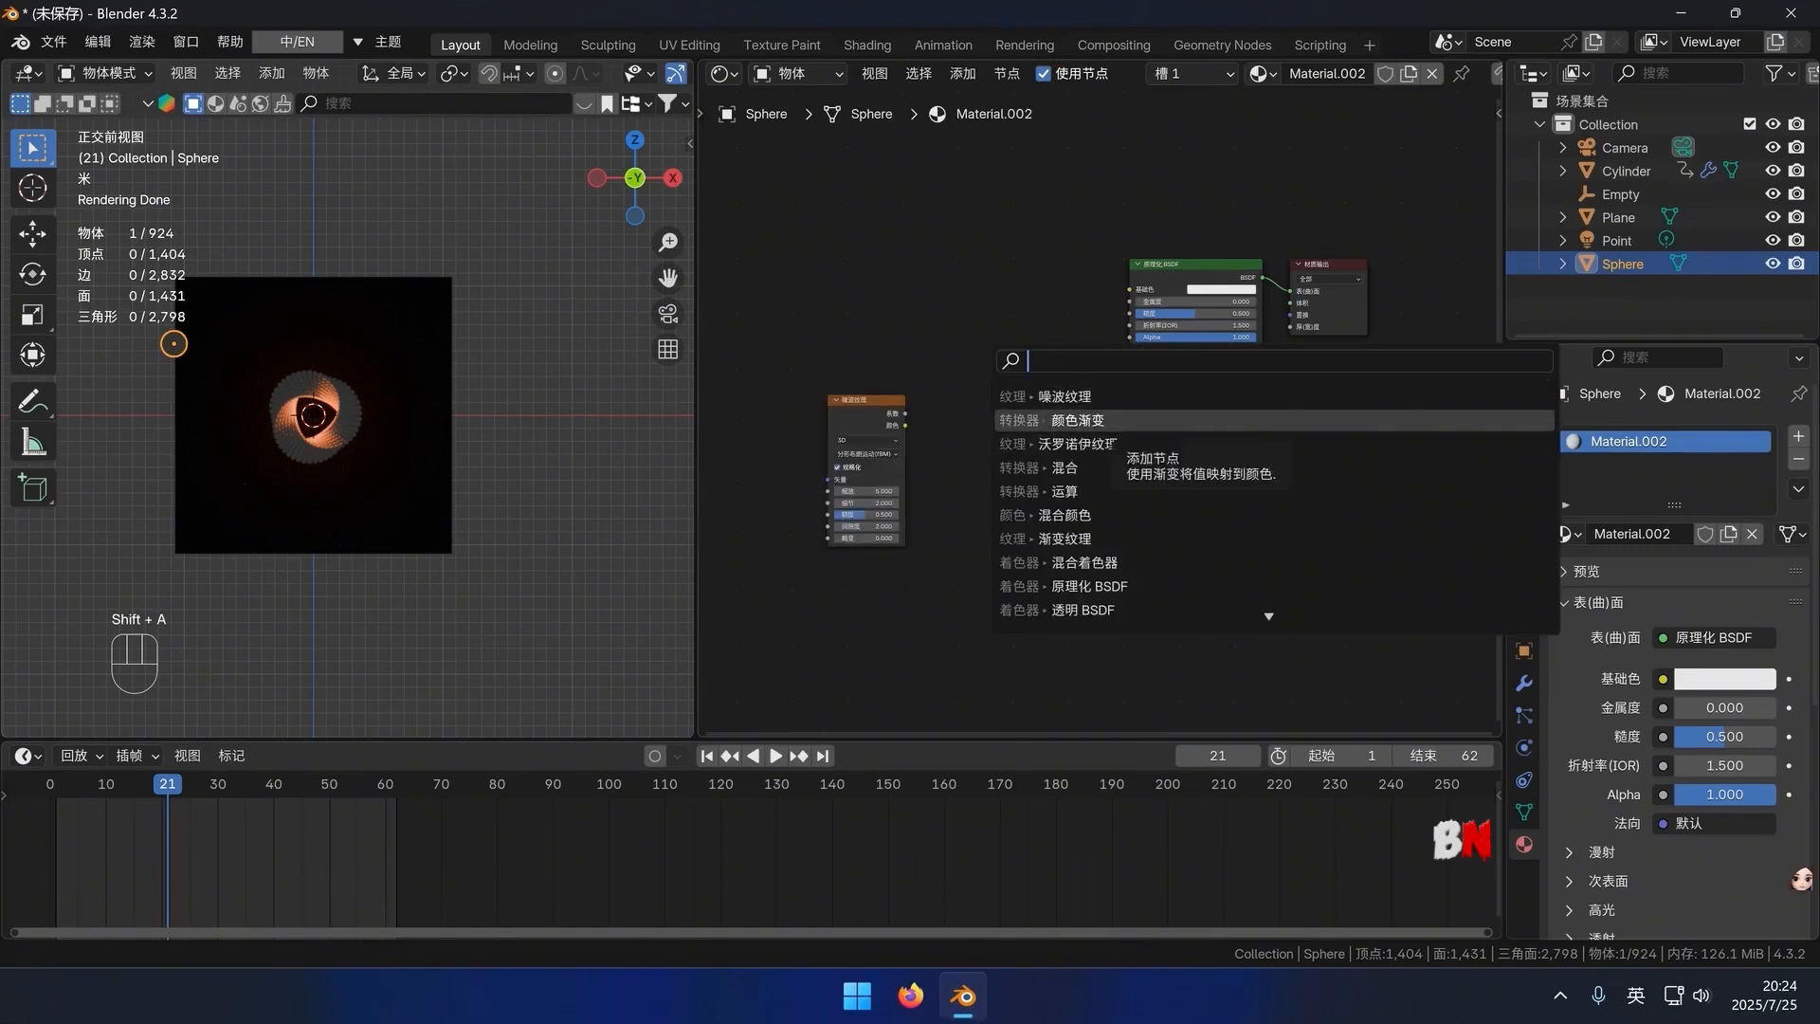
{"action": "left_click", "coordinate": [1078, 420]}
{"action": "left_click", "coordinate": [969, 303]}
{"action": "scroll", "coordinate": [859, 353], "scroll_direction": "up", "scroll_amount": 2}
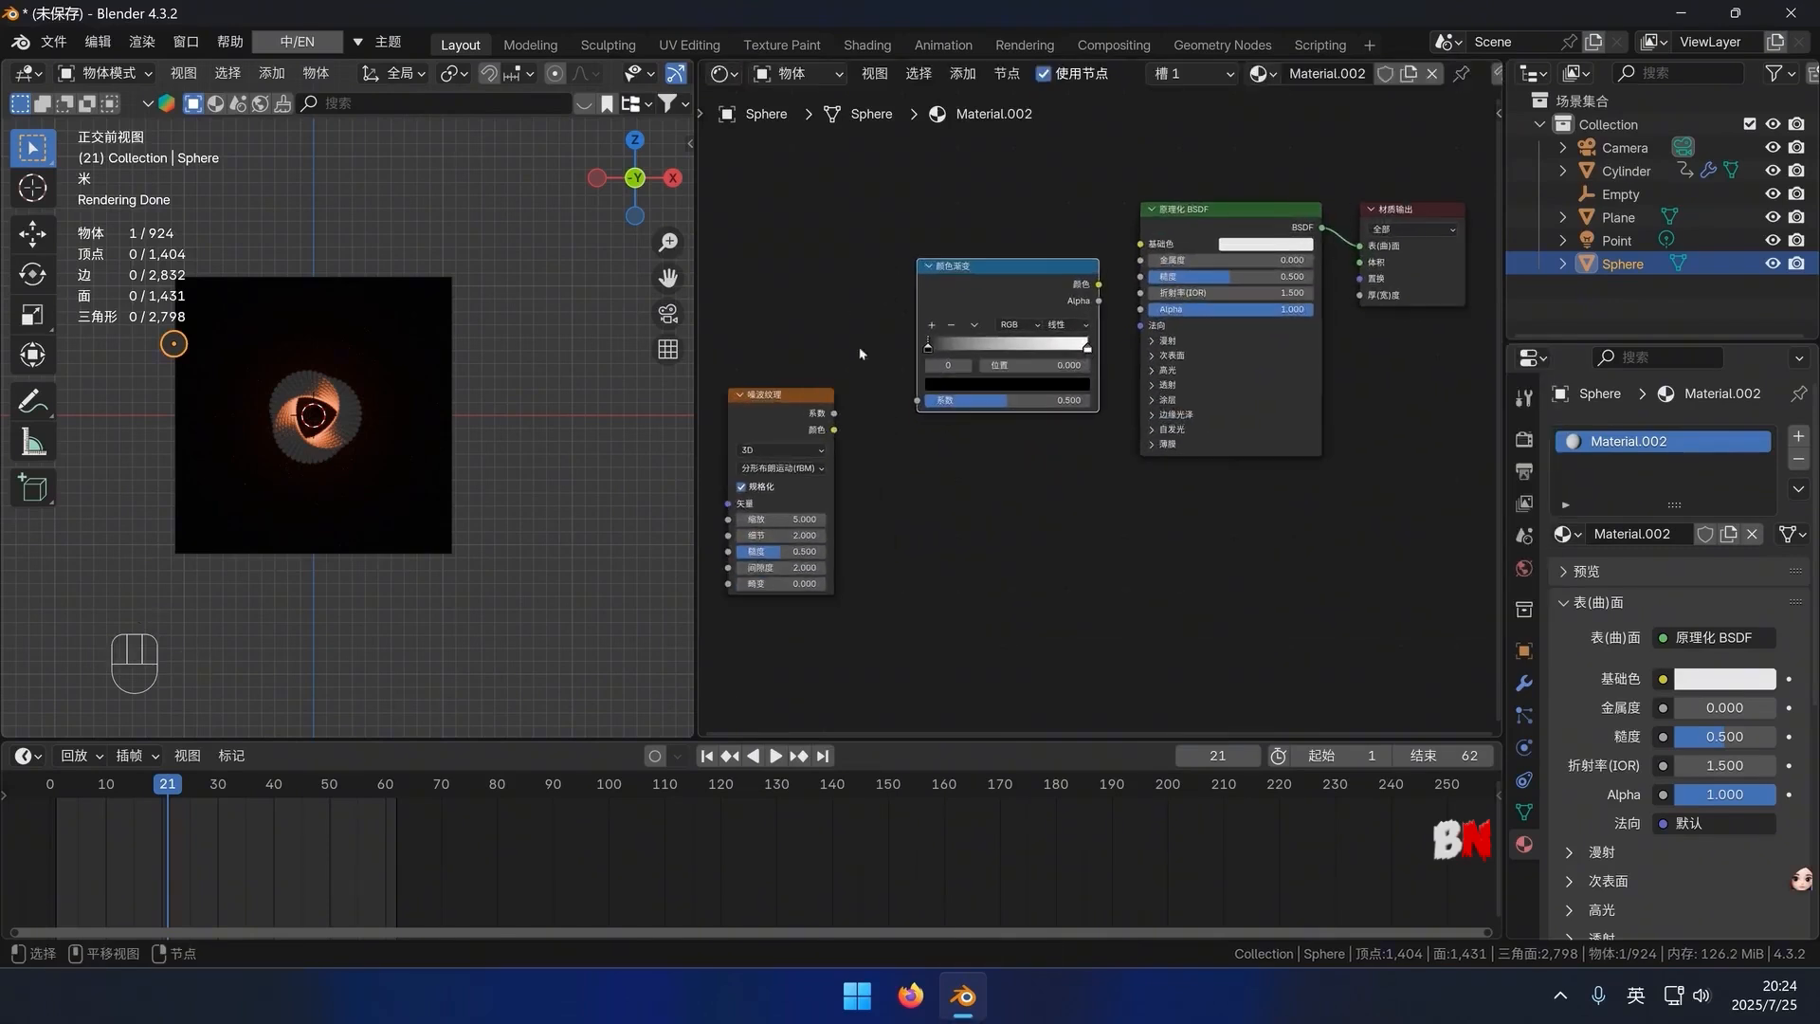
{"action": "left_click_drag", "start_coordinate": [834, 432], "coordinate": [916, 400]}
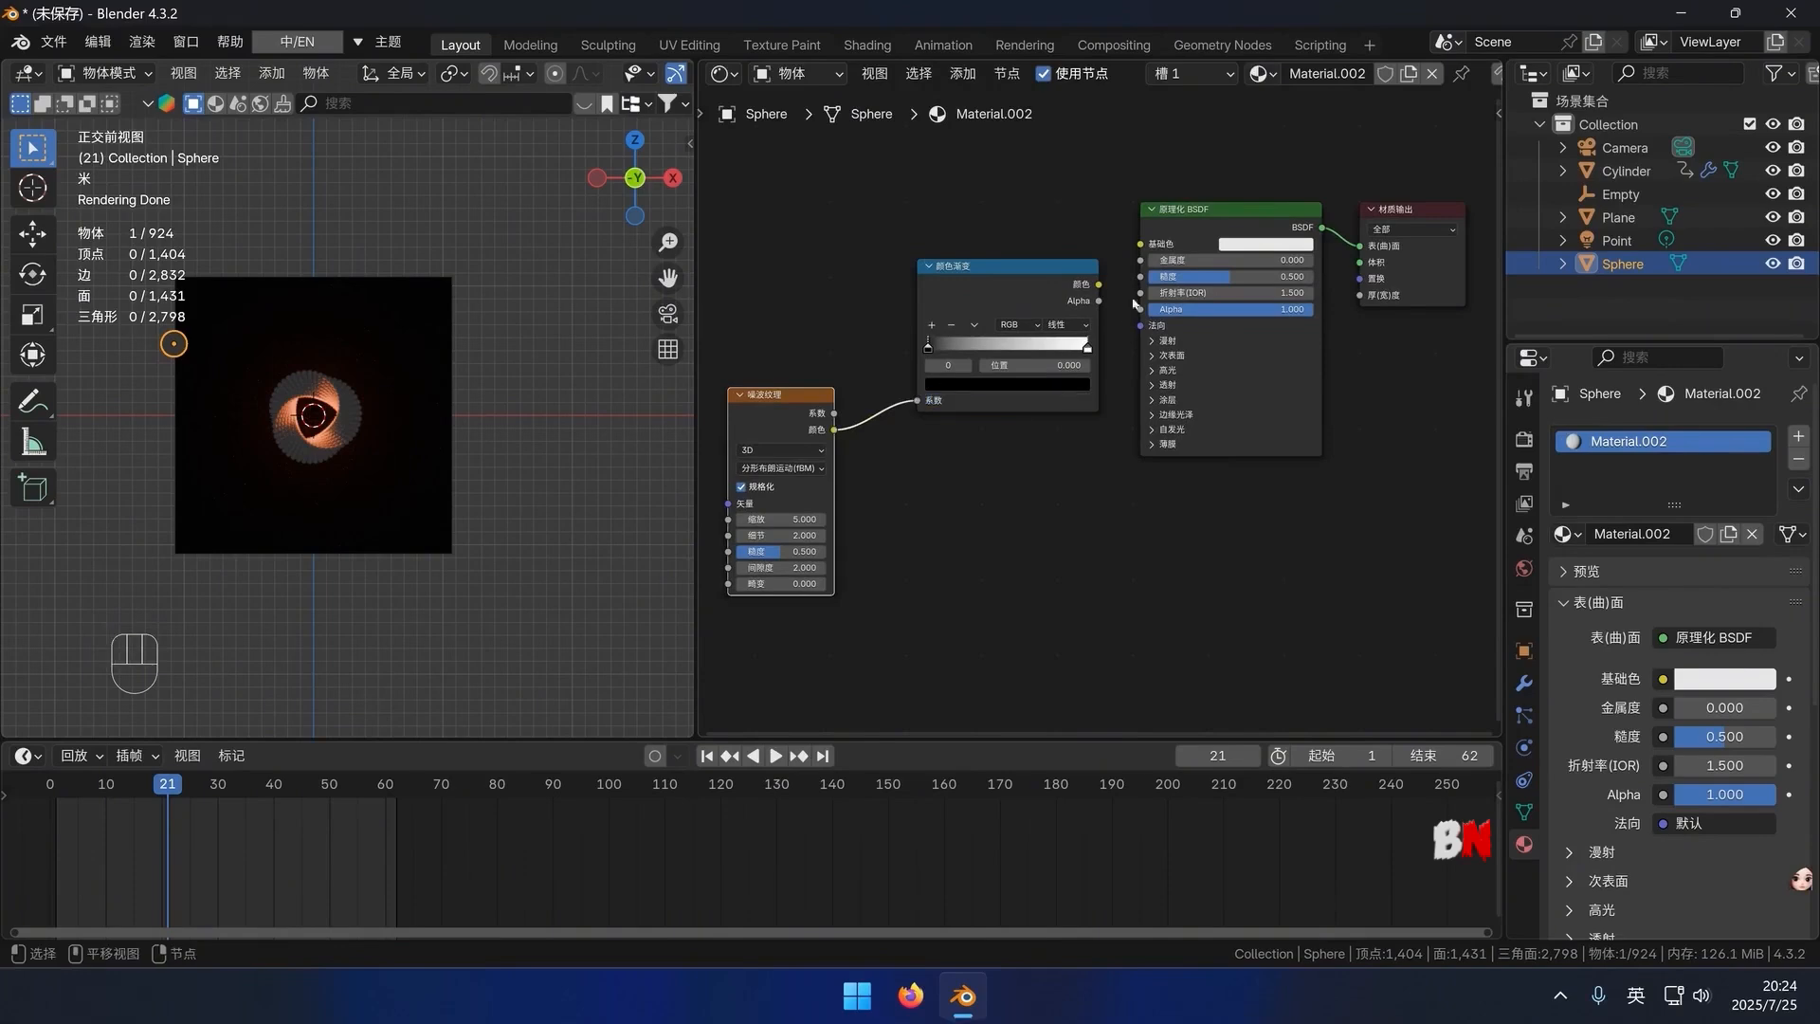
{"action": "left_click_drag", "start_coordinate": [1098, 286], "coordinate": [1142, 247]}
Move the Color Ramp's black stop to position 0.432
{"action": "scroll", "coordinate": [396, 412], "scroll_direction": "up", "scroll_amount": 4}
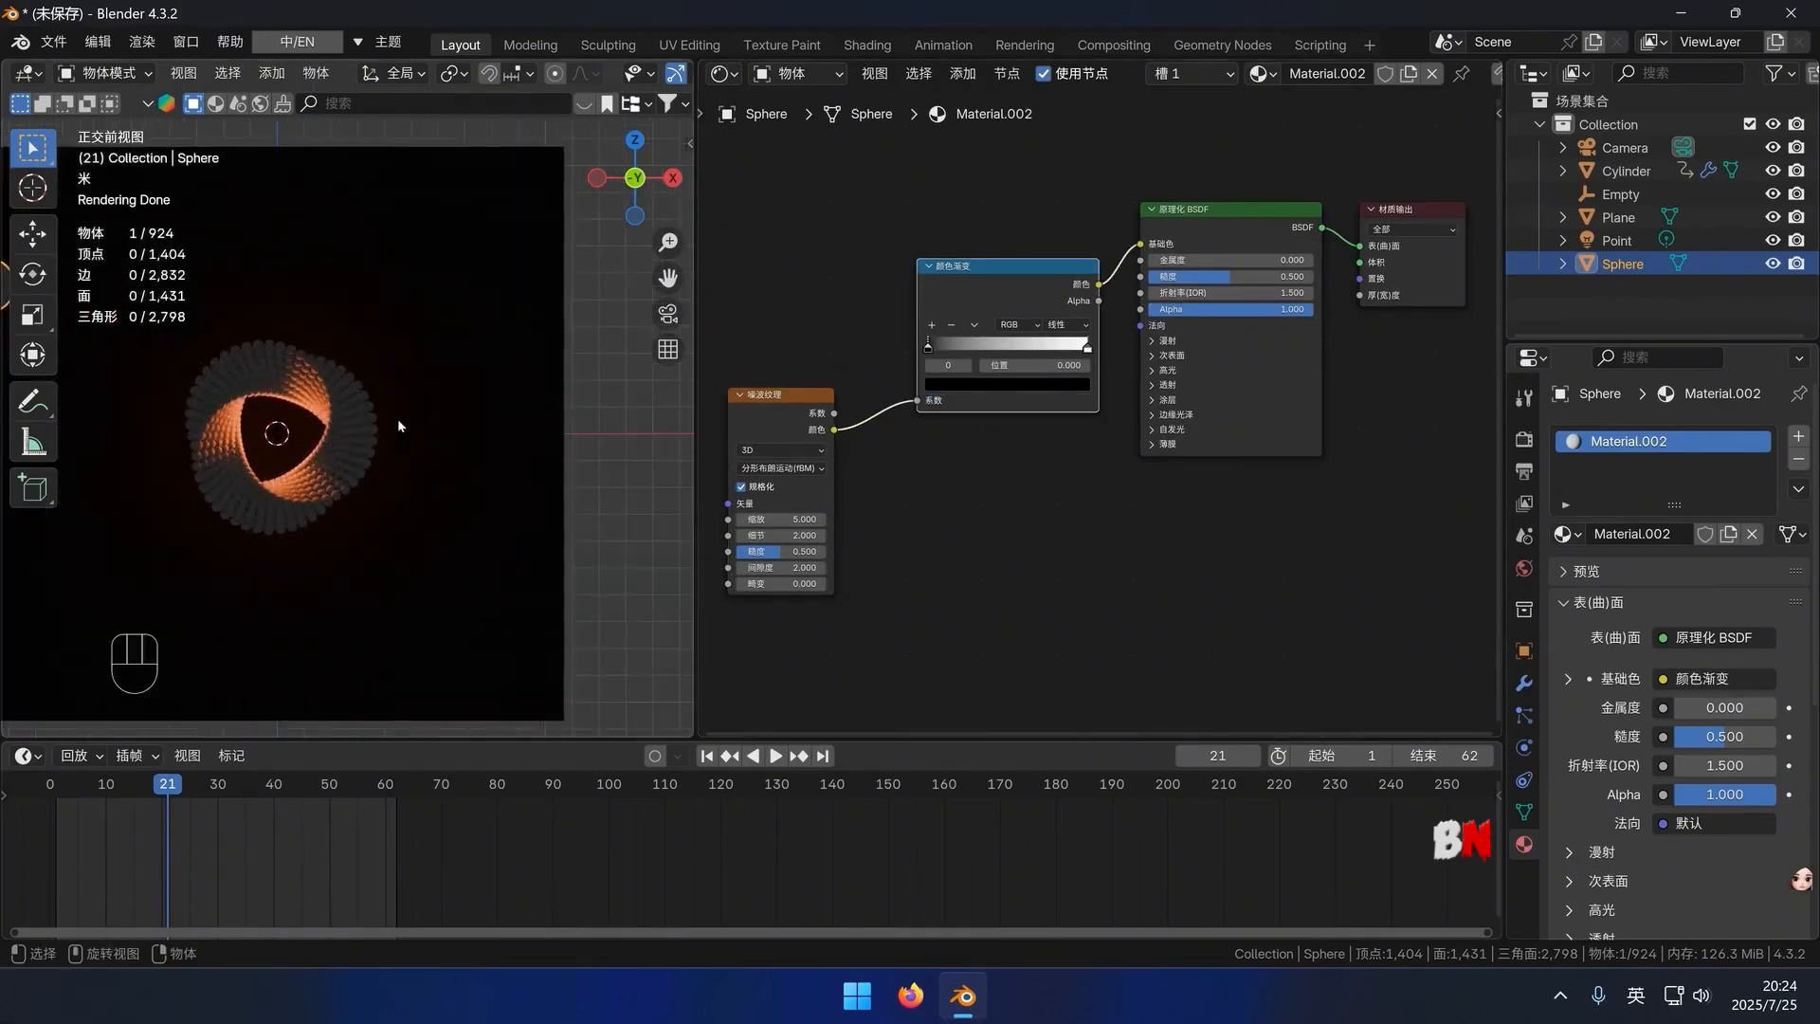
{"action": "middle_click_drag", "start_coordinate": [441, 470], "coordinate": [527, 464], "text": "shift"}
{"action": "scroll", "coordinate": [512, 465], "scroll_direction": "up", "scroll_amount": 2}
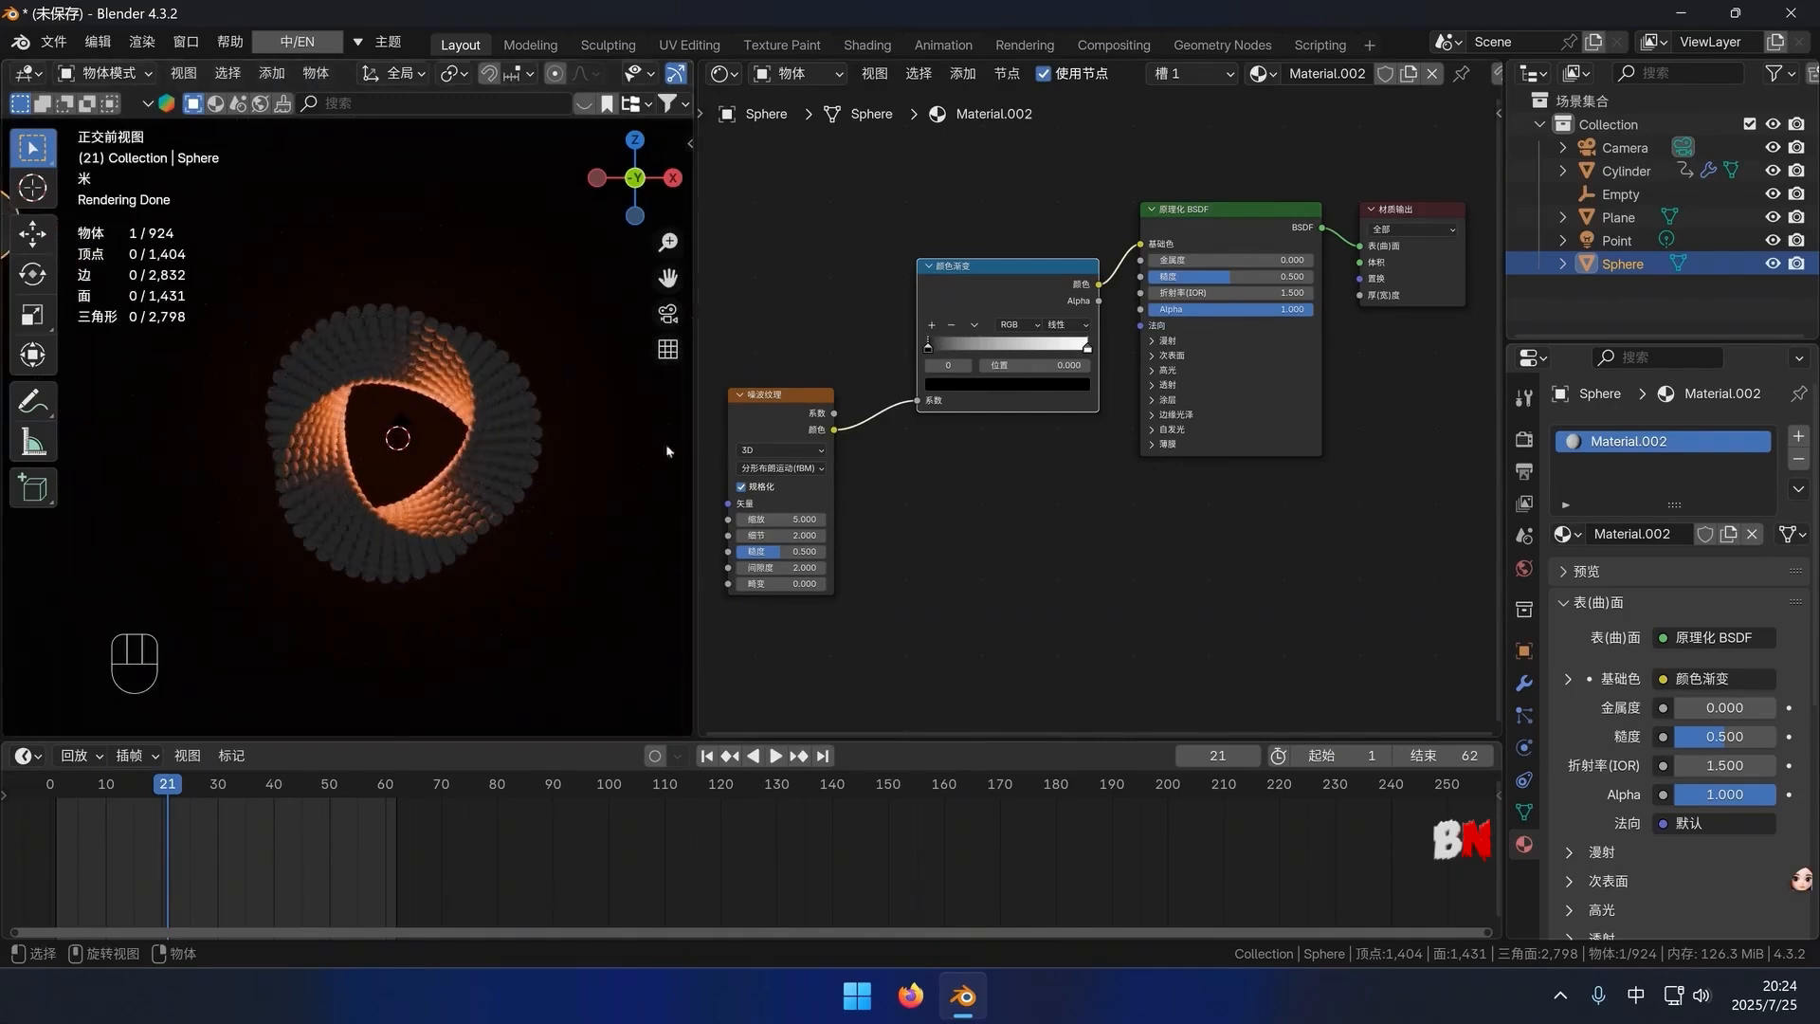
{"action": "left_click_drag", "start_coordinate": [930, 347], "coordinate": [999, 346]}
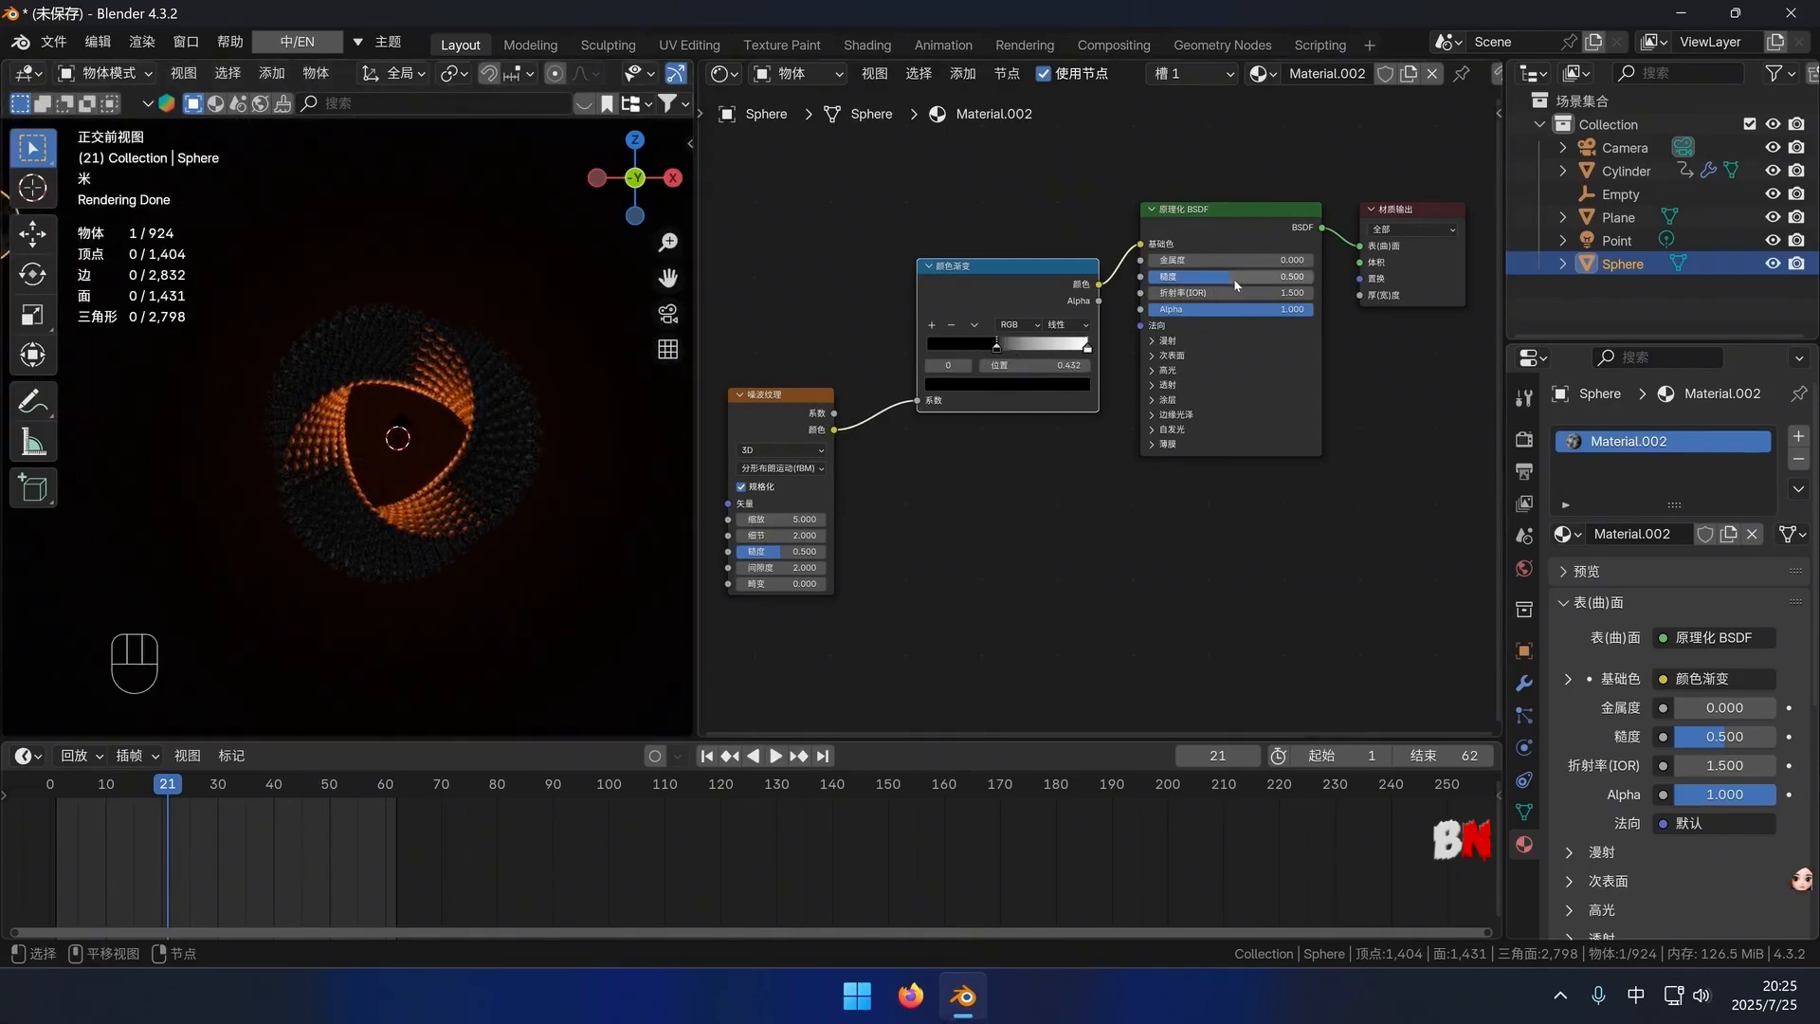
Set the sphere material's roughness to 0 and metallic to 0.35
{"action": "left_click_drag", "start_coordinate": [1234, 279], "coordinate": [1150, 277]}
{"action": "left_click", "coordinate": [1169, 261]}
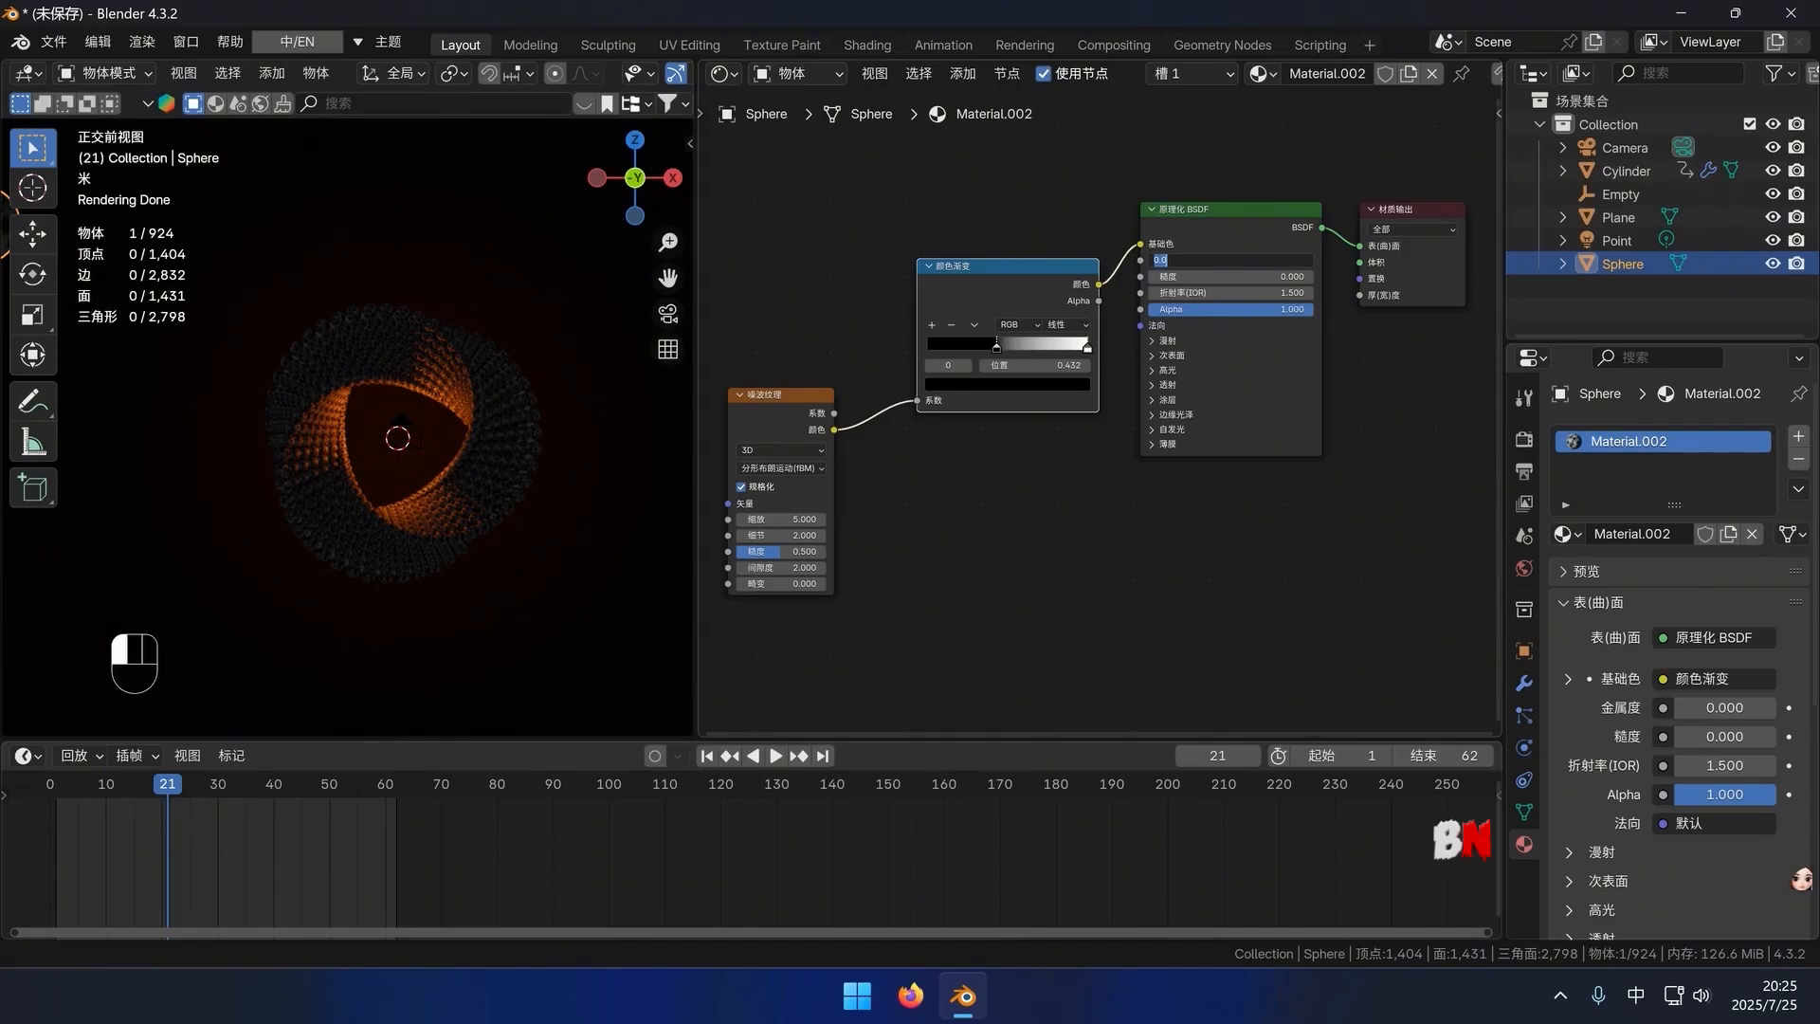
{"action": "type", "text": "0.35"}
{"action": "key", "text": "Return"}
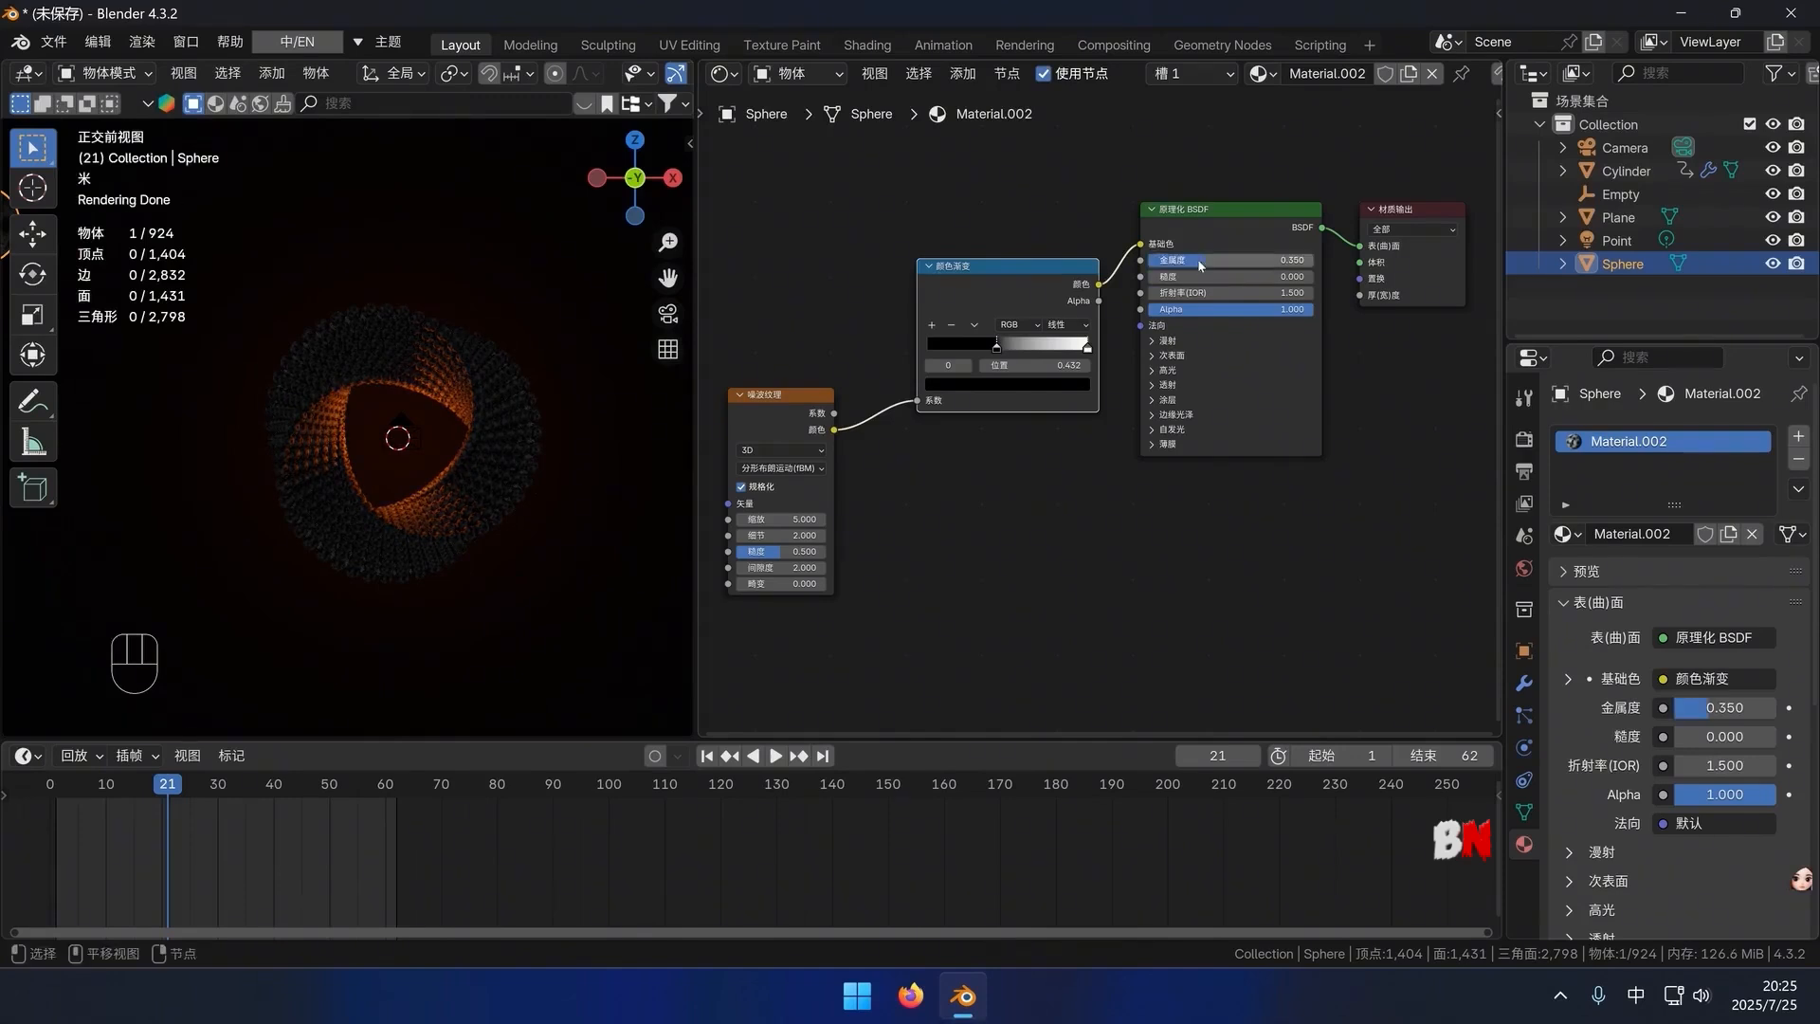
Add an area light at the center of the ring
{"action": "left_click", "coordinate": [417, 387]}
{"action": "left_click", "coordinate": [482, 580]}
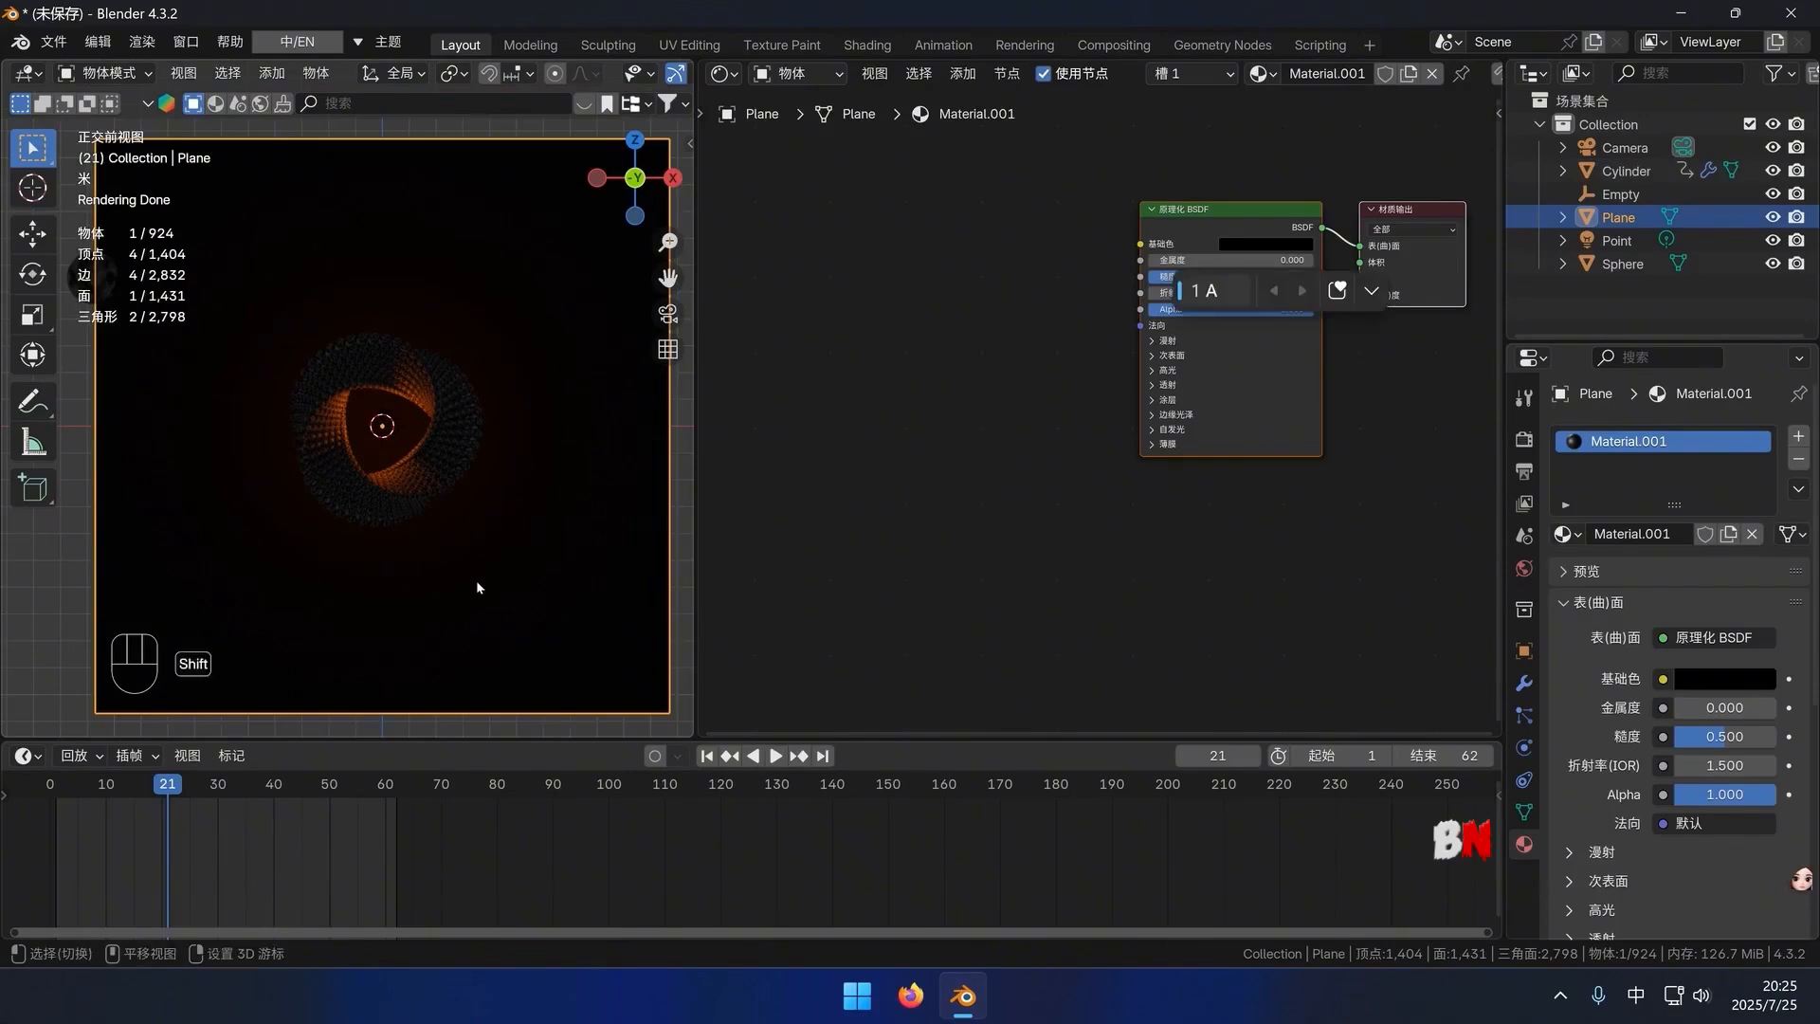
{"action": "key", "text": "shift+a"}
{"action": "mouse_move", "coordinate": [482, 800]}
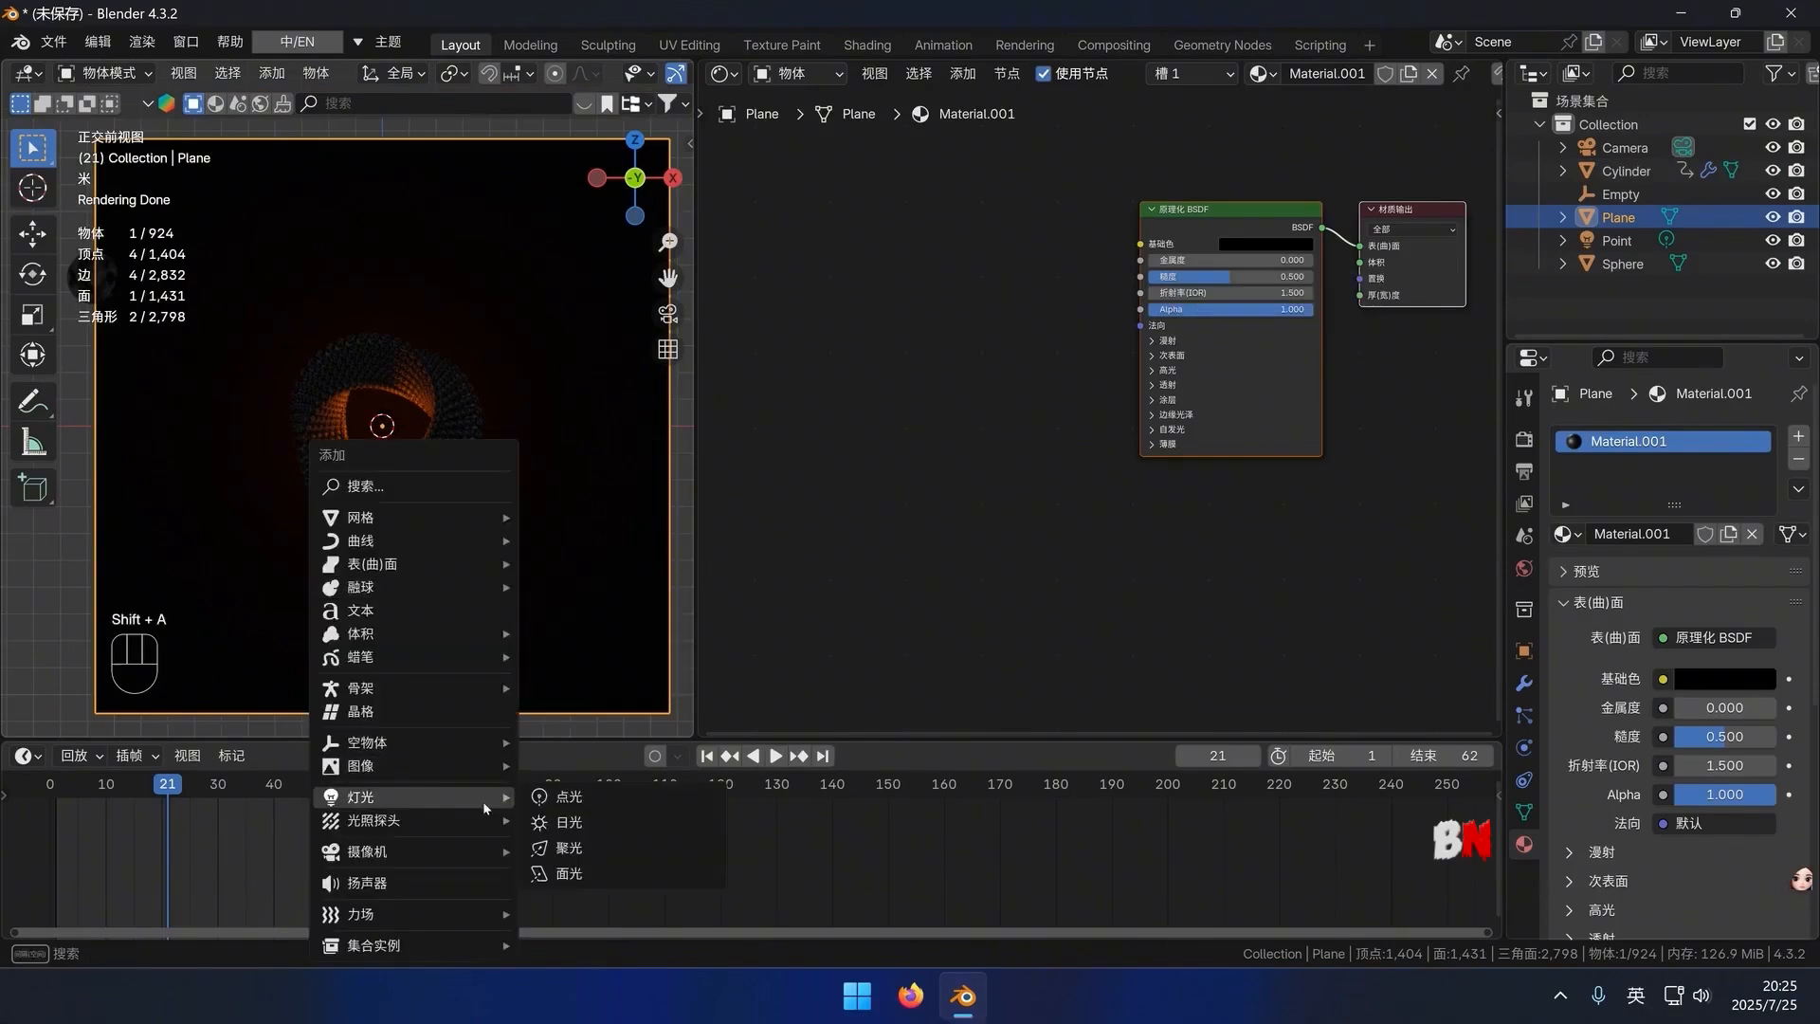
{"action": "left_click", "coordinate": [586, 880]}
{"action": "left_click", "coordinate": [459, 566]}
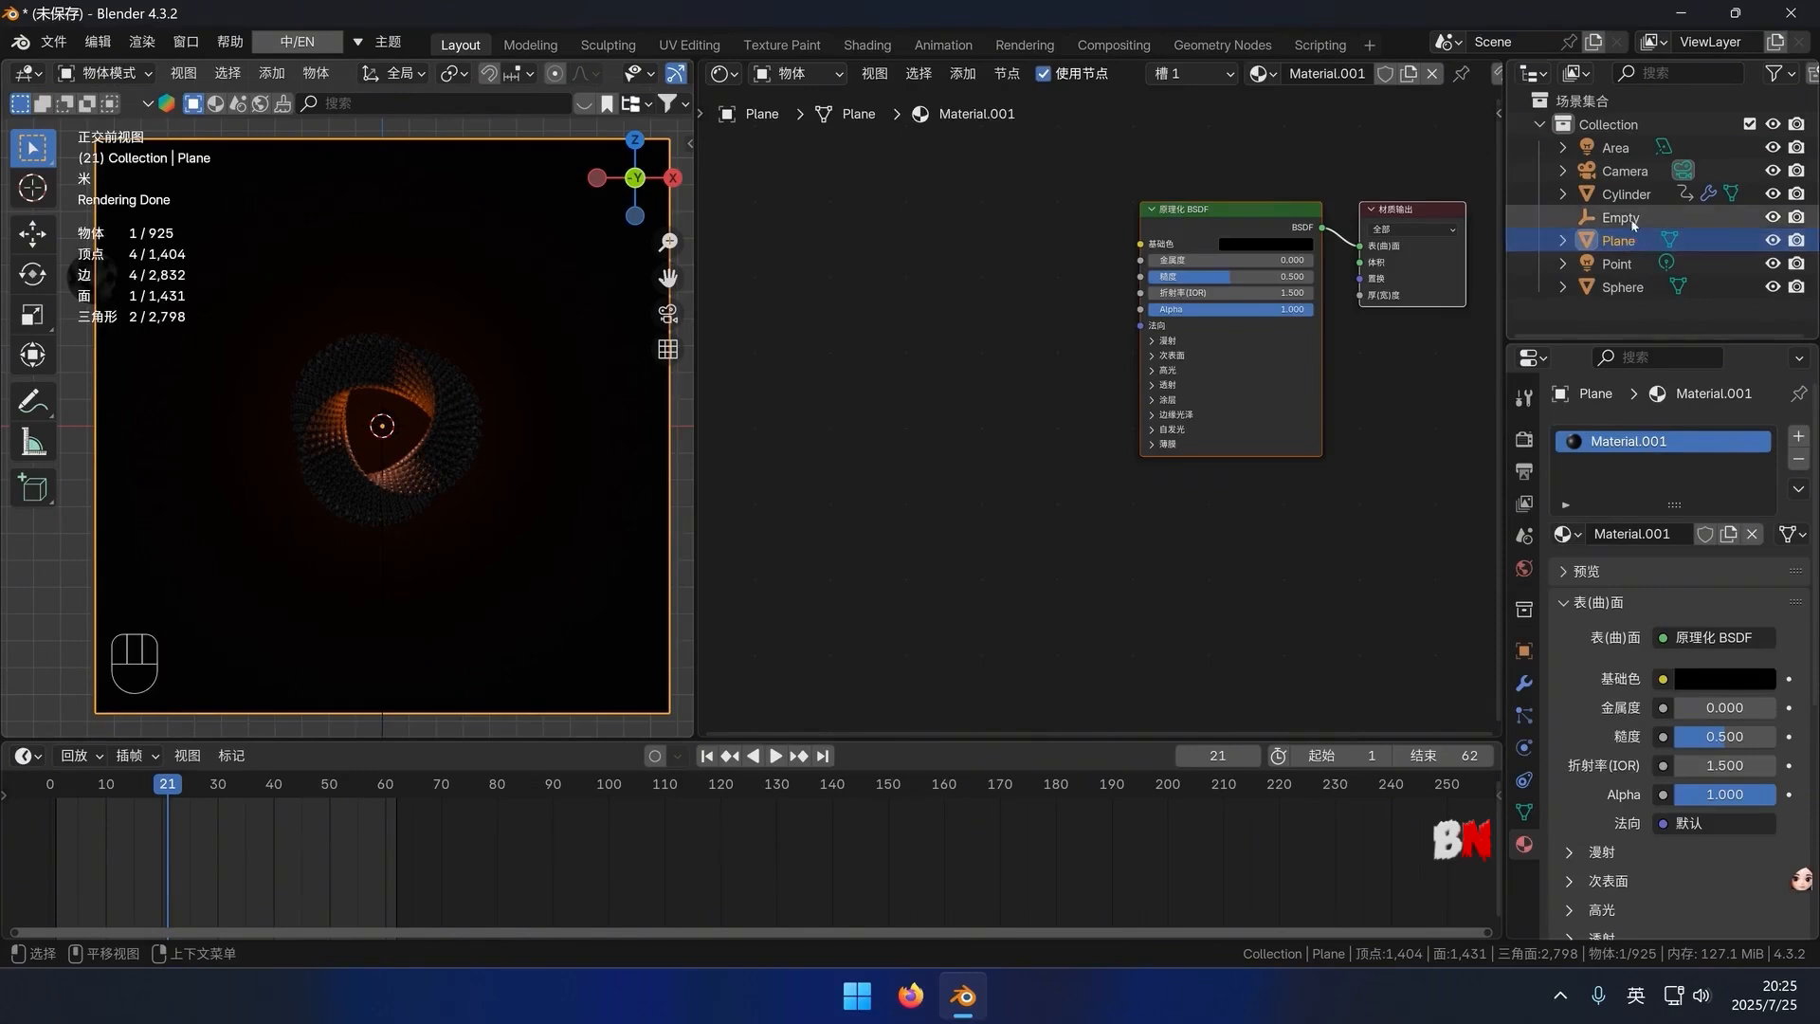
Raise the area light about 4.63 m along Z so it sits above the ring
{"action": "left_click", "coordinate": [1616, 148]}
{"action": "key", "text": "g"}
{"action": "key", "text": "z"}
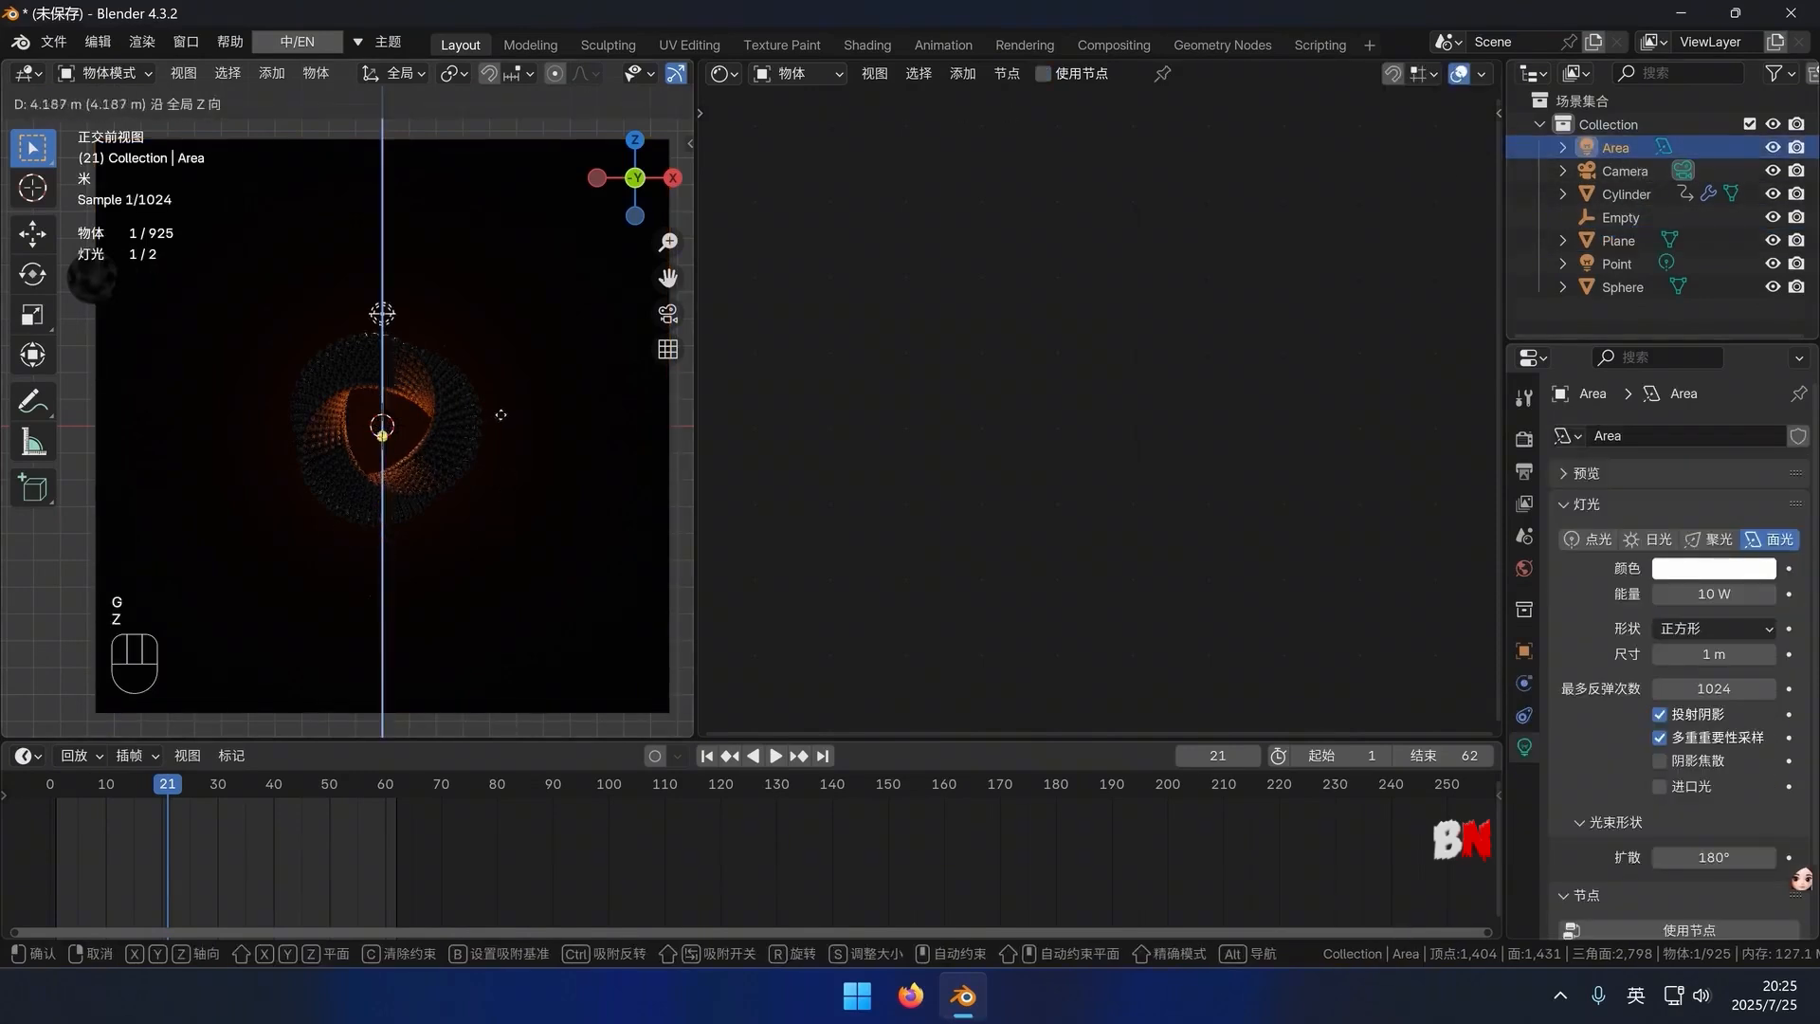
{"action": "left_click", "coordinate": [504, 407]}
Scale the area light from the top view by about 8.36 along X and 2.75 along Y to cover the ring
{"action": "key", "text": "KP_7"}
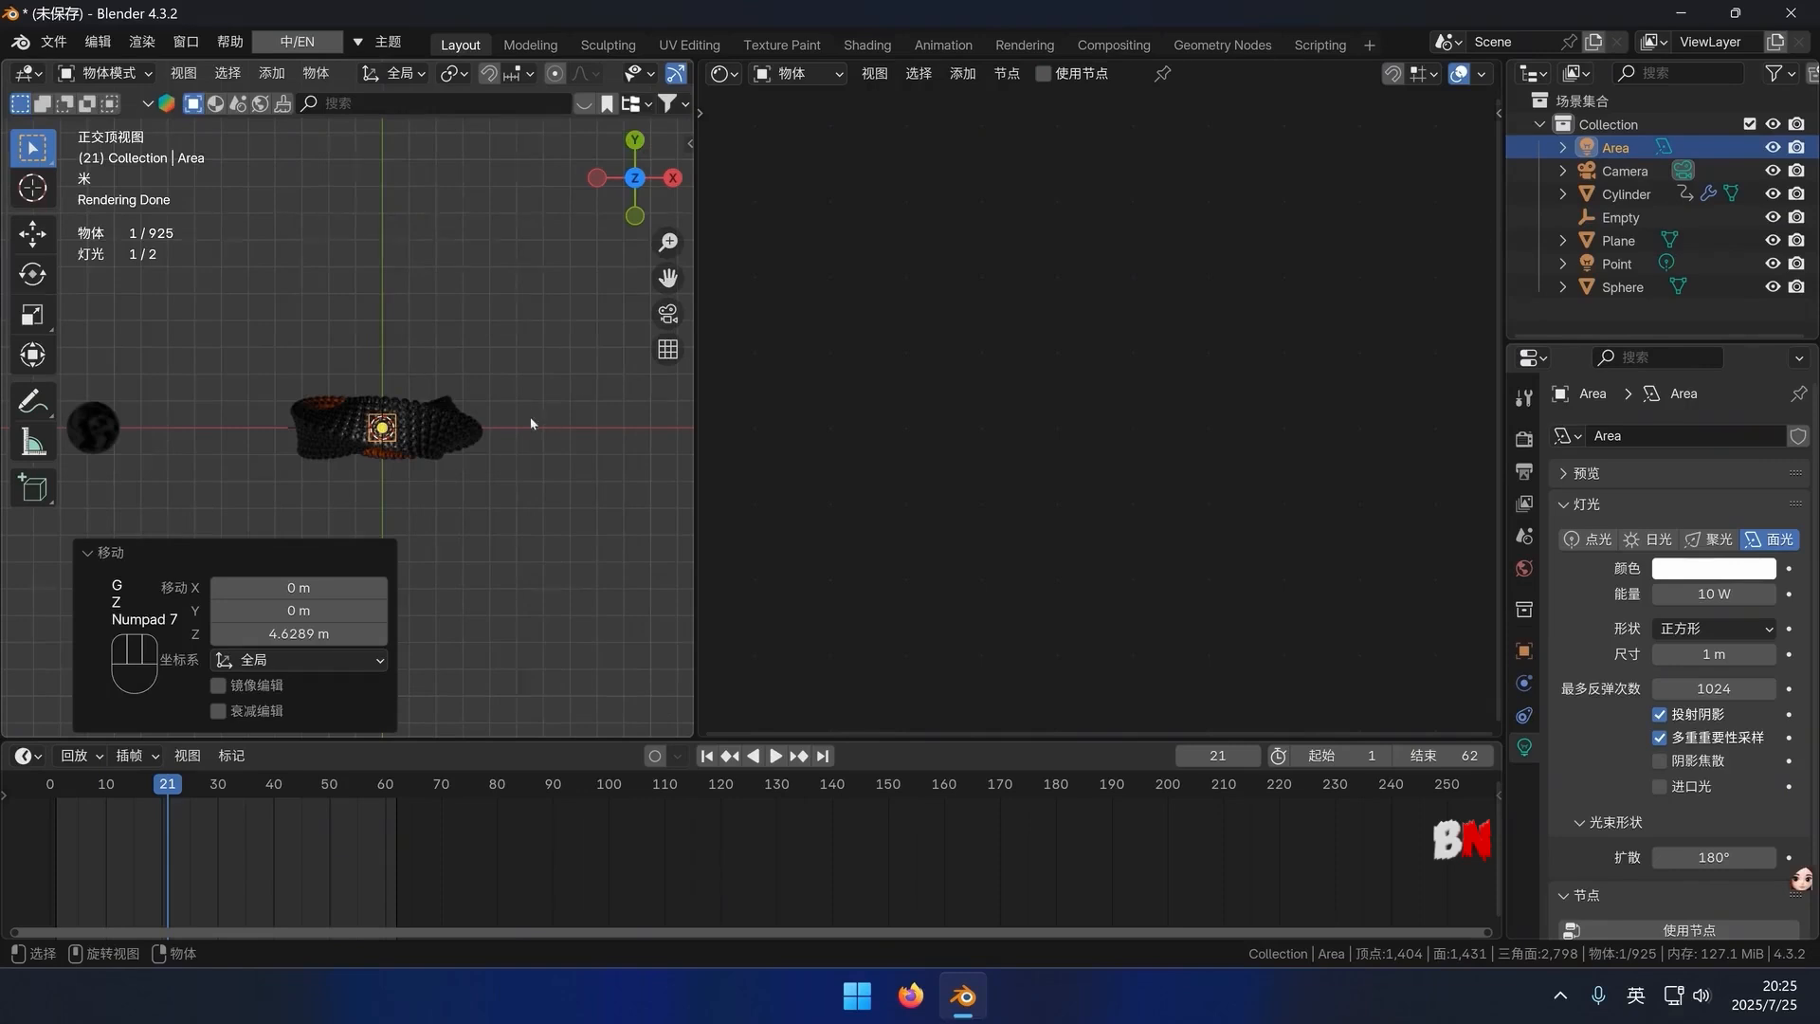
{"action": "key", "text": "s"}
{"action": "key", "text": "x"}
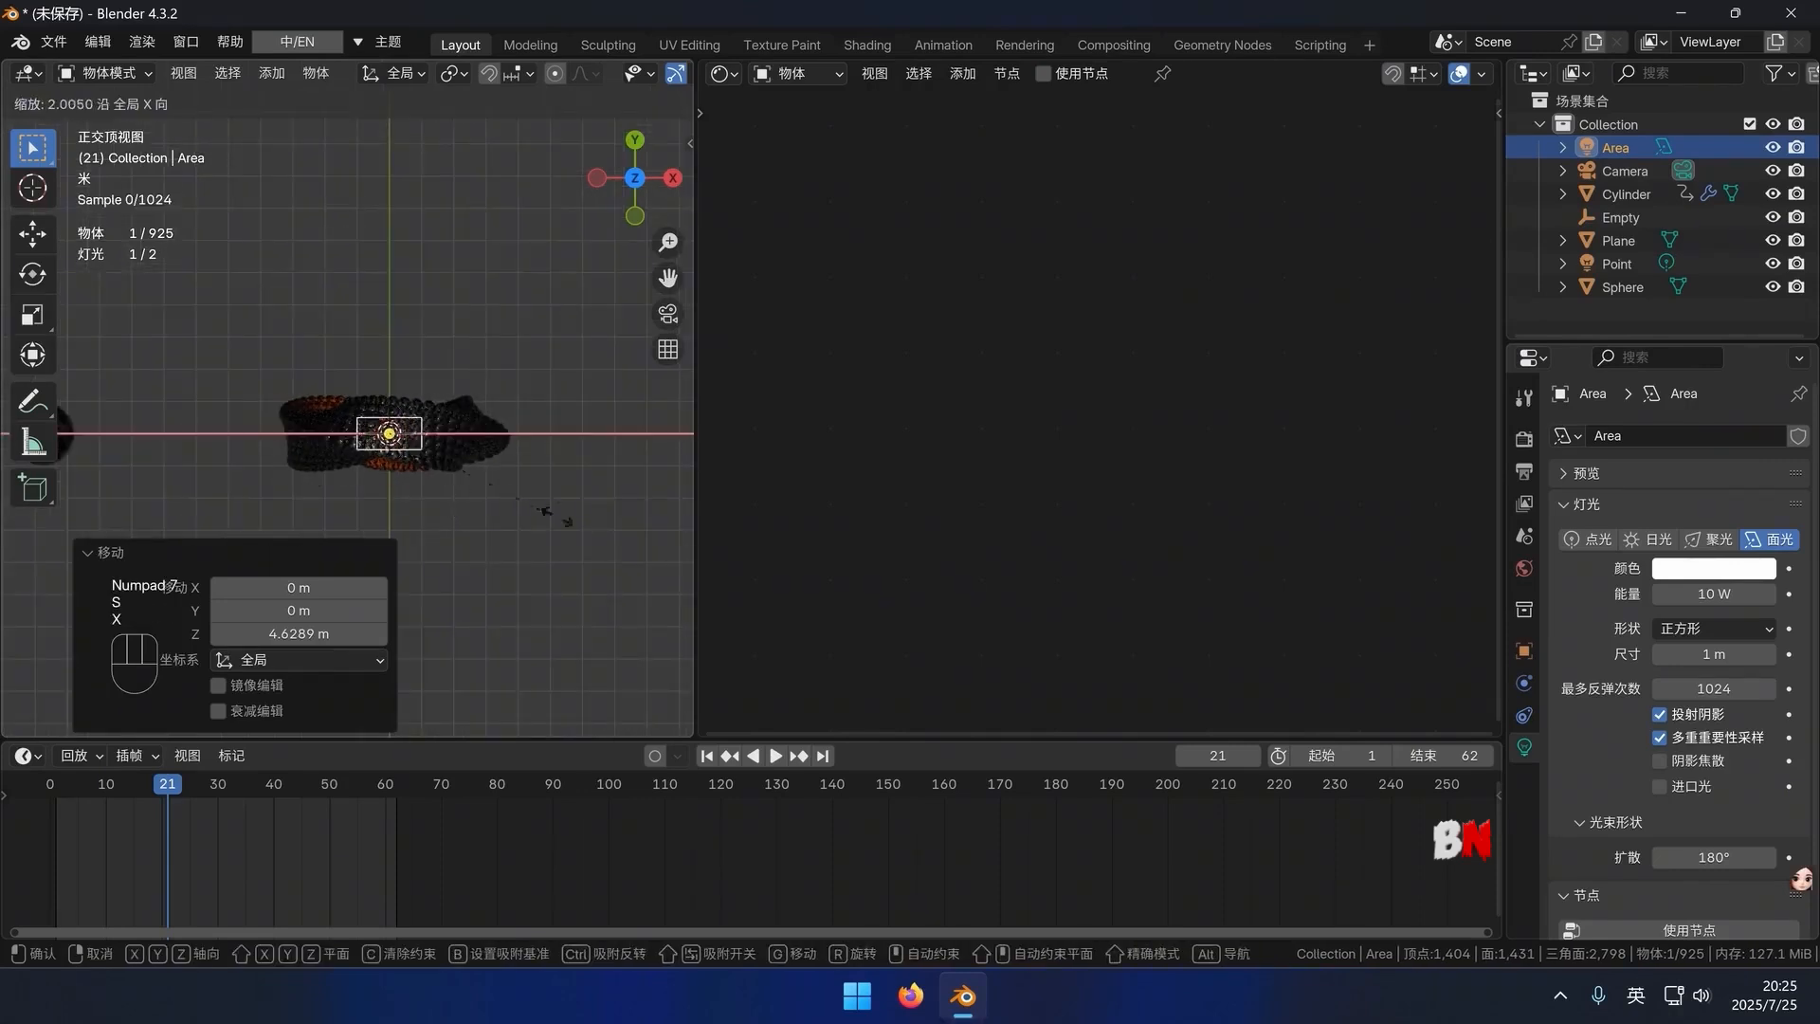
{"action": "left_click", "coordinate": [443, 619]}
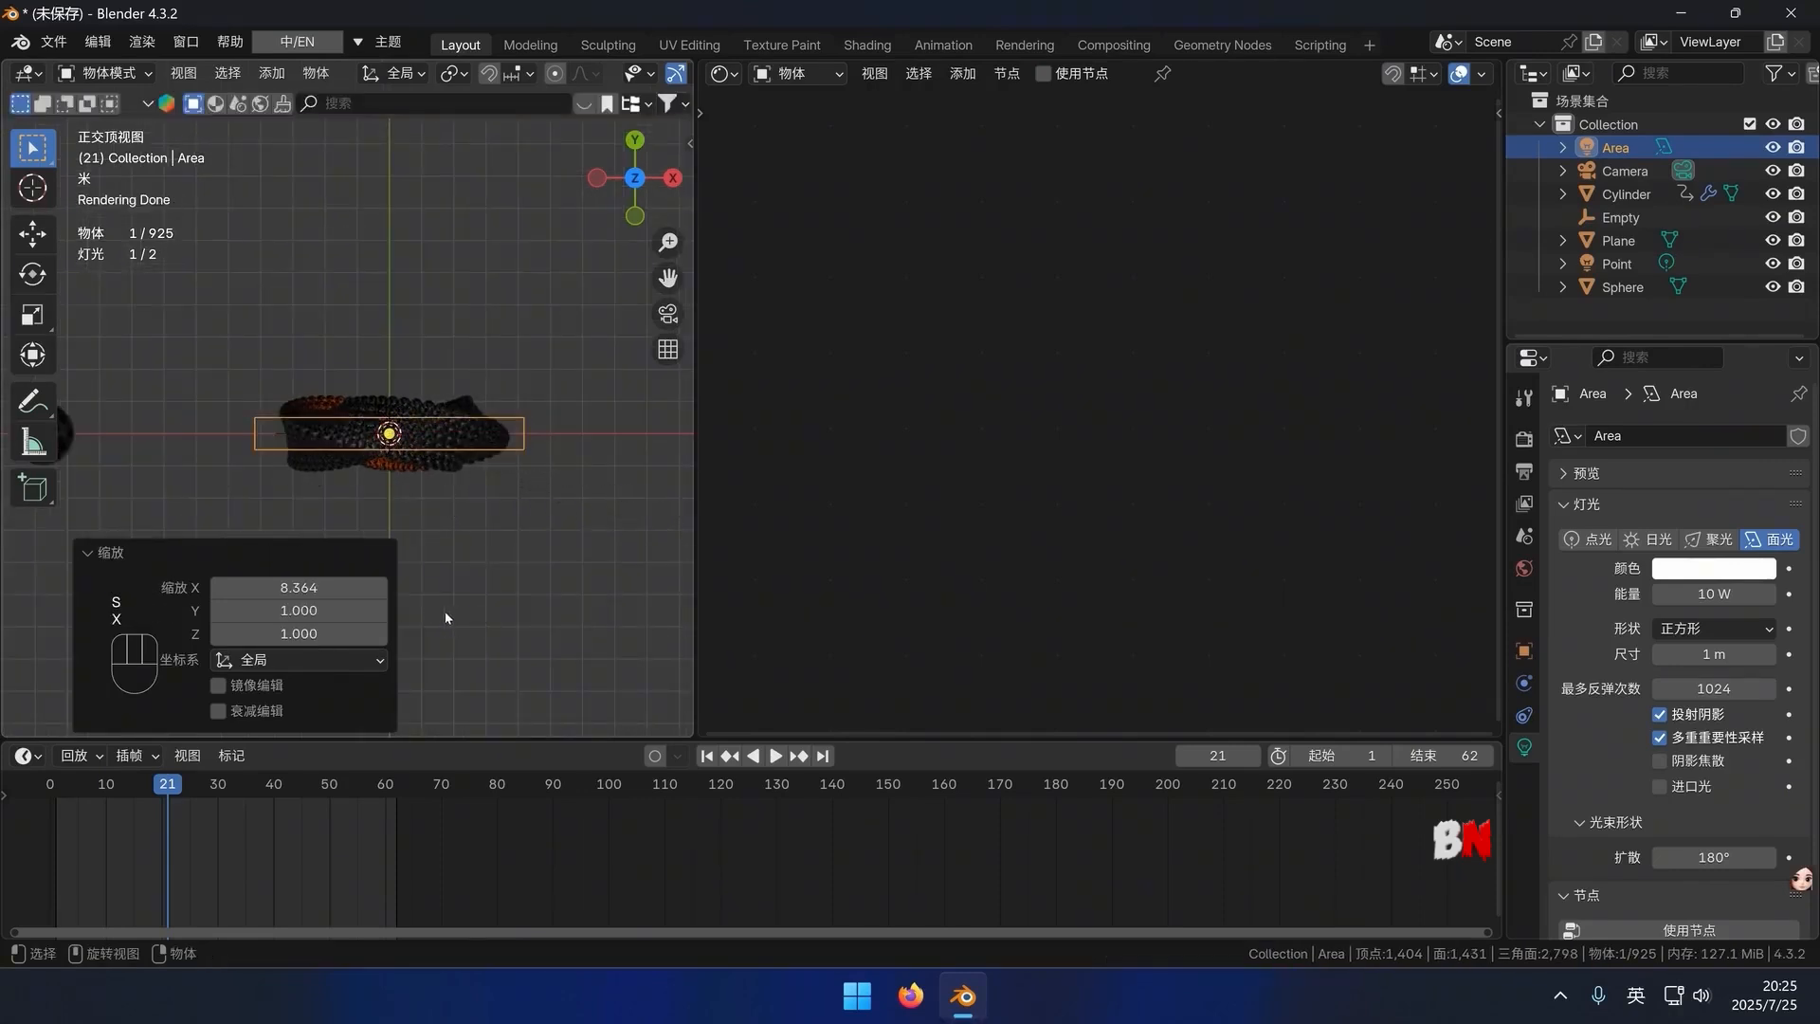
{"action": "key", "text": "s"}
{"action": "key", "text": "y"}
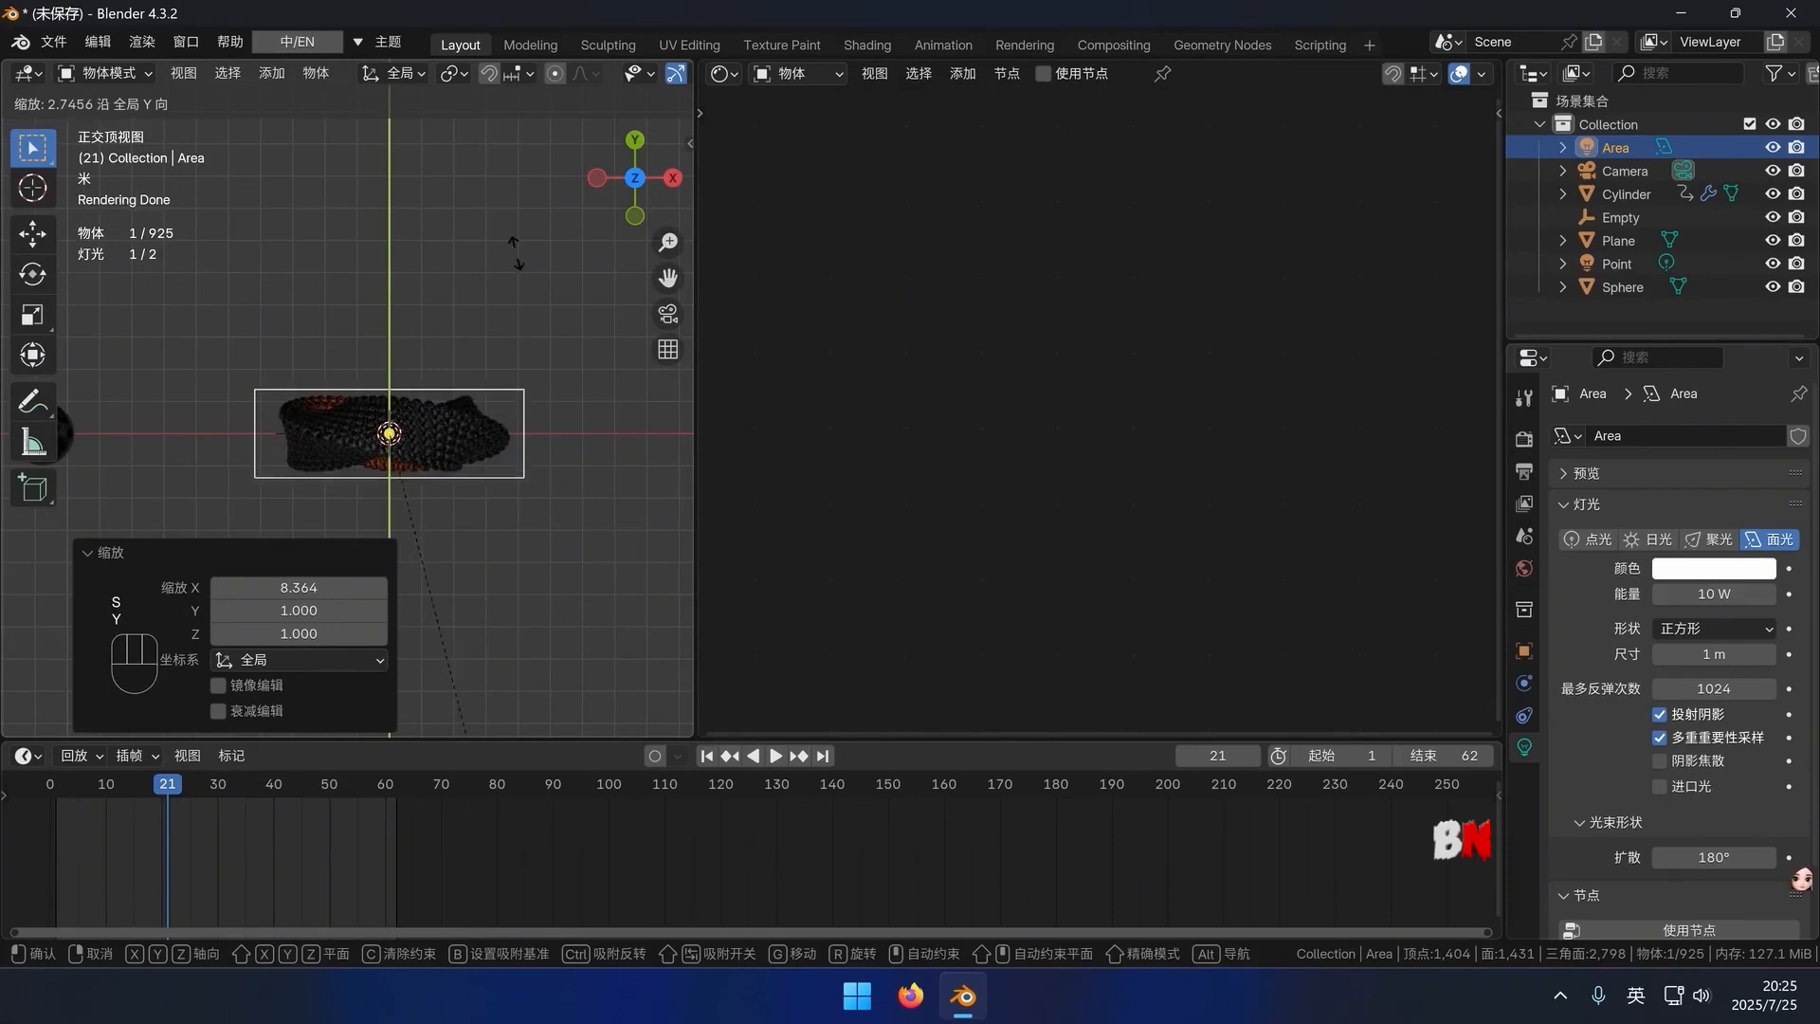
{"action": "left_click", "coordinate": [515, 251]}
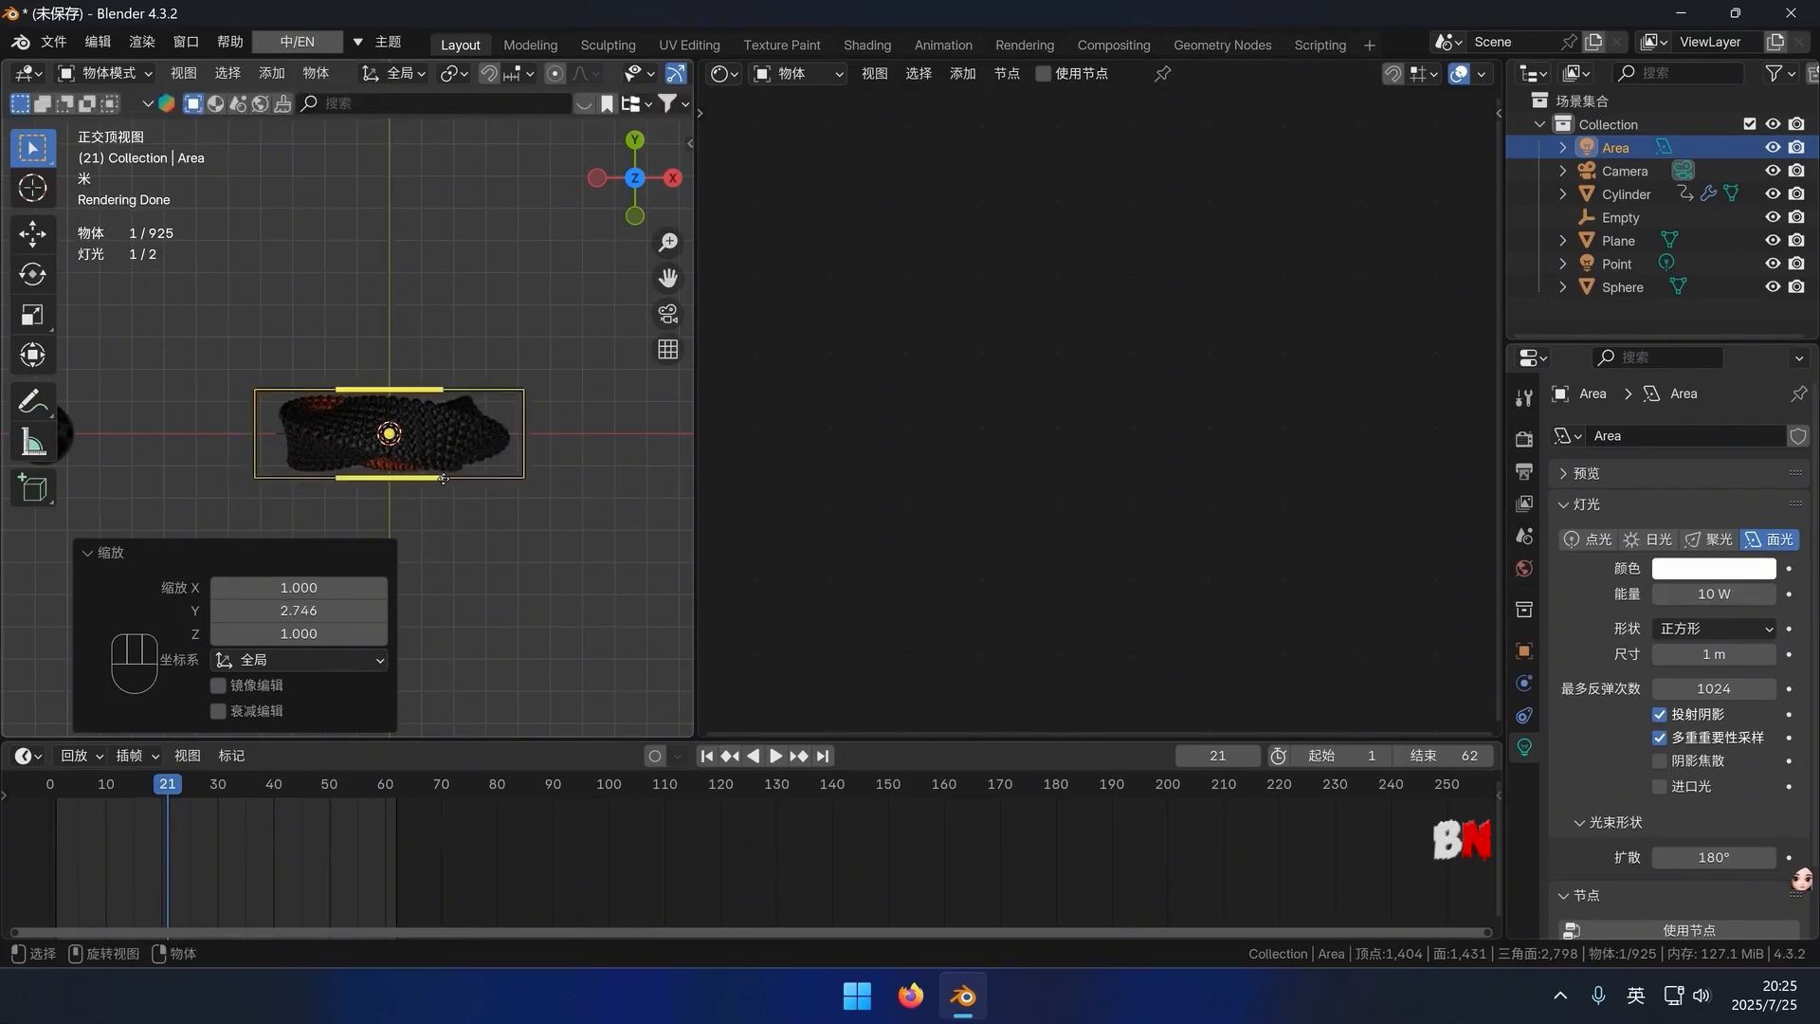
Set the area light's power to 350 W and return to the front view
{"action": "key", "text": "KP_1"}
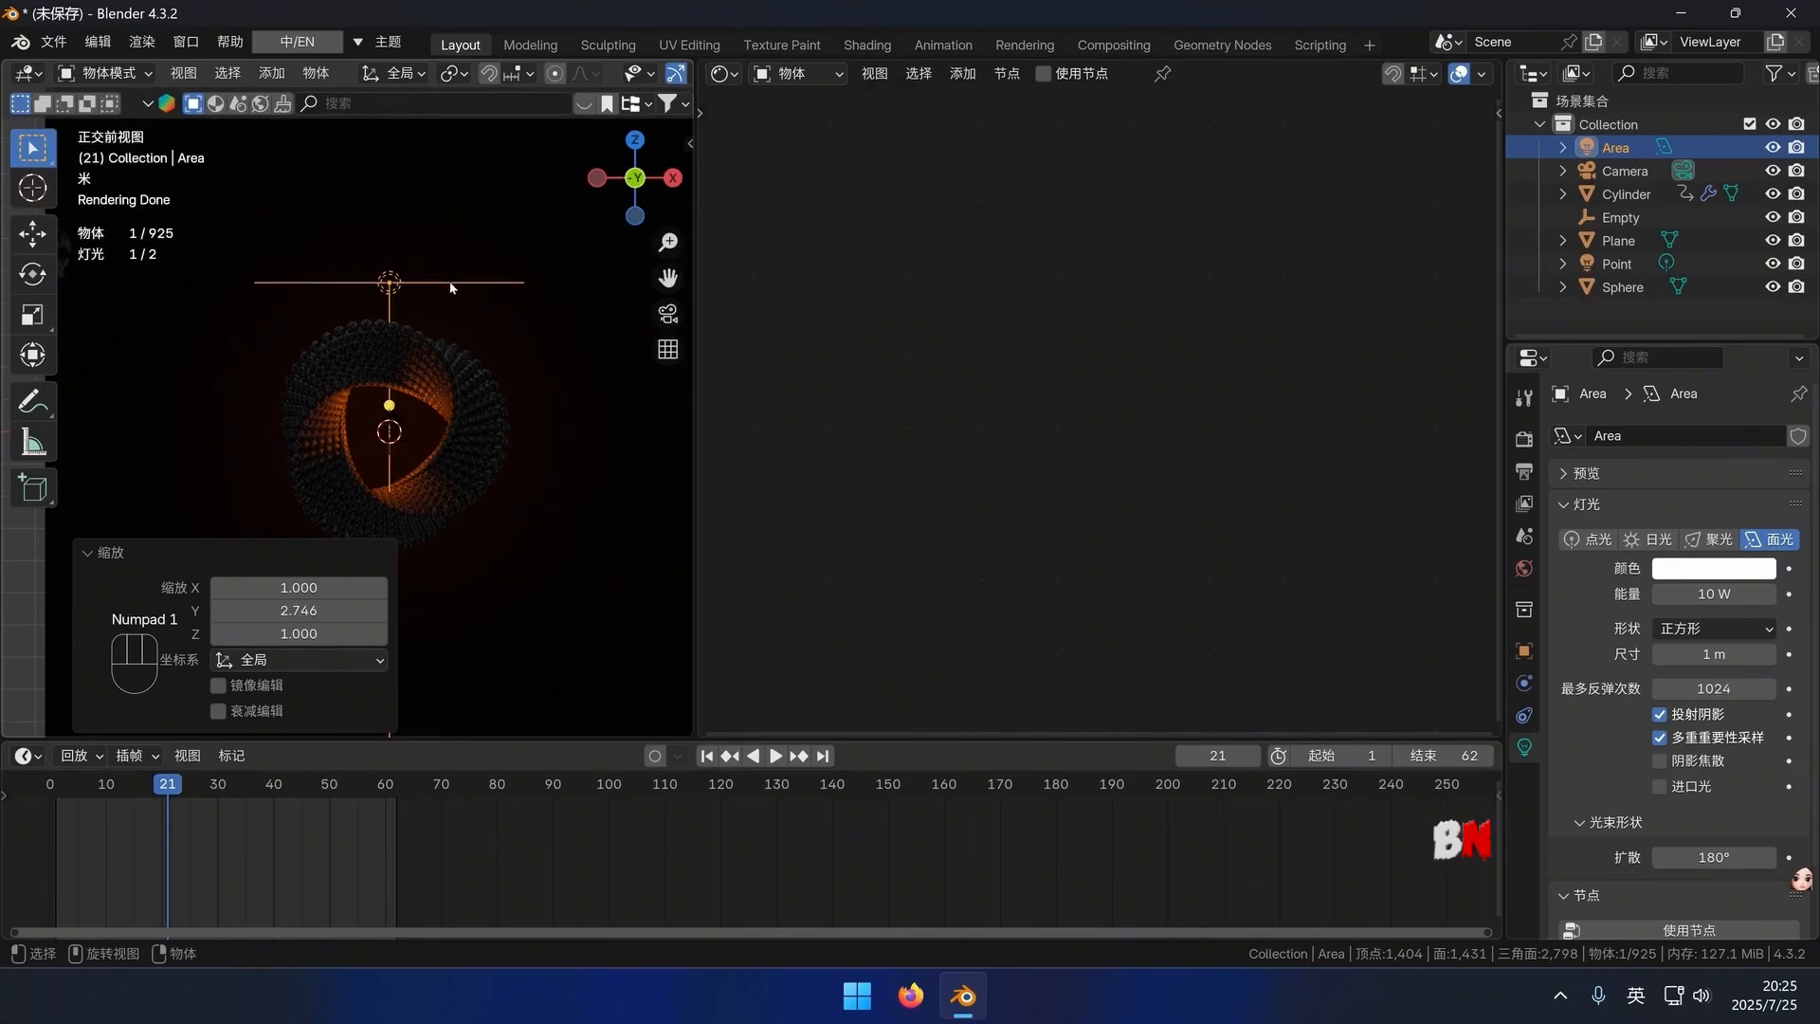
{"action": "left_click", "coordinate": [1706, 594]}
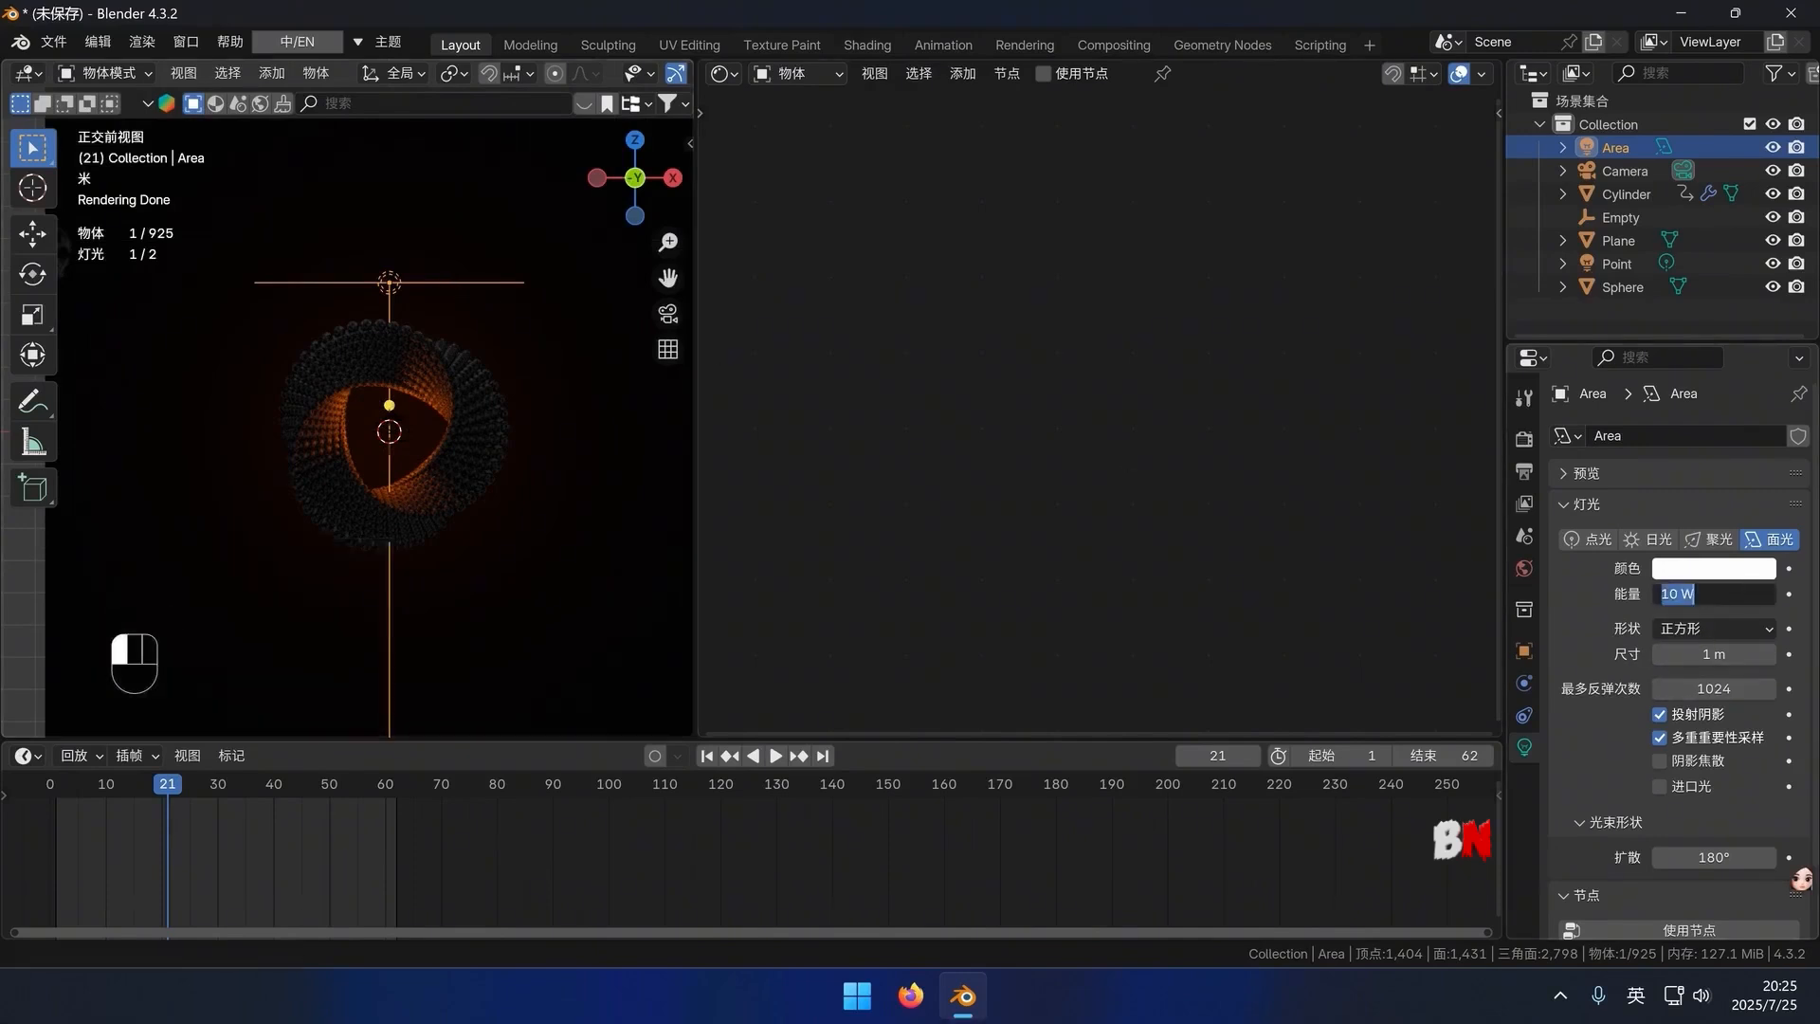
{"action": "key", "text": "KP_Enter"}
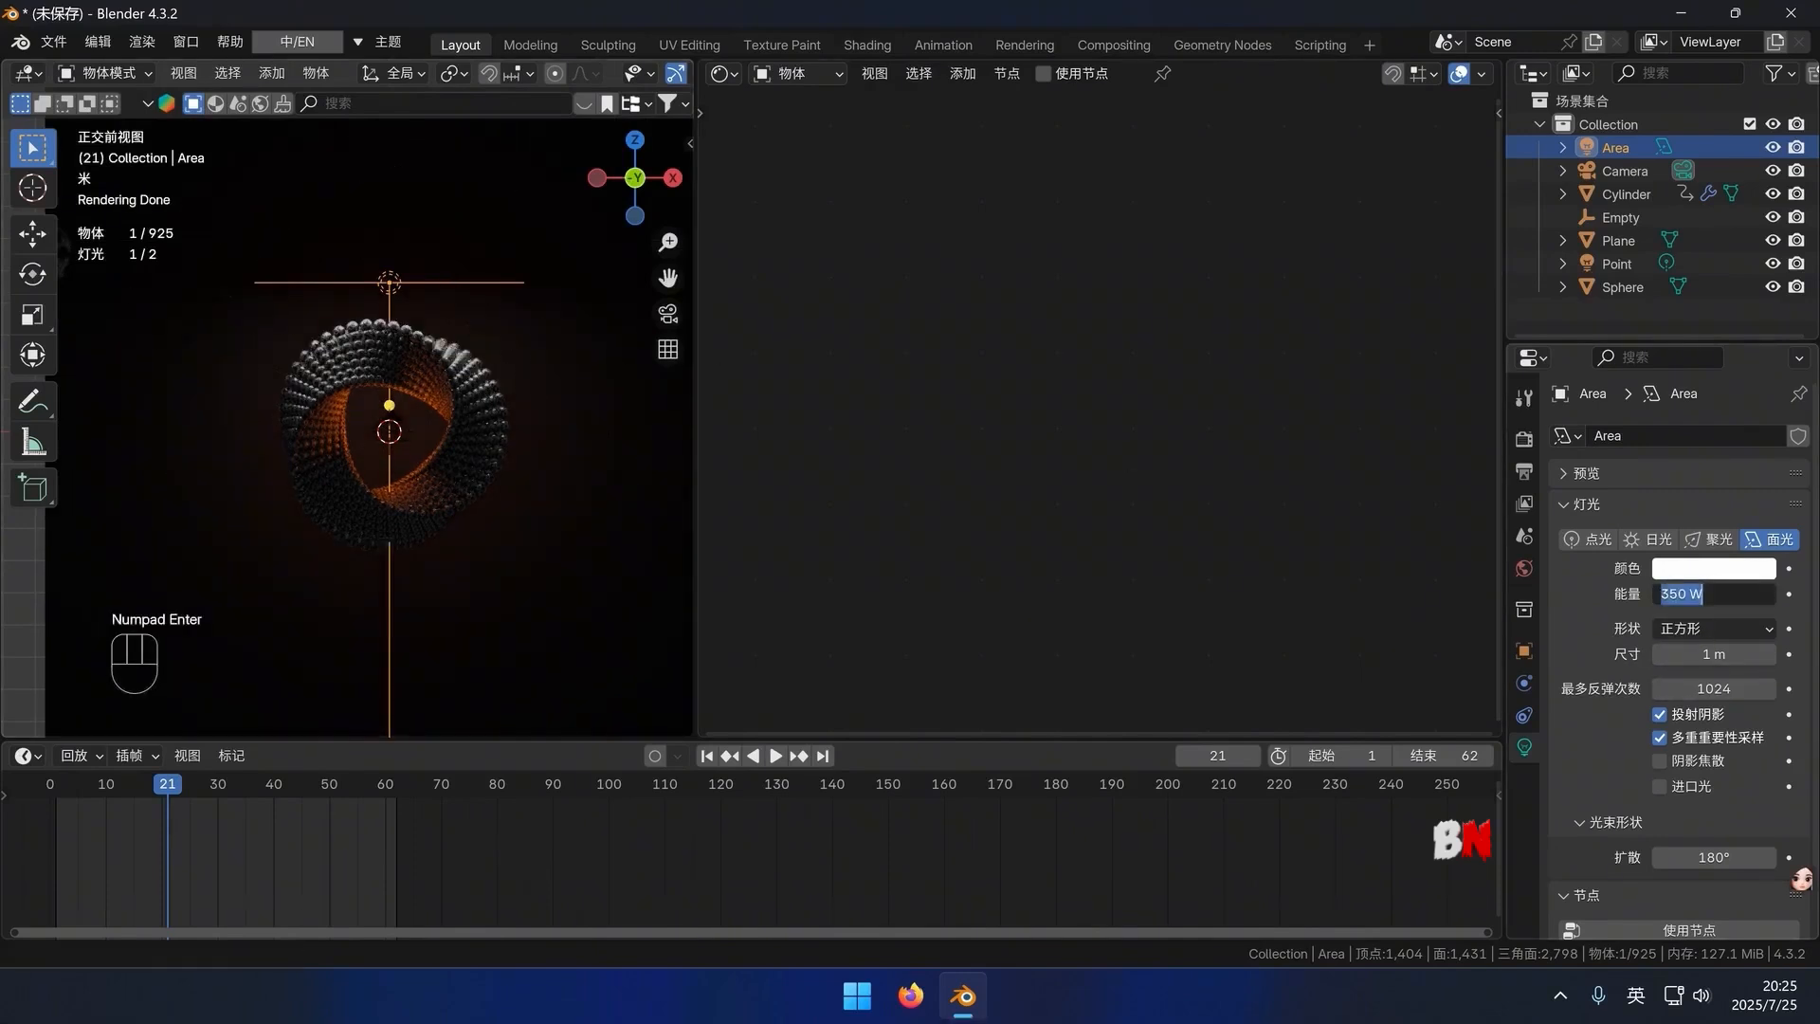
{"action": "left_click", "coordinate": [524, 366]}
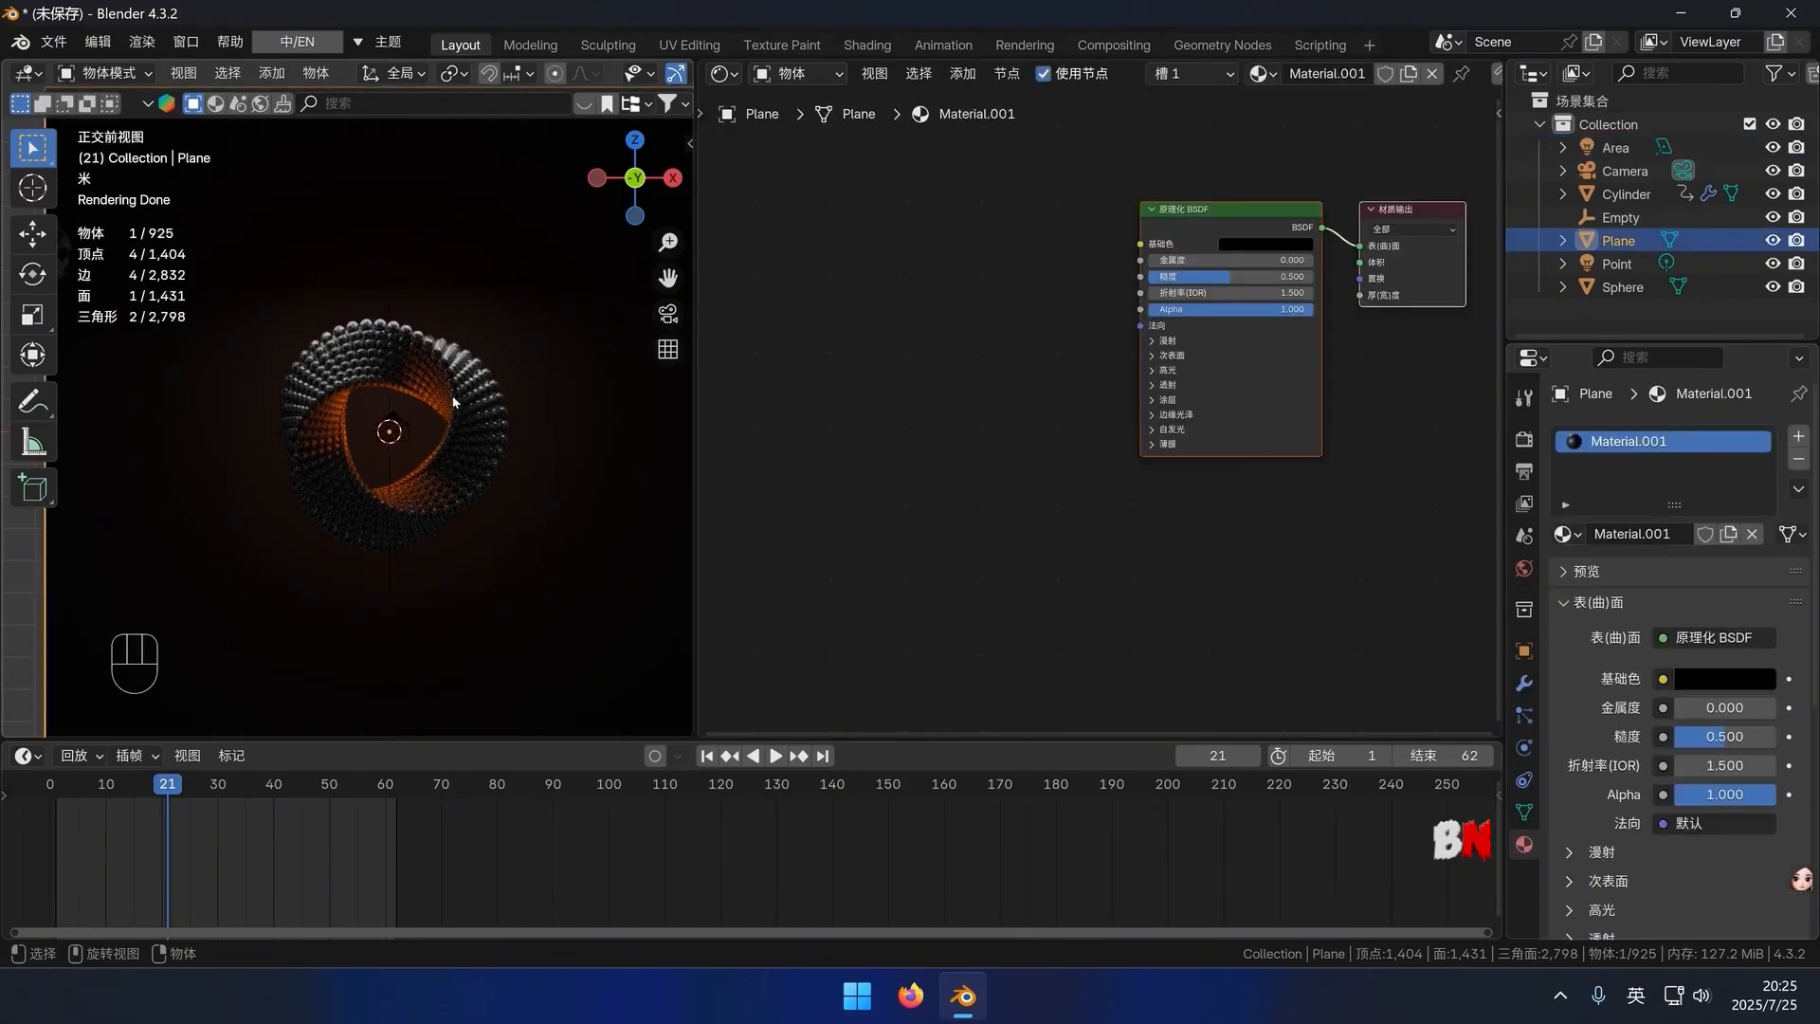
View the lit ring through the camera and briefly play the animation to check the lighting
{"action": "key", "text": "KP_0"}
{"action": "scroll", "coordinate": [464, 435], "scroll_direction": "up", "scroll_amount": 3}
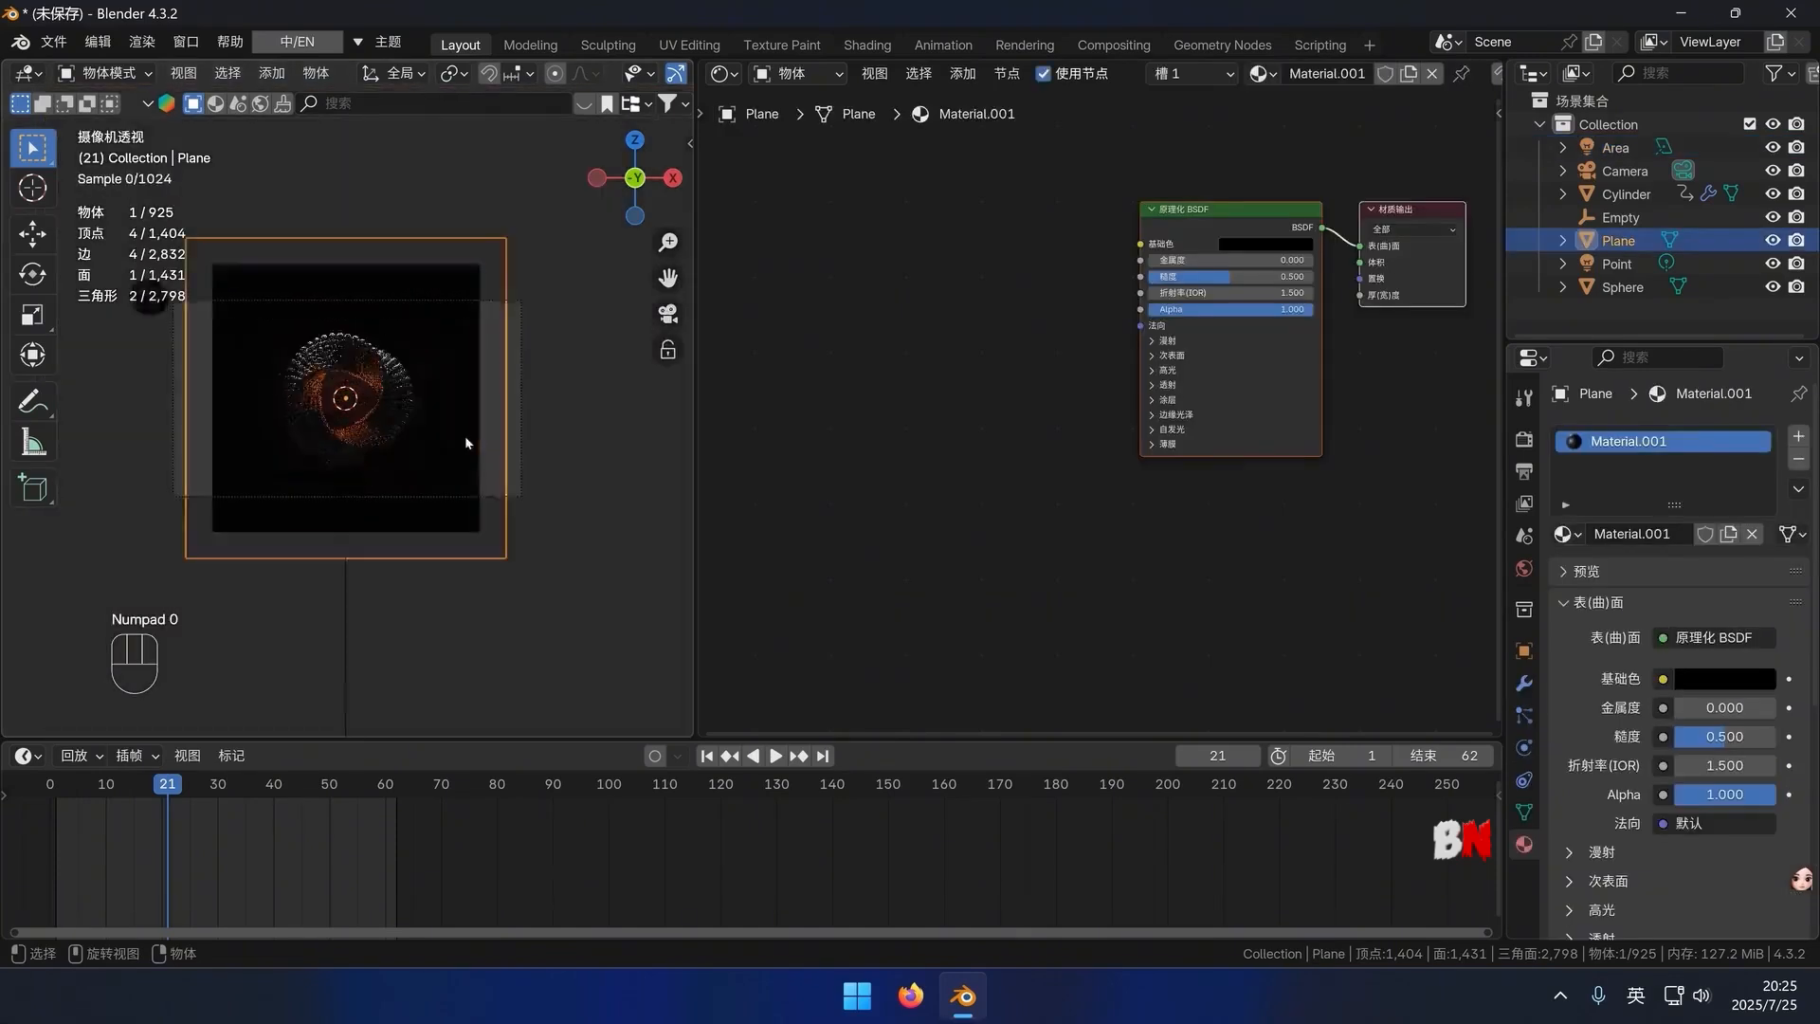
{"action": "scroll", "coordinate": [481, 458], "scroll_direction": "up", "scroll_amount": 1}
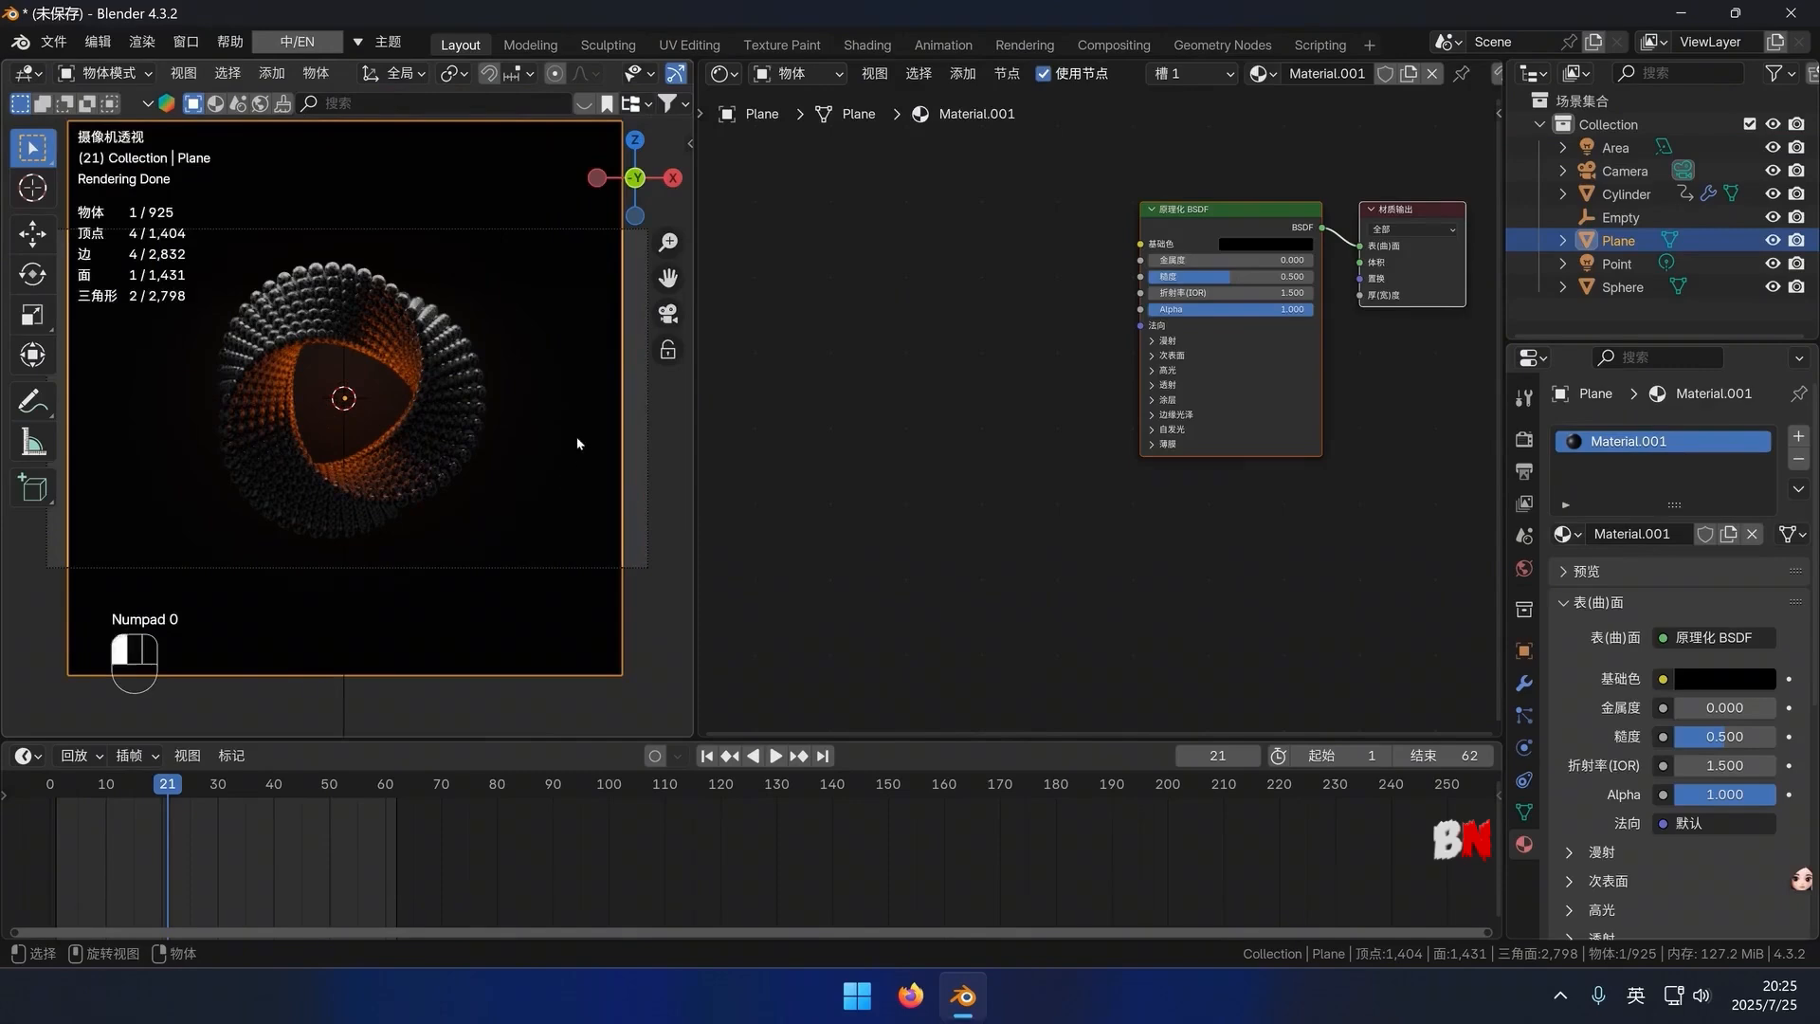
{"action": "key", "text": "space"}
{"action": "key", "text": "space"}
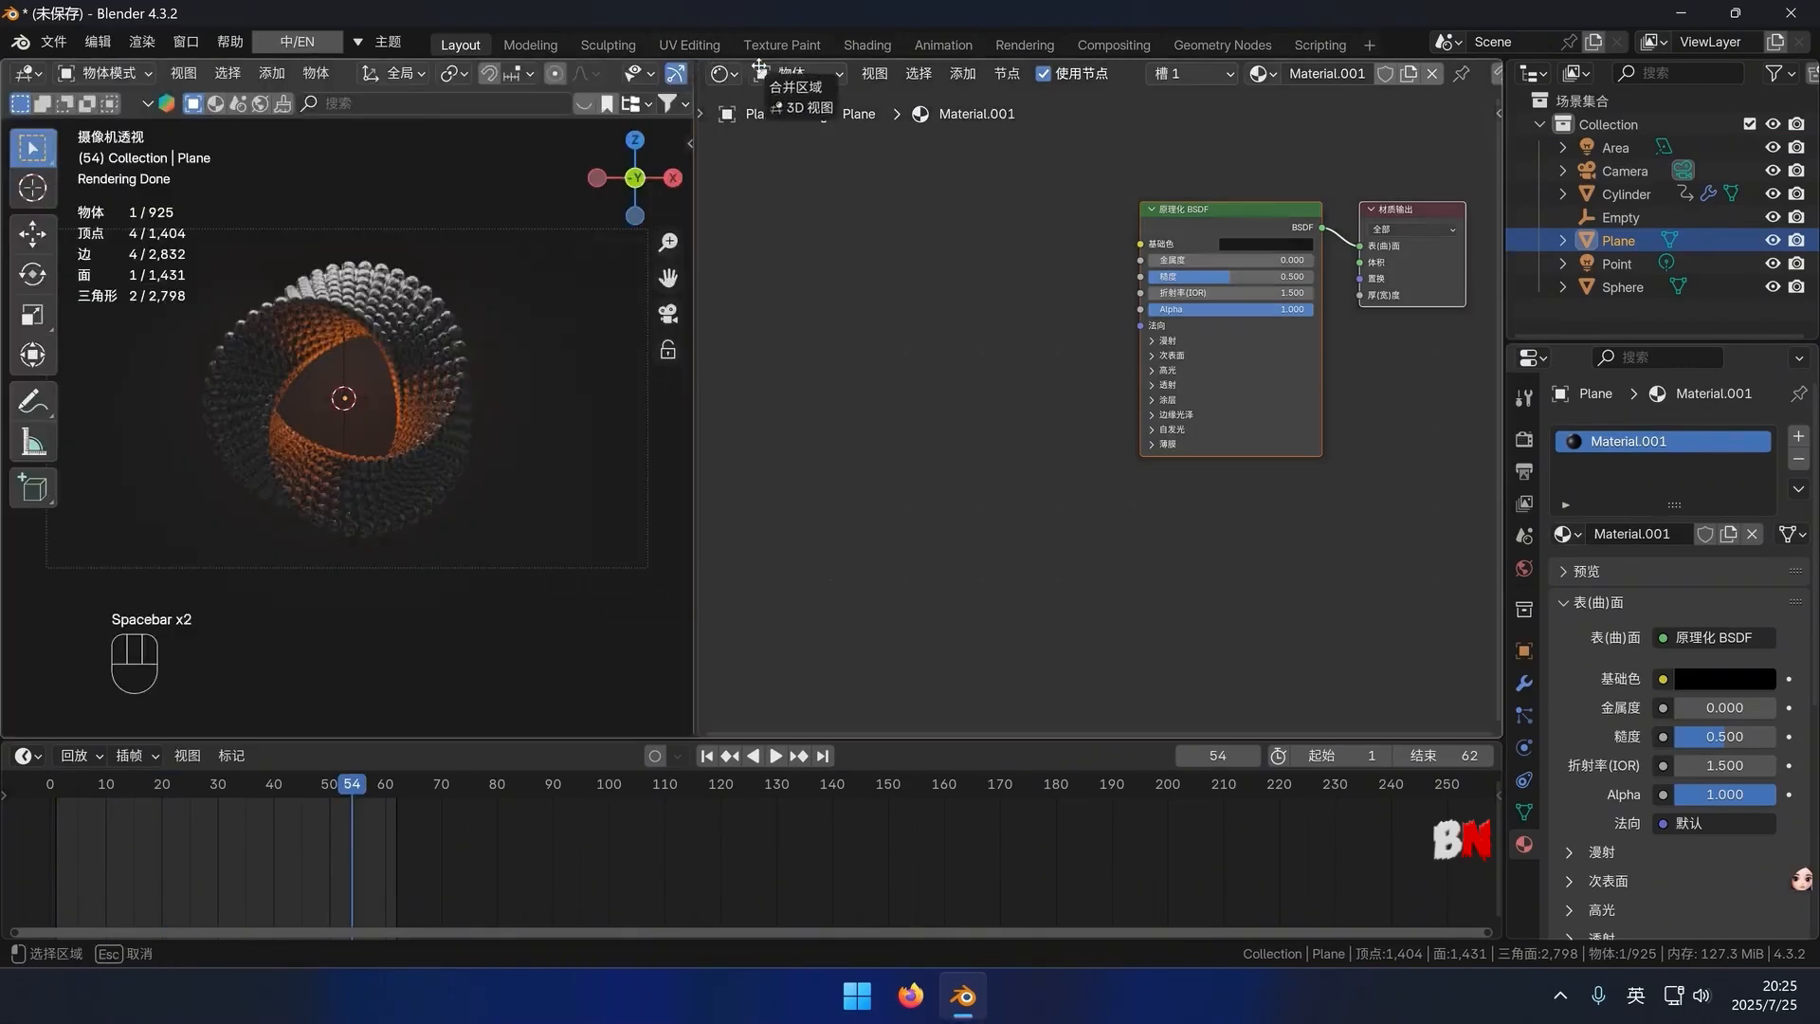
Merge the shader editor area into the 3D viewport and play the animation in the enlarged view
{"action": "left_click_drag", "start_coordinate": [693, 58], "coordinate": [973, 533]}
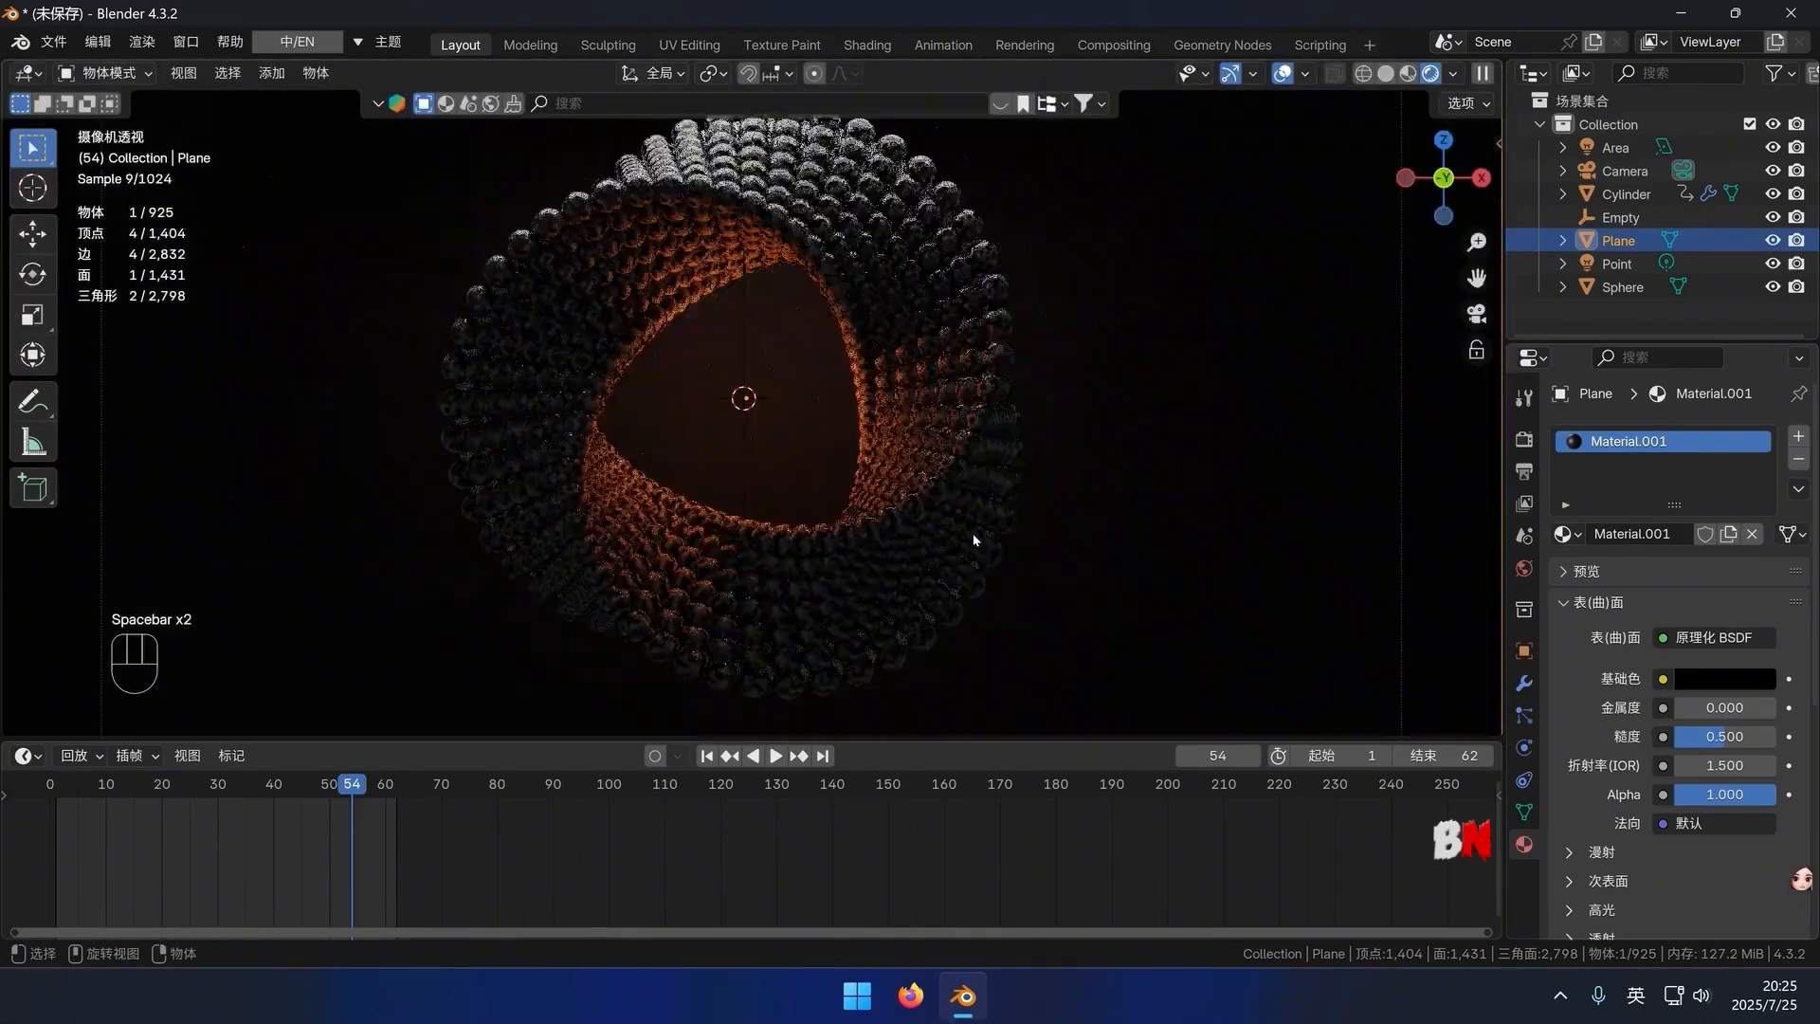
{"action": "key", "text": "space"}
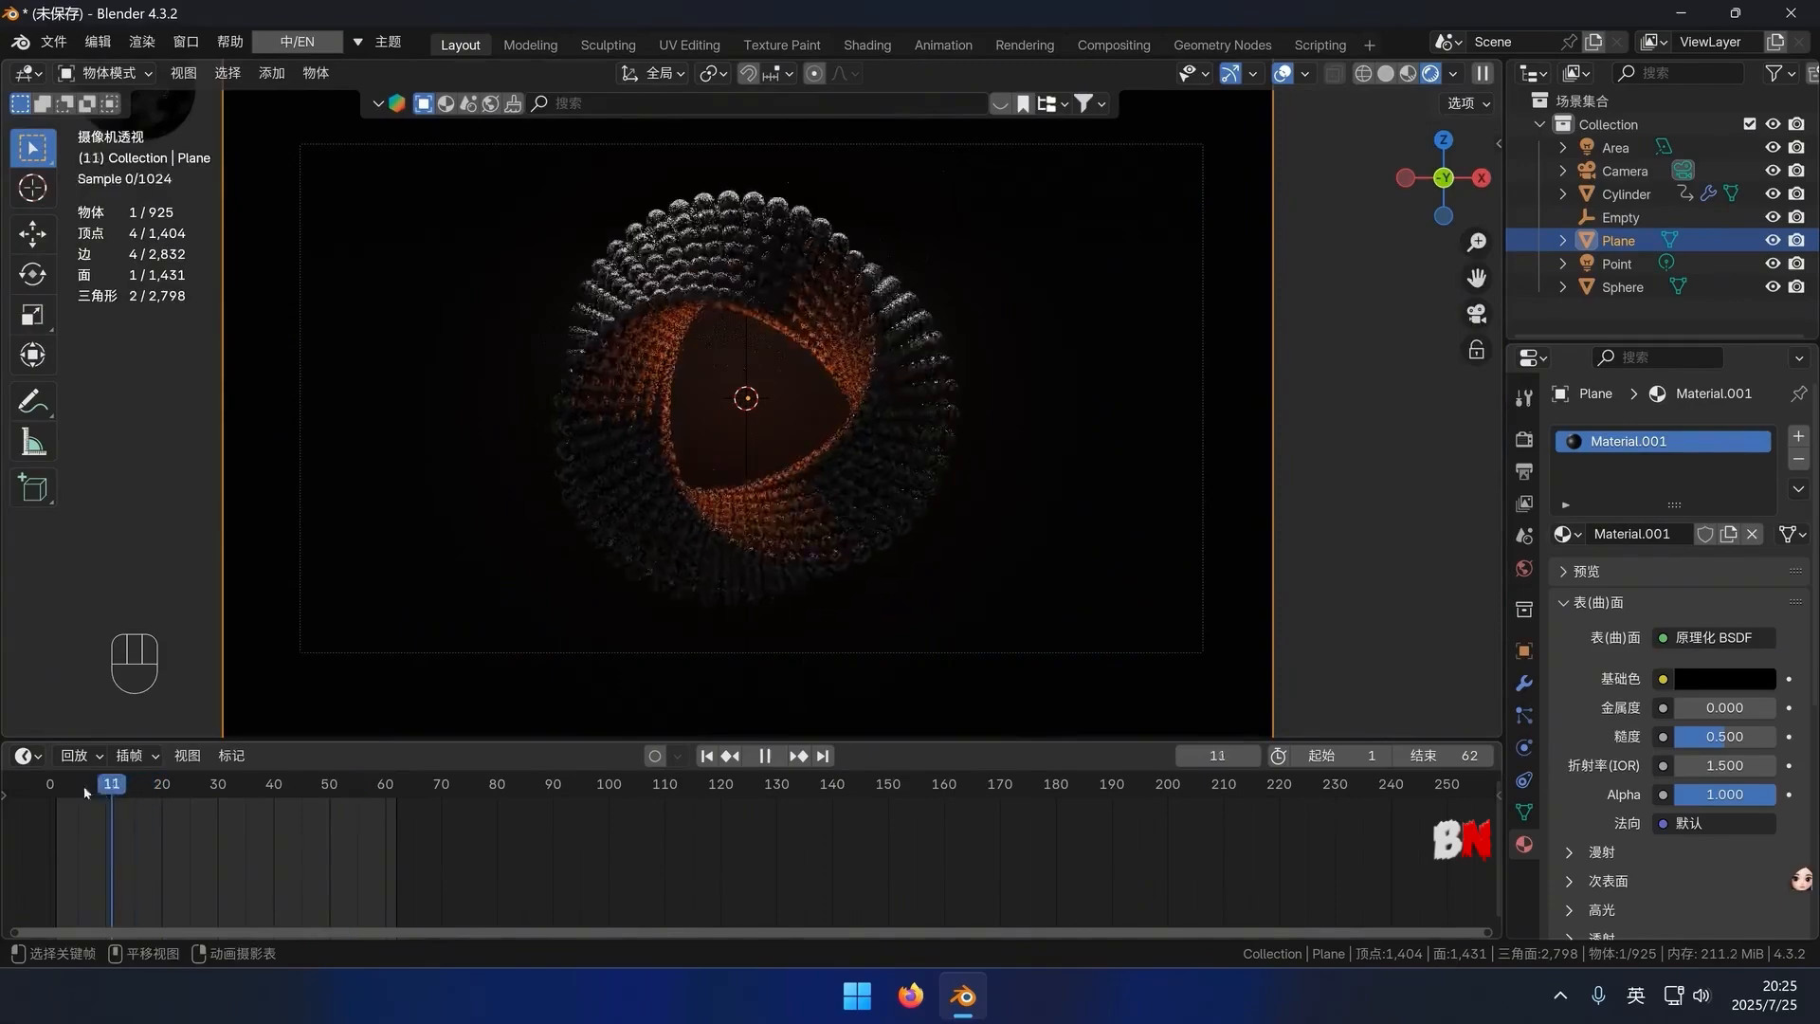